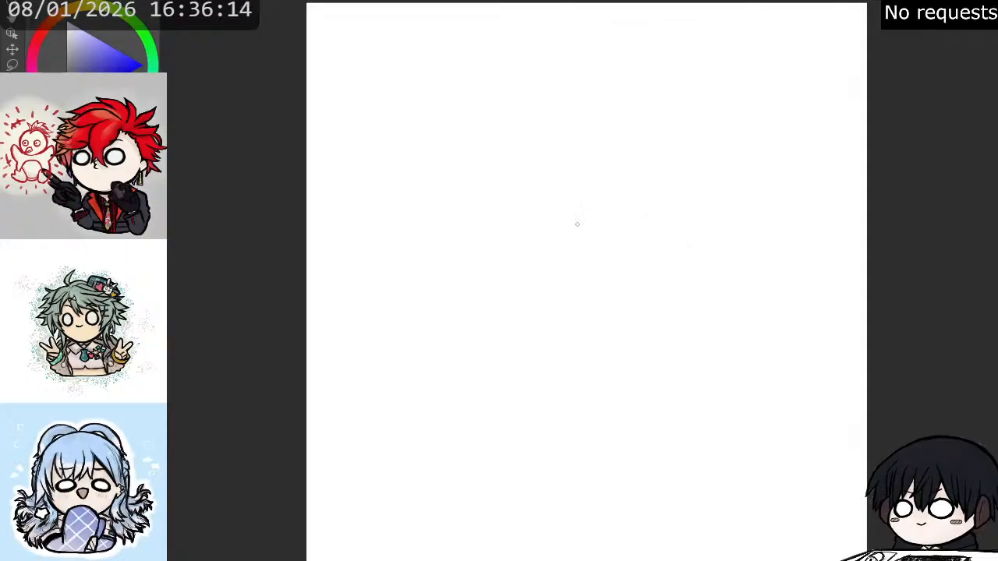
# - Sketch a rough circle for the character's head in the upper middle of the blank canvas with loose overlapping strokes
pyautogui.moveTo(588, 184)
pyautogui.mouseDown()
pyautogui.moveTo(545, 191)
pyautogui.moveTo(607, 253)
pyautogui.moveTo(593, 149)
pyautogui.moveTo(604, 300)
pyautogui.moveTo(680, 192)
pyautogui.moveTo(546, 266)
pyautogui.mouseUp()
pyautogui.moveTo(596, 161); pyautogui.dragTo(573, 300)
pyautogui.moveTo(533, 238); pyautogui.dragTo(572, 303)
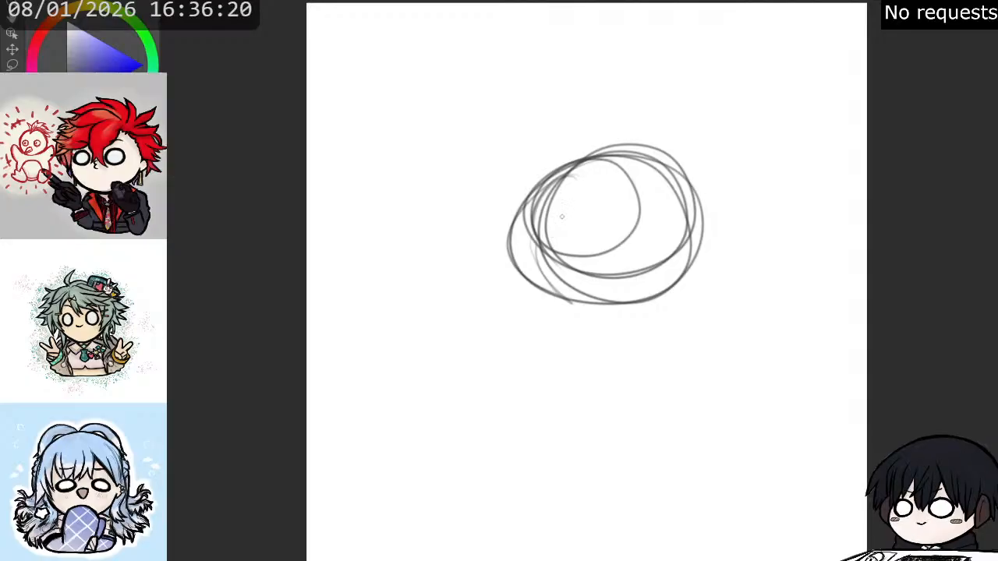
pyautogui.moveTo(534, 262)
pyautogui.mouseDown()
pyautogui.moveTo(555, 191)
pyautogui.moveTo(607, 147)
pyautogui.moveTo(691, 218)
pyautogui.moveTo(669, 274)
pyautogui.moveTo(524, 300)
pyautogui.moveTo(530, 201)
pyautogui.moveTo(569, 148)
pyautogui.moveTo(546, 295)
pyautogui.moveTo(599, 327)
pyautogui.moveTo(538, 195)
pyautogui.moveTo(577, 165)
pyautogui.moveTo(668, 196)
pyautogui.moveTo(682, 270)
pyautogui.moveTo(518, 282)
pyautogui.moveTo(537, 165)
pyautogui.moveTo(648, 143)
pyautogui.moveTo(687, 229)
pyautogui.moveTo(636, 304)
pyautogui.moveTo(564, 323)
pyautogui.moveTo(535, 196)
pyautogui.moveTo(669, 162)
pyautogui.moveTo(690, 236)
pyautogui.moveTo(547, 298)
pyautogui.moveTo(519, 194)
pyautogui.moveTo(671, 148)
pyautogui.moveTo(652, 301)
pyautogui.moveTo(515, 296)
pyautogui.mouseUp()
pyautogui.moveTo(581, 309)
pyautogui.mouseDown()
pyautogui.moveTo(616, 200)
pyautogui.moveTo(606, 164)
pyautogui.moveTo(628, 234)
pyautogui.moveTo(574, 320)
pyautogui.moveTo(625, 257)
pyautogui.moveTo(609, 156)
pyautogui.moveTo(596, 300)
pyautogui.moveTo(573, 316)
pyautogui.moveTo(633, 231)
pyautogui.moveTo(618, 150)
pyautogui.moveTo(598, 286)
pyautogui.moveTo(587, 283)
pyautogui.moveTo(578, 310)
pyautogui.mouseUp()
# - Add curved horizontal and vertical face guidelines crossing right of the head circle's centre
pyautogui.moveTo(513, 248)
pyautogui.mouseDown()
pyautogui.moveTo(647, 241)
pyautogui.moveTo(684, 268)
pyautogui.moveTo(546, 234)
pyautogui.moveTo(499, 248)
pyautogui.moveTo(670, 266)
pyautogui.mouseUp()
pyautogui.moveTo(562, 234); pyautogui.dragTo(689, 270)
pyautogui.moveTo(596, 233); pyautogui.dragTo(522, 257)
pyautogui.moveTo(546, 224); pyautogui.dragTo(488, 252)
# - Reinforce the sides and chin of the head circle with repeated dark curved strokes
pyautogui.moveTo(524, 207)
pyautogui.mouseDown()
pyautogui.moveTo(501, 273)
pyautogui.moveTo(529, 296)
pyautogui.mouseUp()
pyautogui.moveTo(510, 221)
pyautogui.mouseDown()
pyautogui.moveTo(504, 245)
pyautogui.moveTo(549, 316)
pyautogui.mouseUp()
pyautogui.moveTo(505, 246); pyautogui.dragTo(564, 321)
pyautogui.moveTo(511, 265); pyautogui.dragTo(574, 322)
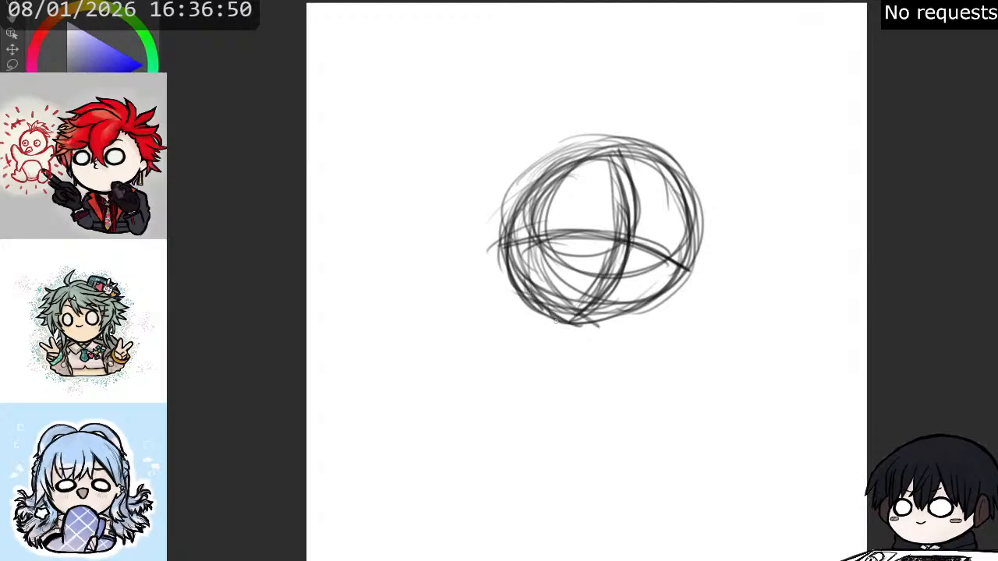
pyautogui.moveTo(516, 282)
pyautogui.mouseDown()
pyautogui.moveTo(604, 323)
pyautogui.moveTo(569, 310)
pyautogui.moveTo(627, 311)
pyautogui.mouseUp()
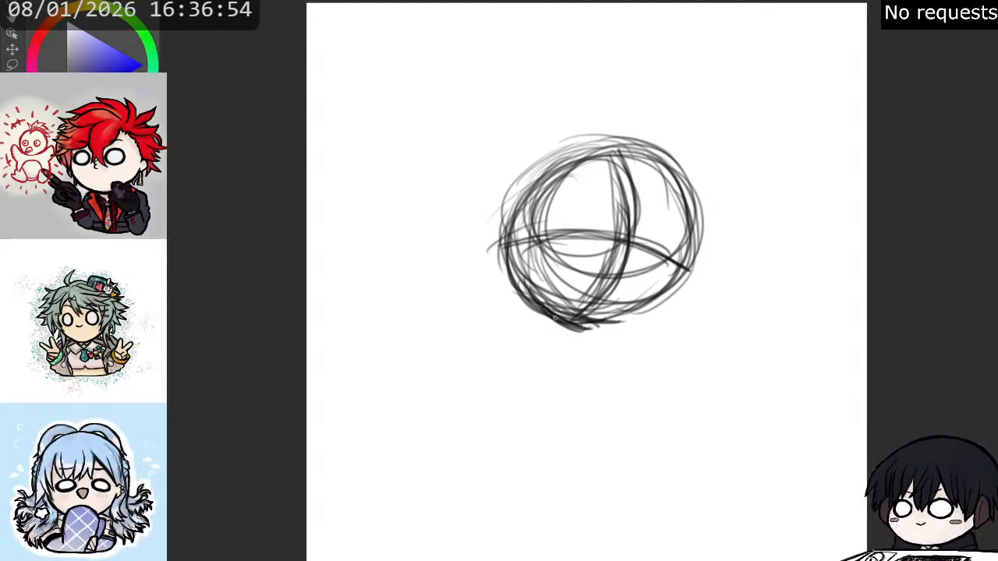
pyautogui.moveTo(575, 329)
pyautogui.mouseDown()
pyautogui.moveTo(637, 316)
pyautogui.moveTo(614, 325)
pyautogui.moveTo(702, 266)
pyautogui.mouseUp()
pyautogui.moveTo(667, 298)
pyautogui.mouseDown()
pyautogui.moveTo(691, 212)
pyautogui.moveTo(664, 171)
pyautogui.mouseUp()
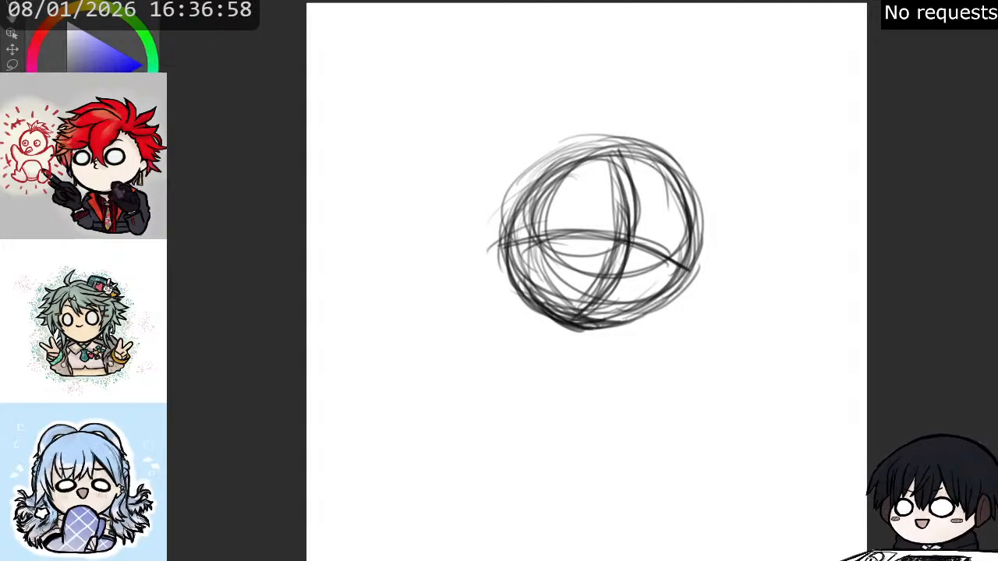
# - Sketch a larger outer contour around the top and left side of the head for the hair volume
pyautogui.moveTo(692, 240)
pyautogui.mouseDown()
pyautogui.moveTo(671, 211)
pyautogui.moveTo(680, 170)
pyautogui.moveTo(665, 137)
pyautogui.mouseUp()
pyautogui.moveTo(678, 179)
pyautogui.mouseDown()
pyautogui.moveTo(616, 116)
pyautogui.moveTo(588, 118)
pyautogui.moveTo(518, 156)
pyautogui.moveTo(485, 211)
pyautogui.moveTo(505, 168)
pyautogui.moveTo(478, 244)
pyautogui.moveTo(480, 277)
pyautogui.moveTo(483, 236)
pyautogui.moveTo(553, 325)
pyautogui.mouseUp()
pyautogui.moveTo(505, 290)
pyautogui.mouseDown()
pyautogui.moveTo(489, 200)
pyautogui.moveTo(532, 145)
pyautogui.moveTo(624, 122)
pyautogui.moveTo(672, 148)
pyautogui.moveTo(697, 222)
pyautogui.moveTo(610, 126)
pyautogui.moveTo(555, 134)
pyautogui.moveTo(488, 184)
pyautogui.moveTo(539, 135)
pyautogui.moveTo(636, 124)
pyautogui.moveTo(565, 129)
pyautogui.moveTo(491, 175)
pyautogui.moveTo(468, 238)
pyautogui.moveTo(506, 306)
pyautogui.mouseUp()
pyautogui.moveTo(483, 245); pyautogui.dragTo(519, 320)
pyautogui.moveTo(490, 275)
pyautogui.mouseDown()
pyautogui.moveTo(541, 329)
pyautogui.moveTo(539, 316)
pyautogui.mouseUp()
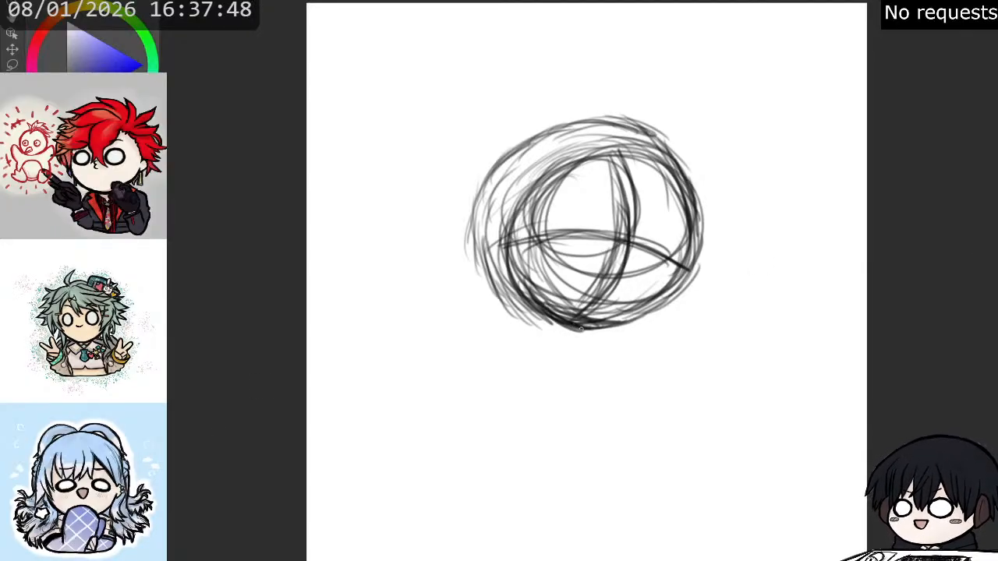
# - Sketch a small rounded chibi body below the head, with tilted torso ovals, a raised left-hand arm and tapering lower lines
pyautogui.moveTo(555, 323)
pyautogui.mouseDown()
pyautogui.moveTo(516, 365)
pyautogui.moveTo(513, 396)
pyautogui.mouseUp()
pyautogui.moveTo(531, 331)
pyautogui.mouseDown()
pyautogui.moveTo(499, 405)
pyautogui.moveTo(633, 377)
pyautogui.moveTo(639, 410)
pyautogui.moveTo(596, 443)
pyautogui.moveTo(490, 425)
pyautogui.mouseUp()
pyautogui.moveTo(500, 337); pyautogui.dragTo(471, 428)
pyautogui.moveTo(479, 355)
pyautogui.mouseDown()
pyautogui.moveTo(477, 427)
pyautogui.moveTo(598, 462)
pyautogui.moveTo(641, 387)
pyautogui.moveTo(518, 327)
pyautogui.moveTo(469, 367)
pyautogui.moveTo(556, 320)
pyautogui.moveTo(653, 382)
pyautogui.moveTo(644, 425)
pyautogui.moveTo(560, 454)
pyautogui.mouseUp()
pyautogui.moveTo(542, 315)
pyautogui.mouseDown()
pyautogui.moveTo(451, 334)
pyautogui.moveTo(521, 379)
pyautogui.mouseUp()
pyautogui.moveTo(511, 326)
pyautogui.mouseDown()
pyautogui.moveTo(514, 356)
pyautogui.moveTo(487, 390)
pyautogui.moveTo(492, 410)
pyautogui.moveTo(535, 426)
pyautogui.mouseUp()
pyautogui.moveTo(505, 379)
pyautogui.mouseDown()
pyautogui.moveTo(550, 410)
pyautogui.moveTo(603, 374)
pyautogui.moveTo(616, 332)
pyautogui.moveTo(626, 360)
pyautogui.moveTo(605, 384)
pyautogui.moveTo(603, 409)
pyautogui.moveTo(538, 421)
pyautogui.moveTo(499, 351)
pyautogui.moveTo(511, 316)
pyautogui.moveTo(477, 335)
pyautogui.moveTo(462, 320)
pyautogui.moveTo(468, 285)
pyautogui.moveTo(479, 331)
pyautogui.moveTo(511, 370)
pyautogui.moveTo(546, 394)
pyautogui.moveTo(570, 378)
pyautogui.moveTo(558, 368)
pyautogui.moveTo(514, 398)
pyautogui.moveTo(581, 374)
pyautogui.moveTo(523, 402)
pyautogui.moveTo(577, 390)
pyautogui.moveTo(568, 393)
pyautogui.moveTo(551, 361)
pyautogui.moveTo(549, 376)
pyautogui.moveTo(539, 359)
pyautogui.moveTo(577, 347)
pyautogui.moveTo(599, 355)
pyautogui.moveTo(577, 340)
pyautogui.moveTo(550, 425)
pyautogui.moveTo(561, 448)
pyautogui.moveTo(600, 389)
pyautogui.moveTo(587, 448)
pyautogui.moveTo(639, 351)
pyautogui.moveTo(628, 409)
pyautogui.moveTo(605, 367)
pyautogui.moveTo(637, 387)
pyautogui.moveTo(628, 413)
pyautogui.moveTo(646, 405)
pyautogui.moveTo(636, 386)
pyautogui.moveTo(638, 398)
pyautogui.mouseUp()
pyautogui.moveTo(617, 361); pyautogui.dragTo(639, 386)
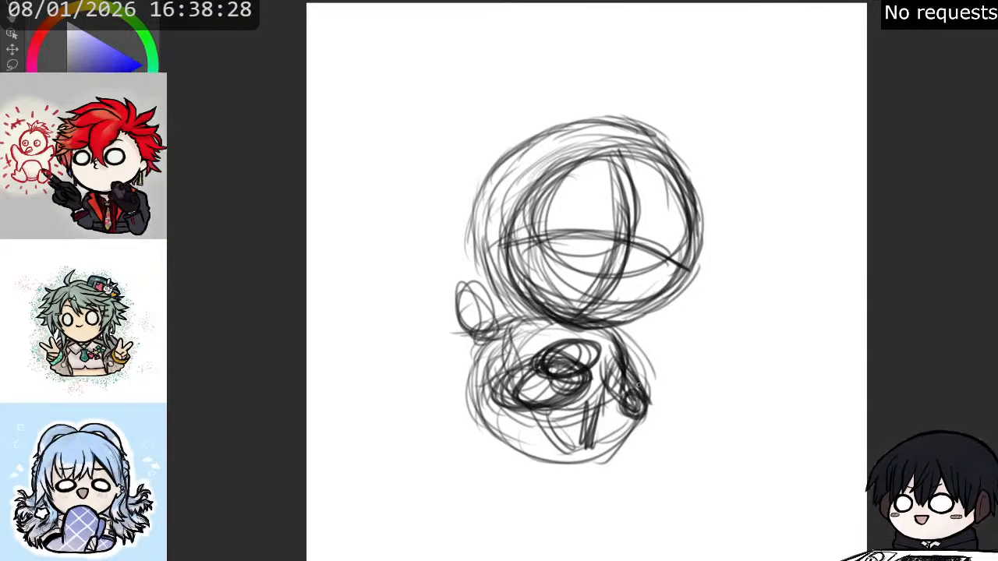
# - Strengthen the lowered right-hand arm and add joint circles to the raised left-hand arm of the body sketch
pyautogui.moveTo(615, 326)
pyautogui.mouseDown()
pyautogui.moveTo(634, 380)
pyautogui.moveTo(625, 359)
pyautogui.mouseUp()
pyautogui.moveTo(602, 358); pyautogui.dragTo(624, 396)
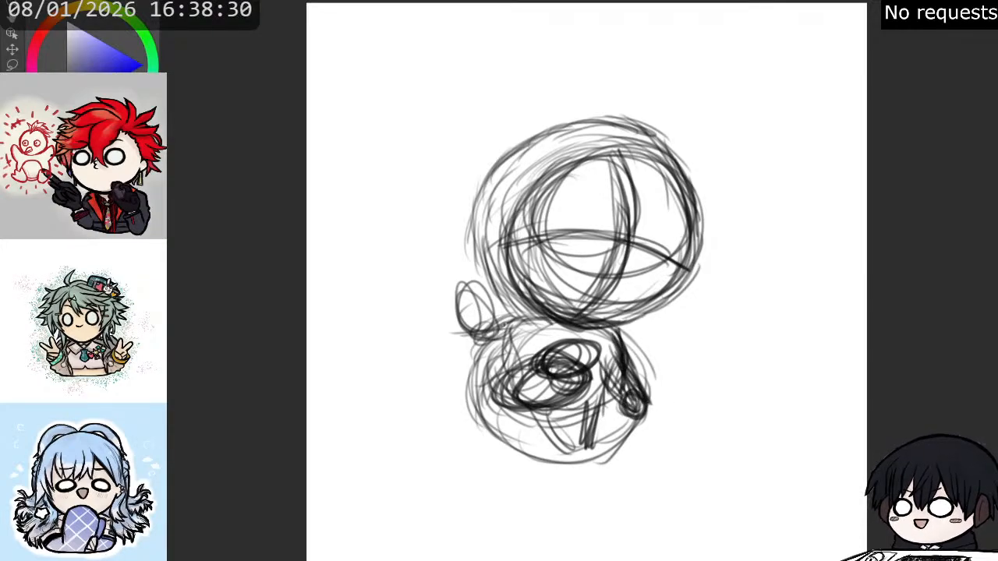
pyautogui.moveTo(493, 322)
pyautogui.mouseDown()
pyautogui.moveTo(533, 315)
pyautogui.moveTo(474, 323)
pyautogui.moveTo(487, 343)
pyautogui.mouseUp()
pyautogui.moveTo(479, 281)
pyautogui.mouseDown()
pyautogui.moveTo(487, 296)
pyautogui.moveTo(465, 298)
pyautogui.moveTo(502, 314)
pyautogui.moveTo(521, 340)
pyautogui.moveTo(532, 333)
pyautogui.mouseUp()
pyautogui.moveTo(504, 304)
pyautogui.mouseDown()
pyautogui.moveTo(460, 345)
pyautogui.moveTo(478, 319)
pyautogui.moveTo(465, 344)
pyautogui.moveTo(467, 285)
pyautogui.moveTo(486, 291)
pyautogui.moveTo(474, 340)
pyautogui.mouseUp()
pyautogui.moveTo(507, 321); pyautogui.dragTo(478, 334)
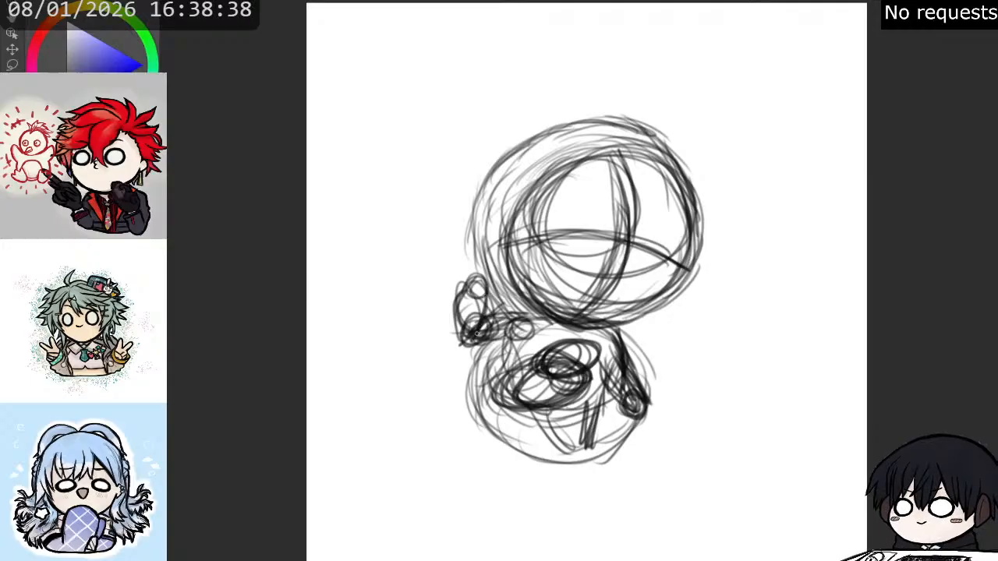
# - Sketch the tapering lower body ending in small rounded shapes, and reinforce the tilted torso ovals
pyautogui.moveTo(558, 360)
pyautogui.mouseDown()
pyautogui.moveTo(530, 390)
pyautogui.moveTo(600, 351)
pyautogui.moveTo(556, 403)
pyautogui.moveTo(586, 395)
pyautogui.moveTo(591, 426)
pyautogui.mouseUp()
pyautogui.moveTo(585, 395)
pyautogui.mouseDown()
pyautogui.moveTo(574, 446)
pyautogui.moveTo(605, 473)
pyautogui.mouseUp()
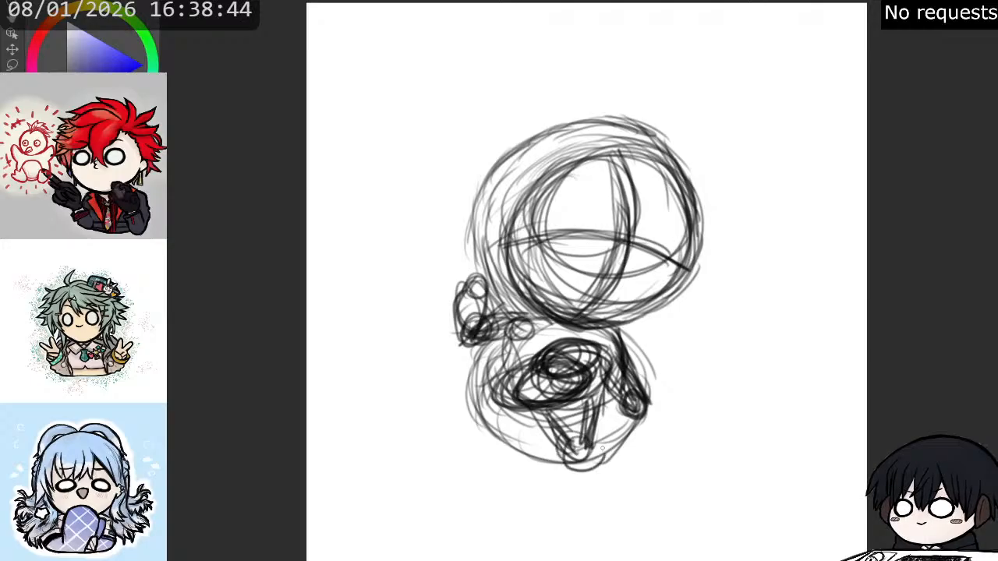
pyautogui.moveTo(568, 445); pyautogui.dragTo(605, 467)
pyautogui.moveTo(606, 419)
pyautogui.mouseDown()
pyautogui.moveTo(577, 452)
pyautogui.moveTo(619, 460)
pyautogui.moveTo(570, 464)
pyautogui.moveTo(610, 466)
pyautogui.mouseUp()
pyautogui.moveTo(542, 359)
pyautogui.mouseDown()
pyautogui.moveTo(586, 382)
pyautogui.moveTo(549, 355)
pyautogui.moveTo(574, 342)
pyautogui.moveTo(586, 351)
pyautogui.moveTo(522, 372)
pyautogui.moveTo(561, 396)
pyautogui.mouseUp()
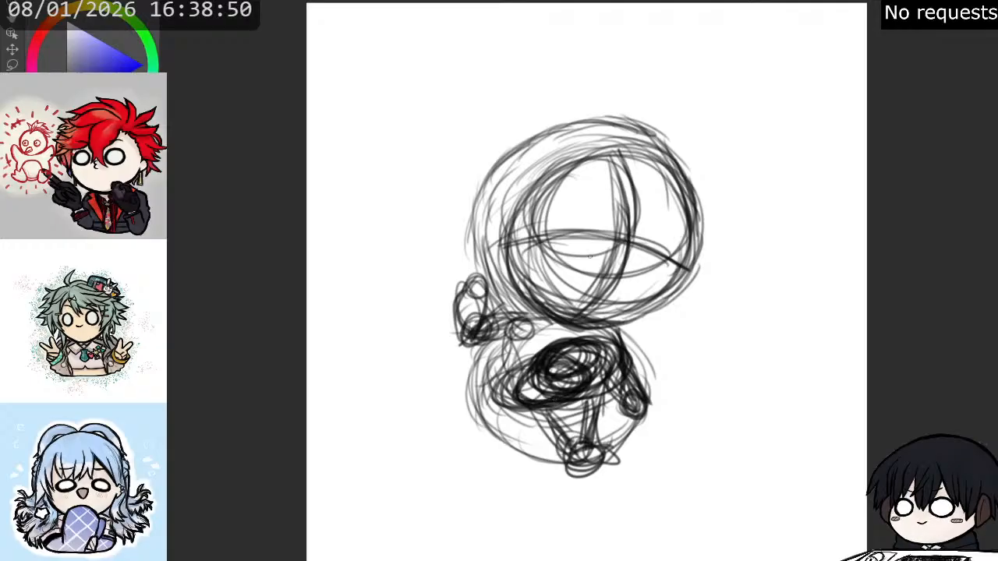
# - Darken the inner face circle and the outer hair contour of the head with repeated curved strokes
pyautogui.moveTo(512, 247); pyautogui.dragTo(578, 314)
pyautogui.moveTo(536, 287)
pyautogui.mouseDown()
pyautogui.moveTo(563, 315)
pyautogui.moveTo(614, 321)
pyautogui.moveTo(660, 293)
pyautogui.moveTo(687, 252)
pyautogui.moveTo(683, 275)
pyautogui.moveTo(682, 237)
pyautogui.moveTo(621, 151)
pyautogui.moveTo(559, 167)
pyautogui.moveTo(507, 223)
pyautogui.moveTo(515, 212)
pyautogui.moveTo(527, 219)
pyautogui.moveTo(525, 289)
pyautogui.moveTo(518, 265)
pyautogui.moveTo(518, 253)
pyautogui.moveTo(527, 290)
pyautogui.moveTo(516, 257)
pyautogui.moveTo(669, 199)
pyautogui.mouseUp()
pyautogui.moveTo(635, 158)
pyautogui.mouseDown()
pyautogui.moveTo(685, 215)
pyautogui.moveTo(683, 269)
pyautogui.moveTo(694, 208)
pyautogui.moveTo(682, 163)
pyautogui.moveTo(651, 130)
pyautogui.moveTo(542, 138)
pyautogui.moveTo(480, 191)
pyautogui.moveTo(473, 285)
pyautogui.mouseUp()
pyautogui.moveTo(486, 212); pyautogui.dragTo(500, 296)
pyautogui.moveTo(490, 226)
pyautogui.mouseDown()
pyautogui.moveTo(511, 299)
pyautogui.moveTo(530, 307)
pyautogui.mouseUp()
pyautogui.moveTo(501, 246); pyautogui.dragTo(533, 312)
pyautogui.moveTo(489, 251); pyautogui.dragTo(528, 316)
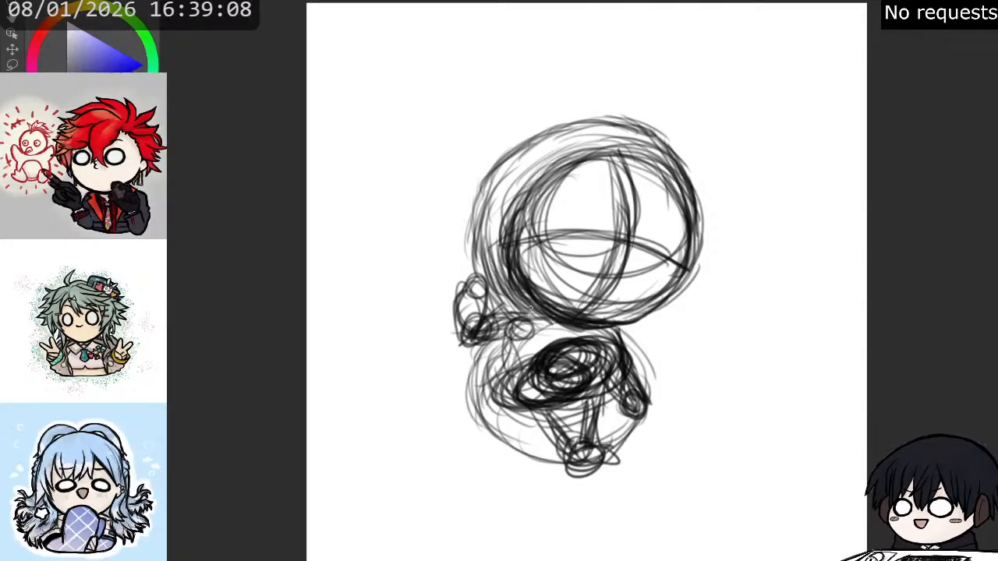
pyautogui.moveTo(474, 234)
pyautogui.mouseDown()
pyautogui.moveTo(525, 317)
pyautogui.moveTo(503, 168)
pyautogui.moveTo(542, 142)
pyautogui.moveTo(616, 125)
pyautogui.moveTo(659, 140)
pyautogui.moveTo(692, 183)
pyautogui.mouseUp()
pyautogui.moveTo(662, 137); pyautogui.dragTo(701, 206)
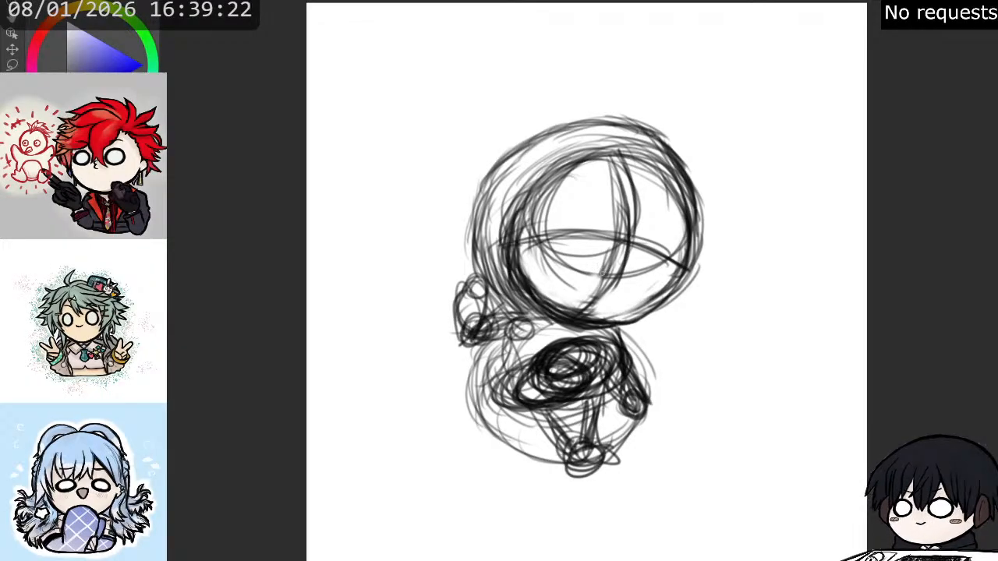
pyautogui.moveTo(581, 313)
pyautogui.mouseDown()
pyautogui.moveTo(647, 311)
pyautogui.moveTo(613, 318)
pyautogui.moveTo(656, 306)
pyautogui.moveTo(631, 319)
pyautogui.moveTo(691, 267)
pyautogui.mouseUp()
pyautogui.moveTo(633, 313)
pyautogui.mouseDown()
pyautogui.moveTo(679, 271)
pyautogui.moveTo(673, 290)
pyautogui.mouseUp()
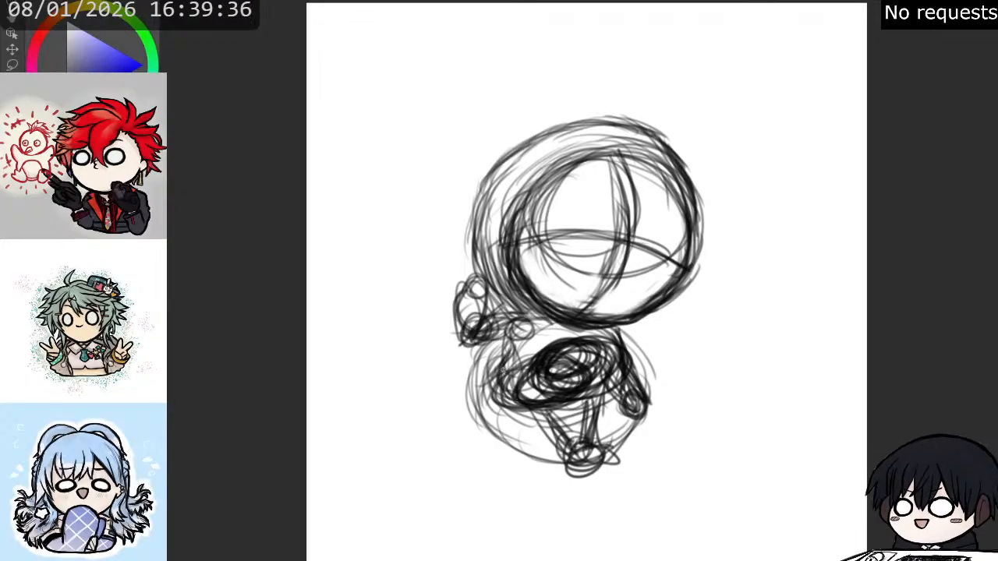
# - Rework the tilted torso ovals, erasing the strokes inside the upper one, and fade the whole sketch to light grey
pyautogui.moveTo(522, 395)
pyautogui.mouseDown()
pyautogui.moveTo(510, 388)
pyautogui.moveTo(540, 380)
pyautogui.moveTo(507, 392)
pyautogui.moveTo(554, 379)
pyautogui.mouseUp()
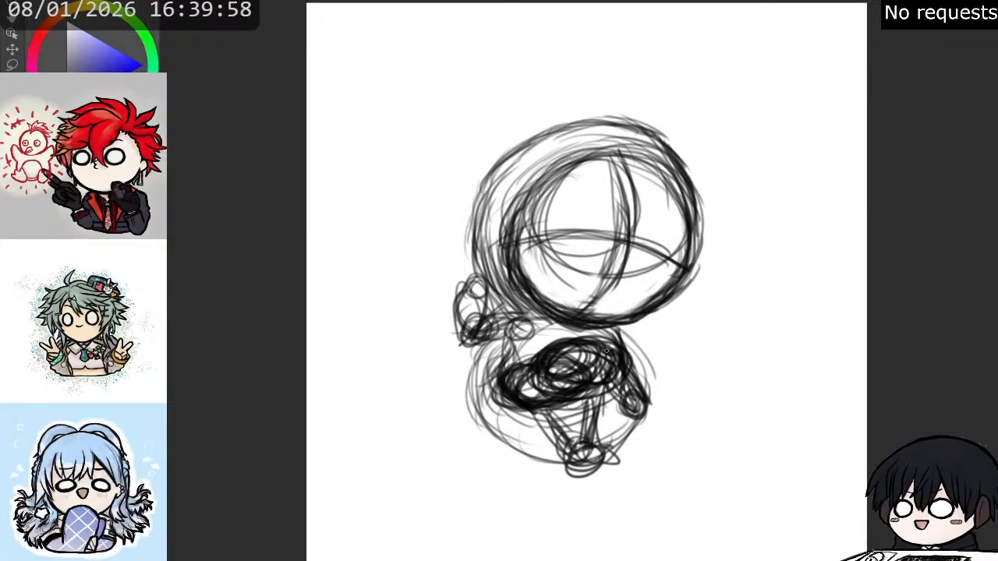
pyautogui.moveTo(598, 384)
pyautogui.mouseDown()
pyautogui.moveTo(569, 384)
pyautogui.moveTo(602, 362)
pyautogui.moveTo(573, 355)
pyautogui.moveTo(590, 357)
pyautogui.moveTo(576, 351)
pyautogui.moveTo(604, 336)
pyautogui.moveTo(600, 352)
pyautogui.moveTo(567, 377)
pyautogui.mouseUp()
pyautogui.press('e')
pyautogui.moveTo(611, 351); pyautogui.dragTo(566, 357)
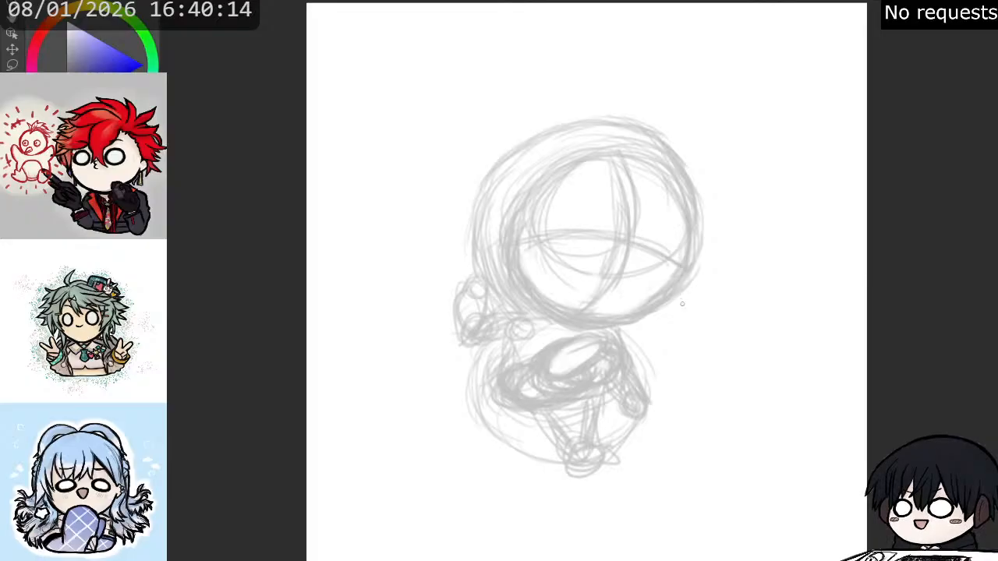
# - Refine the raised left-hand arm by defining its hand circle, elbow and the forearm running toward the shoulder
pyautogui.scroll(2, 610, 259)
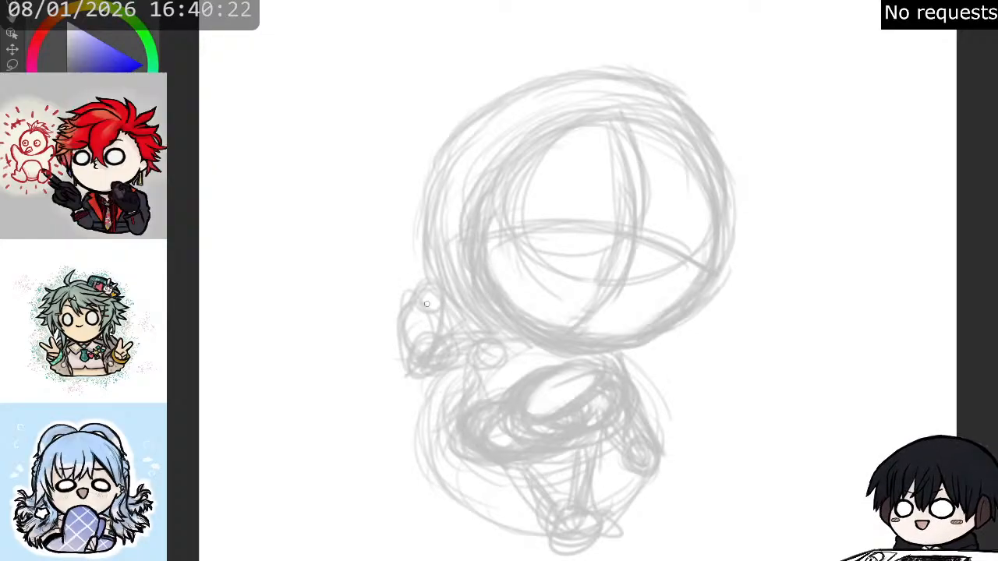
pyautogui.moveTo(426, 285)
pyautogui.mouseDown()
pyautogui.moveTo(433, 313)
pyautogui.moveTo(419, 308)
pyautogui.moveTo(397, 351)
pyautogui.moveTo(395, 367)
pyautogui.moveTo(415, 330)
pyautogui.moveTo(419, 383)
pyautogui.moveTo(436, 355)
pyautogui.moveTo(453, 353)
pyautogui.moveTo(446, 307)
pyautogui.moveTo(447, 346)
pyautogui.moveTo(418, 314)
pyautogui.mouseUp()
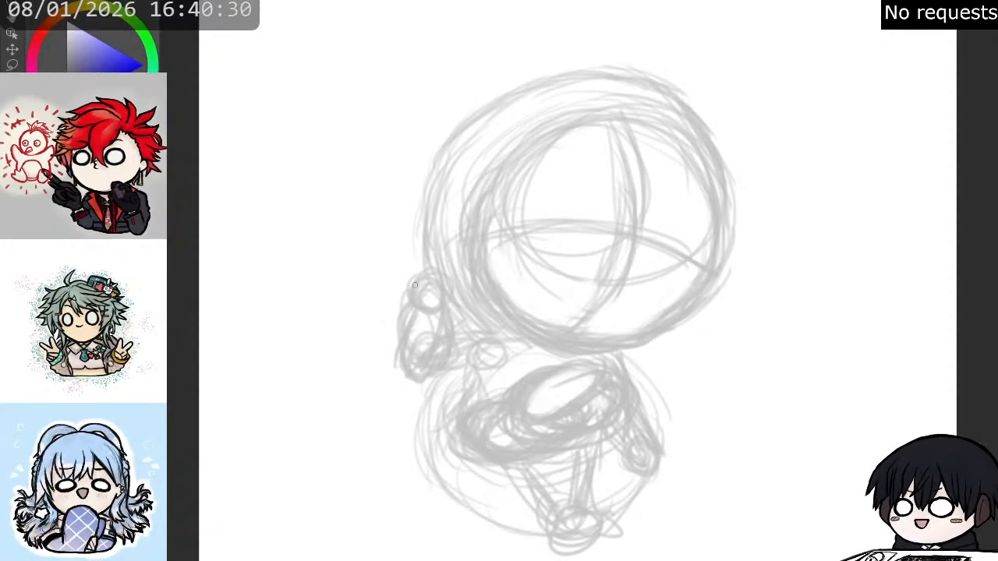
pyautogui.moveTo(446, 342); pyautogui.dragTo(491, 341)
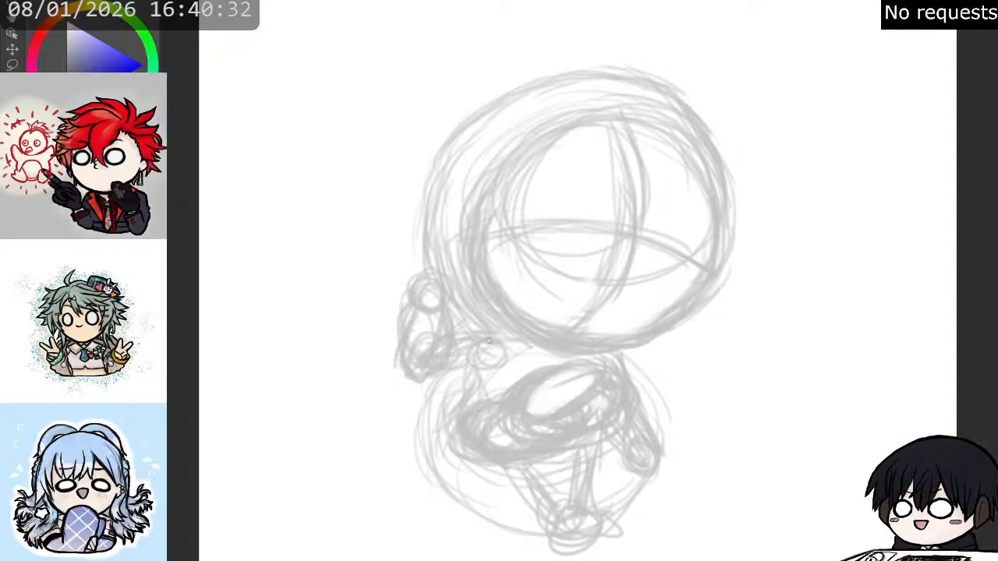
pyautogui.moveTo(442, 367); pyautogui.dragTo(495, 365)
pyautogui.moveTo(445, 372)
pyautogui.mouseDown()
pyautogui.moveTo(496, 362)
pyautogui.moveTo(447, 365)
pyautogui.moveTo(496, 360)
pyautogui.moveTo(477, 338)
pyautogui.moveTo(507, 340)
pyautogui.moveTo(507, 354)
pyautogui.moveTo(491, 332)
pyautogui.moveTo(456, 337)
pyautogui.mouseUp()
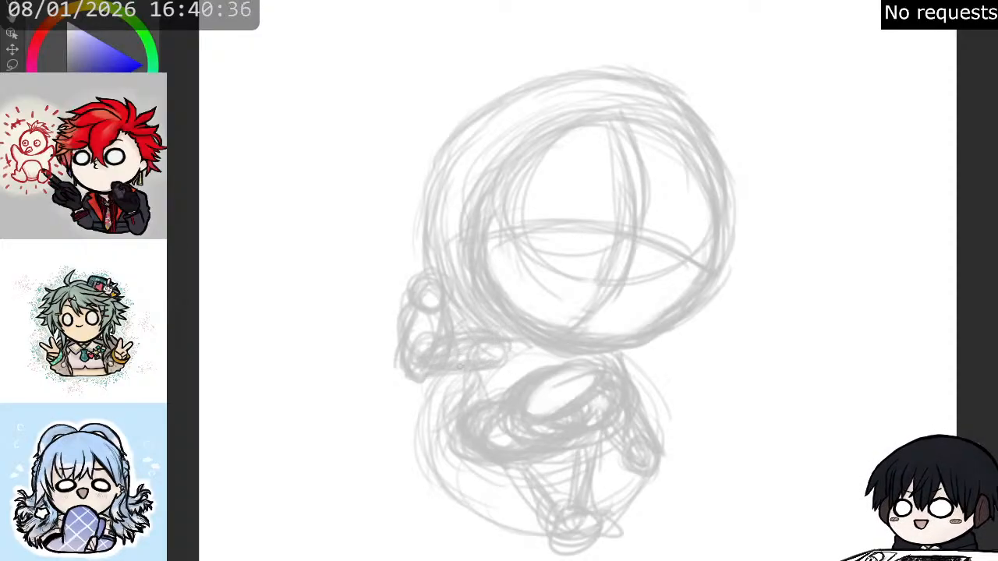
pyautogui.moveTo(425, 376)
pyautogui.mouseDown()
pyautogui.moveTo(497, 358)
pyautogui.moveTo(476, 388)
pyautogui.moveTo(474, 374)
pyautogui.moveTo(458, 406)
pyautogui.mouseUp()
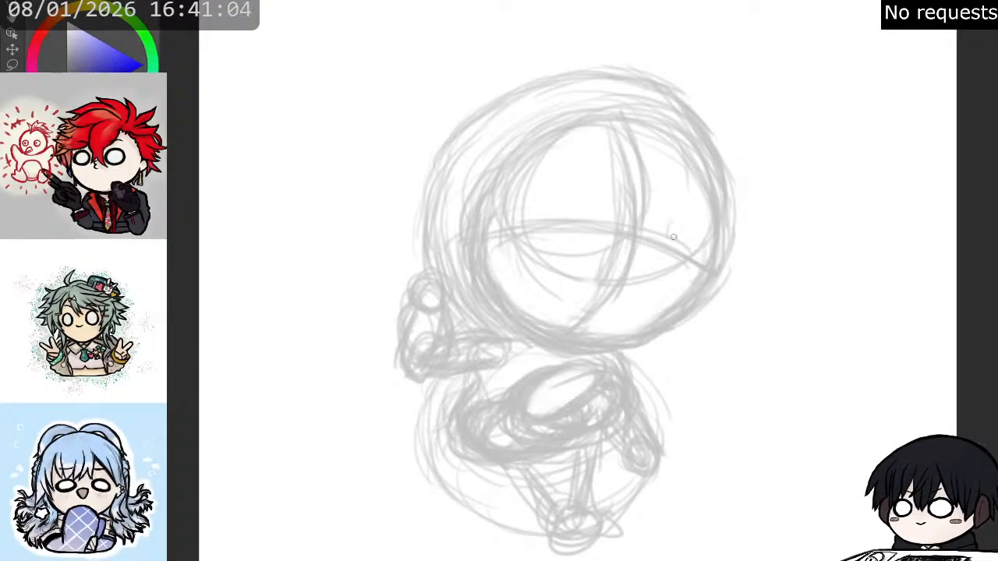
pyautogui.moveTo(673, 224)
pyautogui.mouseDown()
pyautogui.moveTo(677, 265)
pyautogui.moveTo(655, 246)
pyautogui.moveTo(684, 215)
pyautogui.moveTo(700, 244)
pyautogui.moveTo(675, 273)
pyautogui.moveTo(652, 249)
pyautogui.moveTo(695, 230)
pyautogui.moveTo(681, 270)
pyautogui.moveTo(654, 245)
pyautogui.moveTo(682, 214)
pyautogui.moveTo(698, 255)
pyautogui.moveTo(672, 264)
pyautogui.moveTo(659, 223)
pyautogui.moveTo(686, 212)
pyautogui.moveTo(696, 243)
pyautogui.moveTo(680, 266)
pyautogui.moveTo(685, 213)
pyautogui.mouseUp()
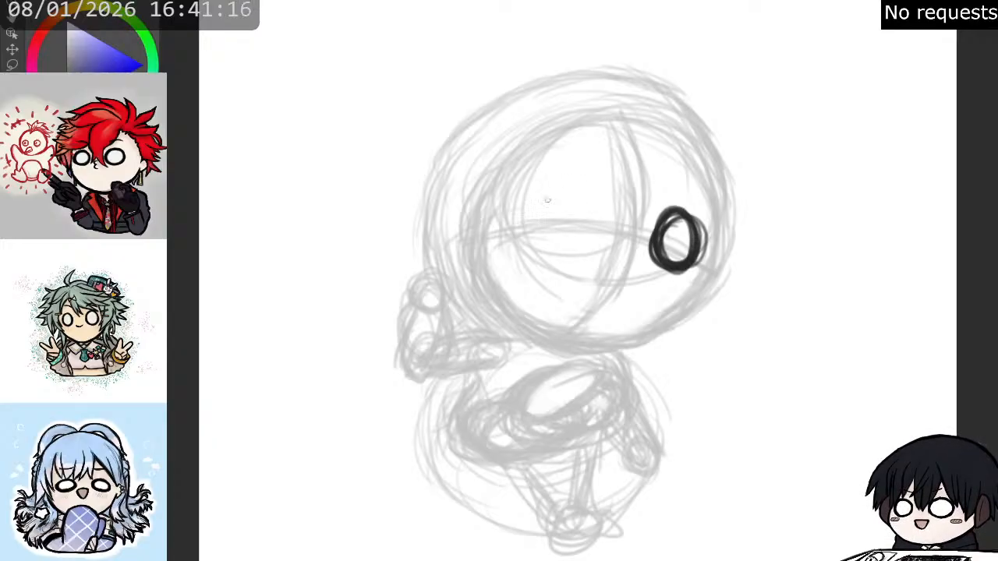
pyautogui.moveTo(548, 201)
pyautogui.mouseDown()
pyautogui.moveTo(539, 241)
pyautogui.moveTo(537, 212)
pyautogui.moveTo(551, 206)
pyautogui.moveTo(561, 252)
pyautogui.mouseUp()
pyautogui.moveTo(537, 233)
pyautogui.mouseDown()
pyautogui.moveTo(575, 201)
pyautogui.moveTo(585, 235)
pyautogui.moveTo(538, 201)
pyautogui.moveTo(543, 222)
pyautogui.moveTo(577, 244)
pyautogui.moveTo(571, 195)
pyautogui.moveTo(549, 258)
pyautogui.moveTo(536, 233)
pyautogui.moveTo(551, 232)
pyautogui.moveTo(547, 201)
pyautogui.moveTo(557, 192)
pyautogui.moveTo(586, 230)
pyautogui.moveTo(580, 211)
pyautogui.moveTo(546, 255)
pyautogui.moveTo(556, 261)
pyautogui.moveTo(592, 231)
pyautogui.moveTo(585, 210)
pyautogui.moveTo(574, 247)
pyautogui.moveTo(584, 196)
pyautogui.moveTo(589, 210)
pyautogui.moveTo(577, 201)
pyautogui.moveTo(533, 221)
pyautogui.moveTo(556, 200)
pyautogui.moveTo(583, 206)
pyautogui.moveTo(560, 189)
pyautogui.moveTo(533, 244)
pyautogui.moveTo(536, 215)
pyautogui.moveTo(541, 254)
pyautogui.moveTo(530, 228)
pyautogui.moveTo(540, 224)
pyautogui.moveTo(550, 254)
pyautogui.moveTo(542, 254)
pyautogui.moveTo(530, 235)
pyautogui.moveTo(583, 248)
pyautogui.moveTo(571, 249)
pyautogui.moveTo(587, 206)
pyautogui.moveTo(543, 201)
pyautogui.moveTo(574, 198)
pyautogui.moveTo(571, 190)
pyautogui.moveTo(555, 202)
pyautogui.moveTo(552, 191)
pyautogui.moveTo(535, 221)
pyautogui.moveTo(548, 193)
pyautogui.moveTo(534, 242)
pyautogui.moveTo(535, 209)
pyautogui.moveTo(559, 259)
pyautogui.moveTo(536, 236)
pyautogui.moveTo(574, 250)
pyautogui.moveTo(590, 231)
pyautogui.moveTo(587, 205)
pyautogui.moveTo(560, 189)
pyautogui.moveTo(540, 205)
pyautogui.moveTo(574, 193)
pyautogui.mouseUp()
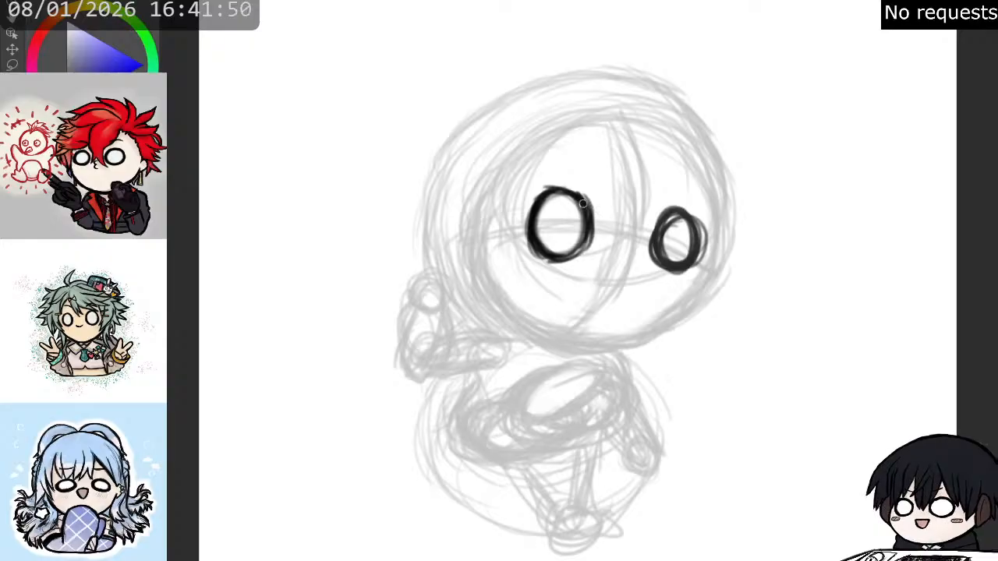
pyautogui.moveTo(570, 191); pyautogui.dragTo(537, 210)
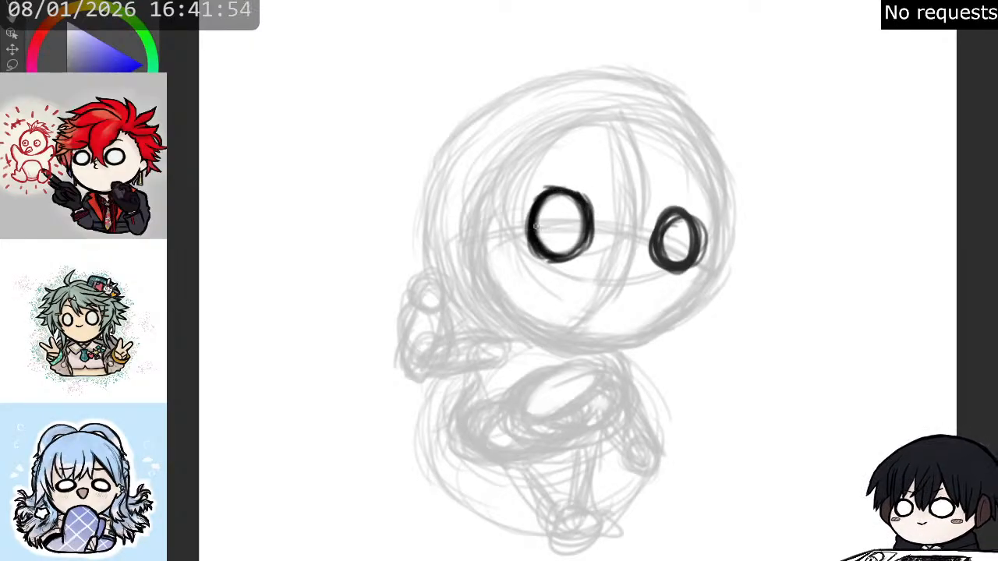
pyautogui.moveTo(535, 221)
pyautogui.mouseDown()
pyautogui.moveTo(555, 191)
pyautogui.moveTo(581, 203)
pyautogui.moveTo(578, 248)
pyautogui.moveTo(586, 234)
pyautogui.moveTo(570, 255)
pyautogui.moveTo(537, 240)
pyautogui.mouseUp()
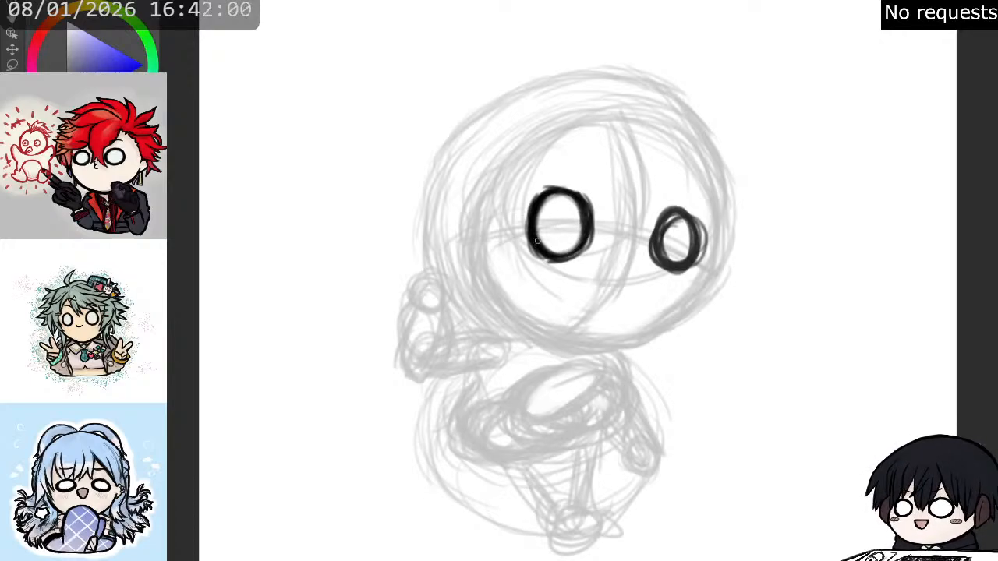
pyautogui.moveTo(538, 197)
pyautogui.mouseDown()
pyautogui.moveTo(567, 190)
pyautogui.moveTo(578, 201)
pyautogui.moveTo(549, 191)
pyautogui.moveTo(581, 208)
pyautogui.mouseUp()
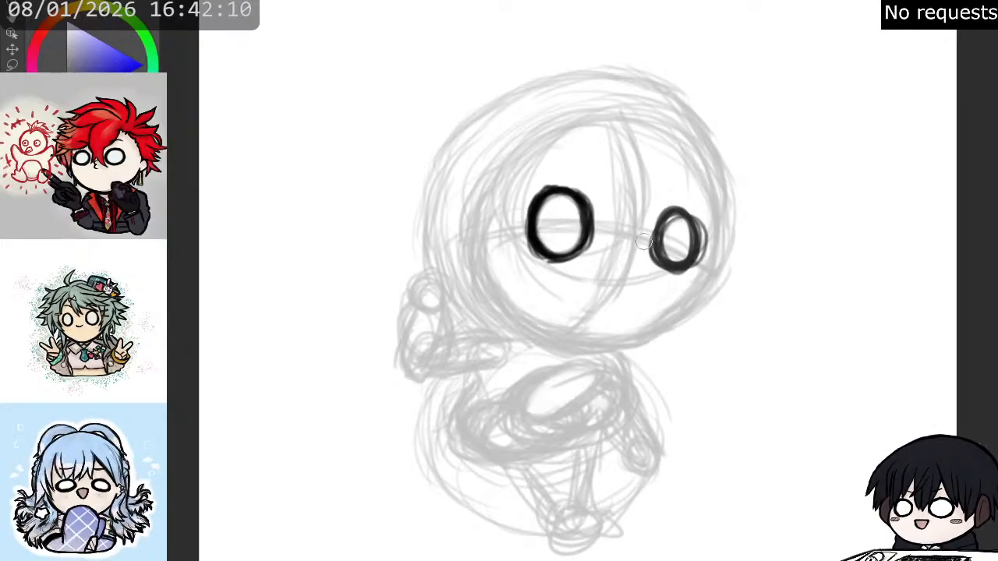
pyautogui.moveTo(647, 233)
pyautogui.mouseDown()
pyautogui.moveTo(656, 266)
pyautogui.moveTo(678, 283)
pyautogui.moveTo(708, 233)
pyautogui.mouseUp()
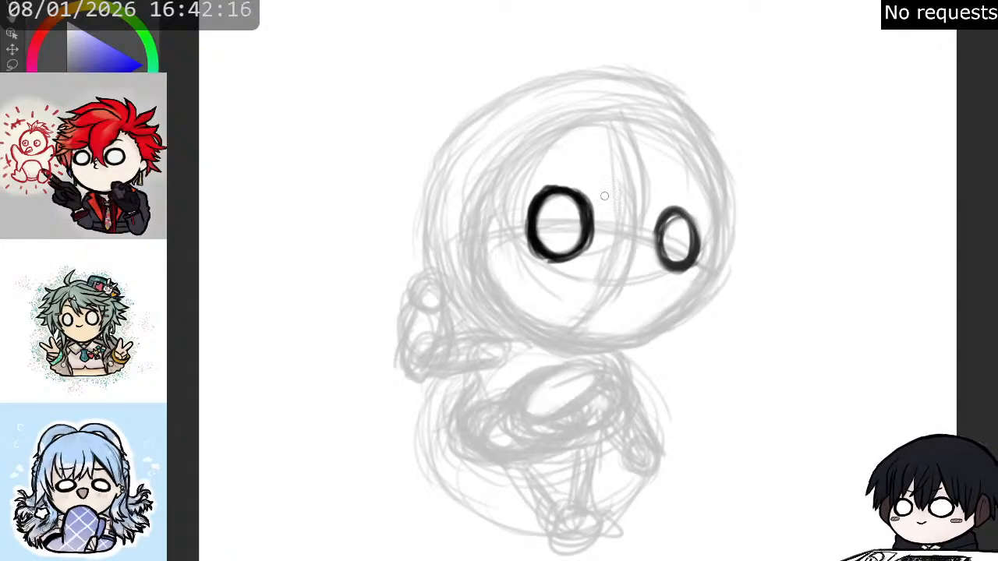
pyautogui.press('Delete')
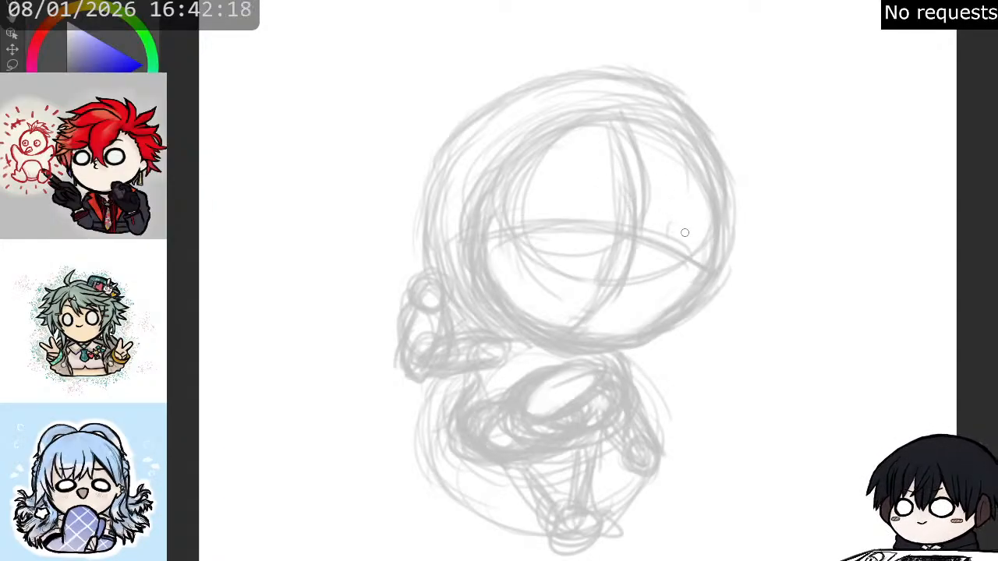
# - Draw two round eyes with thick black outlines on the horizontal face guideline, erasing stray lines around the right-hand one
pyautogui.moveTo(675, 233)
pyautogui.mouseDown()
pyautogui.moveTo(660, 252)
pyautogui.moveTo(666, 227)
pyautogui.moveTo(699, 251)
pyautogui.moveTo(660, 263)
pyautogui.moveTo(661, 231)
pyautogui.moveTo(690, 216)
pyautogui.moveTo(713, 244)
pyautogui.moveTo(675, 242)
pyautogui.mouseUp()
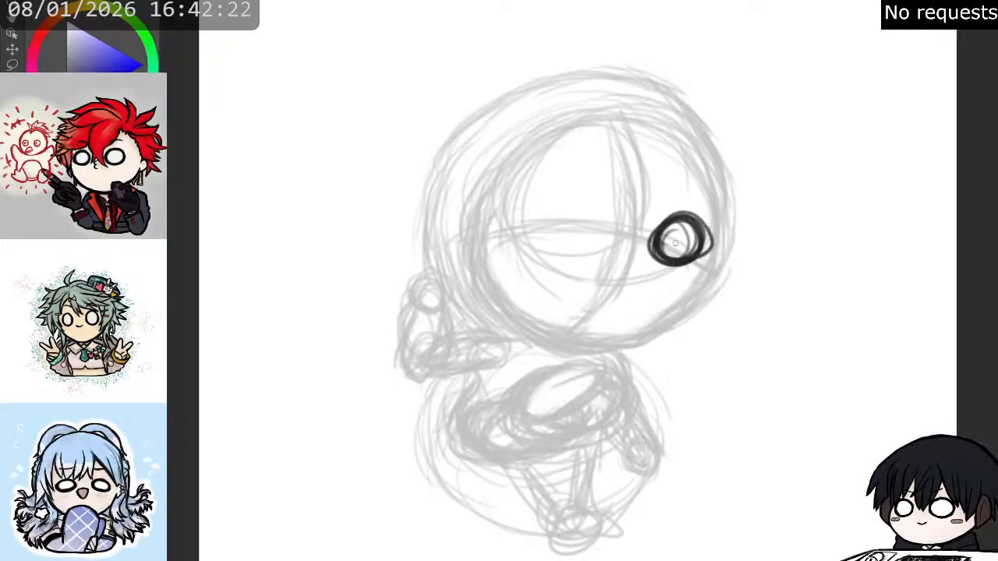
pyautogui.moveTo(568, 219)
pyautogui.mouseDown()
pyautogui.moveTo(538, 211)
pyautogui.moveTo(568, 201)
pyautogui.moveTo(587, 242)
pyautogui.moveTo(549, 245)
pyautogui.moveTo(534, 215)
pyautogui.moveTo(567, 203)
pyautogui.moveTo(586, 244)
pyautogui.moveTo(543, 243)
pyautogui.moveTo(537, 203)
pyautogui.moveTo(575, 203)
pyautogui.moveTo(579, 244)
pyautogui.moveTo(532, 234)
pyautogui.moveTo(543, 194)
pyautogui.moveTo(592, 212)
pyautogui.moveTo(555, 248)
pyautogui.moveTo(534, 225)
pyautogui.moveTo(573, 198)
pyautogui.moveTo(549, 196)
pyautogui.mouseUp()
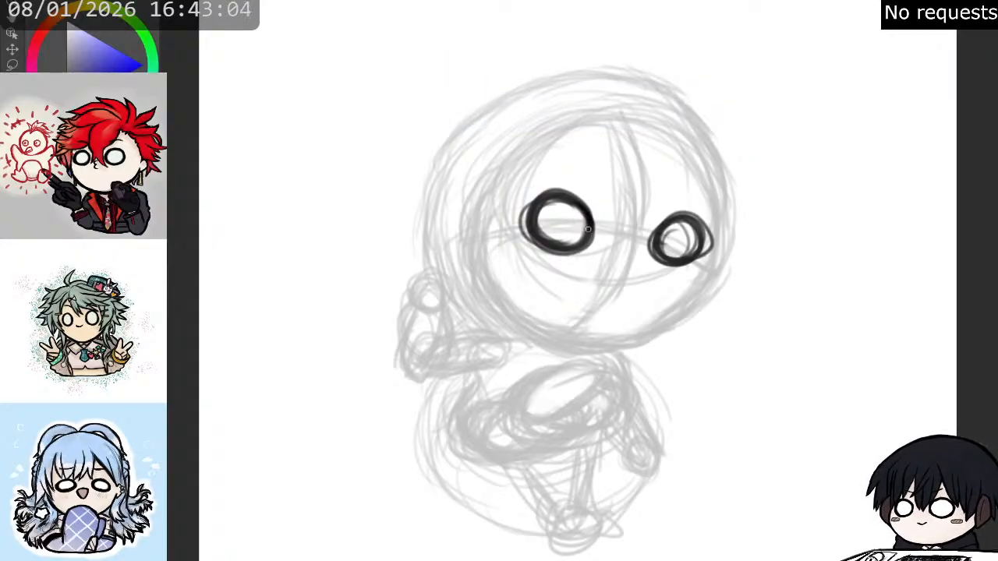
pyautogui.moveTo(585, 217)
pyautogui.mouseDown()
pyautogui.moveTo(581, 246)
pyautogui.moveTo(585, 233)
pyautogui.moveTo(552, 248)
pyautogui.moveTo(533, 211)
pyautogui.moveTo(550, 193)
pyautogui.moveTo(588, 219)
pyautogui.mouseUp()
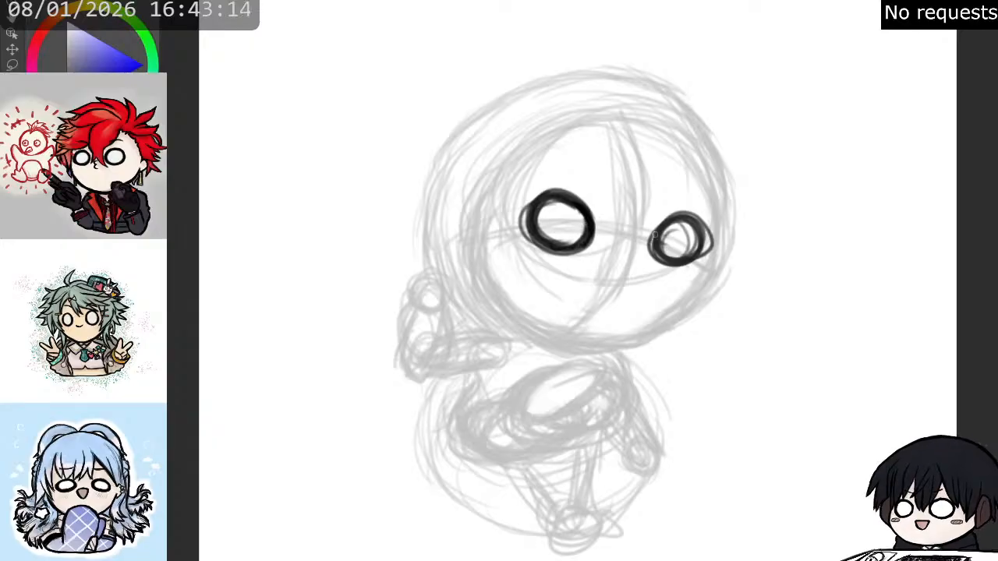
pyautogui.moveTo(672, 215)
pyautogui.mouseDown()
pyautogui.moveTo(654, 245)
pyautogui.moveTo(674, 221)
pyautogui.moveTo(693, 224)
pyautogui.moveTo(669, 210)
pyautogui.moveTo(674, 248)
pyautogui.moveTo(677, 233)
pyautogui.moveTo(689, 236)
pyautogui.moveTo(672, 248)
pyautogui.moveTo(708, 225)
pyautogui.moveTo(706, 267)
pyautogui.moveTo(706, 224)
pyautogui.mouseUp()
pyautogui.press('e')
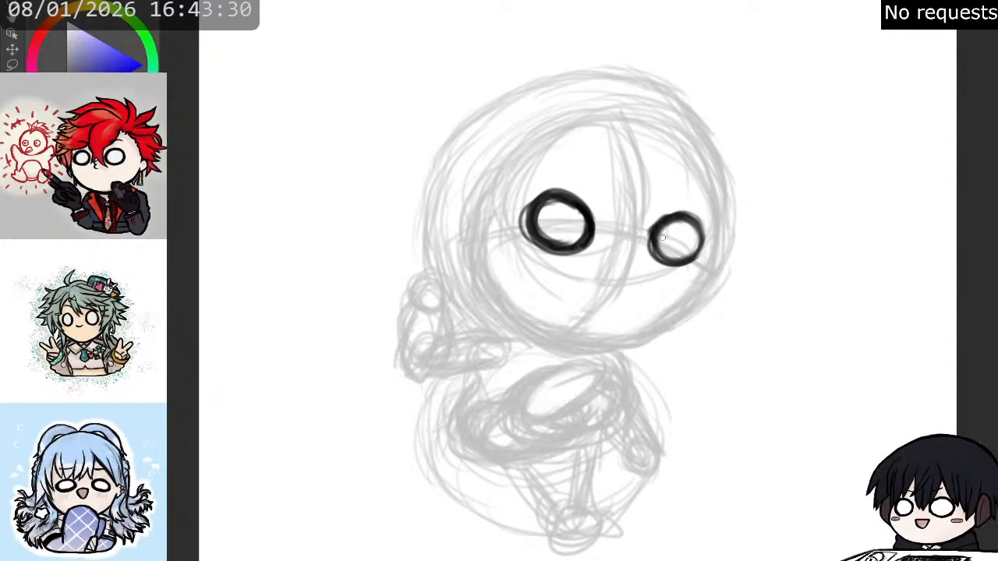
pyautogui.moveTo(657, 231)
pyautogui.mouseDown()
pyautogui.moveTo(652, 255)
pyautogui.moveTo(654, 236)
pyautogui.moveTo(670, 264)
pyautogui.moveTo(666, 257)
pyautogui.moveTo(697, 258)
pyautogui.moveTo(704, 243)
pyautogui.moveTo(688, 216)
pyautogui.moveTo(705, 227)
pyautogui.moveTo(707, 244)
pyautogui.moveTo(673, 258)
pyautogui.mouseUp()
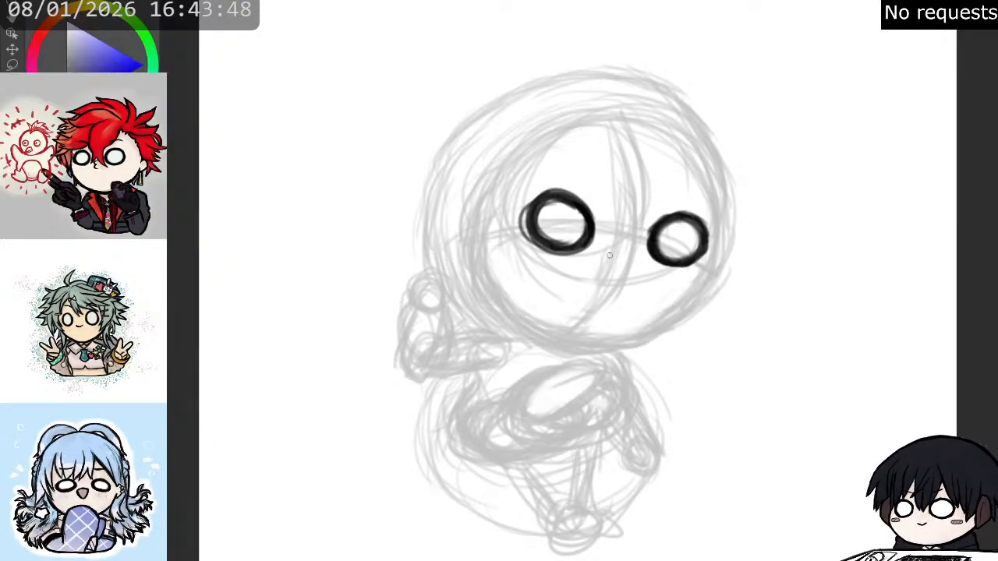
# - Draw a small open mouth between and below the eyes, and add slanted angry eyebrows above them
pyautogui.moveTo(607, 254)
pyautogui.mouseDown()
pyautogui.moveTo(635, 252)
pyautogui.moveTo(607, 265)
pyautogui.moveTo(614, 279)
pyautogui.moveTo(638, 264)
pyautogui.moveTo(641, 244)
pyautogui.mouseUp()
pyautogui.moveTo(655, 201); pyautogui.dragTo(684, 185)
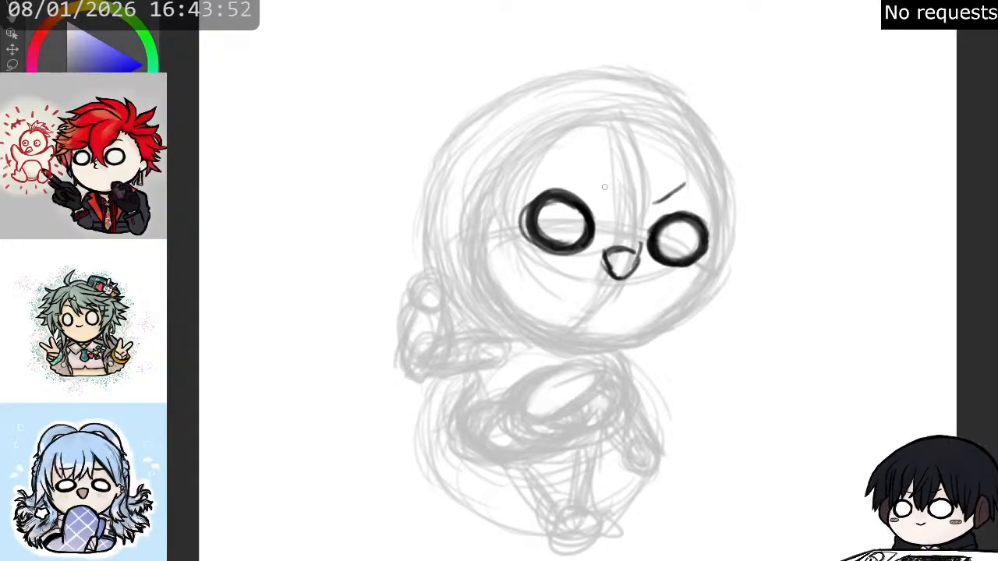
pyautogui.moveTo(584, 171); pyautogui.dragTo(599, 189)
pyautogui.press('e')
pyautogui.moveTo(638, 254)
pyautogui.mouseDown()
pyautogui.moveTo(625, 270)
pyautogui.moveTo(607, 265)
pyautogui.moveTo(607, 280)
pyautogui.moveTo(601, 263)
pyautogui.moveTo(638, 254)
pyautogui.moveTo(603, 250)
pyautogui.moveTo(635, 256)
pyautogui.moveTo(624, 280)
pyautogui.moveTo(602, 265)
pyautogui.moveTo(607, 280)
pyautogui.moveTo(623, 278)
pyautogui.mouseUp()
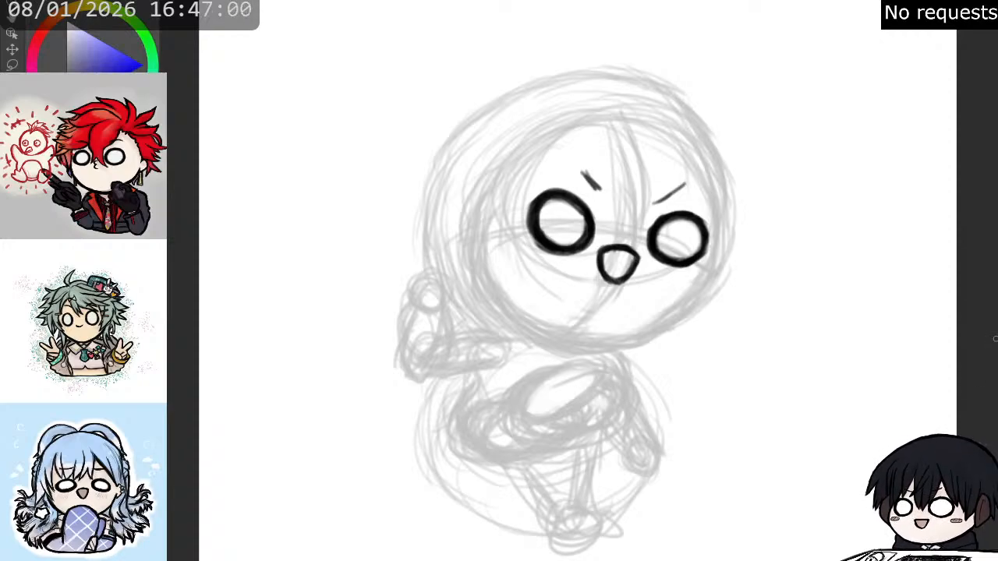
pyautogui.scroll(1, 992, 339)
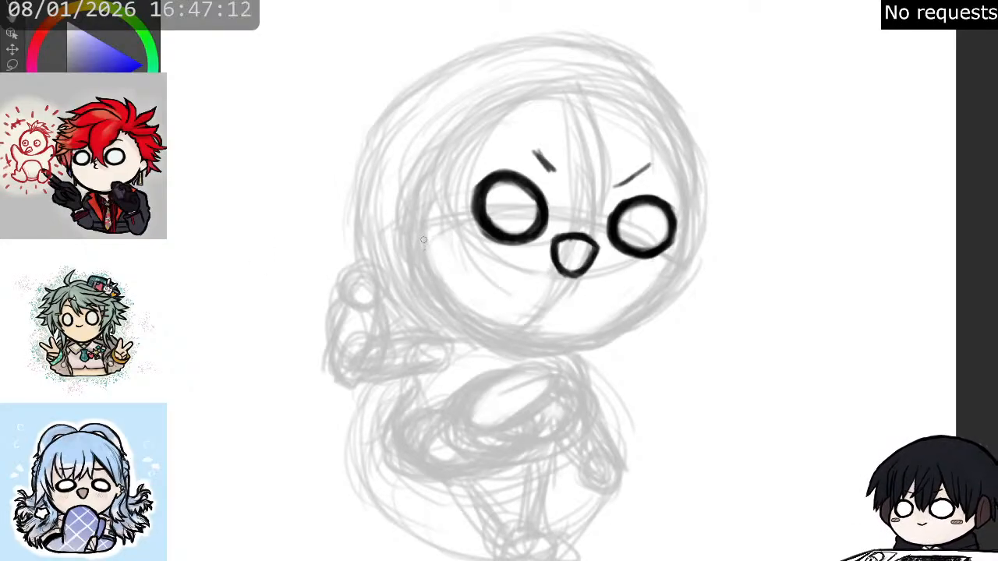
# - Ink the lower face contour in thick black, curving from the left-hand cheek around the chin to the right-hand cheek
pyautogui.moveTo(421, 234)
pyautogui.mouseDown()
pyautogui.moveTo(440, 281)
pyautogui.moveTo(431, 244)
pyautogui.moveTo(462, 293)
pyautogui.mouseUp()
pyautogui.moveTo(427, 251); pyautogui.dragTo(463, 303)
pyautogui.moveTo(426, 248)
pyautogui.mouseDown()
pyautogui.moveTo(477, 310)
pyautogui.moveTo(430, 253)
pyautogui.moveTo(441, 257)
pyautogui.moveTo(476, 327)
pyautogui.mouseUp()
pyautogui.moveTo(435, 266); pyautogui.dragTo(503, 337)
pyautogui.moveTo(451, 303)
pyautogui.mouseDown()
pyautogui.moveTo(509, 329)
pyautogui.moveTo(484, 324)
pyautogui.moveTo(459, 299)
pyautogui.moveTo(494, 317)
pyautogui.moveTo(503, 332)
pyautogui.moveTo(459, 304)
pyautogui.moveTo(508, 335)
pyautogui.mouseUp()
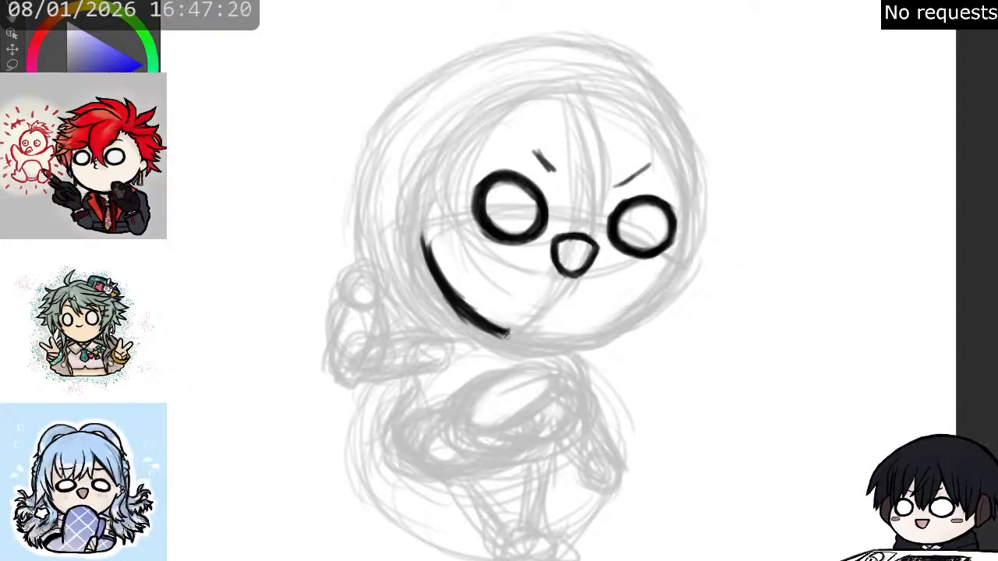
pyautogui.moveTo(430, 252)
pyautogui.mouseDown()
pyautogui.moveTo(440, 287)
pyautogui.moveTo(432, 266)
pyautogui.moveTo(513, 337)
pyautogui.mouseUp()
pyautogui.moveTo(676, 274)
pyautogui.mouseDown()
pyautogui.moveTo(659, 301)
pyautogui.moveTo(679, 271)
pyautogui.moveTo(620, 325)
pyautogui.moveTo(530, 343)
pyautogui.moveTo(543, 344)
pyautogui.moveTo(497, 339)
pyautogui.moveTo(493, 329)
pyautogui.moveTo(531, 346)
pyautogui.moveTo(487, 331)
pyautogui.moveTo(596, 336)
pyautogui.moveTo(558, 344)
pyautogui.moveTo(618, 326)
pyautogui.moveTo(592, 333)
pyautogui.moveTo(643, 313)
pyautogui.moveTo(612, 326)
pyautogui.moveTo(680, 269)
pyautogui.mouseUp()
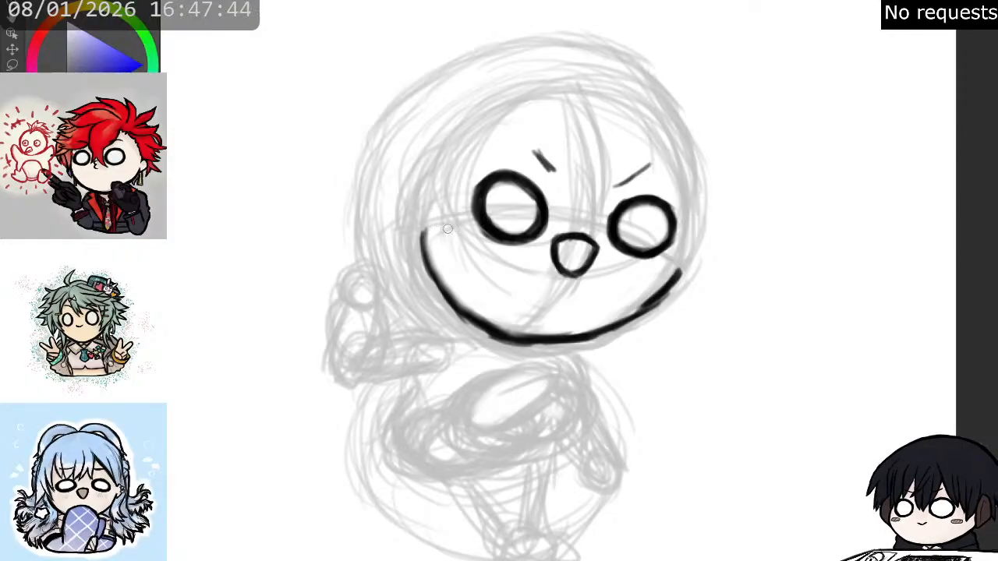
# - Thicken and smooth the jawline at both cheeks, erasing its uneven inner edge along the right-hand side
pyautogui.moveTo(424, 230)
pyautogui.mouseDown()
pyautogui.moveTo(427, 254)
pyautogui.moveTo(423, 232)
pyautogui.moveTo(433, 265)
pyautogui.moveTo(425, 231)
pyautogui.moveTo(438, 282)
pyautogui.mouseUp()
pyautogui.moveTo(427, 248); pyautogui.dragTo(450, 302)
pyautogui.moveTo(433, 265)
pyautogui.mouseDown()
pyautogui.moveTo(466, 320)
pyautogui.moveTo(510, 336)
pyautogui.mouseUp()
pyautogui.moveTo(457, 300); pyautogui.dragTo(473, 315)
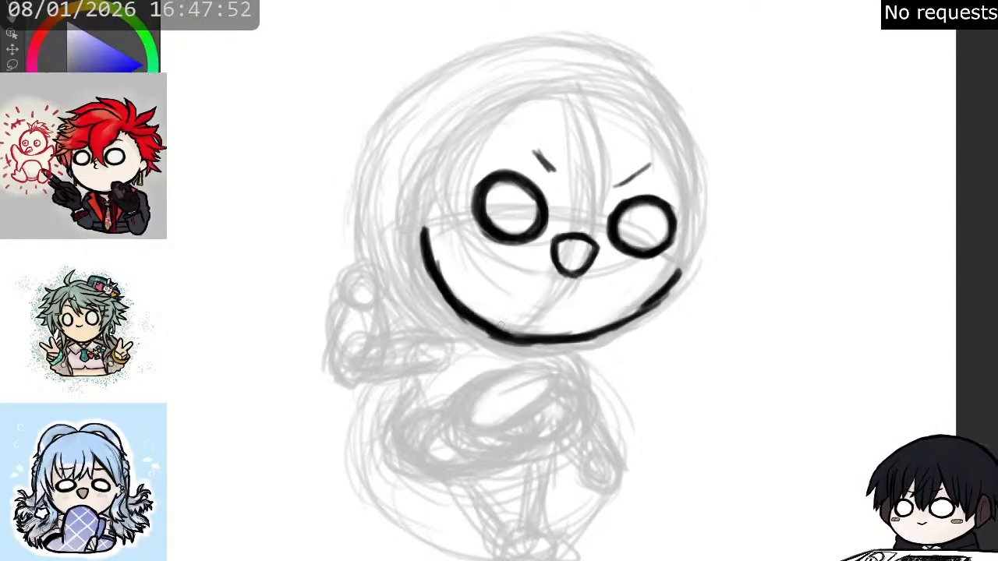
pyautogui.press('e')
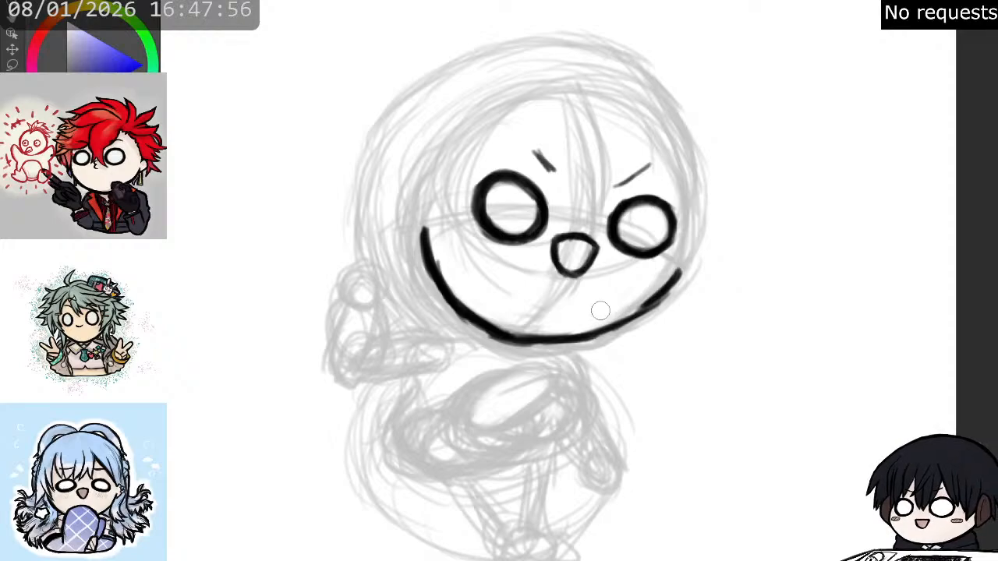
pyautogui.moveTo(586, 314)
pyautogui.mouseDown()
pyautogui.moveTo(651, 297)
pyautogui.moveTo(668, 280)
pyautogui.moveTo(661, 264)
pyautogui.mouseUp()
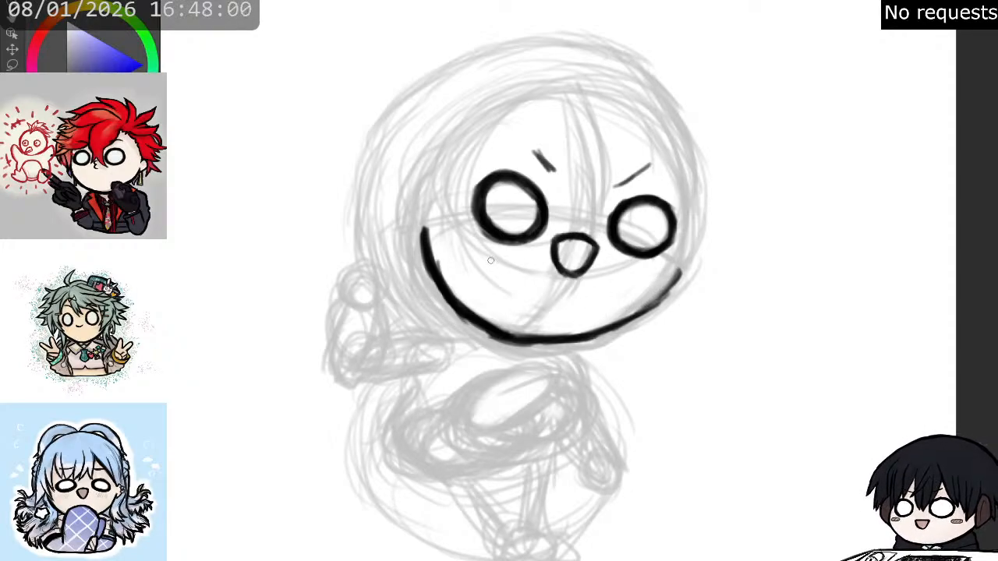
pyautogui.moveTo(467, 318); pyautogui.dragTo(501, 340)
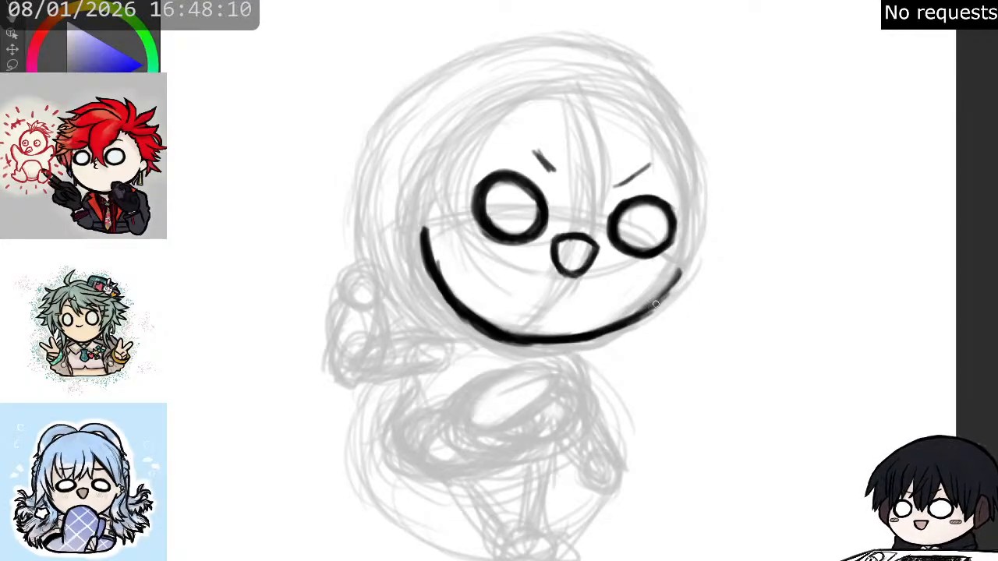
pyautogui.moveTo(638, 311); pyautogui.dragTo(685, 269)
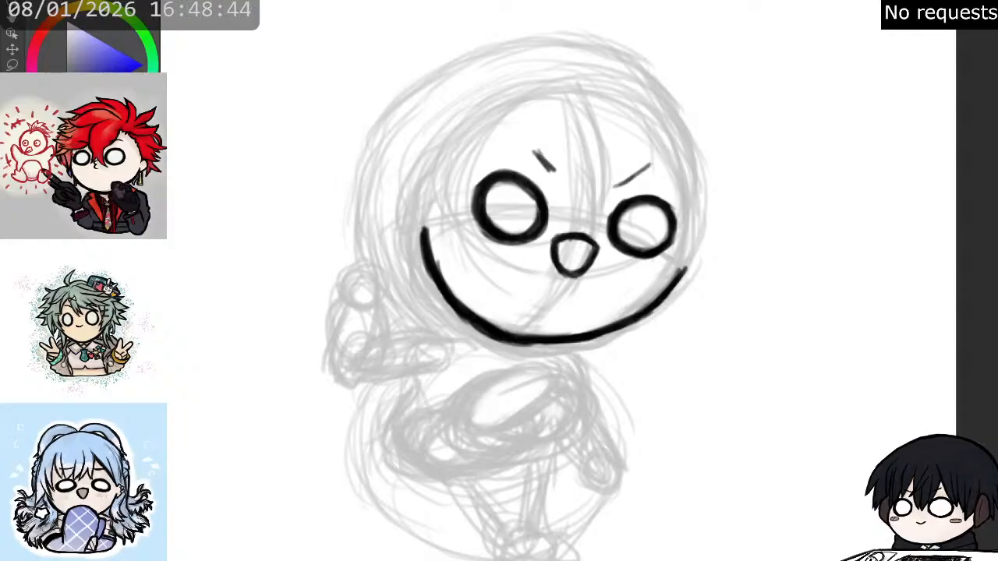
# - Sketch a pointed hair parting above the forehead and the bangs falling over the right-hand eyebrow down to the eye
pyautogui.moveTo(454, 101); pyautogui.dragTo(489, 172)
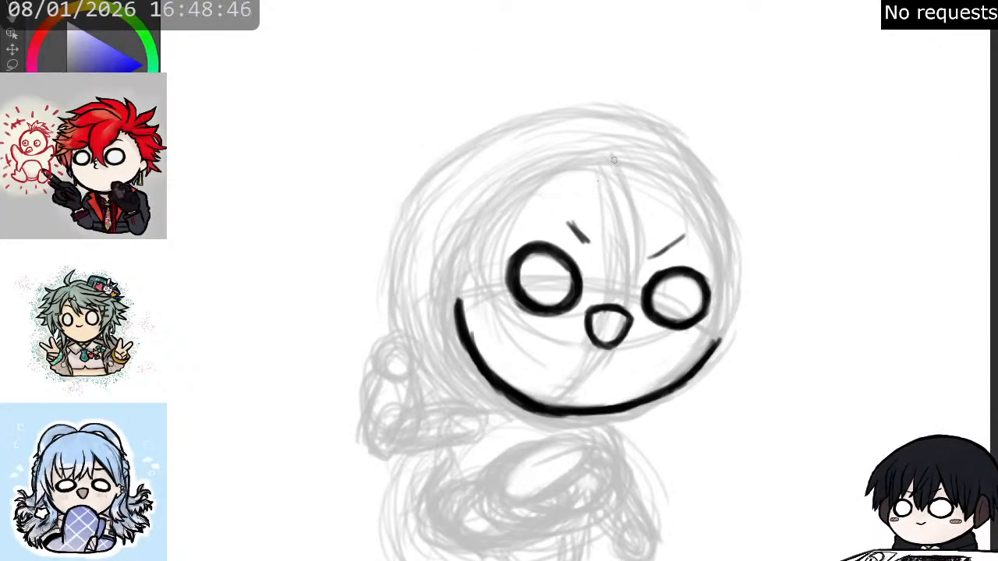
pyautogui.moveTo(612, 159)
pyautogui.mouseDown()
pyautogui.moveTo(582, 227)
pyautogui.moveTo(586, 197)
pyautogui.moveTo(579, 212)
pyautogui.moveTo(575, 249)
pyautogui.moveTo(619, 152)
pyautogui.mouseUp()
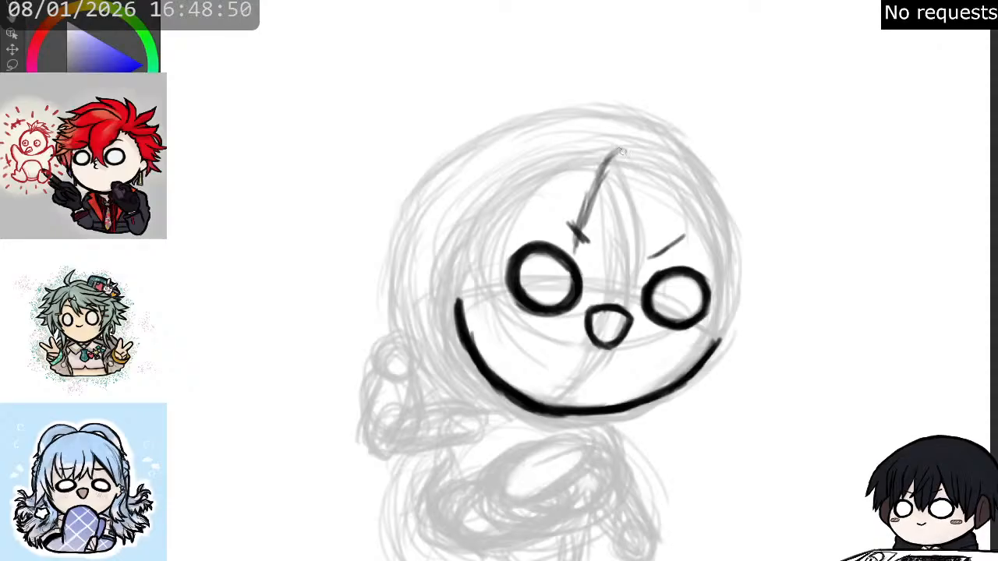
pyautogui.moveTo(619, 158); pyautogui.dragTo(648, 217)
pyautogui.moveTo(631, 179); pyautogui.dragTo(649, 248)
pyautogui.moveTo(645, 207)
pyautogui.mouseDown()
pyautogui.moveTo(651, 246)
pyautogui.moveTo(646, 221)
pyautogui.moveTo(638, 267)
pyautogui.moveTo(646, 256)
pyautogui.moveTo(649, 270)
pyautogui.moveTo(668, 261)
pyautogui.moveTo(661, 271)
pyautogui.moveTo(667, 208)
pyautogui.moveTo(617, 131)
pyautogui.moveTo(664, 160)
pyautogui.moveTo(618, 122)
pyautogui.moveTo(688, 229)
pyautogui.mouseUp()
pyautogui.moveTo(663, 168)
pyautogui.mouseDown()
pyautogui.moveTo(705, 255)
pyautogui.moveTo(674, 176)
pyautogui.moveTo(627, 130)
pyautogui.mouseUp()
pyautogui.moveTo(665, 266)
pyautogui.mouseDown()
pyautogui.moveTo(668, 241)
pyautogui.moveTo(667, 263)
pyautogui.moveTo(690, 263)
pyautogui.moveTo(684, 197)
pyautogui.mouseUp()
pyautogui.moveTo(684, 197)
pyautogui.mouseDown()
pyautogui.moveTo(687, 267)
pyautogui.moveTo(710, 263)
pyautogui.moveTo(703, 193)
pyautogui.mouseUp()
# - Erase the upper end of the jawline on the right-hand cheek, below the right-hand eye
pyautogui.press('e')
pyautogui.moveTo(703, 257)
pyautogui.mouseDown()
pyautogui.moveTo(699, 204)
pyautogui.moveTo(713, 245)
pyautogui.moveTo(721, 222)
pyautogui.moveTo(684, 230)
pyautogui.moveTo(682, 245)
pyautogui.moveTo(655, 264)
pyautogui.moveTo(693, 268)
pyautogui.moveTo(711, 258)
pyautogui.moveTo(702, 175)
pyautogui.moveTo(719, 230)
pyautogui.moveTo(704, 179)
pyautogui.moveTo(710, 246)
pyautogui.moveTo(715, 236)
pyautogui.moveTo(704, 215)
pyautogui.moveTo(708, 320)
pyautogui.moveTo(718, 268)
pyautogui.moveTo(698, 340)
pyautogui.moveTo(719, 290)
pyautogui.moveTo(687, 373)
pyautogui.moveTo(693, 355)
pyautogui.moveTo(707, 353)
pyautogui.moveTo(677, 384)
pyautogui.mouseUp()
pyautogui.press('b')
pyautogui.press('e')
pyautogui.moveTo(724, 341)
pyautogui.mouseDown()
pyautogui.moveTo(708, 361)
pyautogui.moveTo(706, 340)
pyautogui.moveTo(689, 366)
pyautogui.mouseUp()
pyautogui.moveTo(713, 332)
pyautogui.mouseDown()
pyautogui.moveTo(717, 293)
pyautogui.moveTo(709, 328)
pyautogui.mouseUp()
pyautogui.press('p')
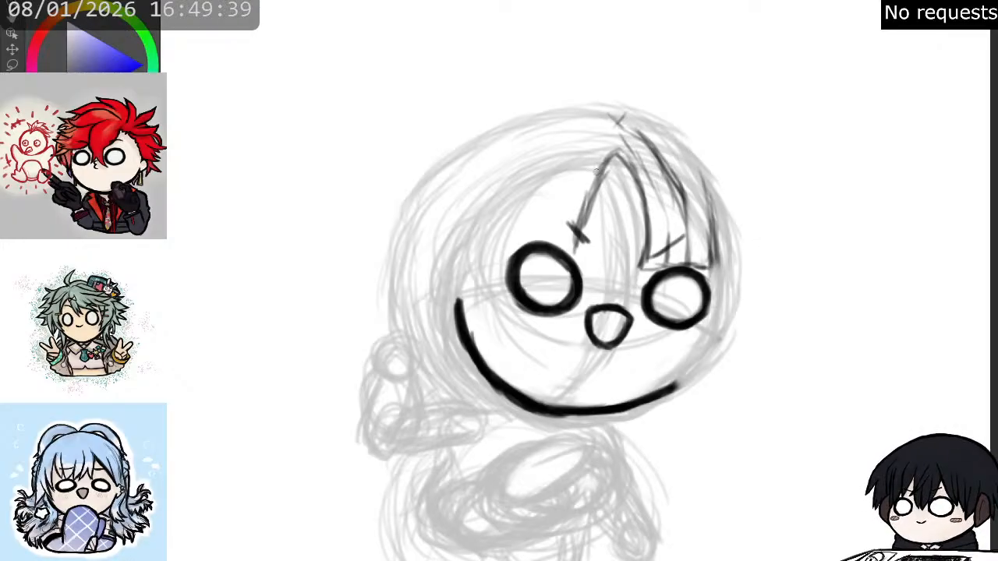
# - Sketch the long outer lock of the bangs sweeping from the crown down past the left-hand eye
pyautogui.moveTo(535, 142); pyautogui.dragTo(495, 234)
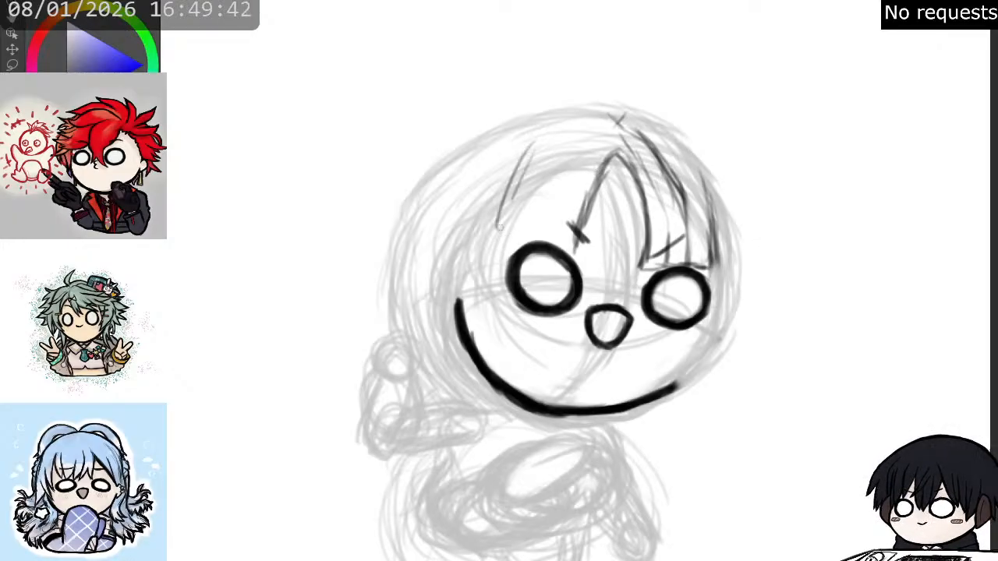
pyautogui.moveTo(523, 168); pyautogui.dragTo(492, 275)
pyautogui.moveTo(521, 195)
pyautogui.mouseDown()
pyautogui.moveTo(492, 300)
pyautogui.moveTo(502, 209)
pyautogui.mouseUp()
pyautogui.moveTo(474, 321); pyautogui.dragTo(522, 182)
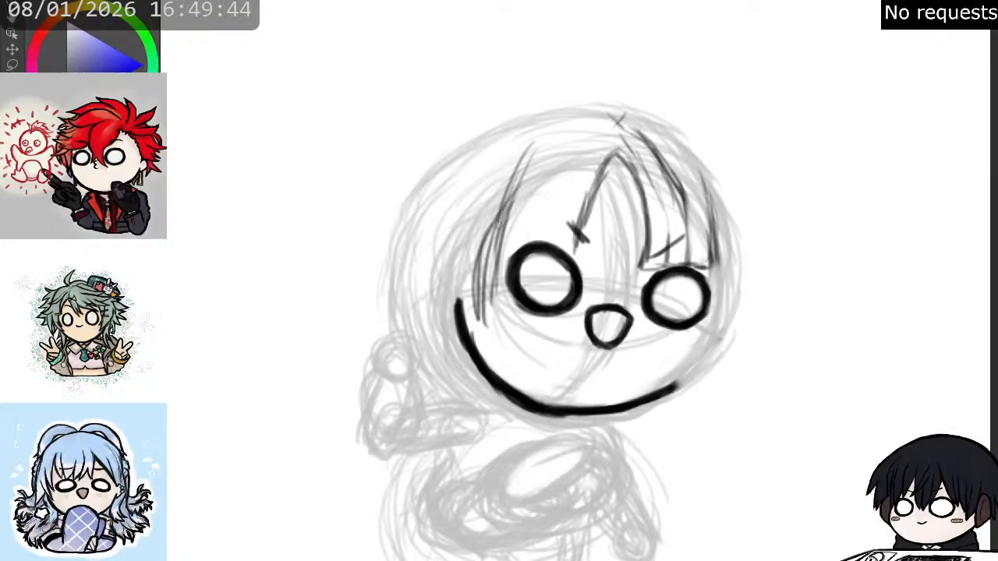
pyautogui.moveTo(488, 238); pyautogui.dragTo(554, 127)
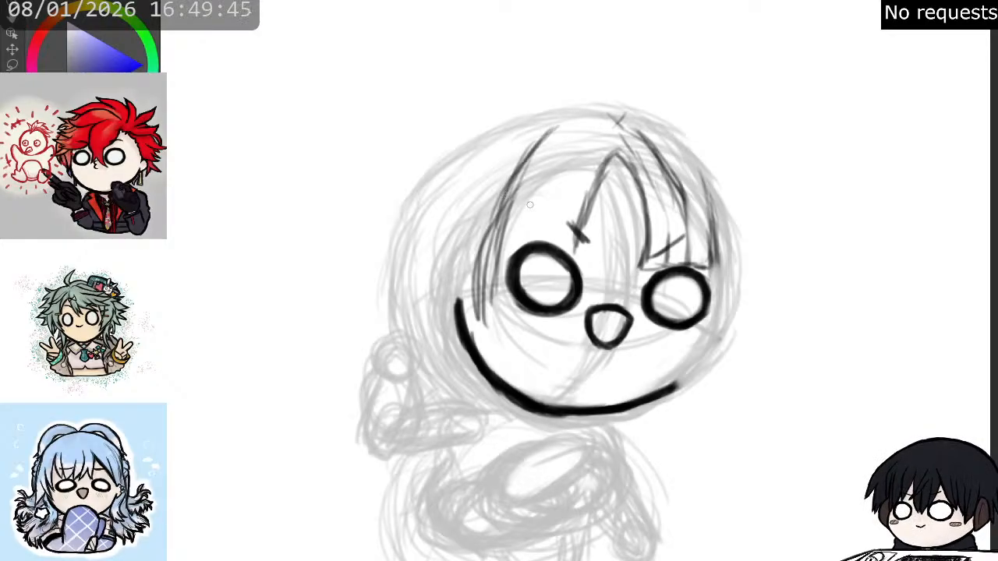
pyautogui.moveTo(527, 185); pyautogui.dragTo(501, 247)
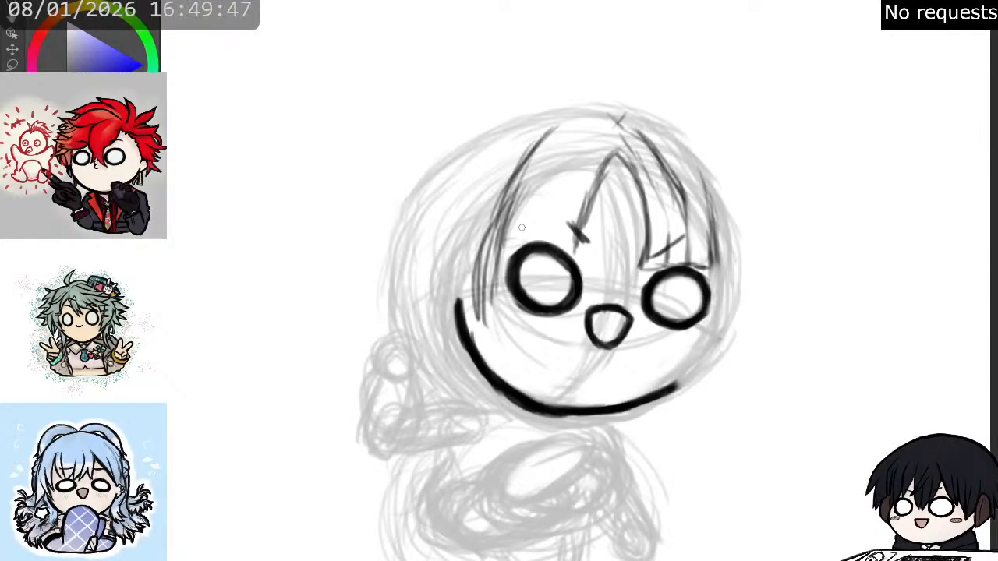
# - Fill the left-hand bangs with thin strands ending just above the left-hand eye
pyautogui.moveTo(573, 139); pyautogui.dragTo(531, 225)
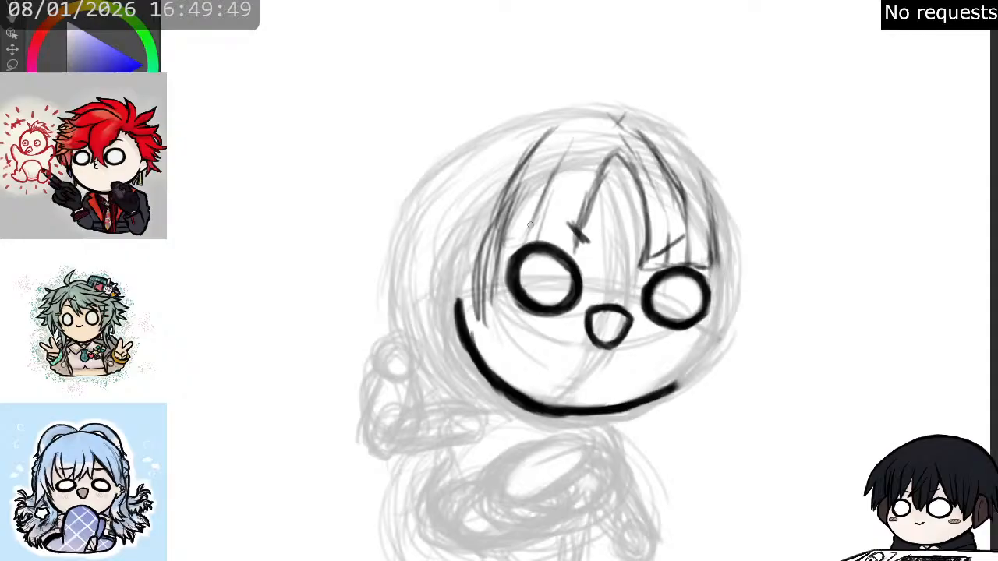
pyautogui.moveTo(586, 140); pyautogui.dragTo(538, 238)
pyautogui.moveTo(610, 121); pyautogui.dragTo(560, 201)
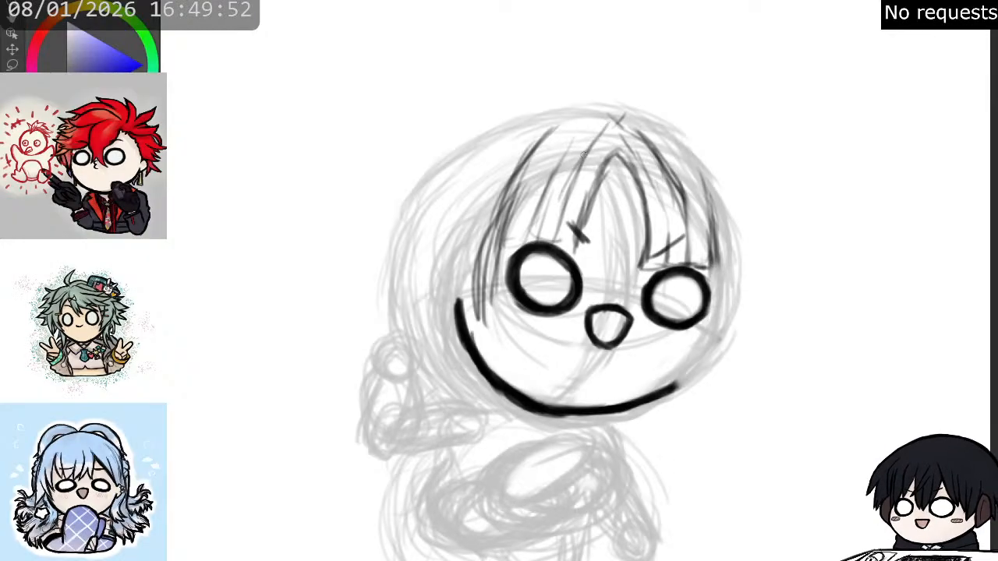
pyautogui.moveTo(579, 158); pyautogui.dragTo(550, 240)
pyautogui.moveTo(557, 203)
pyautogui.mouseDown()
pyautogui.moveTo(551, 244)
pyautogui.moveTo(551, 236)
pyautogui.moveTo(561, 257)
pyautogui.mouseUp()
pyautogui.moveTo(588, 204); pyautogui.dragTo(569, 257)
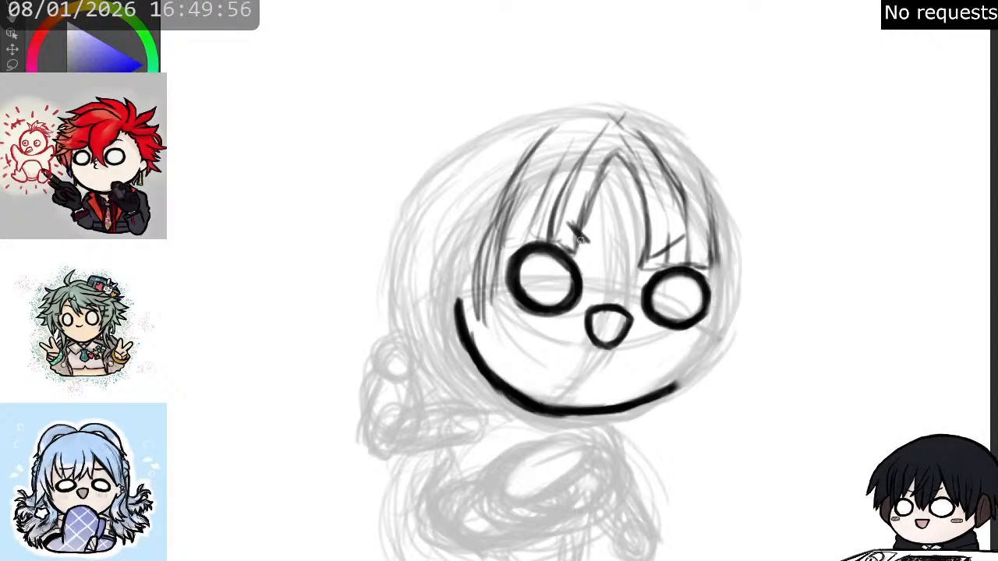
# - Darken the left-hand edge of the hair parting and taper it to a point beside the left-hand eye
pyautogui.moveTo(613, 150)
pyautogui.mouseDown()
pyautogui.moveTo(577, 217)
pyautogui.moveTo(576, 255)
pyautogui.mouseUp()
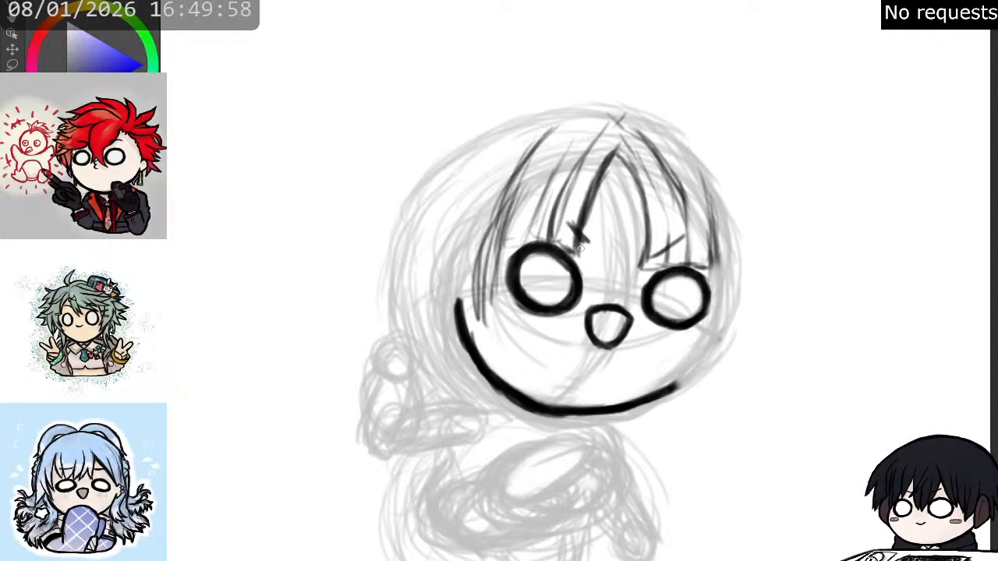
pyautogui.moveTo(581, 209); pyautogui.dragTo(576, 265)
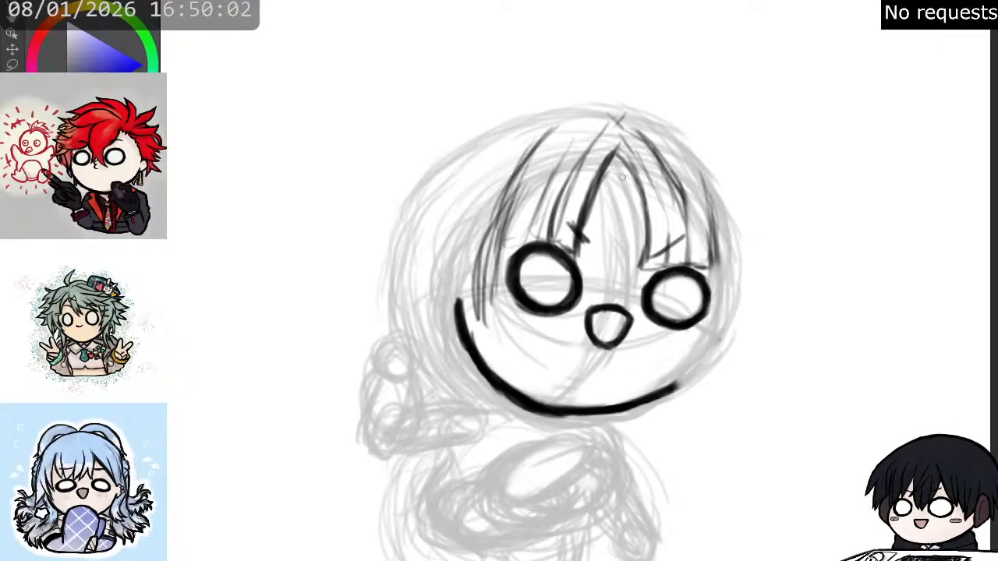
pyautogui.moveTo(613, 153); pyautogui.dragTo(587, 253)
pyautogui.moveTo(596, 201); pyautogui.dragTo(580, 278)
pyautogui.moveTo(590, 241); pyautogui.dragTo(579, 266)
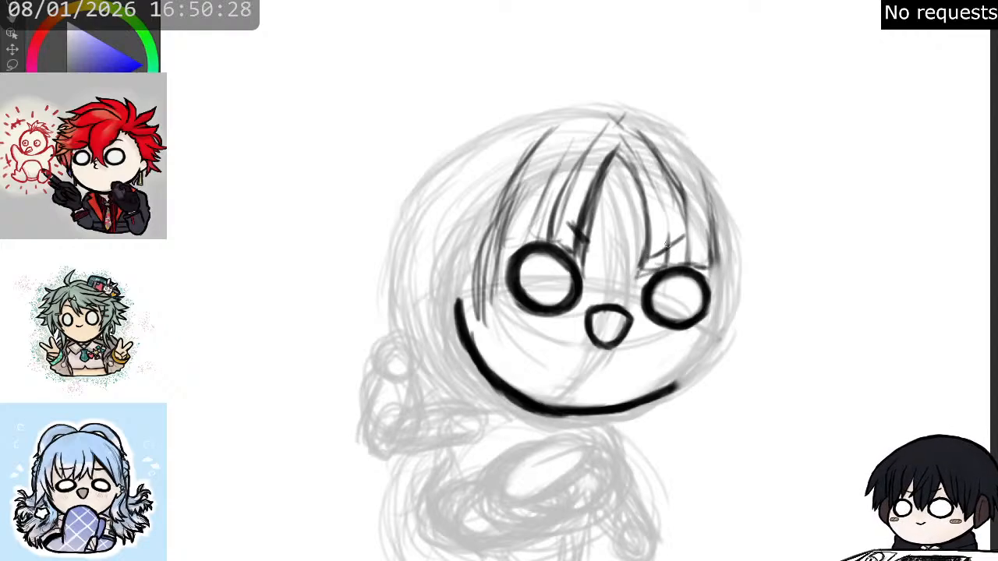
# - Add thin strands to the right-hand bangs and darken the right-hand edge of the hair parting
pyautogui.moveTo(665, 244); pyautogui.dragTo(665, 179)
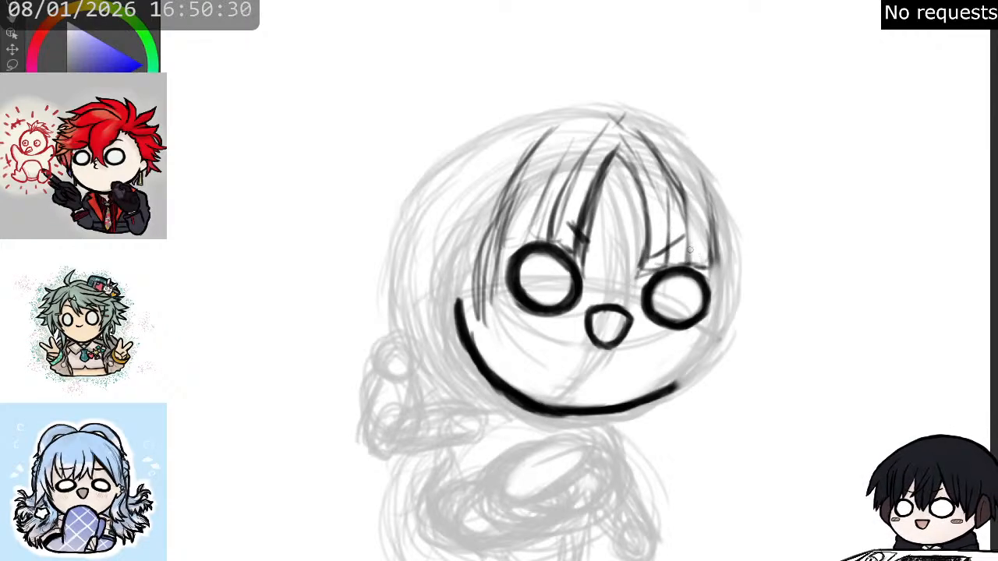
pyautogui.moveTo(691, 256); pyautogui.dragTo(672, 168)
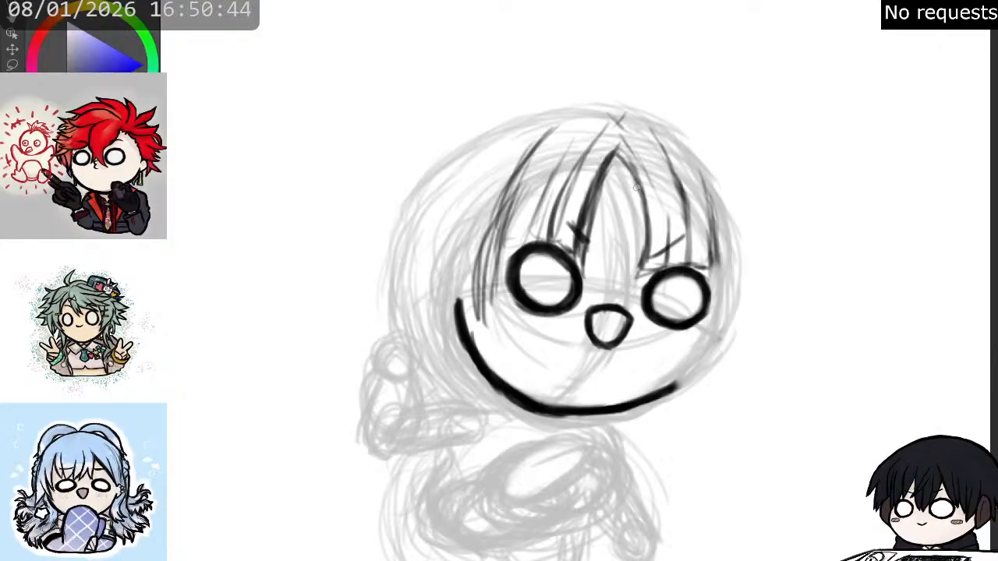
pyautogui.moveTo(659, 239)
pyautogui.mouseDown()
pyautogui.moveTo(660, 170)
pyautogui.moveTo(639, 136)
pyautogui.mouseUp()
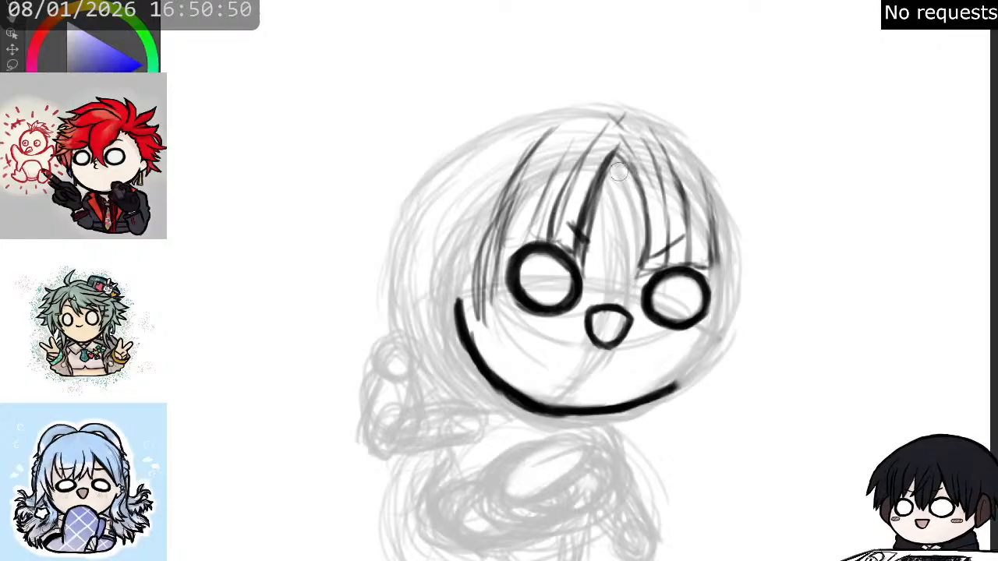
pyautogui.moveTo(615, 155)
pyautogui.mouseDown()
pyautogui.moveTo(627, 158)
pyautogui.moveTo(650, 265)
pyautogui.mouseUp()
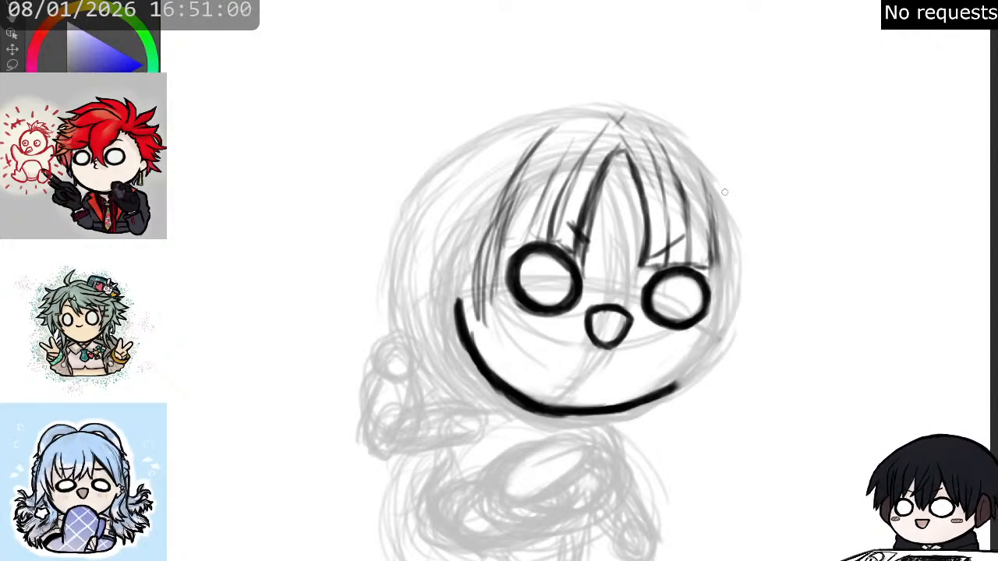
# - Sketch the outer hair contour beside the right-hand eye and the side lock tapering below the jaw
pyautogui.moveTo(722, 187)
pyautogui.mouseDown()
pyautogui.moveTo(728, 259)
pyautogui.moveTo(732, 242)
pyautogui.moveTo(677, 387)
pyautogui.moveTo(704, 341)
pyautogui.moveTo(640, 420)
pyautogui.moveTo(684, 401)
pyautogui.moveTo(701, 377)
pyautogui.moveTo(676, 408)
pyautogui.moveTo(730, 341)
pyautogui.moveTo(694, 402)
pyautogui.moveTo(751, 335)
pyautogui.moveTo(705, 402)
pyautogui.moveTo(764, 292)
pyautogui.moveTo(754, 292)
pyautogui.moveTo(749, 327)
pyautogui.moveTo(752, 231)
pyautogui.mouseUp()
pyautogui.moveTo(755, 282); pyautogui.dragTo(747, 200)
pyautogui.moveTo(756, 255); pyautogui.dragTo(736, 177)
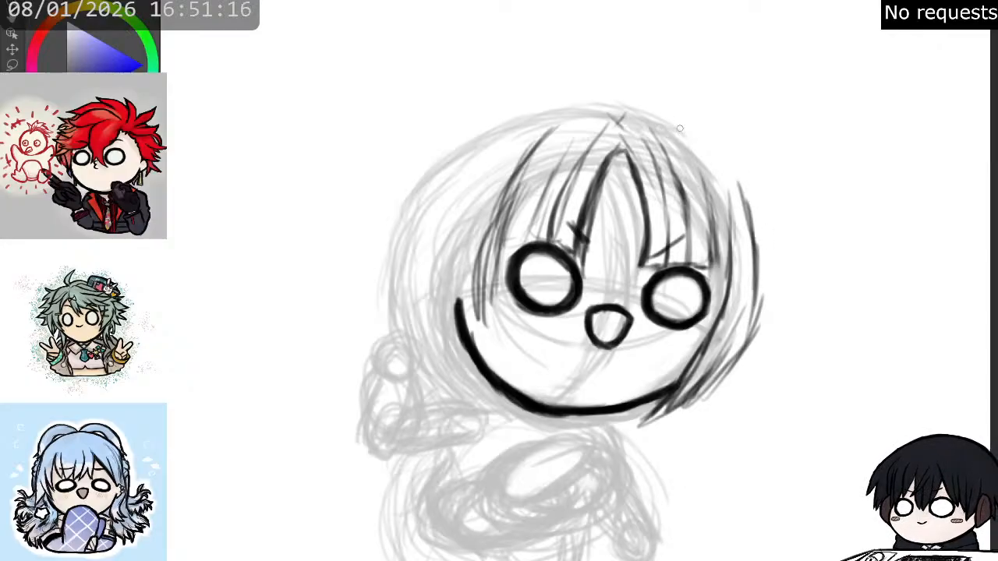
# - Outline the hair volume over the crown, from the spiky right-hand side across the top and down the left-hand side
pyautogui.moveTo(675, 125)
pyautogui.mouseDown()
pyautogui.moveTo(707, 144)
pyautogui.moveTo(739, 193)
pyautogui.mouseUp()
pyautogui.moveTo(738, 193)
pyautogui.mouseDown()
pyautogui.moveTo(702, 117)
pyautogui.moveTo(651, 90)
pyautogui.moveTo(679, 103)
pyautogui.moveTo(760, 191)
pyautogui.mouseUp()
pyautogui.moveTo(737, 156); pyautogui.dragTo(752, 214)
pyautogui.moveTo(671, 87)
pyautogui.mouseDown()
pyautogui.moveTo(568, 85)
pyautogui.moveTo(491, 110)
pyautogui.moveTo(468, 129)
pyautogui.moveTo(568, 84)
pyautogui.moveTo(676, 93)
pyautogui.moveTo(745, 178)
pyautogui.moveTo(764, 209)
pyautogui.moveTo(760, 223)
pyautogui.mouseUp()
pyautogui.moveTo(722, 150)
pyautogui.mouseDown()
pyautogui.moveTo(768, 236)
pyautogui.moveTo(742, 171)
pyautogui.moveTo(760, 251)
pyautogui.mouseUp()
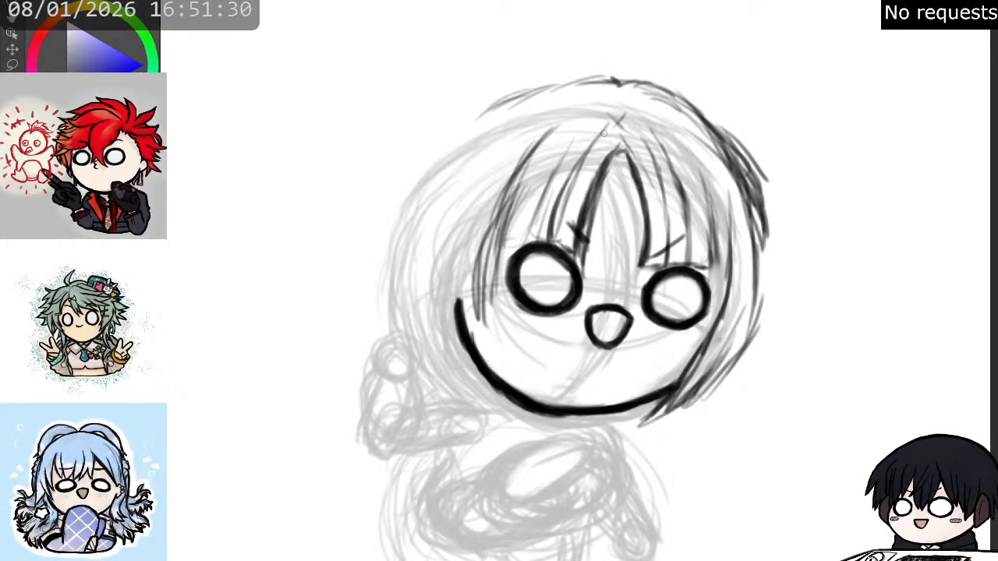
pyautogui.moveTo(576, 88)
pyautogui.mouseDown()
pyautogui.moveTo(519, 87)
pyautogui.moveTo(438, 134)
pyautogui.mouseUp()
pyautogui.moveTo(485, 109)
pyautogui.mouseDown()
pyautogui.moveTo(414, 176)
pyautogui.moveTo(426, 156)
pyautogui.moveTo(382, 269)
pyautogui.moveTo(436, 154)
pyautogui.moveTo(384, 314)
pyautogui.mouseUp()
# - Extend the lock beside the left-hand eye down to the cheek and erase the jawline's upper left-hand end
pyautogui.moveTo(487, 226); pyautogui.dragTo(488, 349)
pyautogui.press('e')
pyautogui.moveTo(456, 297); pyautogui.dragTo(465, 334)
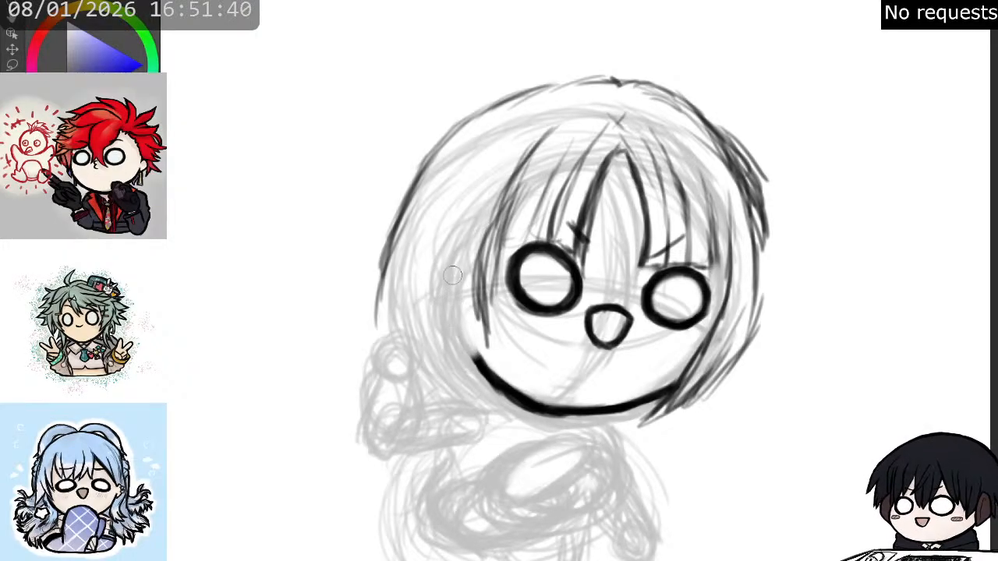
pyautogui.press('p')
pyautogui.moveTo(450, 299)
pyautogui.mouseDown()
pyautogui.moveTo(486, 355)
pyautogui.moveTo(468, 306)
pyautogui.moveTo(479, 335)
pyautogui.moveTo(498, 342)
pyautogui.moveTo(487, 253)
pyautogui.mouseUp()
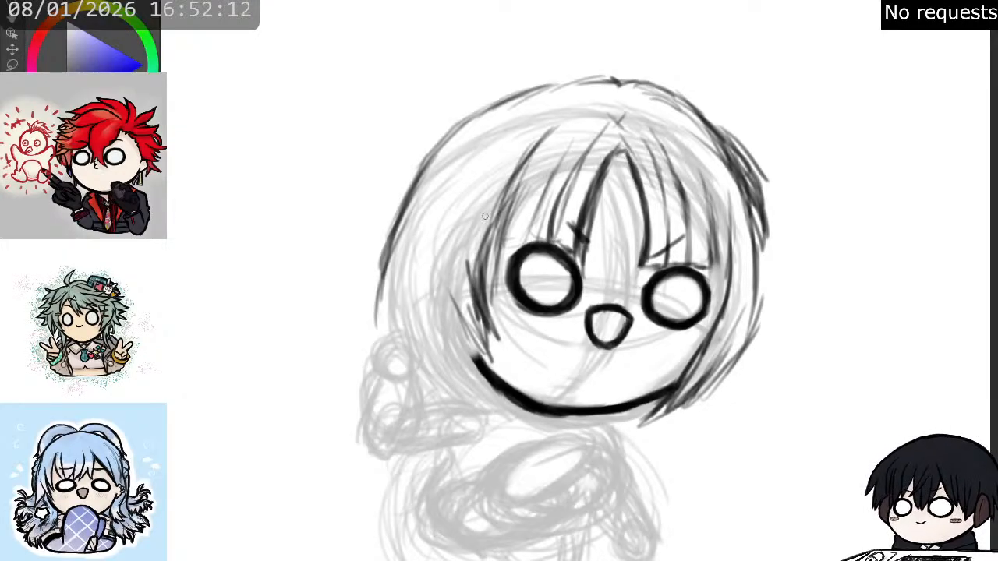
# - Build up the left-hand side hair with layered long strands falling past the cheek to below the jaw
pyautogui.moveTo(467, 190)
pyautogui.mouseDown()
pyautogui.moveTo(454, 260)
pyautogui.moveTo(458, 191)
pyautogui.moveTo(469, 338)
pyautogui.mouseUp()
pyautogui.moveTo(447, 268); pyautogui.dragTo(476, 347)
pyautogui.moveTo(449, 249); pyautogui.dragTo(451, 296)
pyautogui.moveTo(463, 199); pyautogui.dragTo(446, 300)
pyautogui.moveTo(485, 168)
pyautogui.mouseDown()
pyautogui.moveTo(449, 264)
pyautogui.moveTo(451, 234)
pyautogui.moveTo(435, 302)
pyautogui.mouseUp()
pyautogui.moveTo(448, 225); pyautogui.dragTo(440, 333)
pyautogui.moveTo(447, 248); pyautogui.dragTo(439, 377)
pyautogui.moveTo(435, 276)
pyautogui.mouseDown()
pyautogui.moveTo(438, 373)
pyautogui.moveTo(469, 384)
pyautogui.mouseUp()
pyautogui.moveTo(450, 301)
pyautogui.mouseDown()
pyautogui.moveTo(480, 399)
pyautogui.moveTo(471, 356)
pyautogui.moveTo(475, 383)
pyautogui.mouseUp()
pyautogui.moveTo(439, 278); pyautogui.dragTo(456, 387)
pyautogui.moveTo(441, 289); pyautogui.dragTo(453, 398)
pyautogui.moveTo(437, 320); pyautogui.dragTo(463, 426)
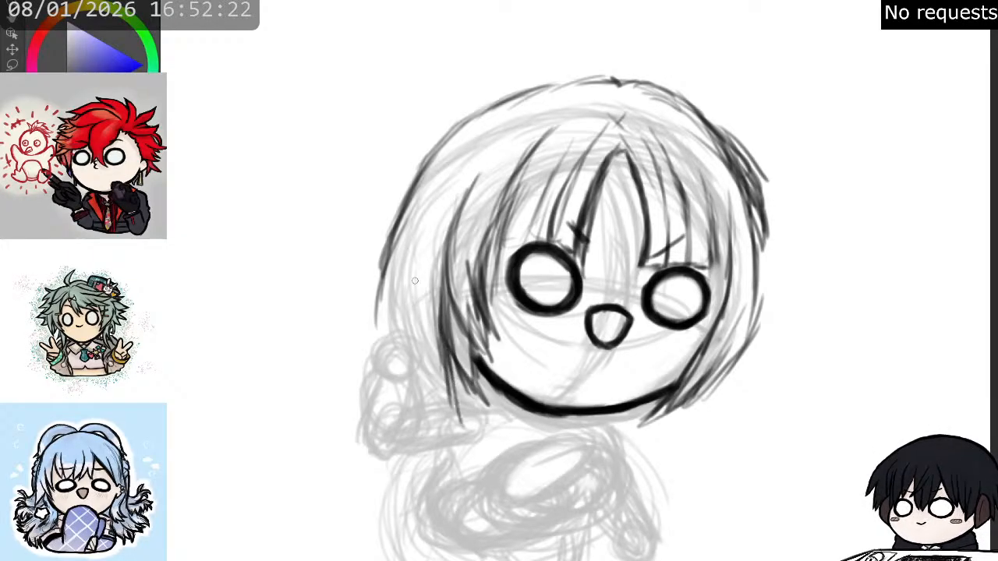
# - Add an outer lock on the left-hand side, tapering to a sharp point over the shoulder
pyautogui.moveTo(440, 277); pyautogui.dragTo(418, 379)
pyautogui.moveTo(420, 294); pyautogui.dragTo(434, 418)
pyautogui.moveTo(418, 315); pyautogui.dragTo(438, 429)
pyautogui.moveTo(422, 337); pyautogui.dragTo(445, 439)
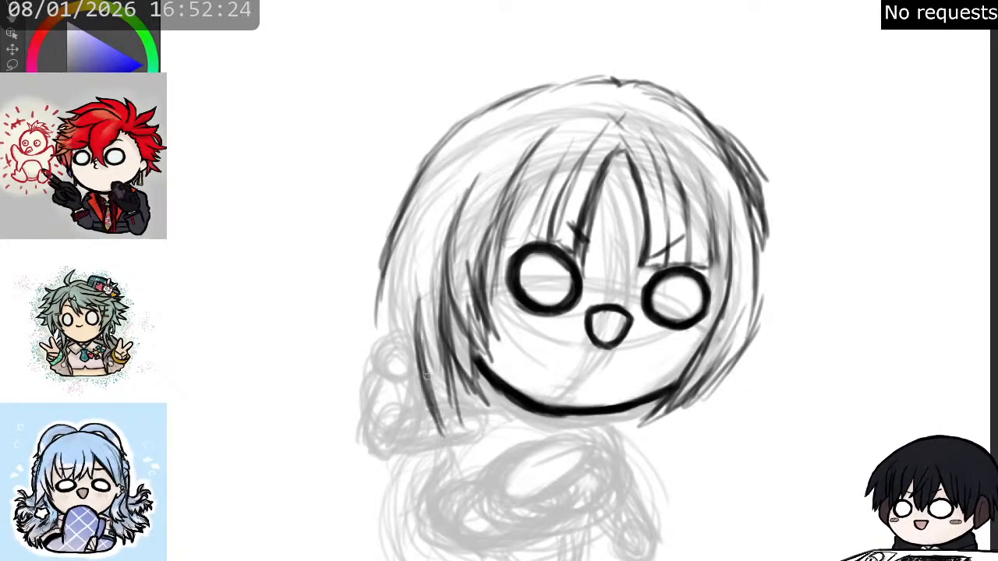
pyautogui.moveTo(425, 361); pyautogui.dragTo(460, 455)
pyautogui.moveTo(433, 384); pyautogui.dragTo(463, 451)
pyautogui.moveTo(445, 410); pyautogui.dragTo(464, 460)
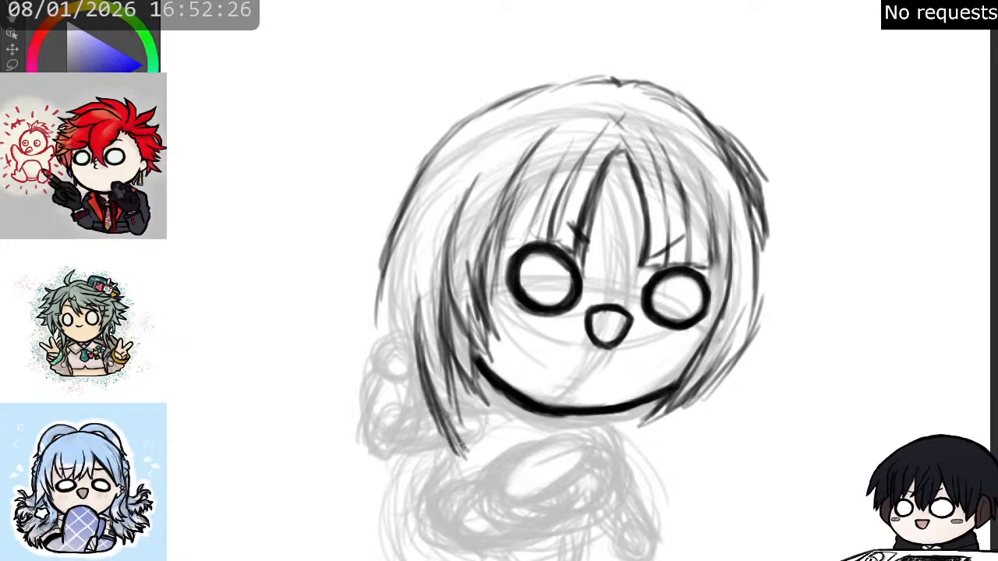
pyautogui.moveTo(452, 346); pyautogui.dragTo(458, 435)
pyautogui.moveTo(449, 379); pyautogui.dragTo(463, 459)
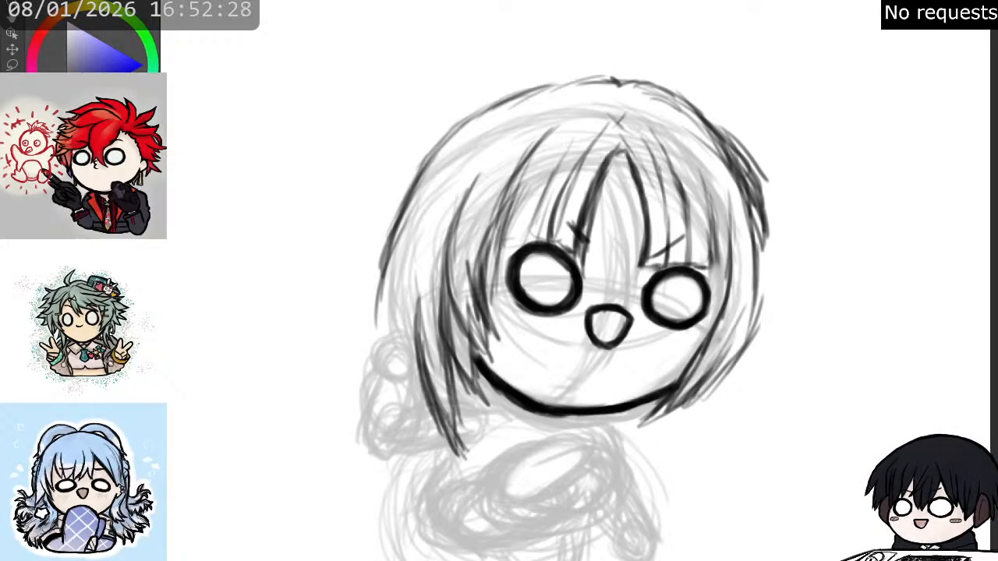
# - Sketch pointed strands from the right-hand end of the jaw down and inward over the shoulder
pyautogui.moveTo(674, 395)
pyautogui.mouseDown()
pyautogui.moveTo(641, 425)
pyautogui.moveTo(647, 435)
pyautogui.mouseUp()
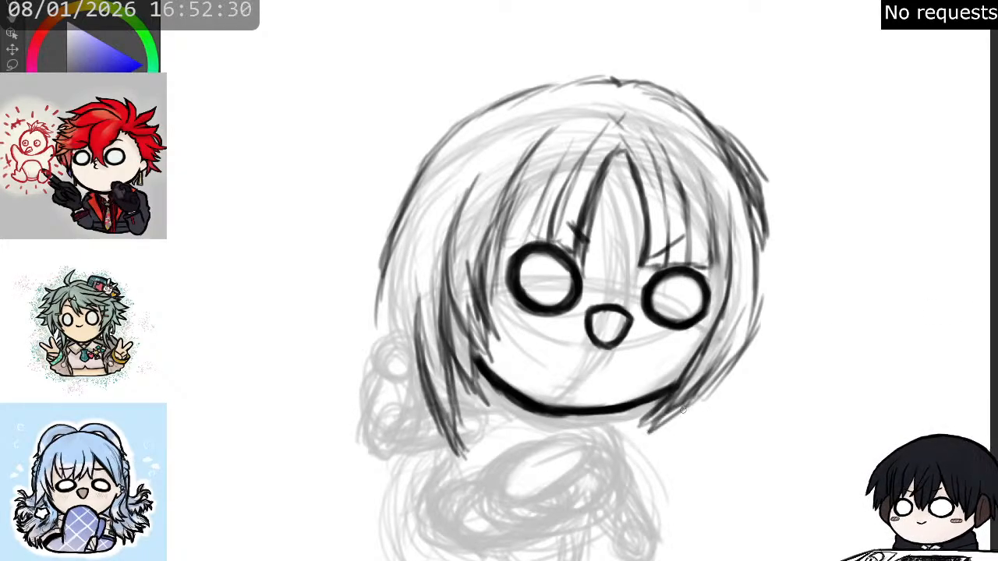
pyautogui.moveTo(704, 389); pyautogui.dragTo(636, 467)
pyautogui.moveTo(684, 408); pyautogui.dragTo(638, 470)
pyautogui.moveTo(707, 420); pyautogui.dragTo(629, 485)
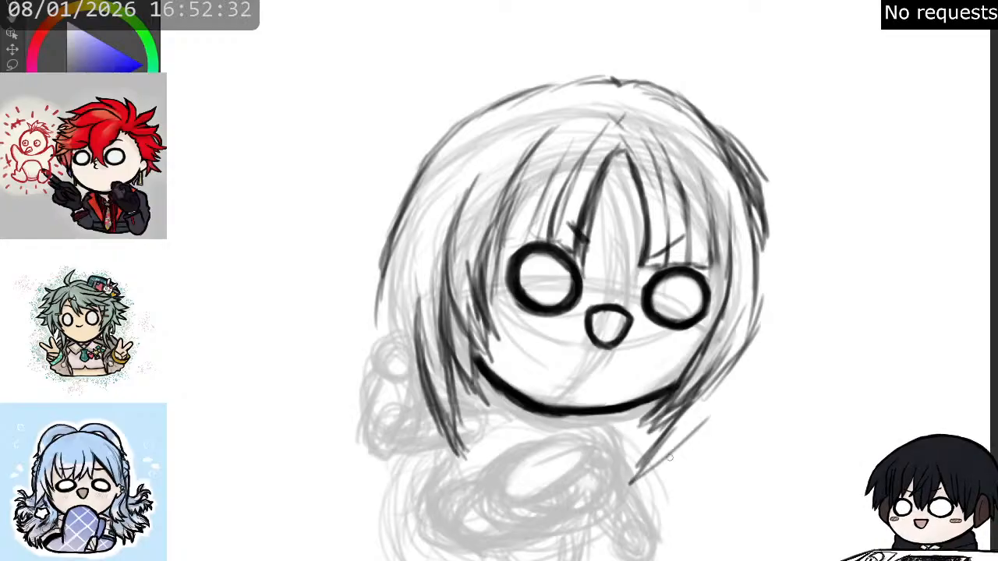
# - Layer long tapering strands down the right-hand side hair, ending in staggered tips below the jaw
pyautogui.moveTo(732, 368); pyautogui.dragTo(669, 460)
pyautogui.moveTo(733, 351); pyautogui.dragTo(700, 423)
pyautogui.moveTo(742, 329)
pyautogui.mouseDown()
pyautogui.moveTo(715, 408)
pyautogui.moveTo(722, 424)
pyautogui.mouseUp()
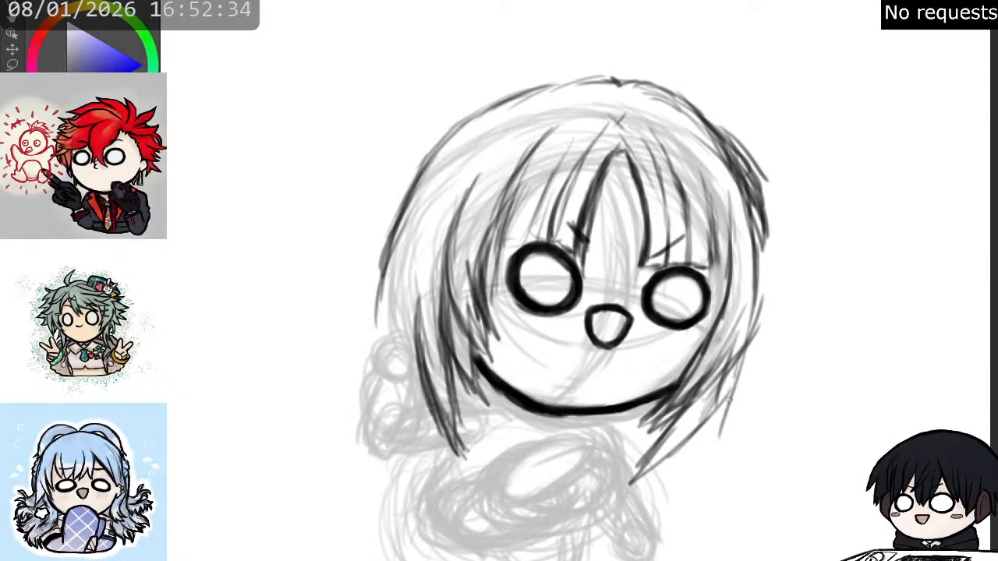
pyautogui.moveTo(745, 347); pyautogui.dragTo(713, 467)
pyautogui.moveTo(725, 401); pyautogui.dragTo(698, 486)
pyautogui.moveTo(767, 330); pyautogui.dragTo(729, 410)
pyautogui.moveTo(721, 428); pyautogui.dragTo(710, 459)
# - Touch up the outer right-hand hair and erase the excess sketch strokes along the upper crown outline
pyautogui.moveTo(756, 292)
pyautogui.mouseDown()
pyautogui.moveTo(737, 390)
pyautogui.moveTo(755, 340)
pyautogui.mouseUp()
pyautogui.moveTo(718, 131); pyautogui.dragTo(768, 212)
pyautogui.moveTo(734, 151)
pyautogui.mouseDown()
pyautogui.moveTo(758, 207)
pyautogui.moveTo(756, 188)
pyautogui.moveTo(703, 160)
pyautogui.moveTo(745, 190)
pyautogui.moveTo(712, 170)
pyautogui.moveTo(730, 182)
pyautogui.moveTo(704, 141)
pyautogui.moveTo(734, 189)
pyautogui.mouseUp()
pyautogui.press('e')
pyautogui.moveTo(704, 140)
pyautogui.mouseDown()
pyautogui.moveTo(751, 234)
pyautogui.moveTo(723, 153)
pyautogui.moveTo(670, 106)
pyautogui.moveTo(645, 95)
pyautogui.moveTo(540, 97)
pyautogui.moveTo(548, 95)
pyautogui.moveTo(476, 143)
pyautogui.moveTo(503, 127)
pyautogui.mouseUp()
pyautogui.press('p')
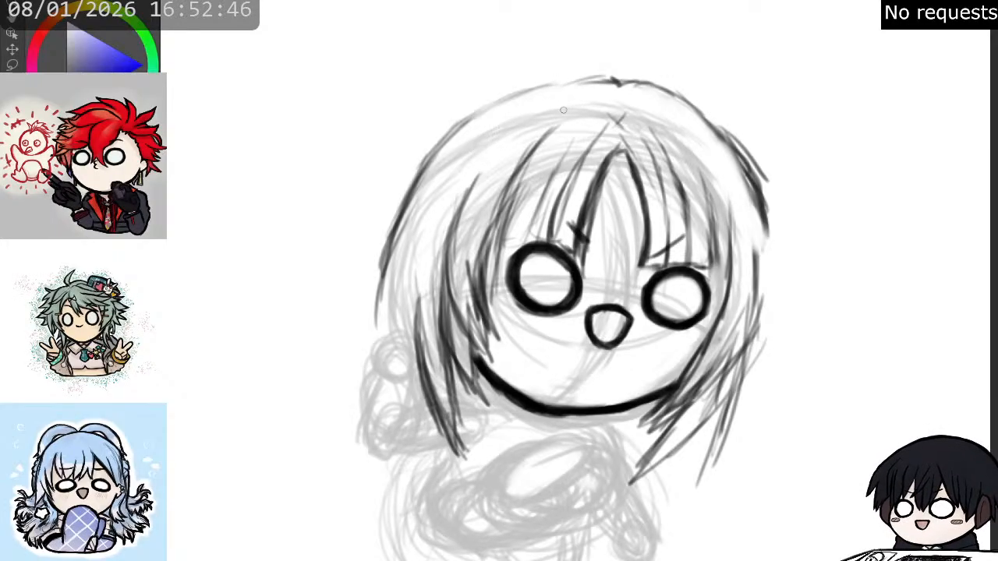
# - Redraw the hair outline across the crown with long curved strokes, continuing down the left-hand side
pyautogui.moveTo(603, 84)
pyautogui.mouseDown()
pyautogui.moveTo(563, 78)
pyautogui.moveTo(499, 95)
pyautogui.moveTo(442, 138)
pyautogui.mouseUp()
pyautogui.moveTo(492, 111); pyautogui.dragTo(453, 144)
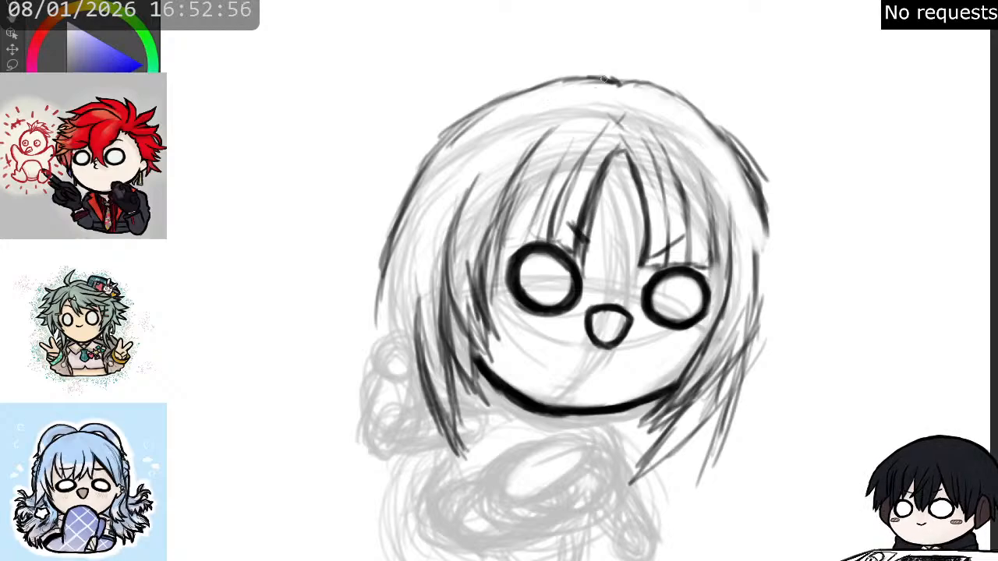
pyautogui.moveTo(610, 78)
pyautogui.mouseDown()
pyautogui.moveTo(543, 83)
pyautogui.moveTo(510, 99)
pyautogui.moveTo(444, 143)
pyautogui.moveTo(416, 177)
pyautogui.moveTo(456, 125)
pyautogui.moveTo(376, 252)
pyautogui.moveTo(432, 156)
pyautogui.moveTo(380, 256)
pyautogui.moveTo(370, 329)
pyautogui.mouseUp()
pyautogui.moveTo(390, 238); pyautogui.dragTo(372, 341)
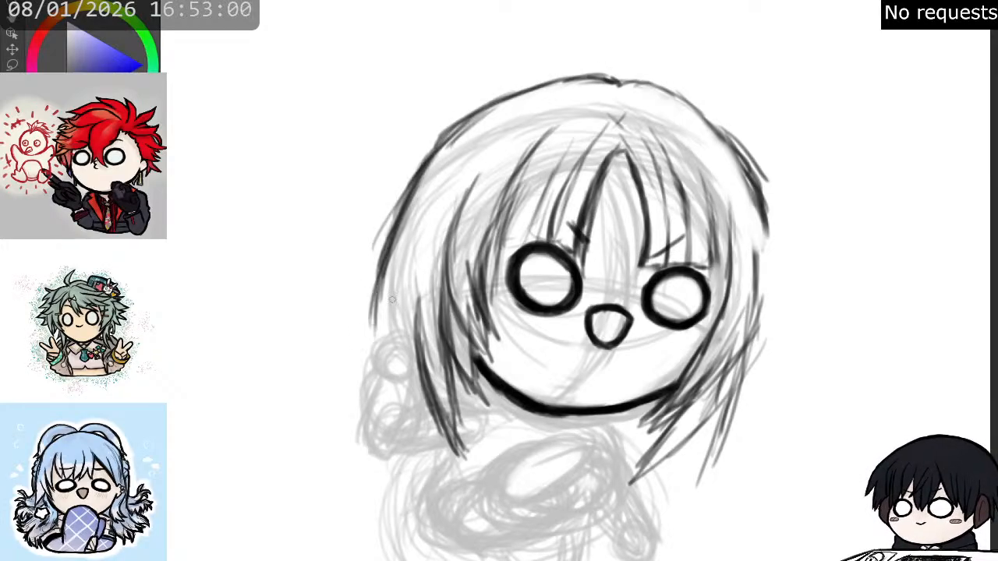
pyautogui.moveTo(427, 164)
pyautogui.mouseDown()
pyautogui.moveTo(445, 133)
pyautogui.moveTo(488, 105)
pyautogui.moveTo(559, 84)
pyautogui.moveTo(673, 79)
pyautogui.moveTo(636, 84)
pyautogui.moveTo(681, 94)
pyautogui.moveTo(742, 150)
pyautogui.mouseUp()
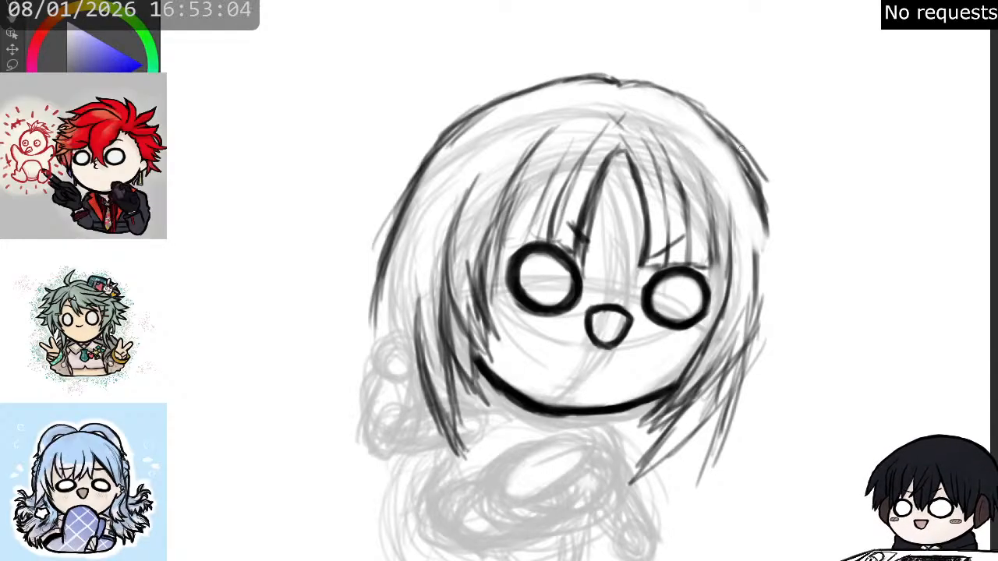
# - Redraw the outer right-hand hair contour from the crown downward and reinforce the pointed tips below the jaw
pyautogui.moveTo(705, 113)
pyautogui.mouseDown()
pyautogui.moveTo(767, 209)
pyautogui.moveTo(752, 176)
pyautogui.moveTo(770, 329)
pyautogui.moveTo(763, 271)
pyautogui.moveTo(753, 346)
pyautogui.moveTo(760, 327)
pyautogui.moveTo(765, 306)
pyautogui.moveTo(726, 403)
pyautogui.mouseUp()
pyautogui.moveTo(740, 357); pyautogui.dragTo(716, 453)
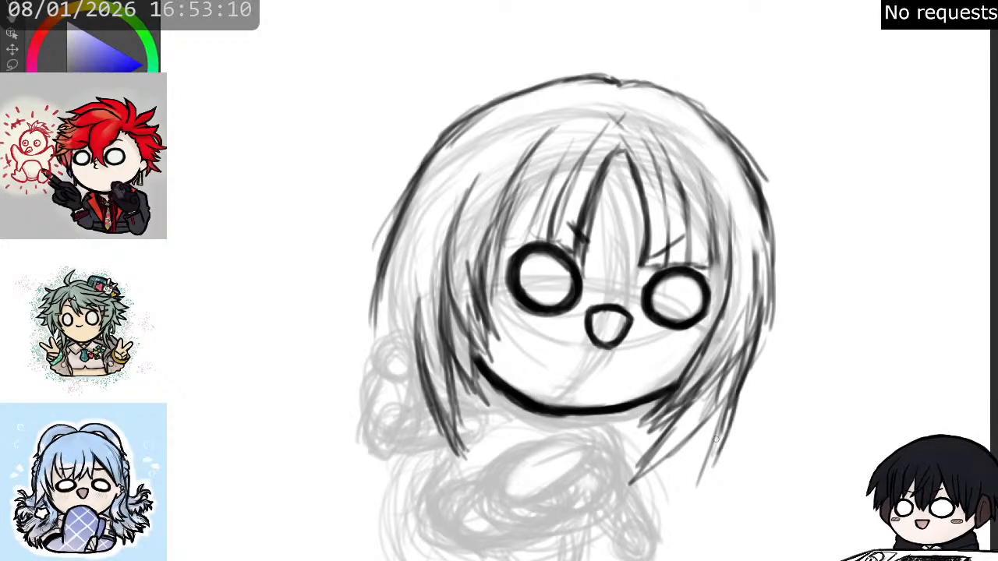
pyautogui.moveTo(724, 413); pyautogui.dragTo(697, 479)
pyautogui.moveTo(658, 424); pyautogui.dragTo(625, 482)
pyautogui.moveTo(668, 423)
pyautogui.mouseDown()
pyautogui.moveTo(633, 477)
pyautogui.moveTo(616, 472)
pyautogui.moveTo(602, 485)
pyautogui.moveTo(666, 448)
pyautogui.mouseUp()
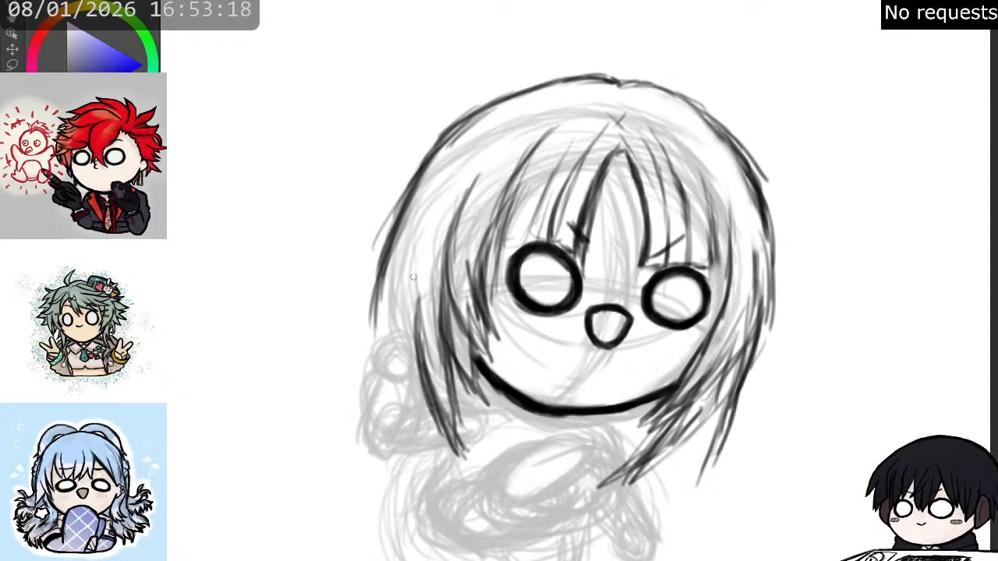
# - Extend the outer left-hand hair edge with long strands reaching down past the raised hand
pyautogui.moveTo(413, 277)
pyautogui.mouseDown()
pyautogui.moveTo(373, 291)
pyautogui.moveTo(360, 398)
pyautogui.moveTo(371, 433)
pyautogui.mouseUp()
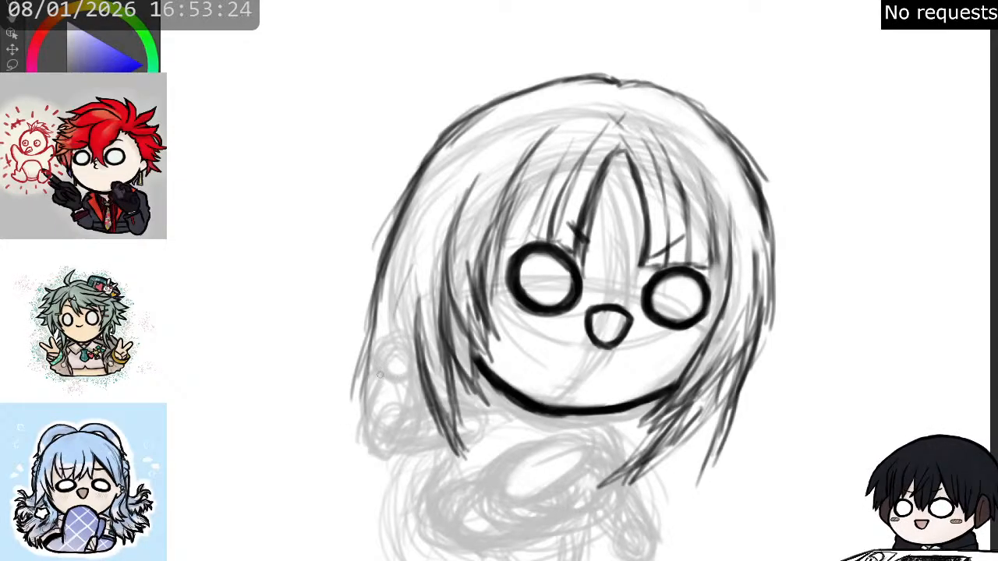
pyautogui.moveTo(380, 312); pyautogui.dragTo(366, 405)
pyautogui.moveTo(365, 332); pyautogui.dragTo(359, 425)
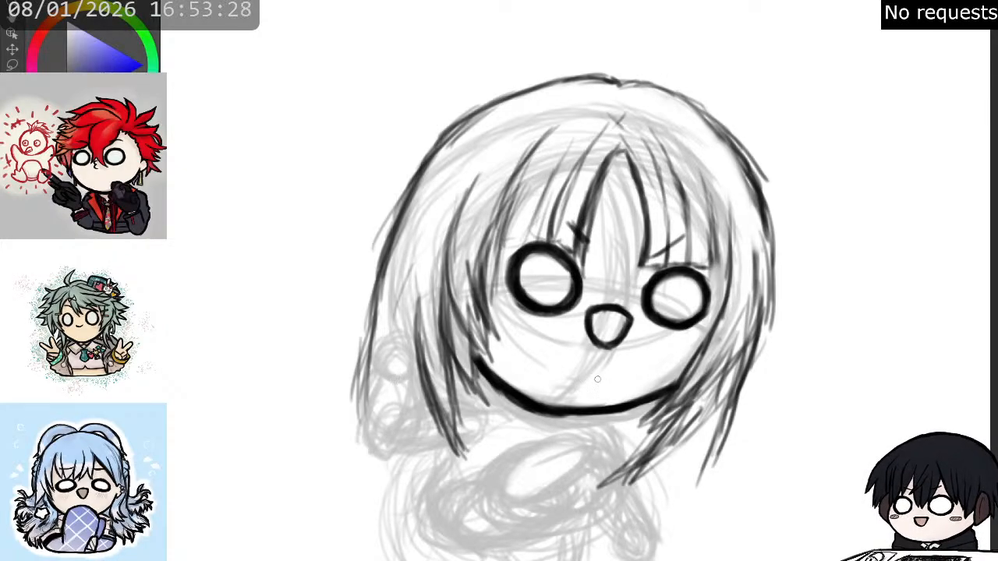
# - Try a chain of small circles down the outer right-hand hair edge and erase it
pyautogui.moveTo(769, 241)
pyautogui.mouseDown()
pyautogui.moveTo(772, 351)
pyautogui.moveTo(769, 365)
pyautogui.moveTo(755, 366)
pyautogui.moveTo(758, 394)
pyautogui.mouseUp()
pyautogui.press('e')
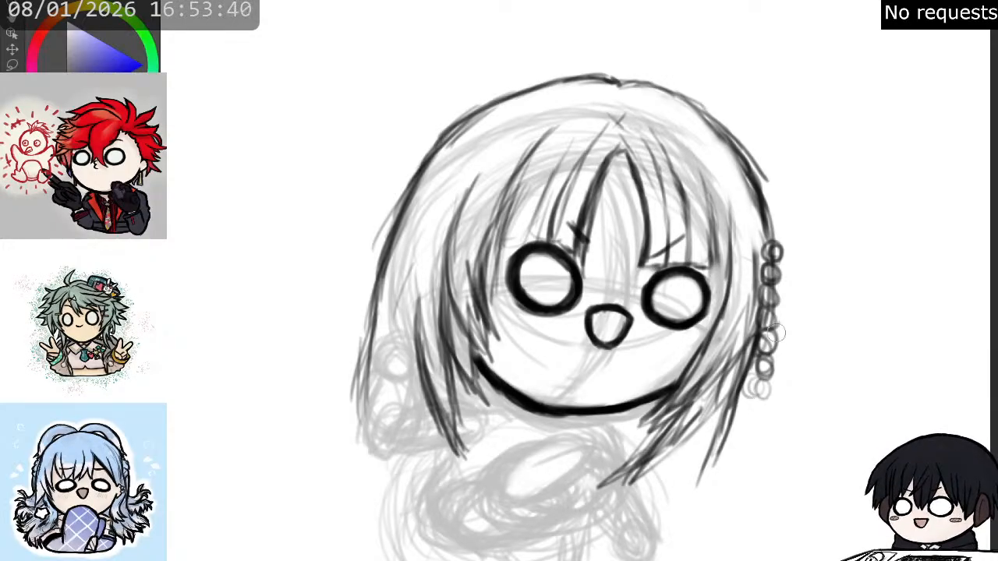
pyautogui.moveTo(770, 336)
pyautogui.mouseDown()
pyautogui.moveTo(768, 320)
pyautogui.moveTo(766, 343)
pyautogui.moveTo(778, 251)
pyautogui.moveTo(756, 401)
pyautogui.moveTo(770, 259)
pyautogui.mouseUp()
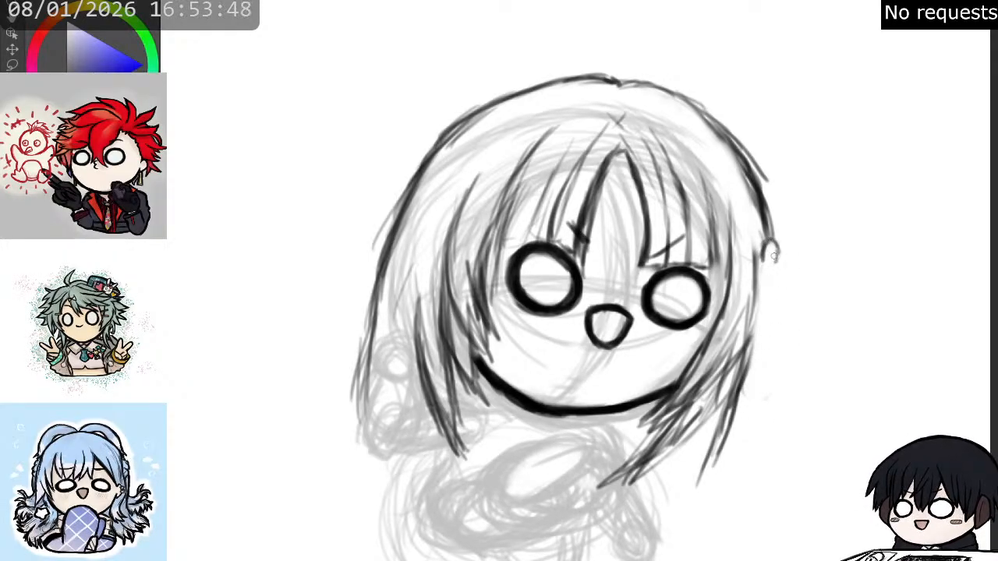
pyautogui.moveTo(764, 259); pyautogui.dragTo(776, 255)
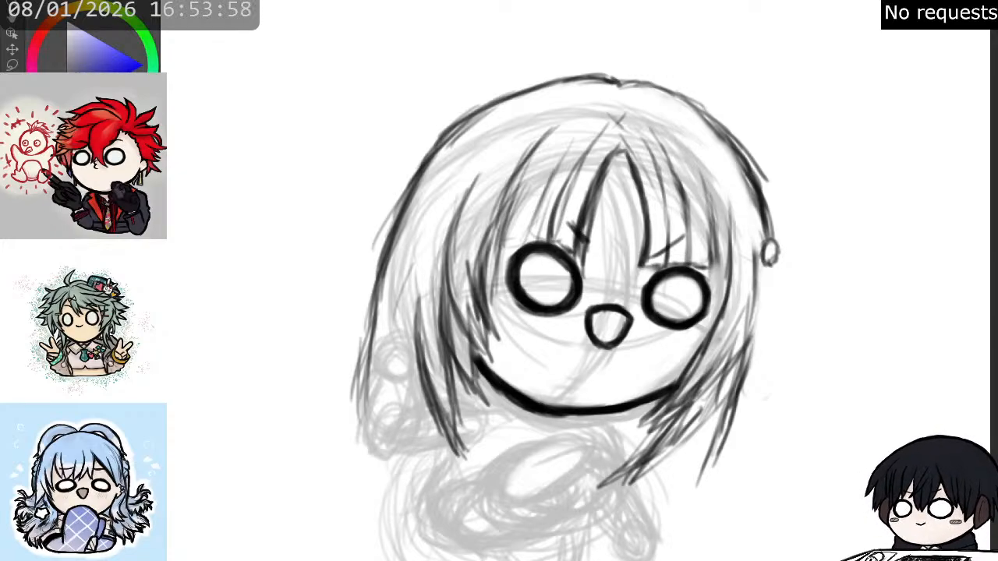
pyautogui.moveTo(781, 251)
pyautogui.mouseDown()
pyautogui.moveTo(767, 255)
pyautogui.moveTo(776, 256)
pyautogui.moveTo(767, 265)
pyautogui.mouseUp()
# - Redraw the outer right-hand hair edge beside the eye with long downward strands
pyautogui.moveTo(769, 226); pyautogui.dragTo(766, 326)
pyautogui.moveTo(769, 256); pyautogui.dragTo(759, 346)
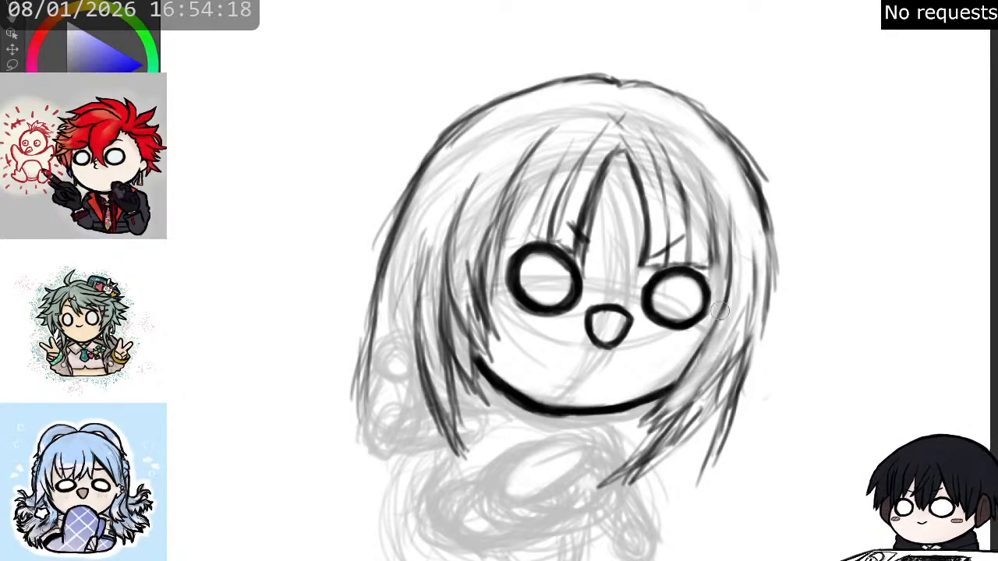
# - Ink the right-hand cheek line boldly from the jaw up past the outer side of the eye
pyautogui.moveTo(676, 386); pyautogui.dragTo(723, 312)
pyautogui.moveTo(707, 348); pyautogui.dragTo(724, 293)
pyautogui.moveTo(715, 328); pyautogui.dragTo(725, 263)
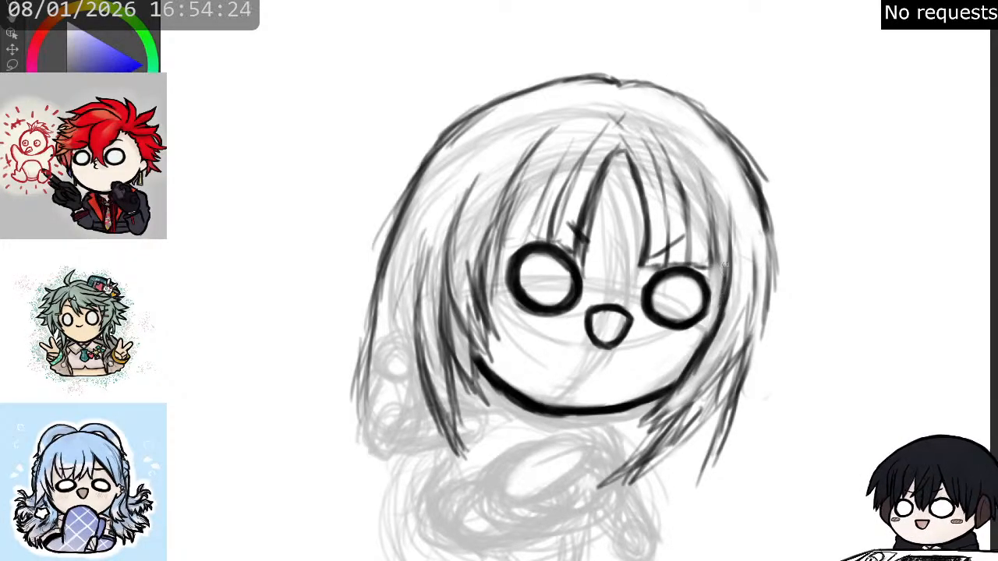
# - Darken the front lock above and beside the right-hand eye with overlapping strokes up into the fringe
pyautogui.moveTo(727, 302); pyautogui.dragTo(719, 220)
pyautogui.moveTo(724, 263); pyautogui.dragTo(715, 214)
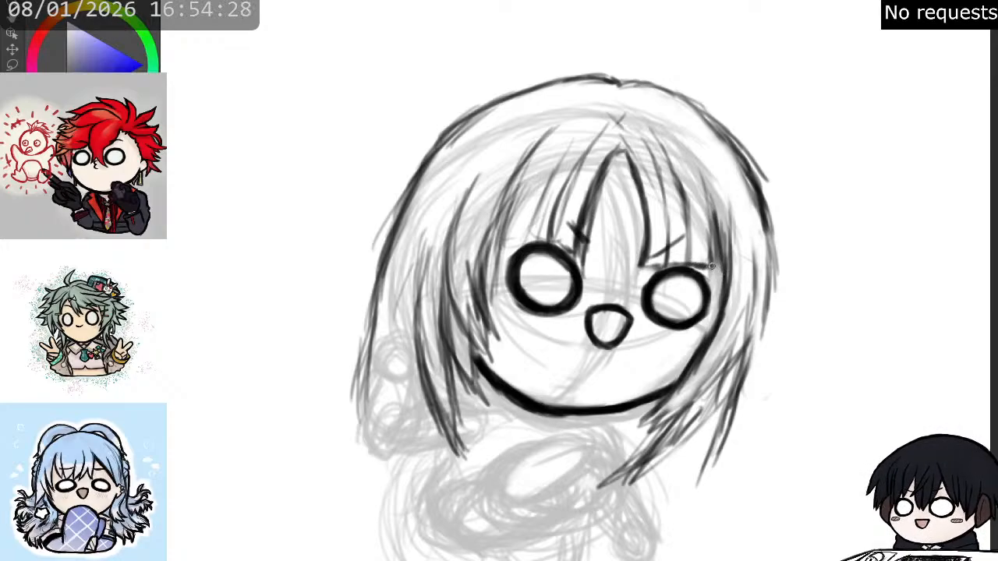
pyautogui.moveTo(715, 269); pyautogui.dragTo(708, 198)
pyautogui.moveTo(712, 250)
pyautogui.mouseDown()
pyautogui.moveTo(711, 196)
pyautogui.moveTo(710, 208)
pyautogui.mouseUp()
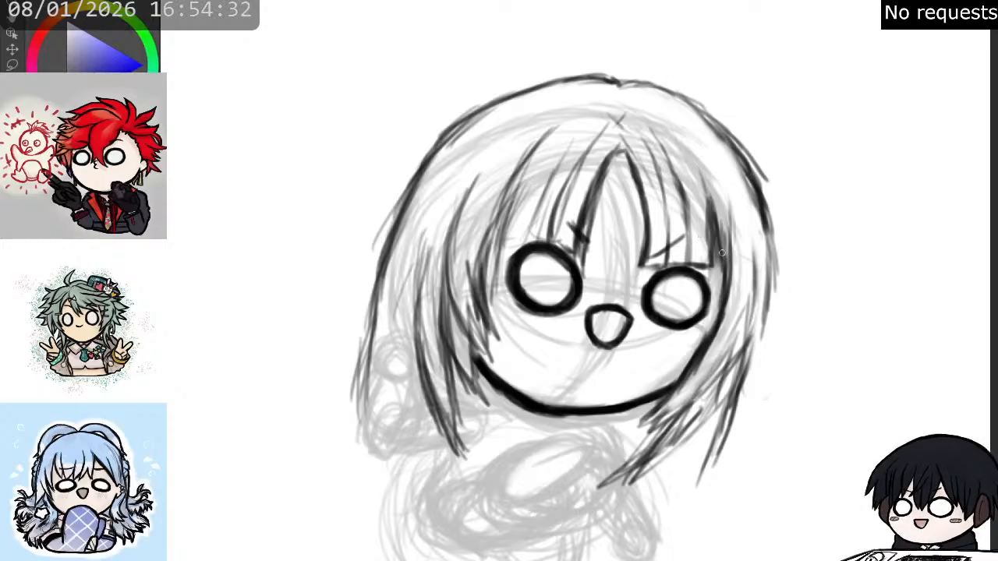
pyautogui.moveTo(713, 251); pyautogui.dragTo(707, 183)
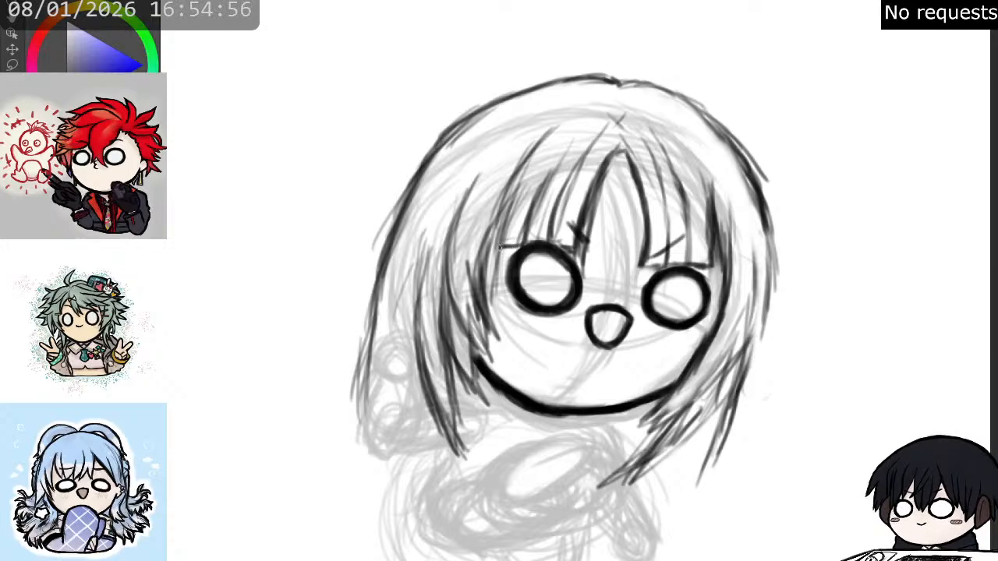
# - Thicken the outer left-hand fringe strand from the crown down to the outer side of the eye
pyautogui.moveTo(499, 218); pyautogui.dragTo(491, 250)
pyautogui.moveTo(508, 197); pyautogui.dragTo(496, 240)
pyautogui.moveTo(535, 144); pyautogui.dragTo(490, 242)
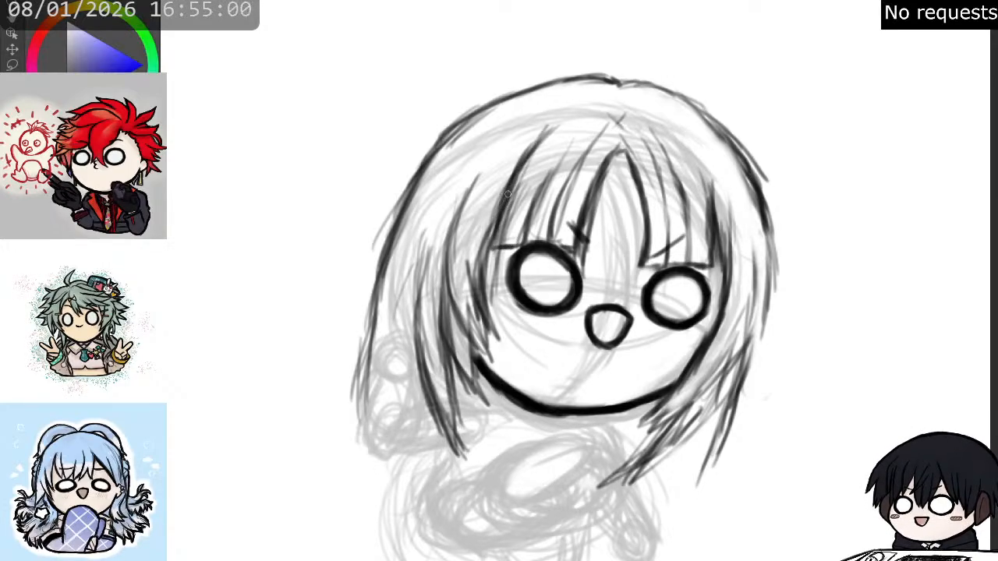
pyautogui.moveTo(507, 193); pyautogui.dragTo(486, 245)
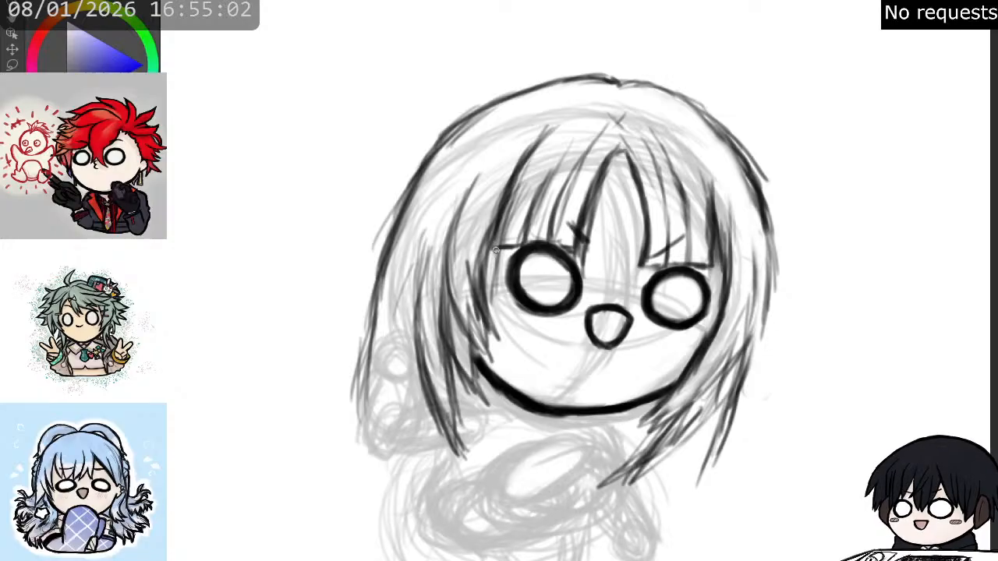
pyautogui.moveTo(495, 247); pyautogui.dragTo(485, 285)
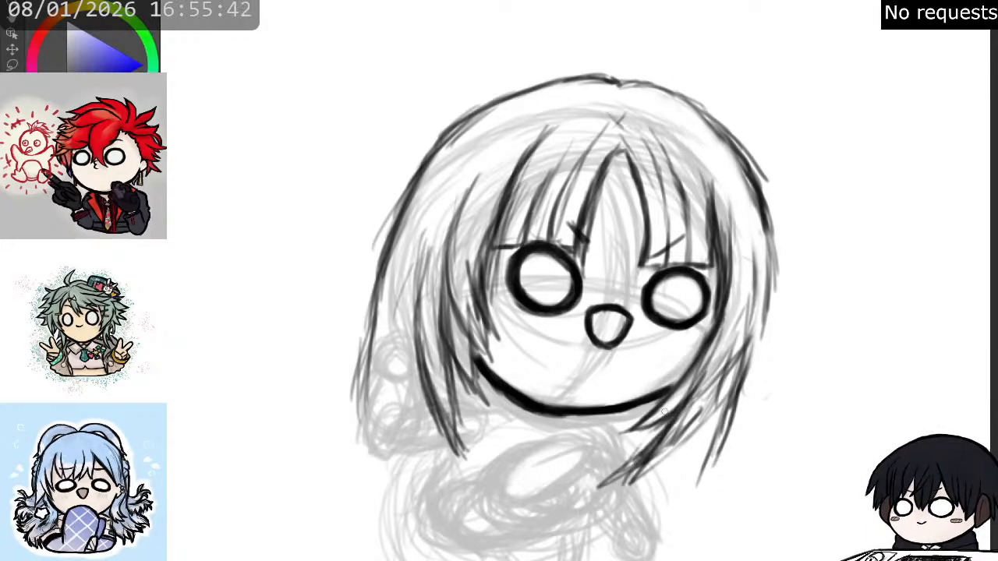
# - Rework the lower right-hand inner lock into a shorter, curved pointed tip below the jaw
pyautogui.moveTo(697, 419)
pyautogui.mouseDown()
pyautogui.moveTo(663, 459)
pyautogui.moveTo(688, 425)
pyautogui.moveTo(596, 489)
pyautogui.mouseUp()
pyautogui.moveTo(687, 396); pyautogui.dragTo(627, 461)
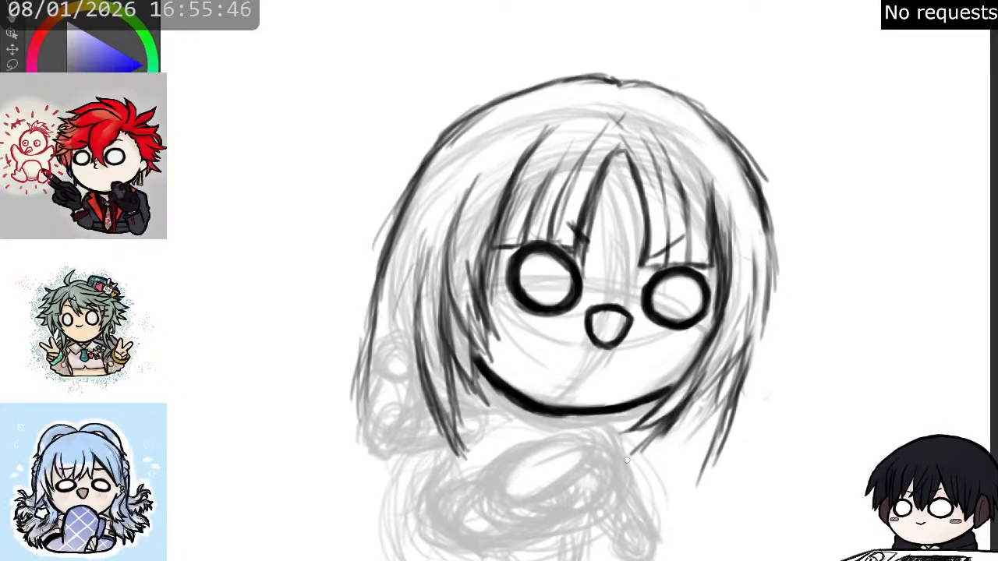
pyautogui.moveTo(661, 423)
pyautogui.mouseDown()
pyautogui.moveTo(614, 465)
pyautogui.moveTo(673, 441)
pyautogui.moveTo(646, 458)
pyautogui.mouseUp()
pyautogui.moveTo(692, 426)
pyautogui.mouseDown()
pyautogui.moveTo(641, 462)
pyautogui.moveTo(652, 458)
pyautogui.mouseUp()
pyautogui.moveTo(719, 387)
pyautogui.mouseDown()
pyautogui.moveTo(690, 425)
pyautogui.moveTo(640, 457)
pyautogui.moveTo(672, 443)
pyautogui.moveTo(619, 469)
pyautogui.mouseUp()
# - Erase the stray sketch lines inside the right-hand locks beside the cheek and jaw
pyautogui.press('e')
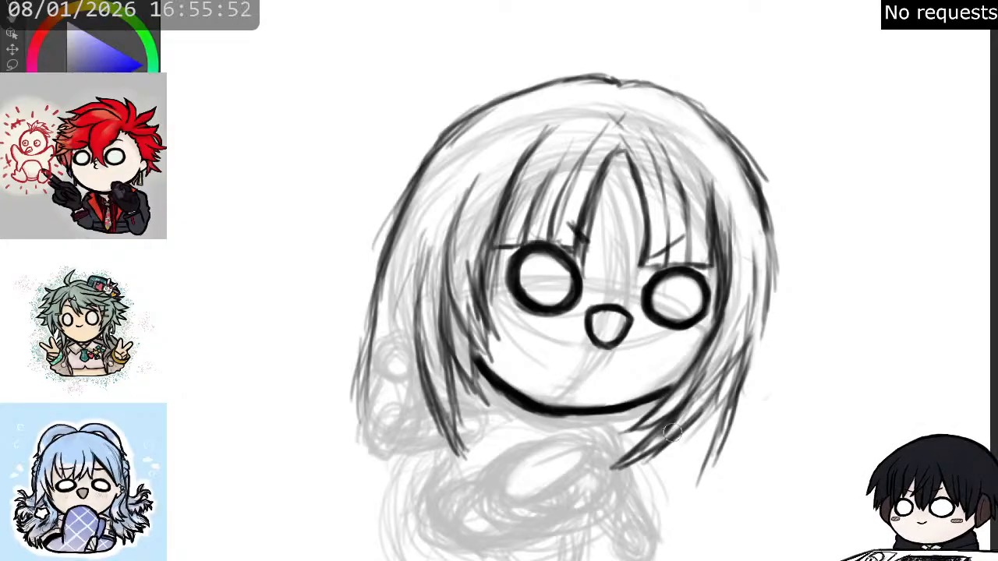
pyautogui.moveTo(675, 424)
pyautogui.mouseDown()
pyautogui.moveTo(658, 442)
pyautogui.moveTo(690, 399)
pyautogui.mouseUp()
pyautogui.moveTo(655, 432)
pyautogui.mouseDown()
pyautogui.moveTo(633, 453)
pyautogui.moveTo(653, 449)
pyautogui.moveTo(705, 400)
pyautogui.mouseUp()
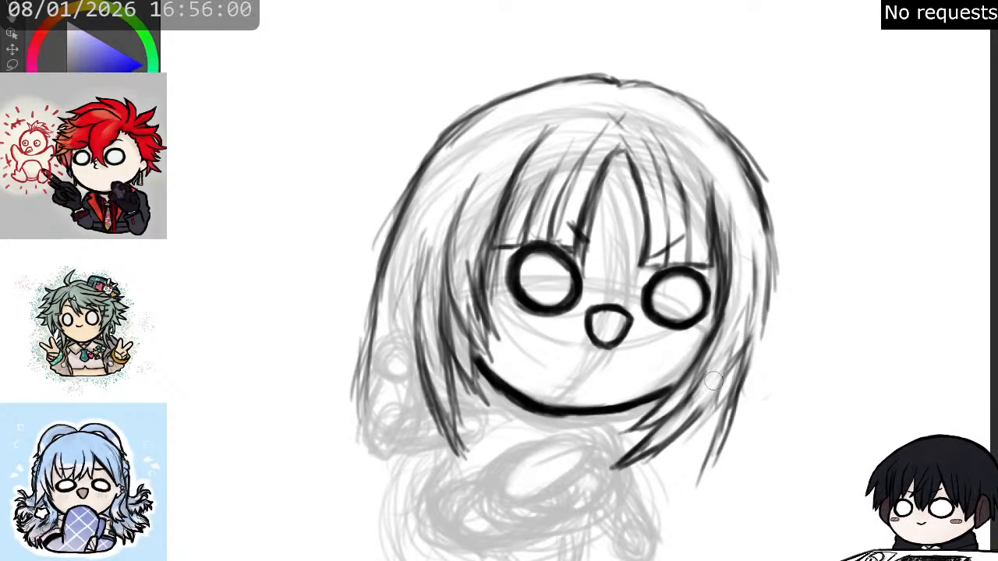
pyautogui.moveTo(726, 356)
pyautogui.mouseDown()
pyautogui.moveTo(710, 382)
pyautogui.moveTo(694, 387)
pyautogui.moveTo(714, 363)
pyautogui.moveTo(702, 377)
pyautogui.mouseUp()
pyautogui.moveTo(726, 334); pyautogui.dragTo(716, 359)
# - Re-ink the right-hand face contour from beside the eye down along the jaw to the chin
pyautogui.moveTo(673, 398); pyautogui.dragTo(717, 326)
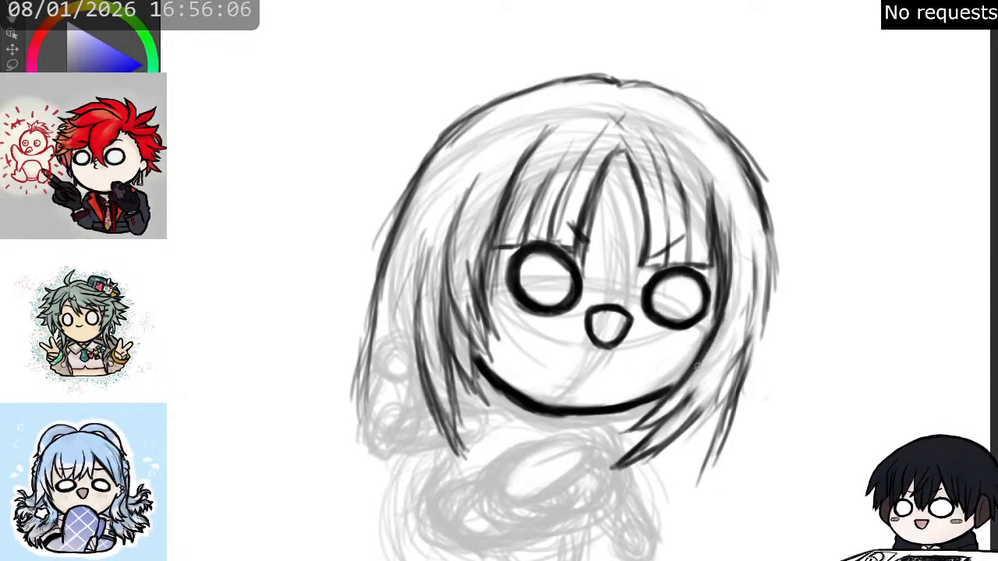
pyautogui.moveTo(696, 368); pyautogui.dragTo(719, 315)
pyautogui.moveTo(675, 398)
pyautogui.mouseDown()
pyautogui.moveTo(697, 367)
pyautogui.moveTo(649, 404)
pyautogui.moveTo(683, 378)
pyautogui.mouseUp()
pyautogui.moveTo(644, 406)
pyautogui.mouseDown()
pyautogui.moveTo(688, 376)
pyautogui.moveTo(678, 388)
pyautogui.mouseUp()
pyautogui.moveTo(581, 416); pyautogui.dragTo(630, 402)
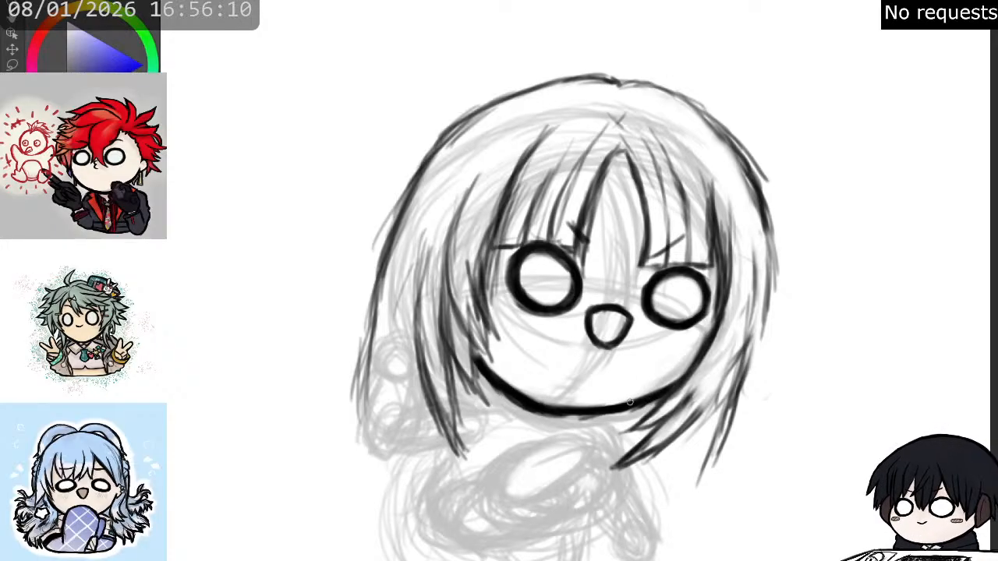
# - Thin the underside of the chin line with the eraser and smooth it with a fresh stroke
pyautogui.press('e')
pyautogui.moveTo(502, 402)
pyautogui.mouseDown()
pyautogui.moveTo(529, 419)
pyautogui.moveTo(598, 425)
pyautogui.mouseUp()
pyautogui.press('p')
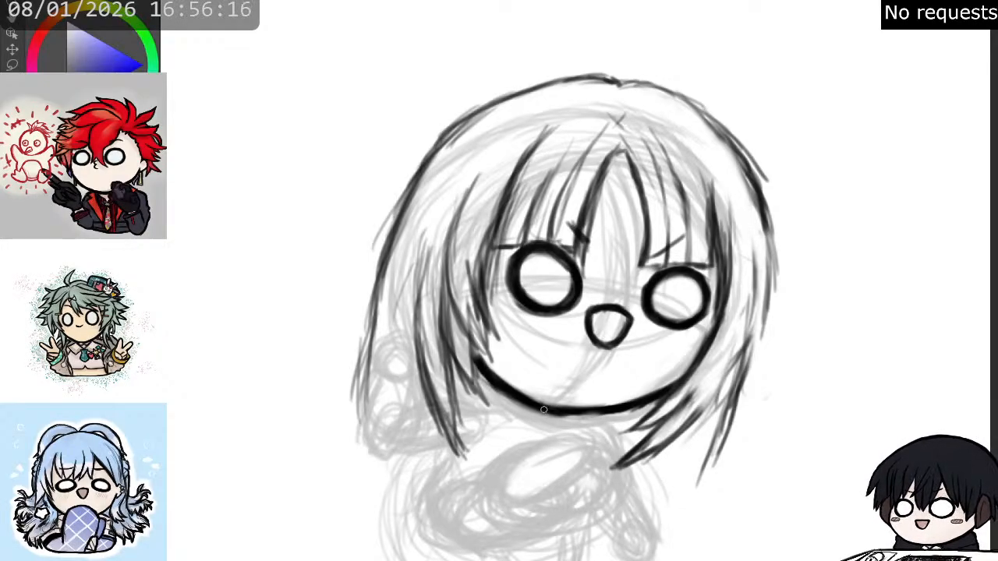
pyautogui.moveTo(571, 414); pyautogui.dragTo(597, 415)
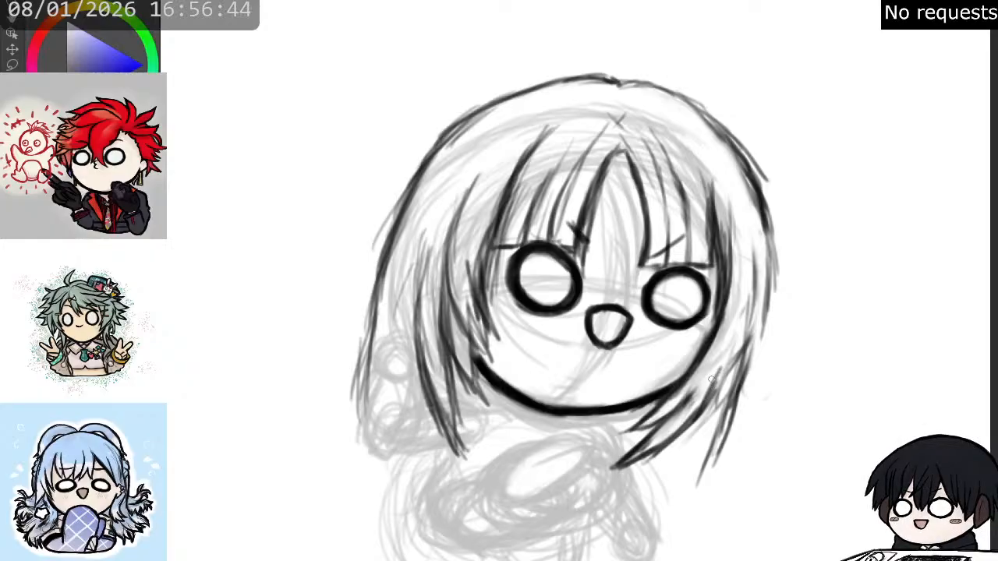
# - Replace the outer lower right-hand lock with a longer one tapering to a sharp point over the shoulder
pyautogui.moveTo(737, 358)
pyautogui.mouseDown()
pyautogui.moveTo(717, 462)
pyautogui.moveTo(710, 455)
pyautogui.moveTo(731, 393)
pyautogui.mouseUp()
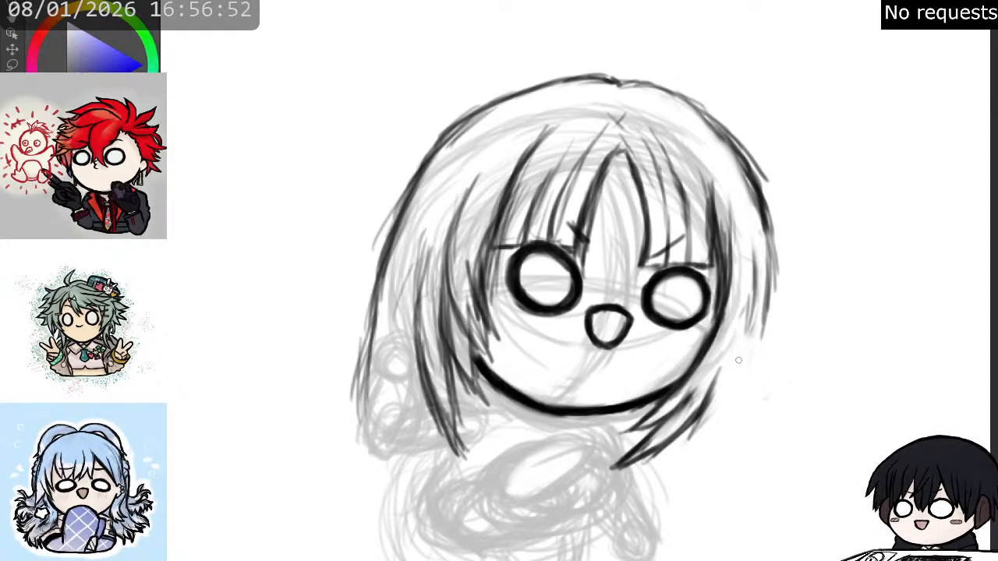
pyautogui.moveTo(742, 354)
pyautogui.mouseDown()
pyautogui.moveTo(724, 405)
pyautogui.moveTo(739, 361)
pyautogui.moveTo(715, 429)
pyautogui.mouseUp()
pyautogui.moveTo(728, 380)
pyautogui.mouseDown()
pyautogui.moveTo(707, 444)
pyautogui.moveTo(669, 485)
pyautogui.mouseUp()
pyautogui.moveTo(684, 441)
pyautogui.mouseDown()
pyautogui.moveTo(661, 499)
pyautogui.moveTo(682, 450)
pyautogui.moveTo(653, 506)
pyautogui.mouseUp()
pyautogui.moveTo(672, 464)
pyautogui.mouseDown()
pyautogui.moveTo(689, 429)
pyautogui.moveTo(669, 471)
pyautogui.mouseUp()
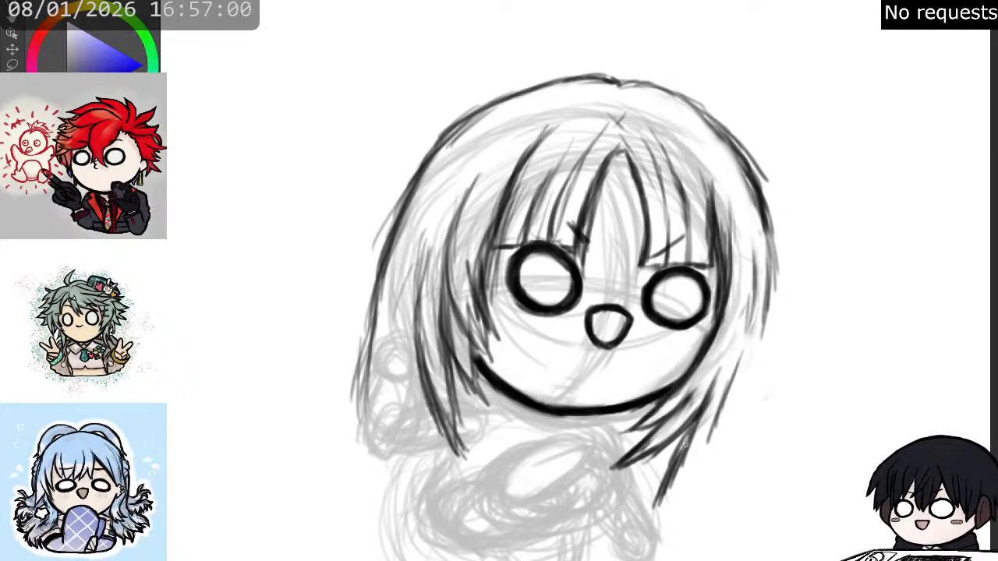
# - Build up the long right-hand lock with overlapping strokes and add a separate outer strand beside it
pyautogui.moveTo(691, 435); pyautogui.dragTo(653, 507)
pyautogui.moveTo(687, 478); pyautogui.dragTo(658, 516)
pyautogui.moveTo(702, 449); pyautogui.dragTo(671, 502)
pyautogui.moveTo(714, 420); pyautogui.dragTo(686, 478)
pyautogui.moveTo(730, 395); pyautogui.dragTo(688, 473)
pyautogui.moveTo(738, 372); pyautogui.dragTo(705, 442)
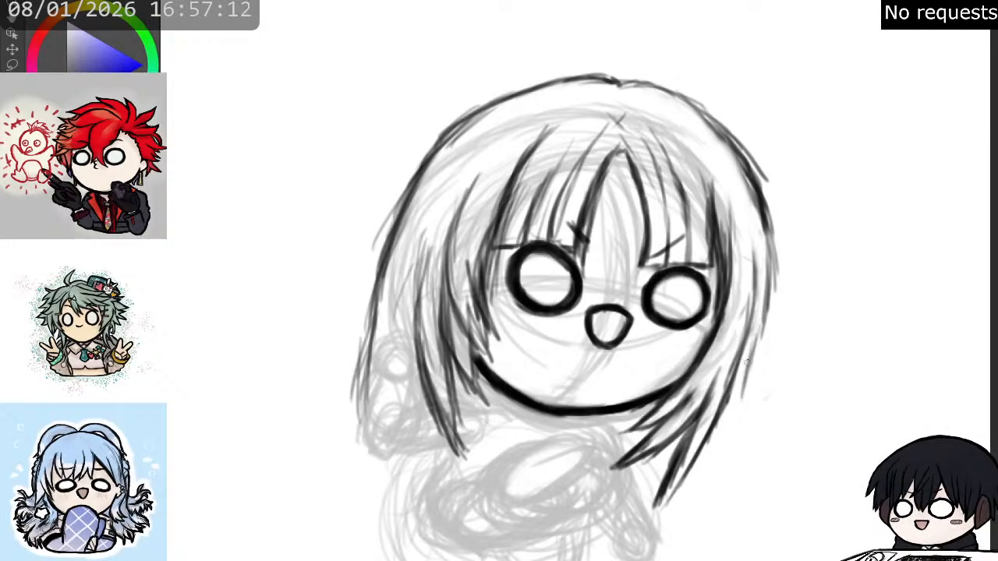
pyautogui.moveTo(745, 386); pyautogui.dragTo(728, 471)
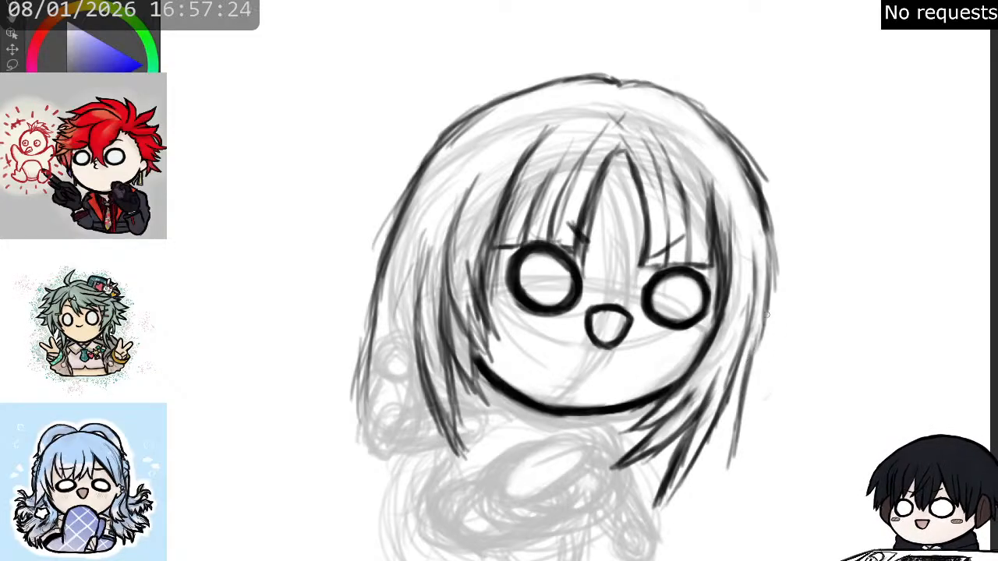
# - Smooth and thicken the outer right-hand hair contour from the upper crown down past eye level
pyautogui.moveTo(761, 329); pyautogui.dragTo(766, 266)
pyautogui.moveTo(772, 307); pyautogui.dragTo(778, 251)
pyautogui.moveTo(772, 293); pyautogui.dragTo(776, 238)
pyautogui.moveTo(767, 315); pyautogui.dragTo(768, 225)
pyautogui.moveTo(770, 255); pyautogui.dragTo(761, 198)
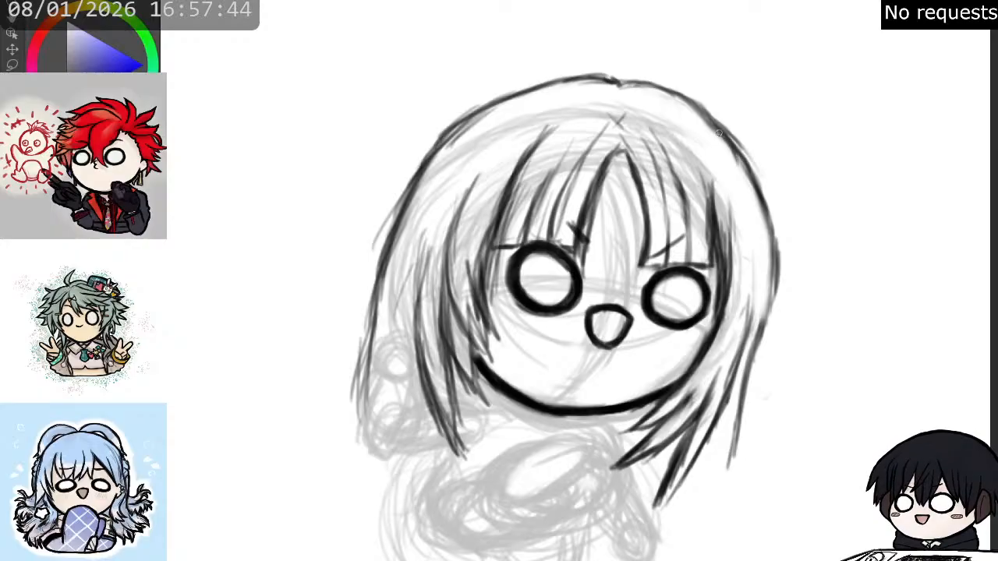
pyautogui.moveTo(741, 148); pyautogui.dragTo(771, 227)
pyautogui.moveTo(754, 182)
pyautogui.mouseDown()
pyautogui.moveTo(779, 262)
pyautogui.moveTo(778, 221)
pyautogui.moveTo(779, 275)
pyautogui.moveTo(778, 245)
pyautogui.moveTo(765, 286)
pyautogui.moveTo(778, 309)
pyautogui.mouseUp()
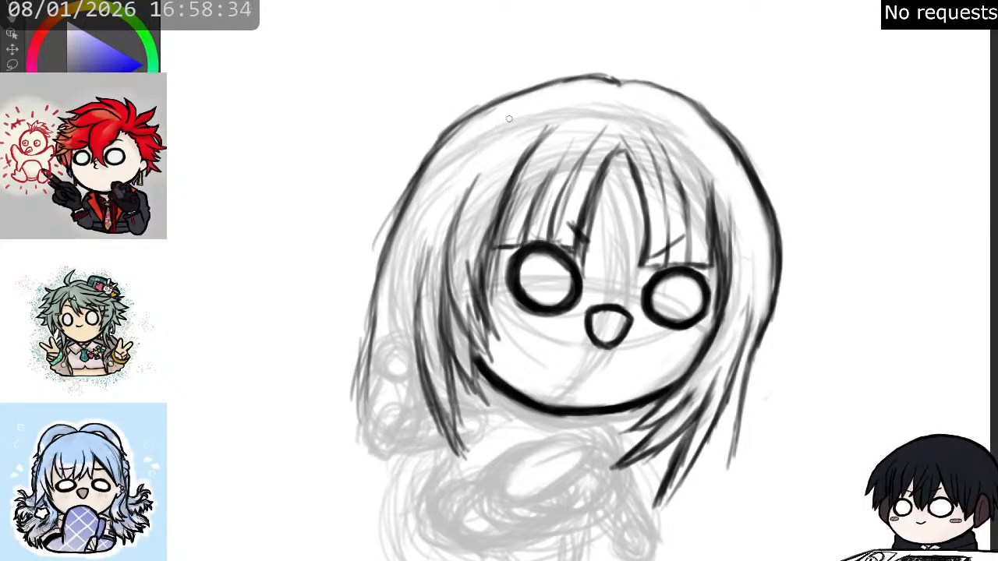
# - Darken the outer left-hand hair contour from the crown to eye level and erase the old contour below it
pyautogui.moveTo(584, 80)
pyautogui.mouseDown()
pyautogui.moveTo(557, 81)
pyautogui.moveTo(431, 139)
pyautogui.moveTo(468, 128)
pyautogui.moveTo(414, 203)
pyautogui.mouseUp()
pyautogui.moveTo(452, 125); pyautogui.dragTo(387, 215)
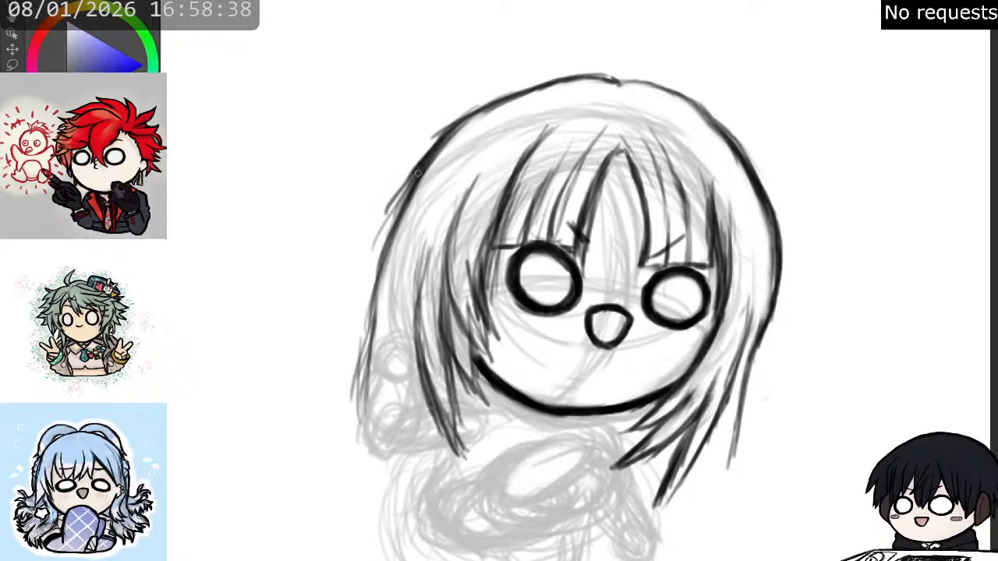
pyautogui.moveTo(421, 165); pyautogui.dragTo(376, 250)
pyautogui.moveTo(404, 190); pyautogui.dragTo(374, 269)
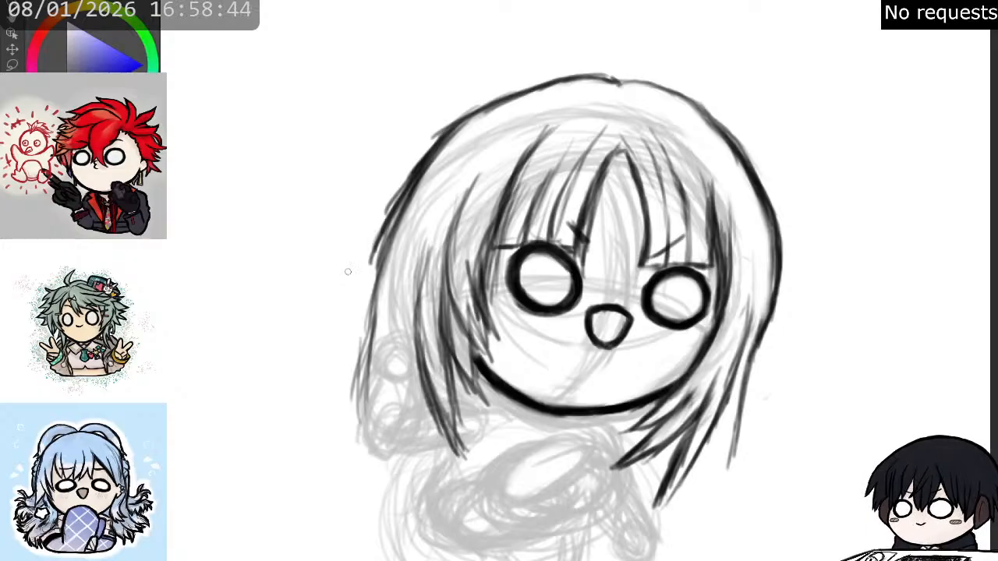
pyautogui.moveTo(419, 190); pyautogui.dragTo(386, 283)
pyautogui.moveTo(398, 231)
pyautogui.mouseDown()
pyautogui.moveTo(369, 327)
pyautogui.moveTo(380, 292)
pyautogui.moveTo(370, 398)
pyautogui.moveTo(359, 345)
pyautogui.mouseUp()
pyautogui.press('p')
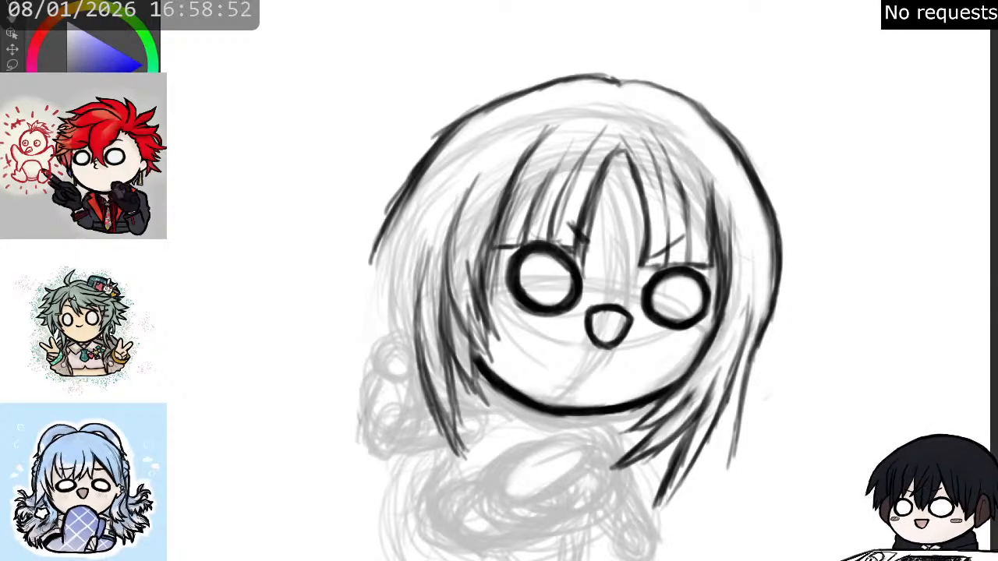
# - Thin the clustered fringe lines above the left-hand eye and redraw the outermost fringe strand curving down beside it
pyautogui.hotkey('ctrl', '-')
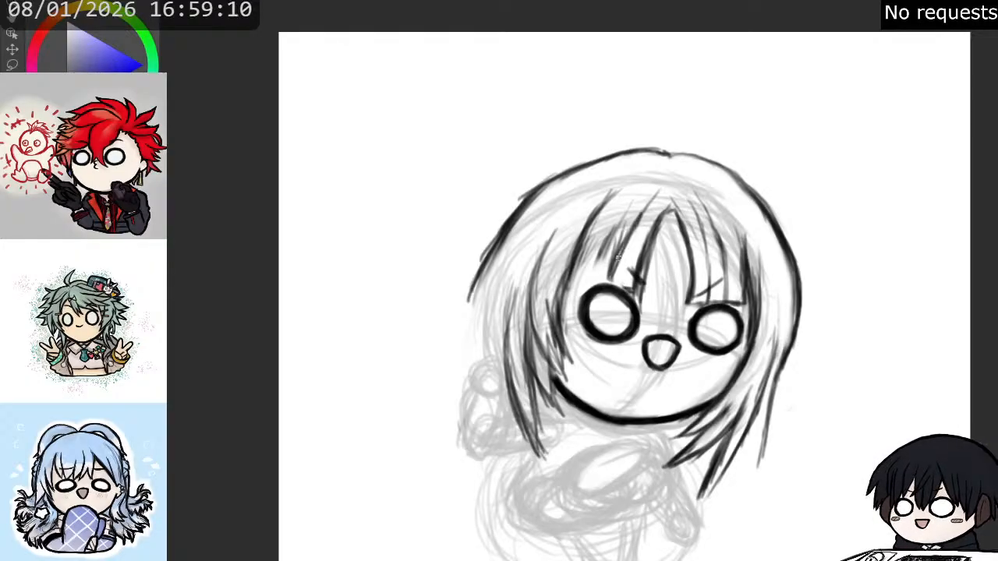
pyautogui.moveTo(609, 234)
pyautogui.mouseDown()
pyautogui.moveTo(597, 267)
pyautogui.moveTo(605, 281)
pyautogui.mouseUp()
pyautogui.moveTo(579, 249)
pyautogui.mouseDown()
pyautogui.moveTo(583, 274)
pyautogui.moveTo(593, 283)
pyautogui.moveTo(599, 260)
pyautogui.moveTo(601, 279)
pyautogui.moveTo(628, 225)
pyautogui.mouseUp()
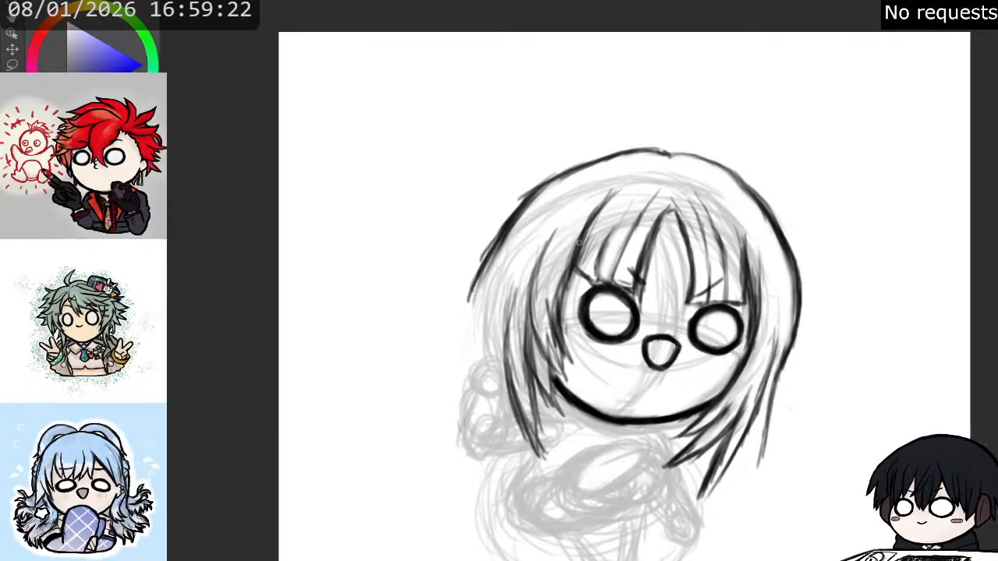
pyautogui.moveTo(595, 271)
pyautogui.mouseDown()
pyautogui.moveTo(588, 278)
pyautogui.moveTo(591, 251)
pyautogui.moveTo(584, 273)
pyautogui.moveTo(592, 224)
pyautogui.moveTo(564, 309)
pyautogui.mouseUp()
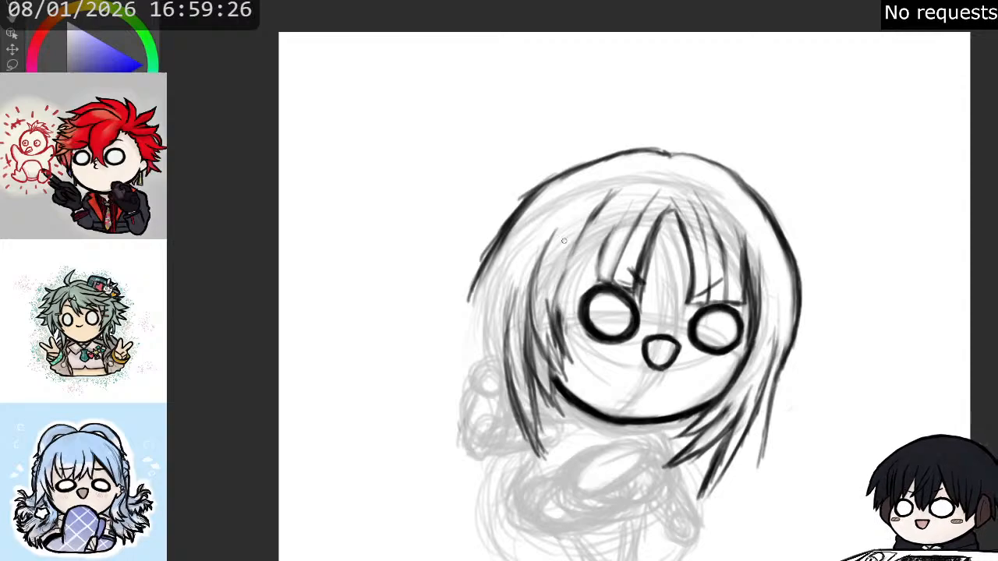
pyautogui.moveTo(600, 209); pyautogui.dragTo(559, 300)
pyautogui.moveTo(573, 246); pyautogui.dragTo(557, 308)
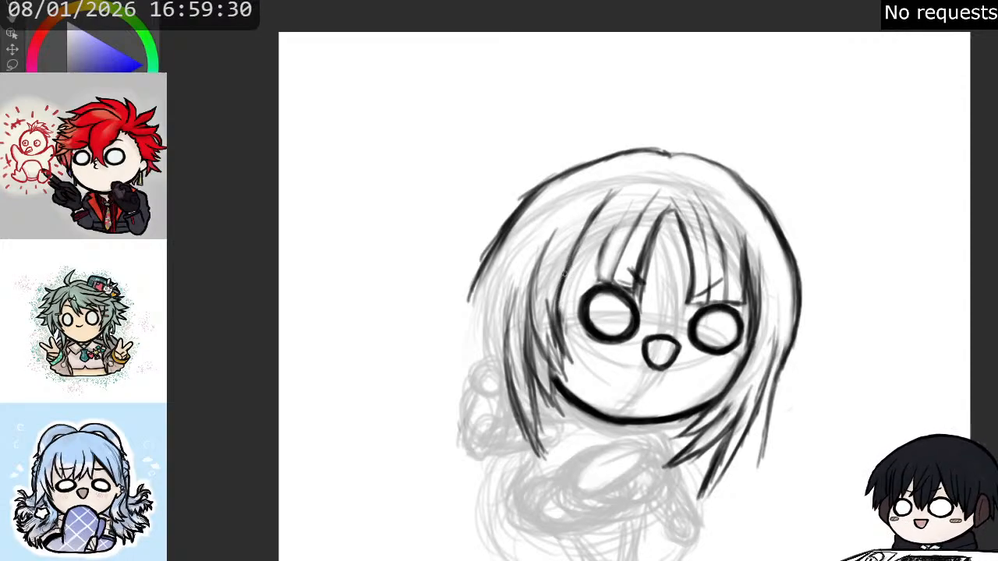
pyautogui.moveTo(566, 269); pyautogui.dragTo(559, 344)
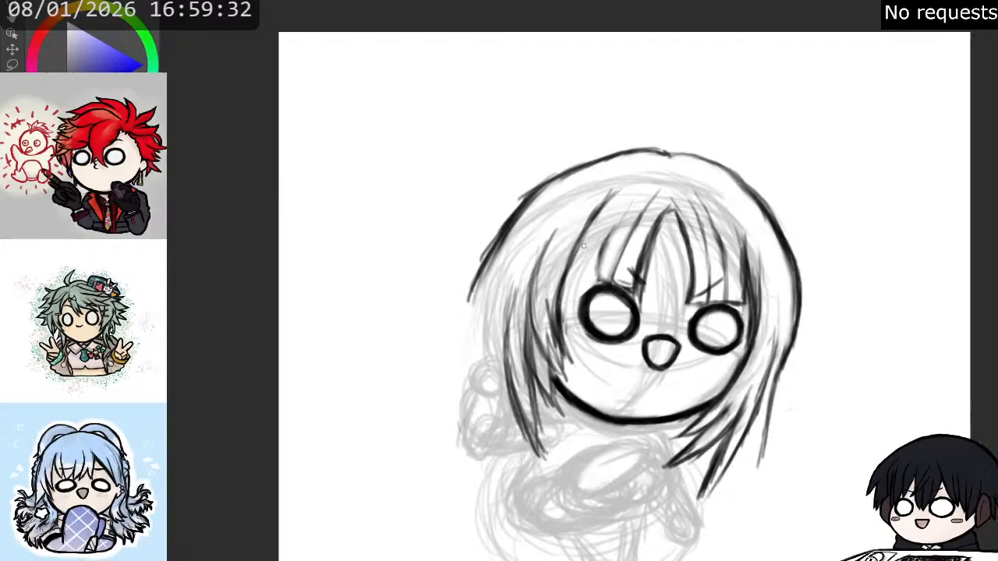
# - Ink separate tapering fringe strands above the left-hand eye, up toward the central parting
pyautogui.moveTo(583, 282); pyautogui.dragTo(595, 284)
pyautogui.moveTo(605, 245)
pyautogui.mouseDown()
pyautogui.moveTo(595, 282)
pyautogui.moveTo(596, 267)
pyautogui.mouseUp()
pyautogui.moveTo(613, 224); pyautogui.dragTo(600, 284)
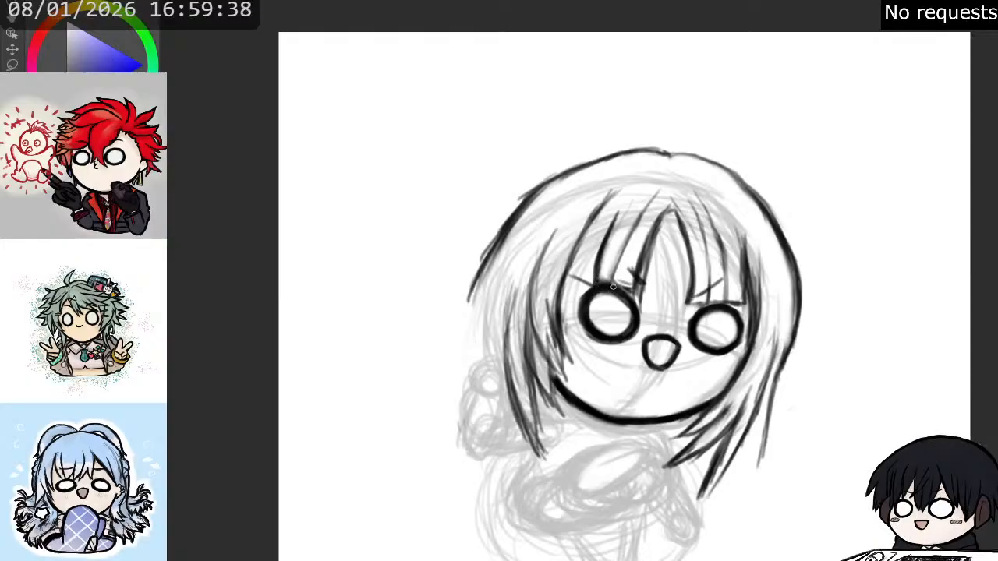
pyautogui.moveTo(627, 251); pyautogui.dragTo(611, 285)
pyautogui.moveTo(635, 232)
pyautogui.mouseDown()
pyautogui.moveTo(614, 281)
pyautogui.moveTo(621, 258)
pyautogui.mouseUp()
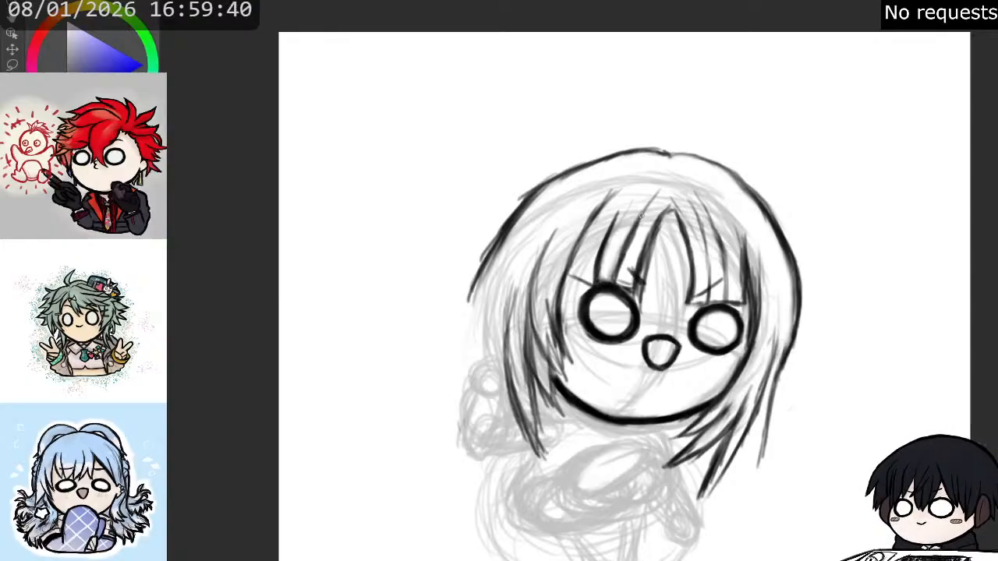
pyautogui.moveTo(652, 206); pyautogui.dragTo(627, 251)
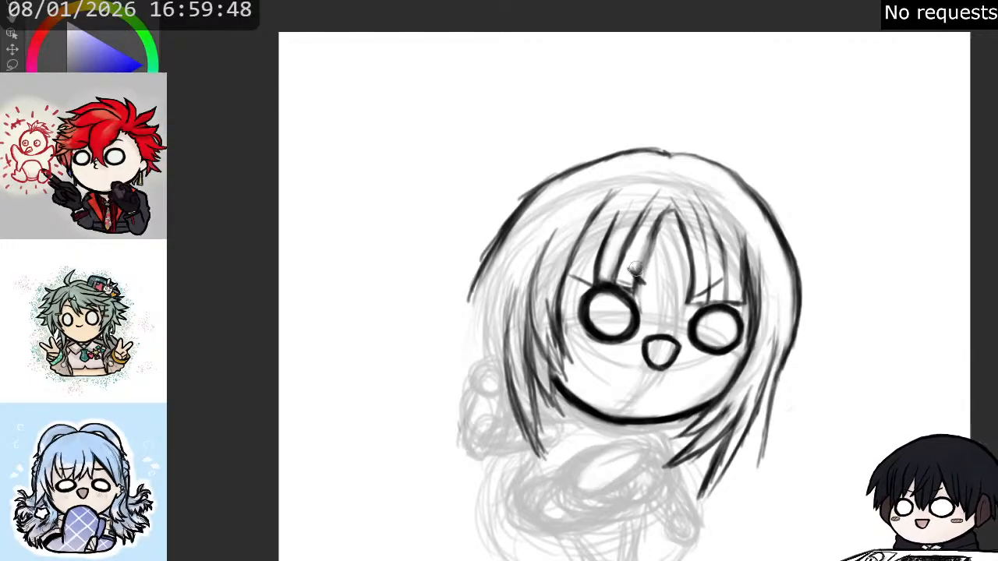
# - Erase the heavy strokes of the central parting strand and add darker fringe strands above the right-hand eye
pyautogui.moveTo(672, 206)
pyautogui.mouseDown()
pyautogui.moveTo(638, 299)
pyautogui.moveTo(626, 261)
pyautogui.moveTo(625, 286)
pyautogui.moveTo(675, 189)
pyautogui.mouseUp()
pyautogui.press('e')
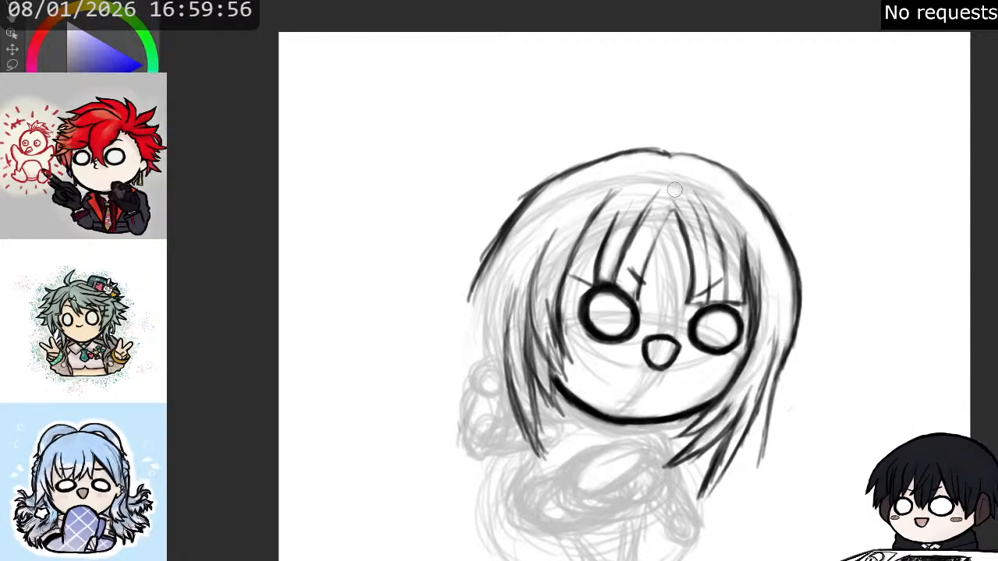
pyautogui.press('p')
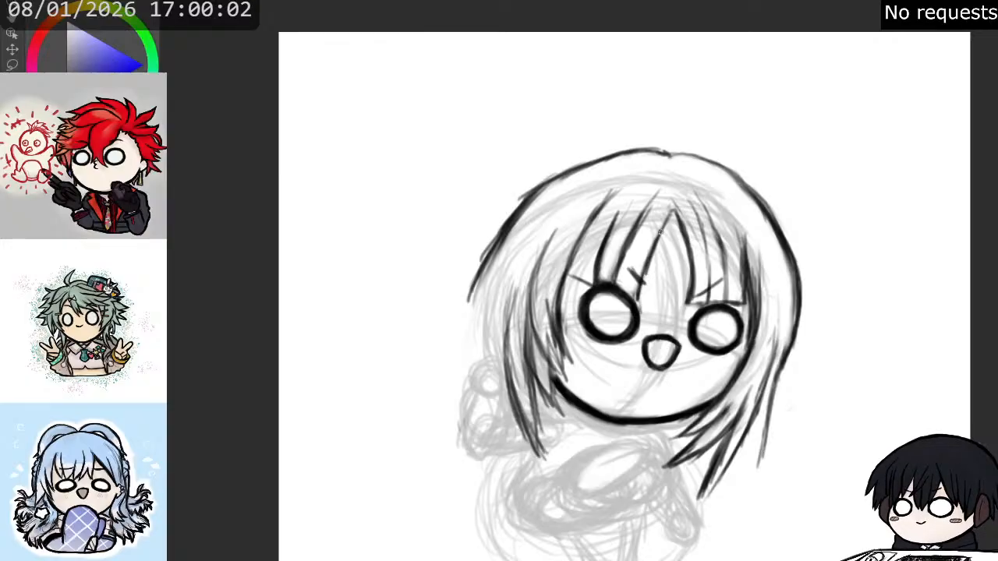
pyautogui.moveTo(683, 224)
pyautogui.mouseDown()
pyautogui.moveTo(691, 303)
pyautogui.moveTo(709, 280)
pyautogui.moveTo(711, 249)
pyautogui.moveTo(691, 205)
pyautogui.moveTo(707, 300)
pyautogui.moveTo(730, 297)
pyautogui.mouseUp()
pyautogui.moveTo(728, 298)
pyautogui.mouseDown()
pyautogui.moveTo(724, 258)
pyautogui.moveTo(728, 299)
pyautogui.mouseUp()
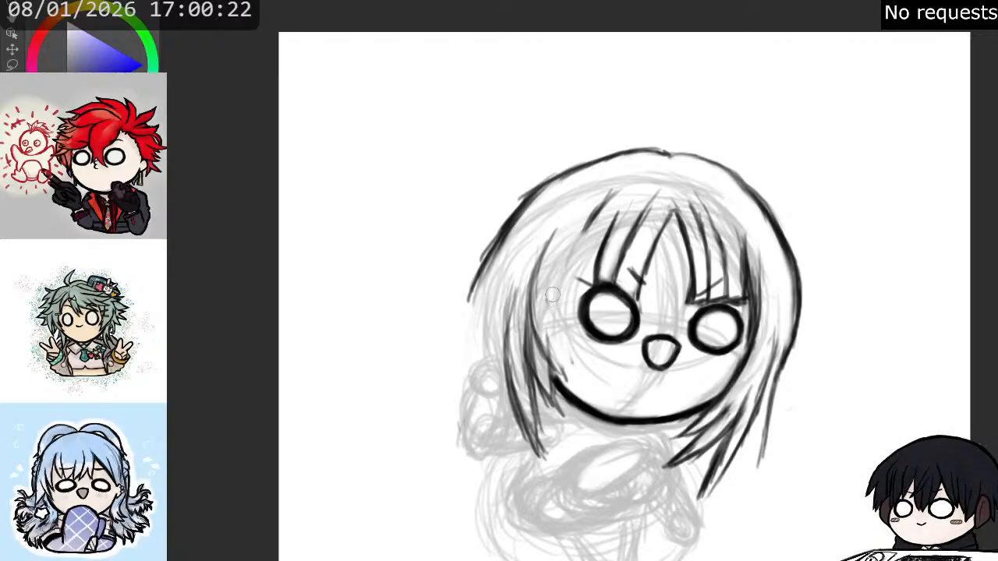
# - Erase the old side strand and chin end on the left-hand cheek, and start a straighter strand down to eye level
pyautogui.moveTo(554, 355)
pyautogui.mouseDown()
pyautogui.moveTo(560, 389)
pyautogui.moveTo(559, 378)
pyautogui.mouseUp()
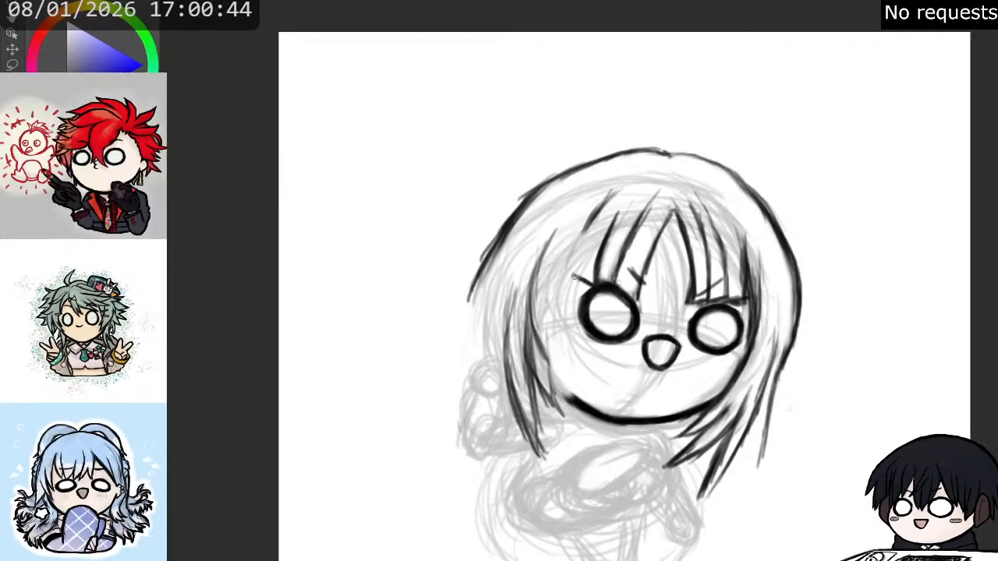
pyautogui.moveTo(588, 221); pyautogui.dragTo(570, 295)
pyautogui.moveTo(578, 247); pyautogui.dragTo(566, 312)
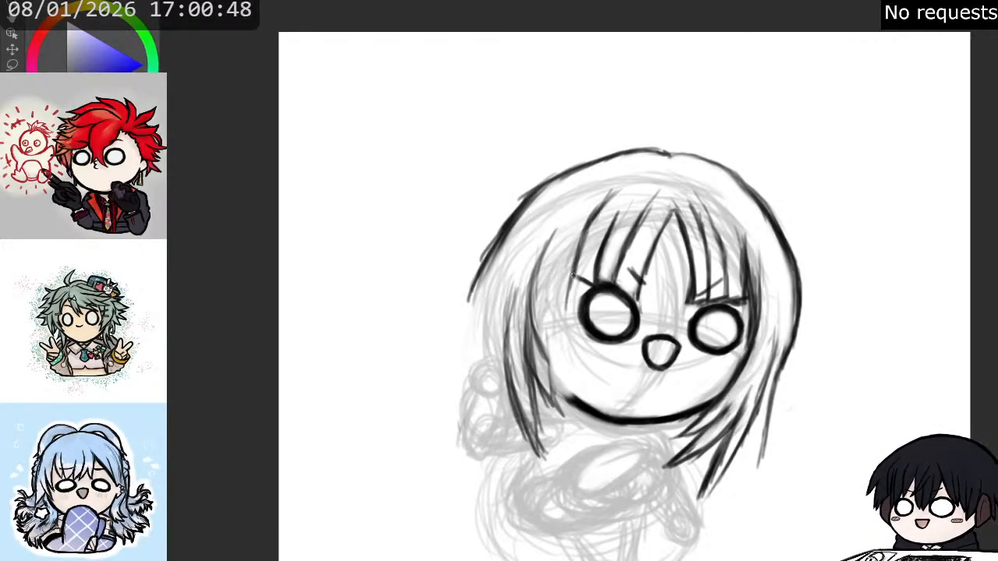
pyautogui.moveTo(576, 271); pyautogui.dragTo(564, 324)
pyautogui.moveTo(573, 254); pyautogui.dragTo(564, 318)
pyautogui.moveTo(590, 218); pyautogui.dragTo(568, 286)
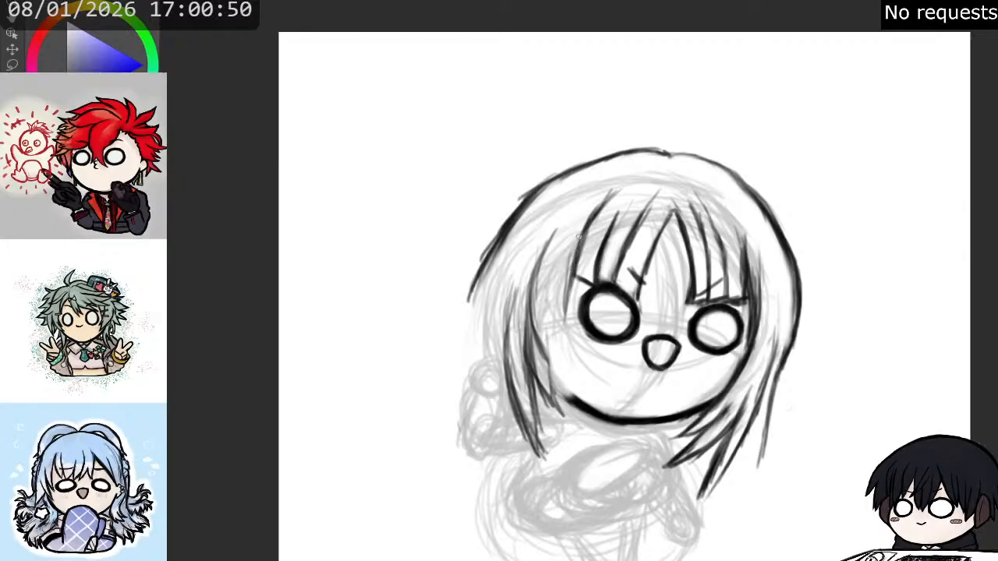
# - Extend the left-hand face-framing strand along the cheek and past the jaw with overlapping strokes
pyautogui.moveTo(582, 235); pyautogui.dragTo(562, 310)
pyautogui.moveTo(572, 264); pyautogui.dragTo(559, 334)
pyautogui.moveTo(567, 285); pyautogui.dragTo(556, 361)
pyautogui.moveTo(564, 309); pyautogui.dragTo(560, 385)
pyautogui.moveTo(574, 327); pyautogui.dragTo(562, 399)
pyautogui.moveTo(568, 351)
pyautogui.mouseDown()
pyautogui.moveTo(559, 412)
pyautogui.moveTo(570, 417)
pyautogui.mouseUp()
pyautogui.moveTo(560, 367); pyautogui.dragTo(574, 424)
# - Erase the leftover hair lines just outside the new left-hand face-framing strand
pyautogui.press('e')
pyautogui.moveTo(549, 335); pyautogui.dragTo(548, 376)
pyautogui.moveTo(543, 306); pyautogui.dragTo(555, 408)
pyautogui.press('p')
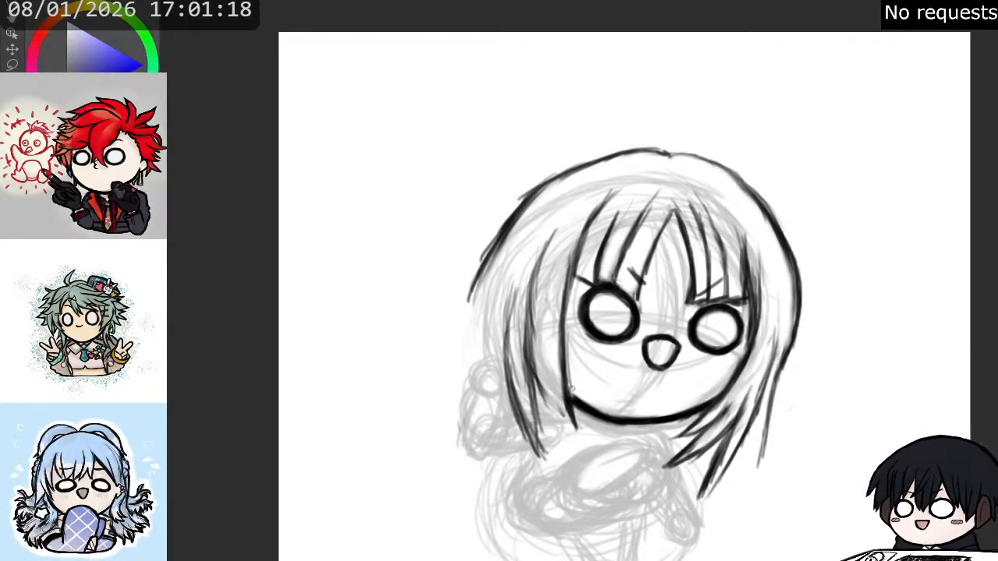
# - Taper the left-hand face-framing strand to a point below the jaw and close the lock with an outer edge
pyautogui.moveTo(570, 396); pyautogui.dragTo(582, 441)
pyautogui.moveTo(551, 399); pyautogui.dragTo(559, 416)
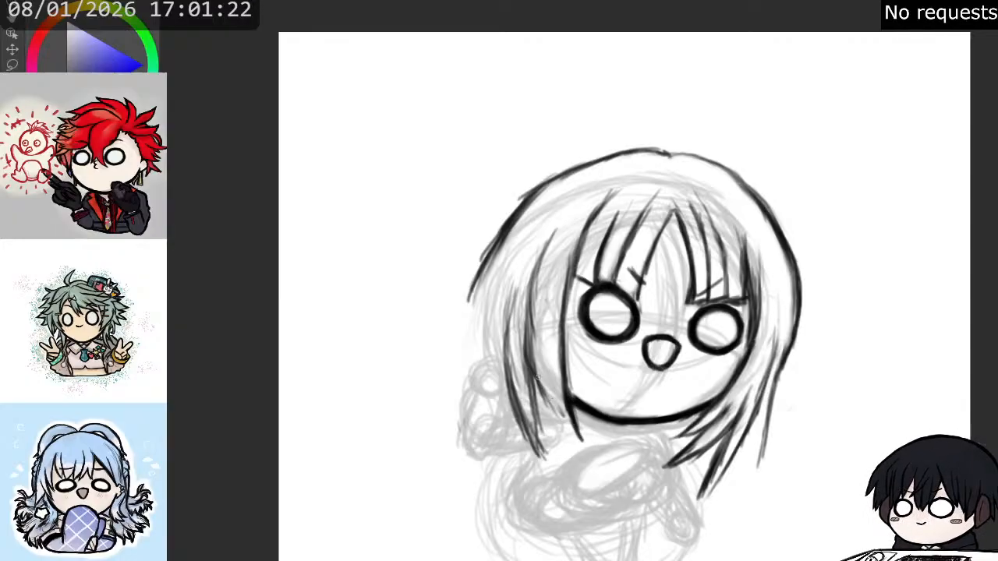
pyautogui.moveTo(540, 380); pyautogui.dragTo(578, 439)
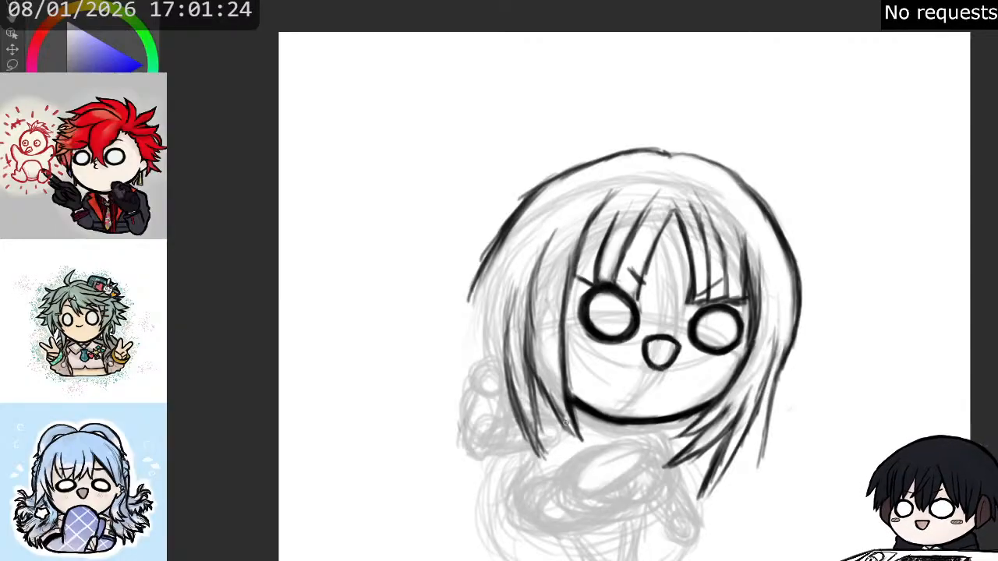
pyautogui.moveTo(553, 404); pyautogui.dragTo(578, 438)
pyautogui.moveTo(545, 384)
pyautogui.mouseDown()
pyautogui.moveTo(573, 430)
pyautogui.moveTo(541, 360)
pyautogui.moveTo(540, 391)
pyautogui.moveTo(546, 360)
pyautogui.moveTo(557, 407)
pyautogui.mouseUp()
pyautogui.press('e')
pyautogui.press('p')
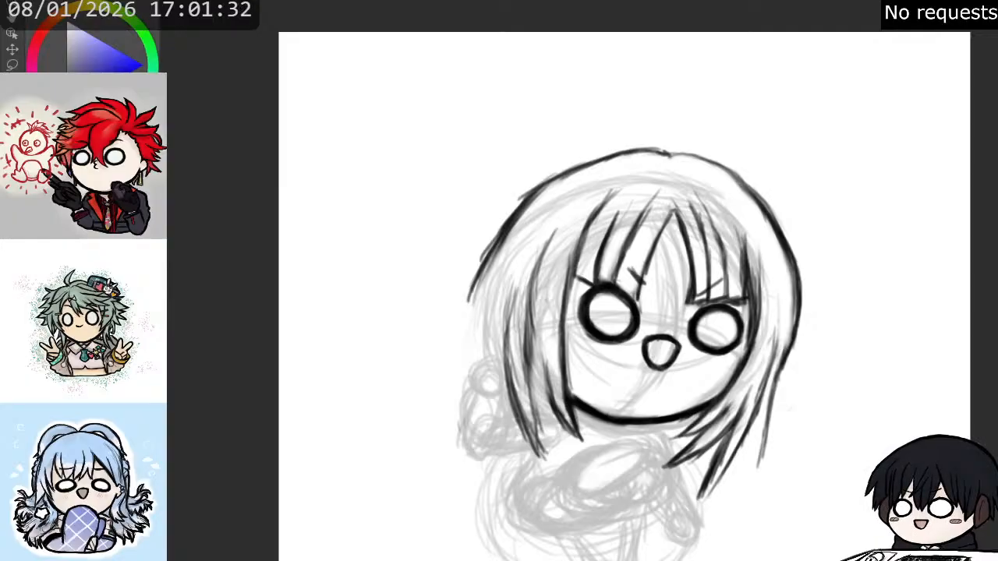
# - Draw a longer pointed lock behind the left-hand face-framing strand, reaching down over the shoulder
pyautogui.moveTo(546, 360); pyautogui.dragTo(552, 423)
pyautogui.moveTo(548, 383); pyautogui.dragTo(570, 446)
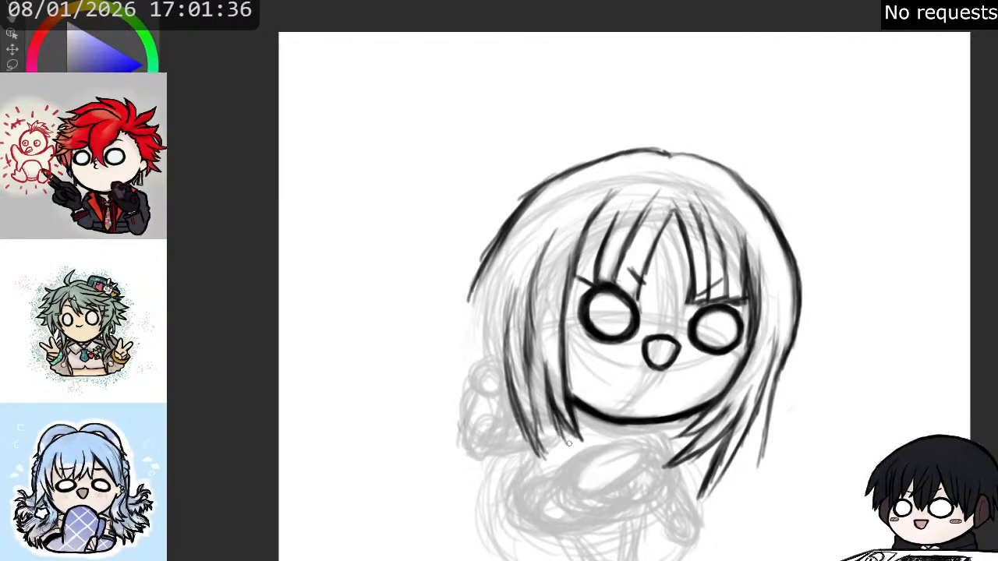
pyautogui.moveTo(551, 401); pyautogui.dragTo(581, 459)
pyautogui.moveTo(559, 421); pyautogui.dragTo(584, 468)
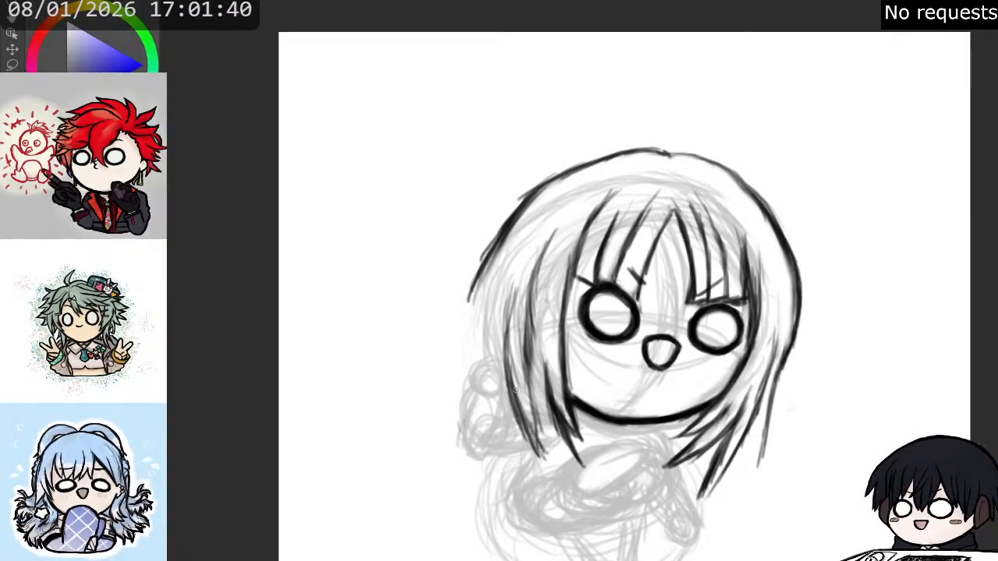
pyautogui.moveTo(533, 390); pyautogui.dragTo(552, 451)
pyautogui.moveTo(535, 407); pyautogui.dragTo(563, 463)
pyautogui.moveTo(546, 431); pyautogui.dragTo(580, 471)
pyautogui.moveTo(551, 433); pyautogui.dragTo(585, 471)
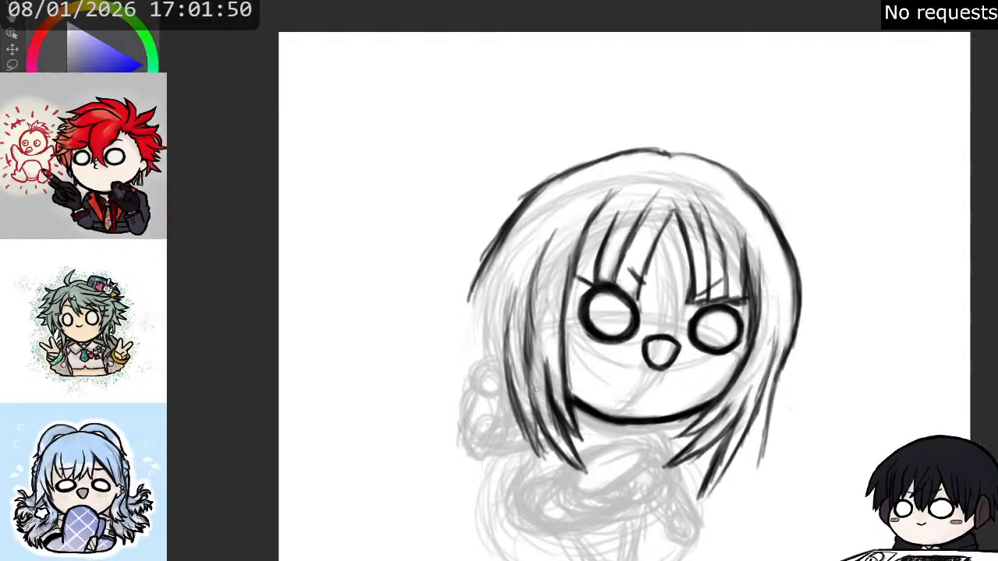
# - Darken the inner strand of the left-hand side hair from the lower locks up toward the fringe
pyautogui.moveTo(547, 429); pyautogui.dragTo(528, 309)
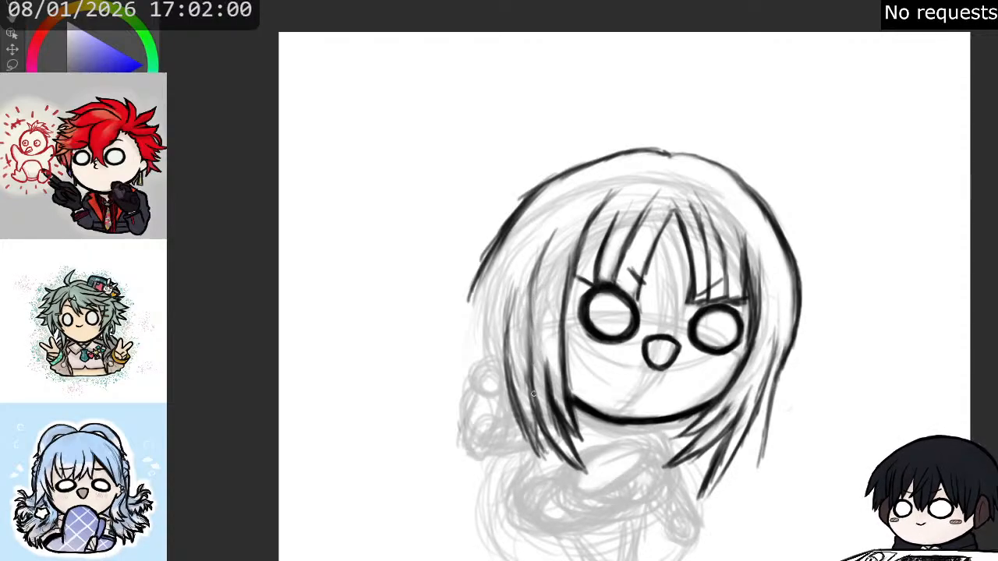
pyautogui.moveTo(528, 343)
pyautogui.mouseDown()
pyautogui.moveTo(530, 356)
pyautogui.moveTo(538, 273)
pyautogui.mouseUp()
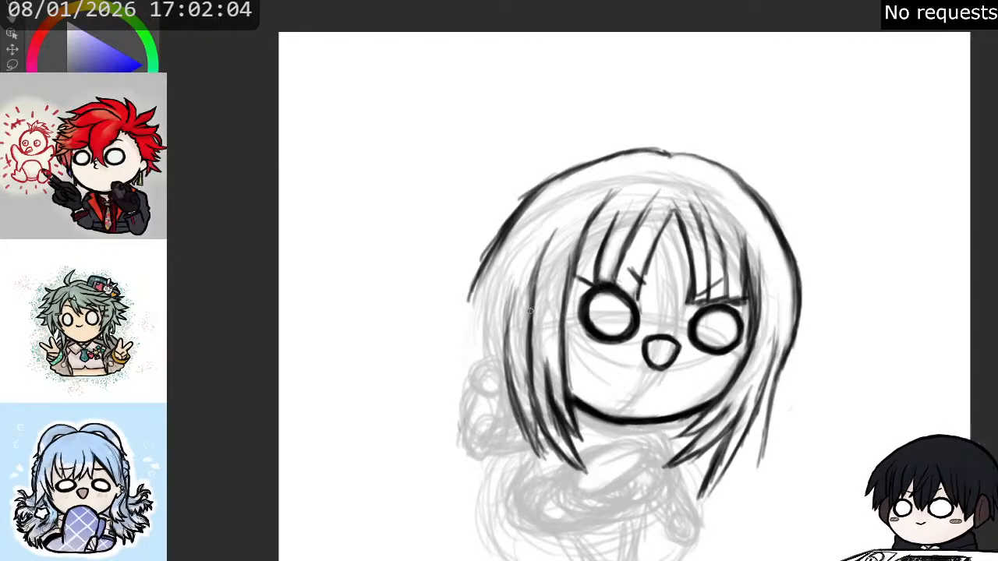
pyautogui.moveTo(531, 312); pyautogui.dragTo(543, 254)
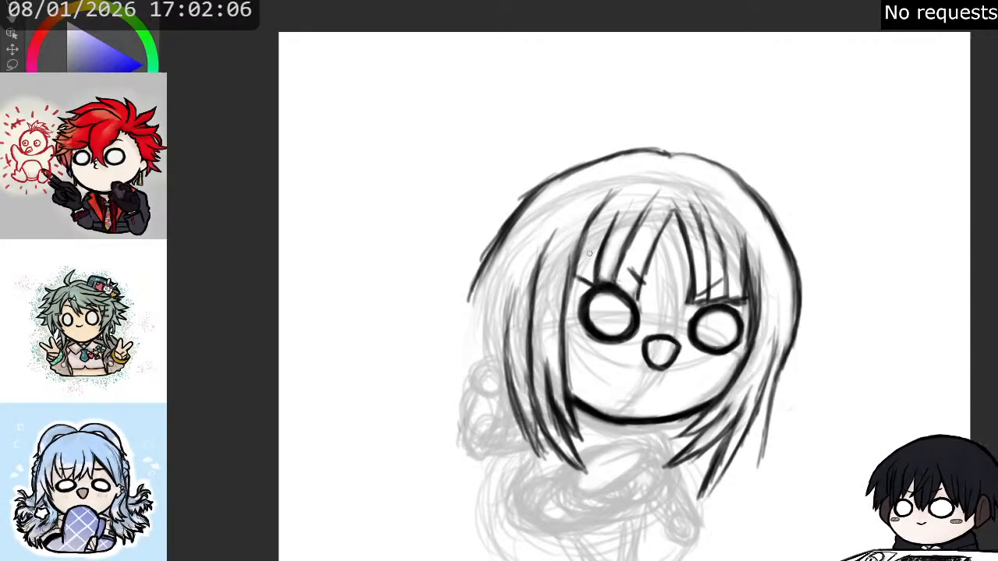
# - Sketch a rounded outer left-hand hair contour down to shoulder level and retrace the crown across the head
pyautogui.moveTo(495, 240); pyautogui.dragTo(478, 299)
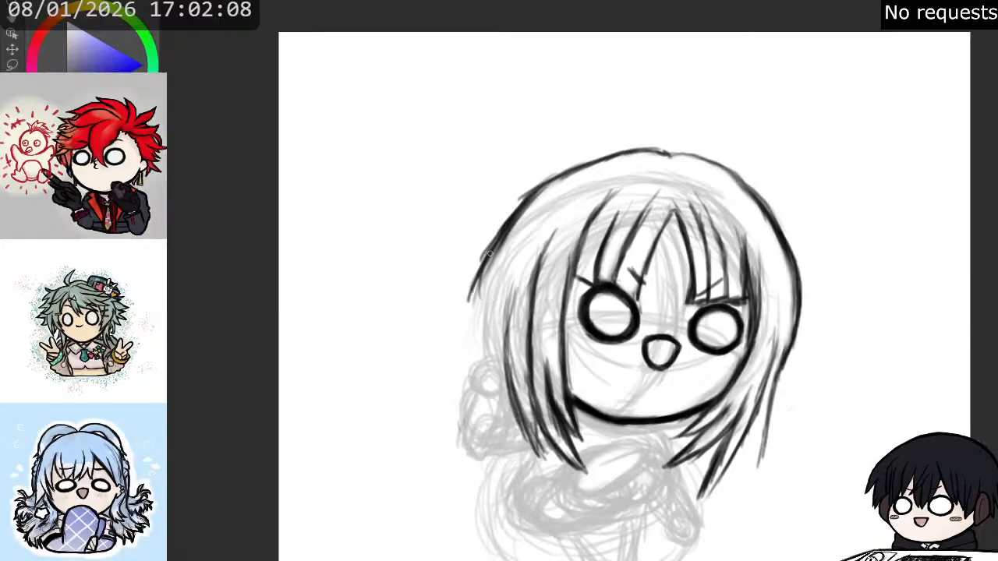
pyautogui.moveTo(485, 262); pyautogui.dragTo(475, 361)
pyautogui.moveTo(475, 301); pyautogui.dragTo(456, 407)
pyautogui.moveTo(475, 328)
pyautogui.mouseDown()
pyautogui.moveTo(455, 389)
pyautogui.moveTo(495, 423)
pyautogui.mouseUp()
pyautogui.moveTo(461, 326); pyautogui.dragTo(481, 393)
pyautogui.moveTo(487, 254); pyautogui.dragTo(461, 354)
pyautogui.moveTo(527, 209); pyautogui.dragTo(496, 254)
pyautogui.moveTo(526, 194)
pyautogui.mouseDown()
pyautogui.moveTo(567, 168)
pyautogui.moveTo(690, 151)
pyautogui.moveTo(725, 170)
pyautogui.moveTo(747, 202)
pyautogui.moveTo(780, 293)
pyautogui.mouseUp()
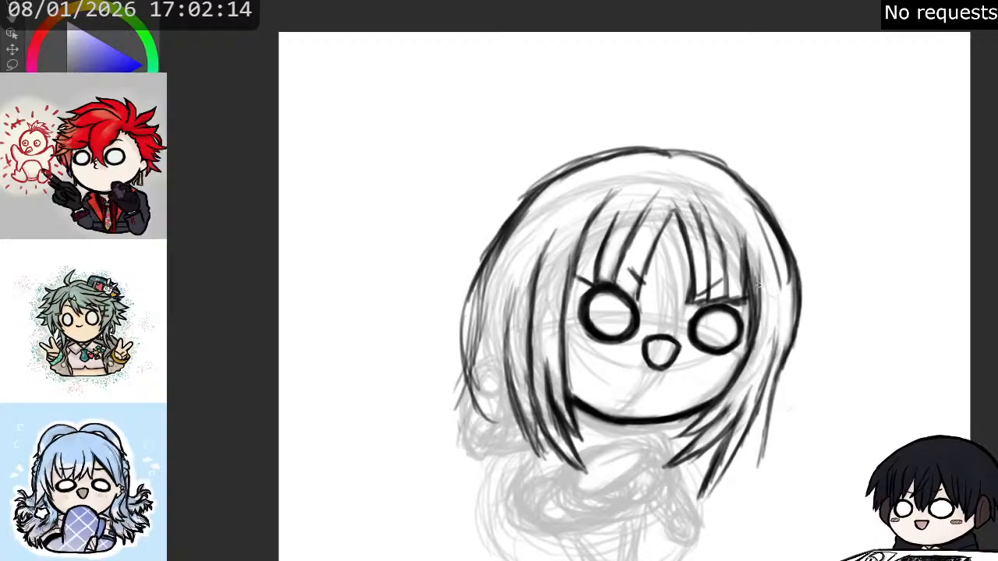
# - Widen the outer right-hand hair with overlapping strands from eye level down to pointed tips near the shoulder
pyautogui.moveTo(797, 249); pyautogui.dragTo(815, 326)
pyautogui.moveTo(789, 264); pyautogui.dragTo(796, 363)
pyautogui.moveTo(794, 304); pyautogui.dragTo(764, 448)
pyautogui.moveTo(783, 399); pyautogui.dragTo(737, 481)
pyautogui.moveTo(761, 415); pyautogui.dragTo(730, 485)
pyautogui.moveTo(755, 451); pyautogui.dragTo(747, 472)
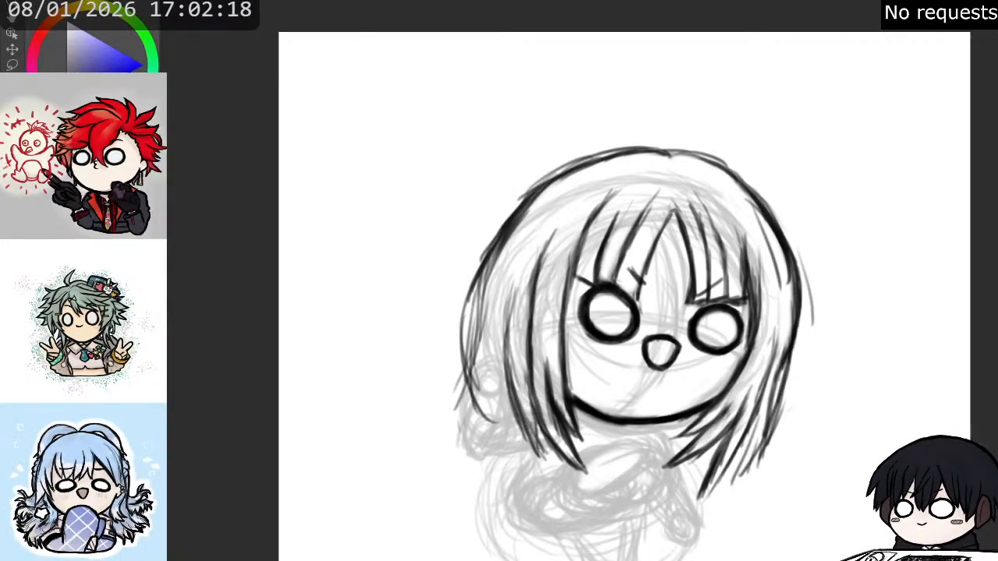
pyautogui.moveTo(802, 293); pyautogui.dragTo(795, 382)
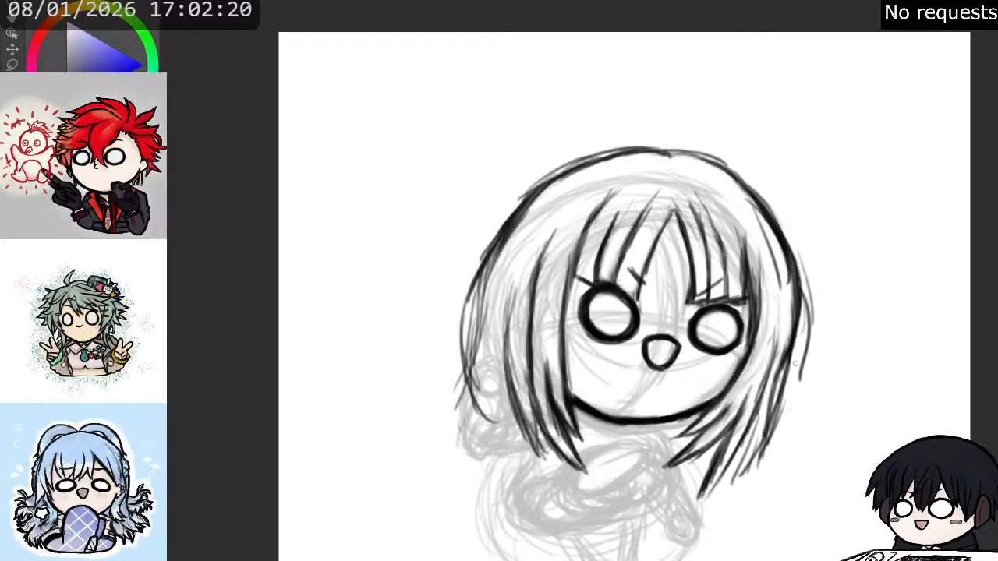
pyautogui.moveTo(803, 320)
pyautogui.mouseDown()
pyautogui.moveTo(785, 410)
pyautogui.moveTo(758, 446)
pyautogui.mouseUp()
pyautogui.moveTo(785, 373)
pyautogui.mouseDown()
pyautogui.moveTo(759, 449)
pyautogui.moveTo(735, 474)
pyautogui.mouseUp()
# - Sketch a small looped tuft sticking out of the right-hand side of the hair at eye level
pyautogui.moveTo(800, 254)
pyautogui.mouseDown()
pyautogui.moveTo(808, 290)
pyautogui.moveTo(812, 277)
pyautogui.moveTo(799, 271)
pyautogui.moveTo(797, 309)
pyautogui.moveTo(813, 308)
pyautogui.moveTo(802, 283)
pyautogui.moveTo(818, 286)
pyautogui.moveTo(795, 257)
pyautogui.moveTo(814, 273)
pyautogui.moveTo(810, 299)
pyautogui.moveTo(804, 279)
pyautogui.moveTo(816, 337)
pyautogui.mouseUp()
pyautogui.moveTo(816, 299); pyautogui.dragTo(811, 354)
pyautogui.moveTo(811, 270)
pyautogui.mouseDown()
pyautogui.moveTo(828, 321)
pyautogui.moveTo(807, 359)
pyautogui.moveTo(819, 317)
pyautogui.mouseUp()
# - Add loose strands along the outer left-hand hair and short strokes at its lower inner edge above the hand
pyautogui.moveTo(466, 295); pyautogui.dragTo(449, 390)
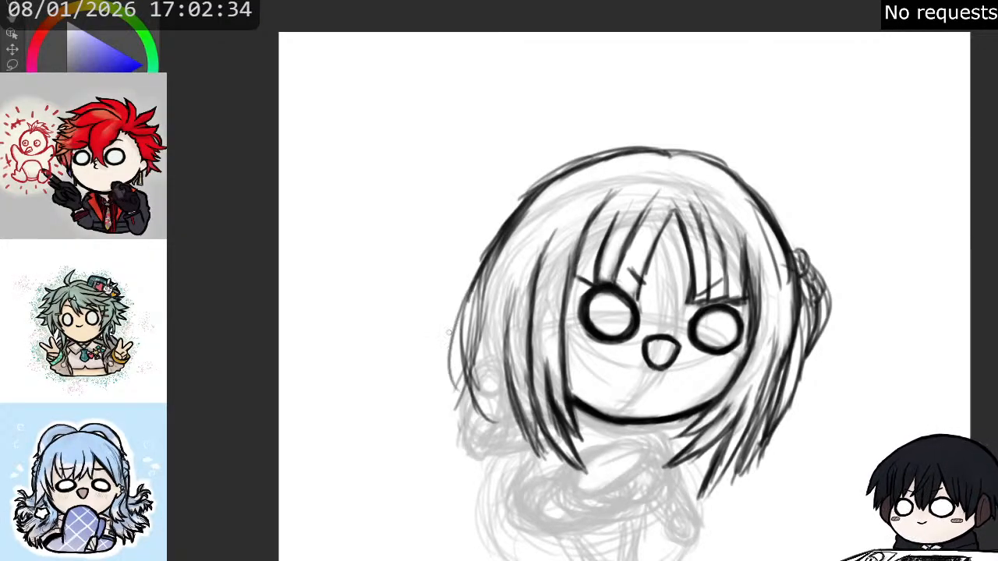
pyautogui.moveTo(458, 329); pyautogui.dragTo(460, 412)
pyautogui.moveTo(471, 355)
pyautogui.mouseDown()
pyautogui.moveTo(482, 415)
pyautogui.moveTo(500, 422)
pyautogui.mouseUp()
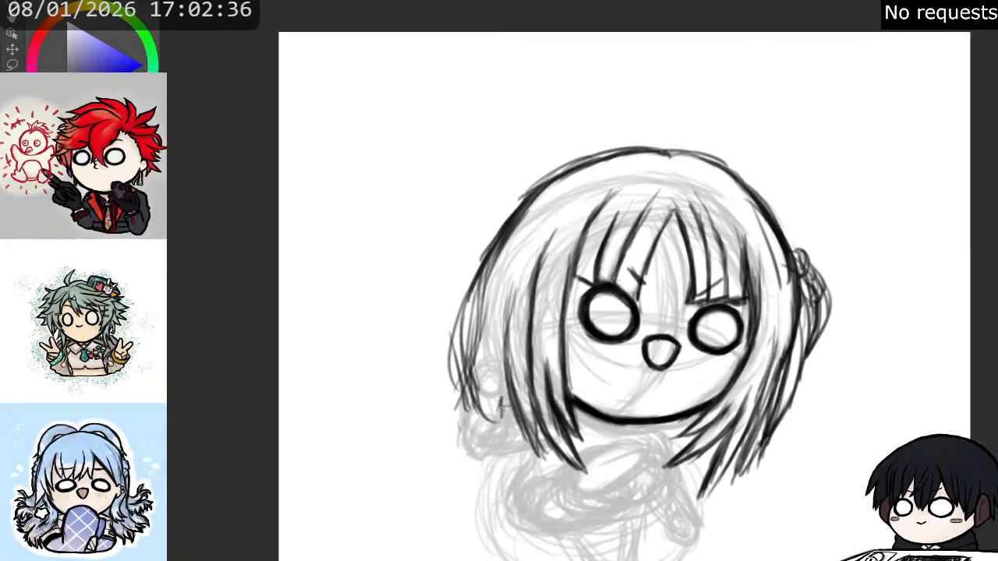
pyautogui.moveTo(503, 384); pyautogui.dragTo(499, 411)
pyautogui.moveTo(490, 361)
pyautogui.mouseDown()
pyautogui.moveTo(492, 392)
pyautogui.moveTo(472, 369)
pyautogui.moveTo(499, 368)
pyautogui.moveTo(484, 386)
pyautogui.moveTo(477, 373)
pyautogui.moveTo(483, 394)
pyautogui.moveTo(483, 360)
pyautogui.moveTo(490, 370)
pyautogui.moveTo(473, 380)
pyautogui.moveTo(474, 359)
pyautogui.moveTo(490, 357)
pyautogui.moveTo(496, 388)
pyautogui.moveTo(473, 378)
pyautogui.moveTo(481, 359)
pyautogui.moveTo(494, 364)
pyautogui.moveTo(484, 355)
pyautogui.moveTo(485, 386)
pyautogui.moveTo(477, 382)
pyautogui.moveTo(475, 367)
pyautogui.moveTo(490, 382)
pyautogui.moveTo(486, 364)
pyautogui.moveTo(488, 374)
pyautogui.moveTo(483, 364)
pyautogui.moveTo(496, 365)
pyautogui.moveTo(500, 388)
pyautogui.moveTo(506, 374)
pyautogui.moveTo(503, 384)
pyautogui.moveTo(499, 367)
pyautogui.moveTo(503, 392)
pyautogui.mouseUp()
# - Outline the rounded tip of the raised hand over the left-hand hair and erase the lines inside it
pyautogui.press('e')
pyautogui.hotkey('ctrl', 'z')
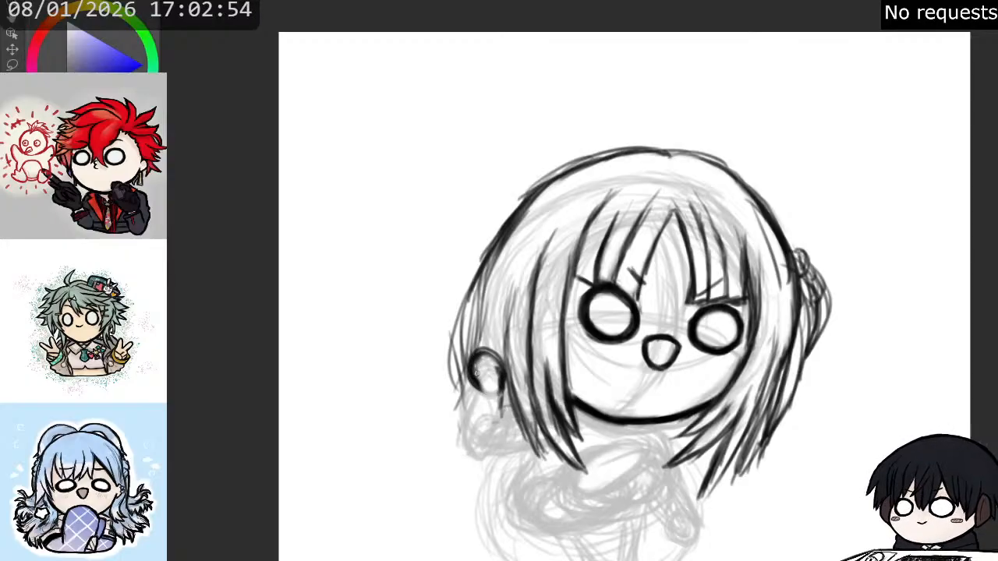
pyautogui.moveTo(471, 367); pyautogui.dragTo(490, 397)
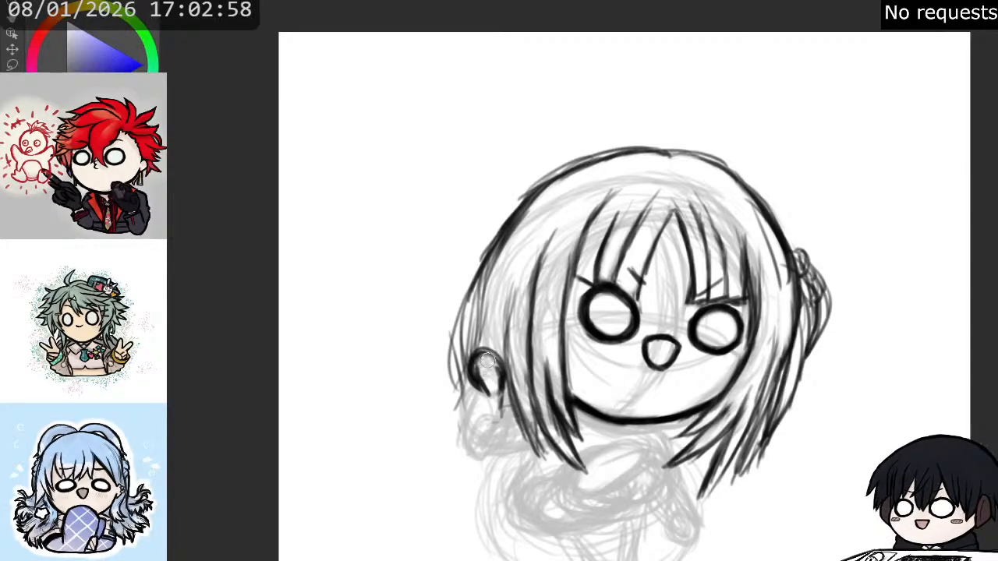
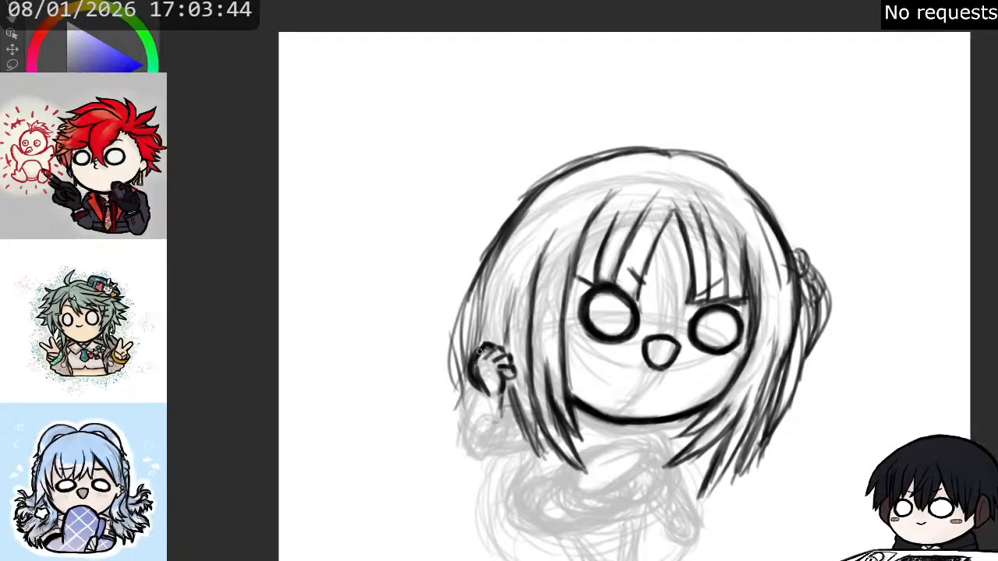
# - Ink the raised hand's outer edge and wrist, then draw the curved cuff and wavy sides of the puffy sleeve beneath it
pyautogui.moveTo(473, 351)
pyautogui.mouseDown()
pyautogui.moveTo(475, 384)
pyautogui.moveTo(482, 345)
pyautogui.moveTo(472, 349)
pyautogui.moveTo(474, 364)
pyautogui.moveTo(480, 346)
pyautogui.moveTo(481, 373)
pyautogui.mouseUp()
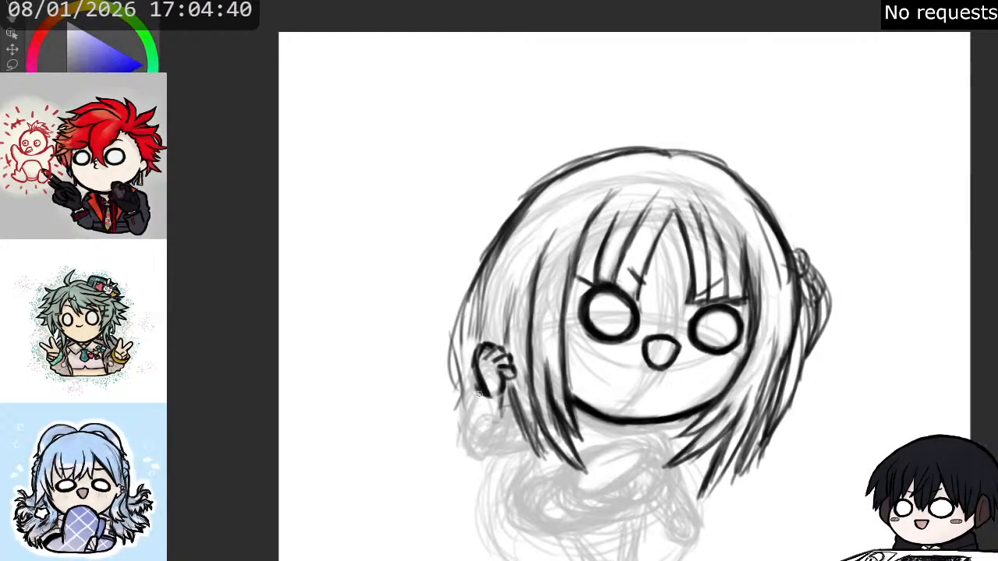
pyautogui.moveTo(477, 388)
pyautogui.mouseDown()
pyautogui.moveTo(499, 406)
pyautogui.moveTo(482, 395)
pyautogui.moveTo(507, 400)
pyautogui.moveTo(505, 389)
pyautogui.moveTo(505, 402)
pyautogui.moveTo(504, 376)
pyautogui.moveTo(519, 399)
pyautogui.mouseUp()
pyautogui.press('e')
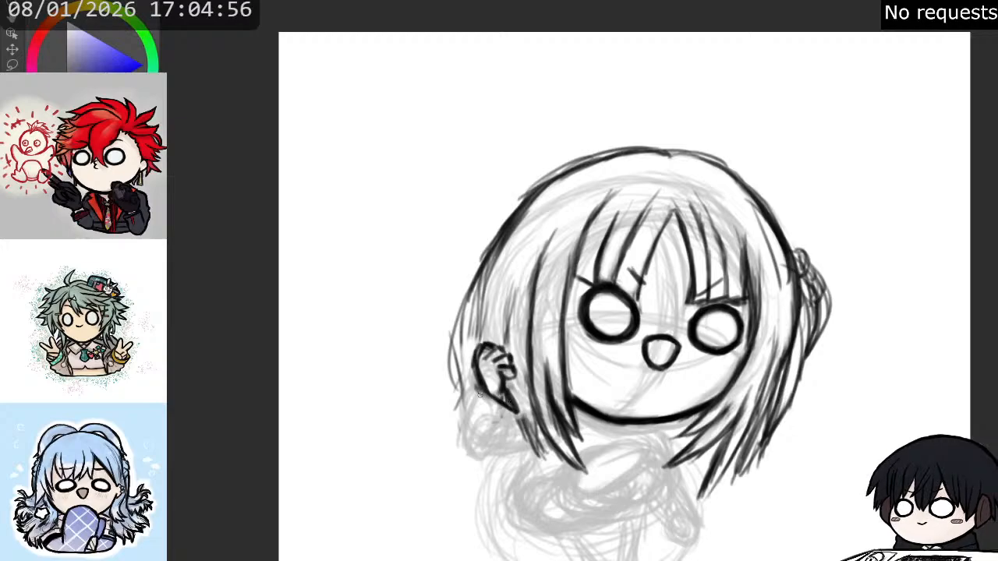
pyautogui.moveTo(478, 382)
pyautogui.mouseDown()
pyautogui.moveTo(468, 413)
pyautogui.moveTo(524, 421)
pyautogui.mouseUp()
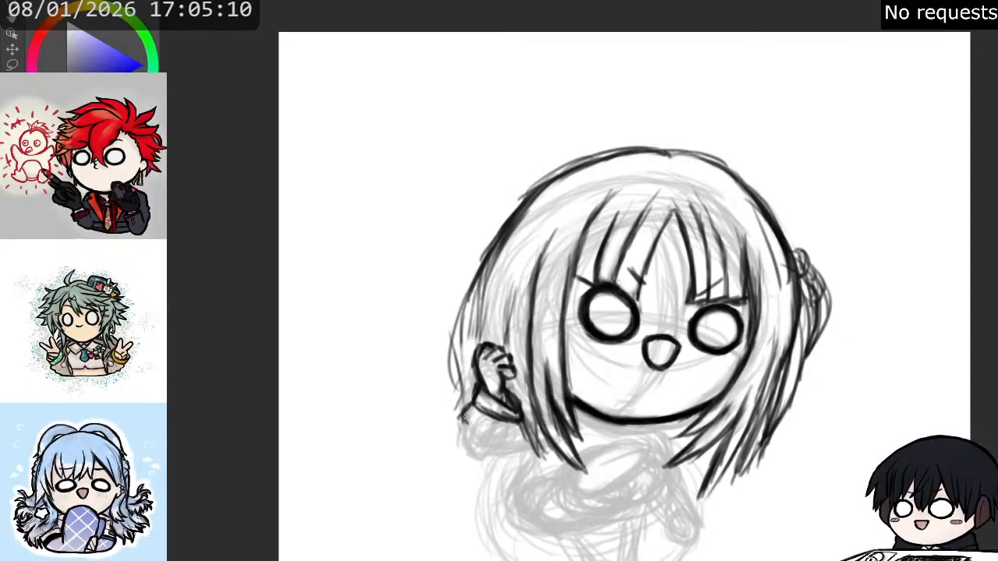
pyautogui.moveTo(463, 426); pyautogui.dragTo(462, 443)
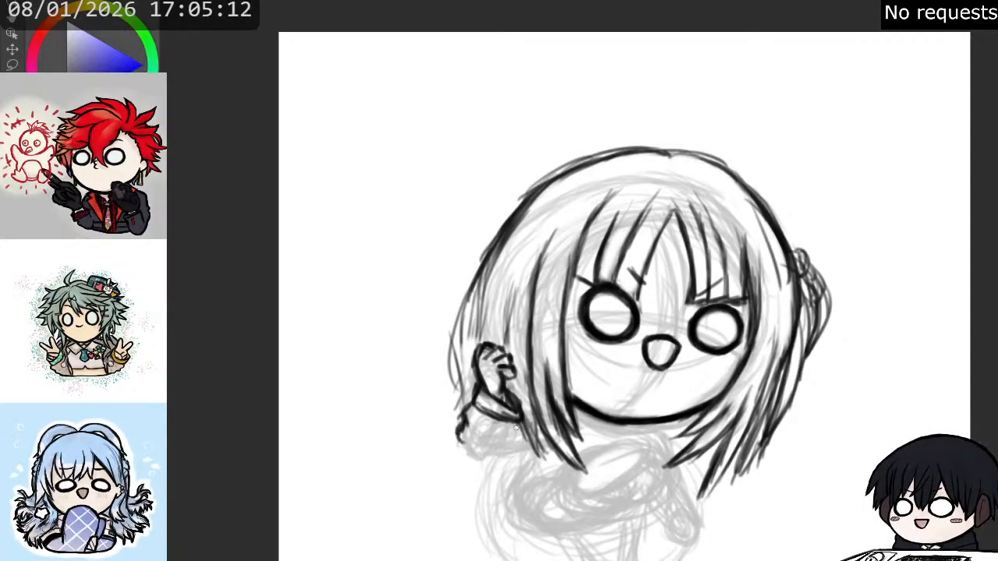
pyautogui.moveTo(518, 422)
pyautogui.mouseDown()
pyautogui.moveTo(507, 446)
pyautogui.moveTo(498, 442)
pyautogui.mouseUp()
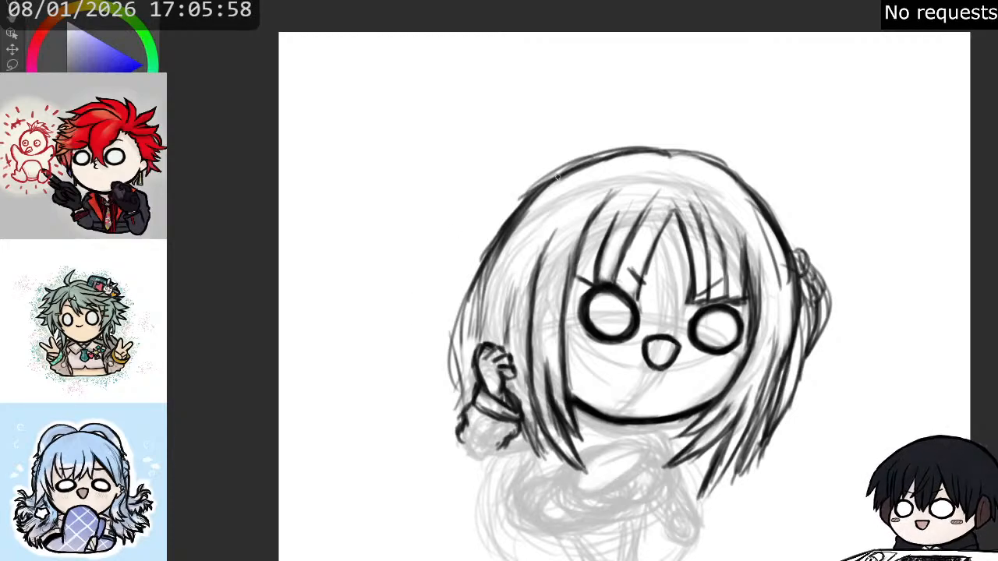
# - Rework the upper left-hand hair outline with overlapping strokes and draw the lower outer corner of the raised arm's sleeve
pyautogui.moveTo(525, 193)
pyautogui.mouseDown()
pyautogui.moveTo(494, 228)
pyautogui.moveTo(514, 201)
pyautogui.moveTo(478, 266)
pyautogui.moveTo(508, 207)
pyautogui.moveTo(470, 287)
pyautogui.mouseUp()
pyautogui.moveTo(493, 231); pyautogui.dragTo(460, 304)
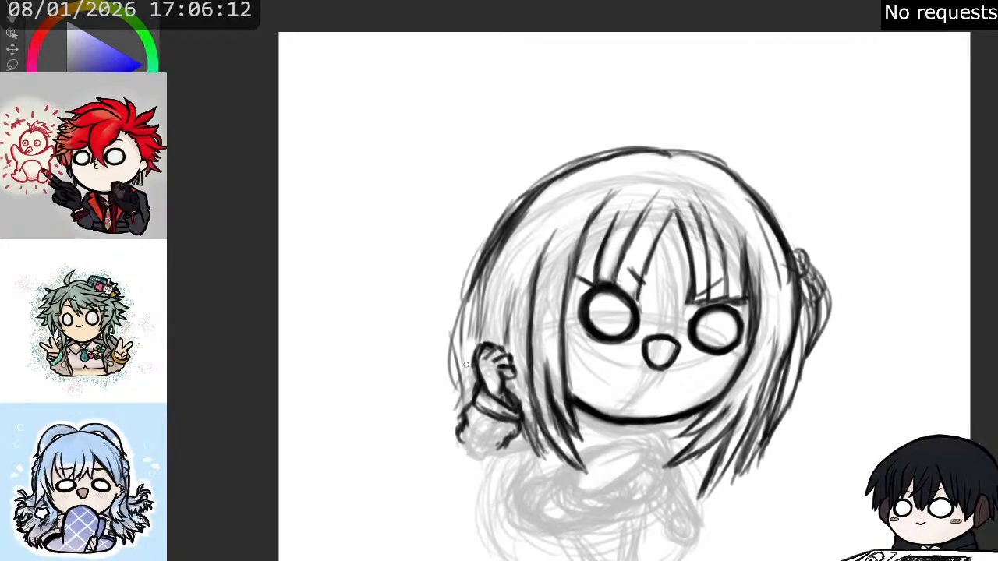
pyautogui.moveTo(460, 439); pyautogui.dragTo(471, 455)
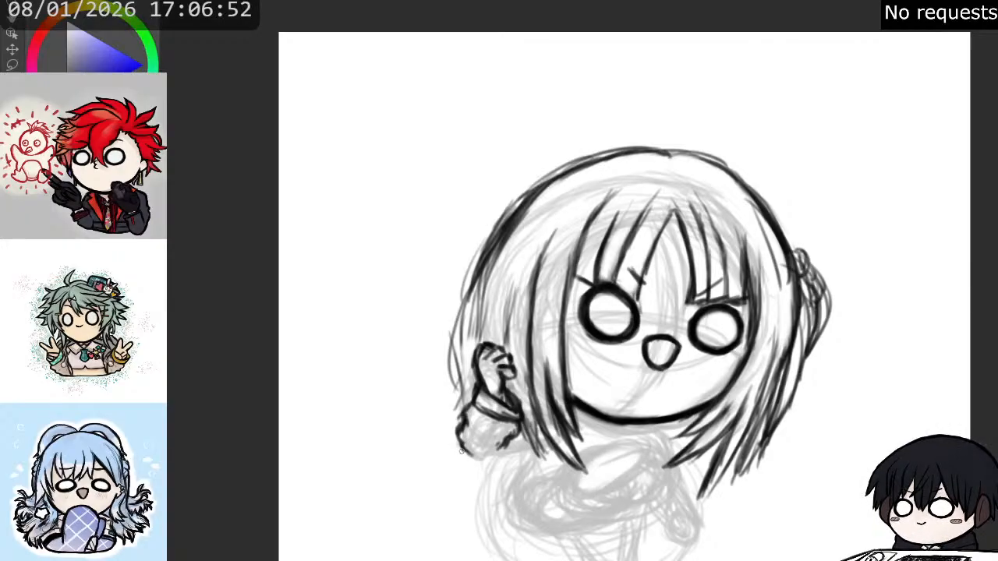
pyautogui.moveTo(859, 368)
pyautogui.mouseDown()
pyautogui.moveTo(865, 340)
pyautogui.moveTo(875, 350)
pyautogui.mouseUp()
pyautogui.moveTo(857, 387); pyautogui.dragTo(857, 413)
pyautogui.moveTo(850, 403)
pyautogui.mouseDown()
pyautogui.moveTo(857, 419)
pyautogui.moveTo(920, 380)
pyautogui.moveTo(906, 389)
pyautogui.mouseUp()
pyautogui.moveTo(826, 374)
pyautogui.mouseDown()
pyautogui.moveTo(848, 374)
pyautogui.moveTo(814, 374)
pyautogui.moveTo(832, 383)
pyautogui.mouseUp()
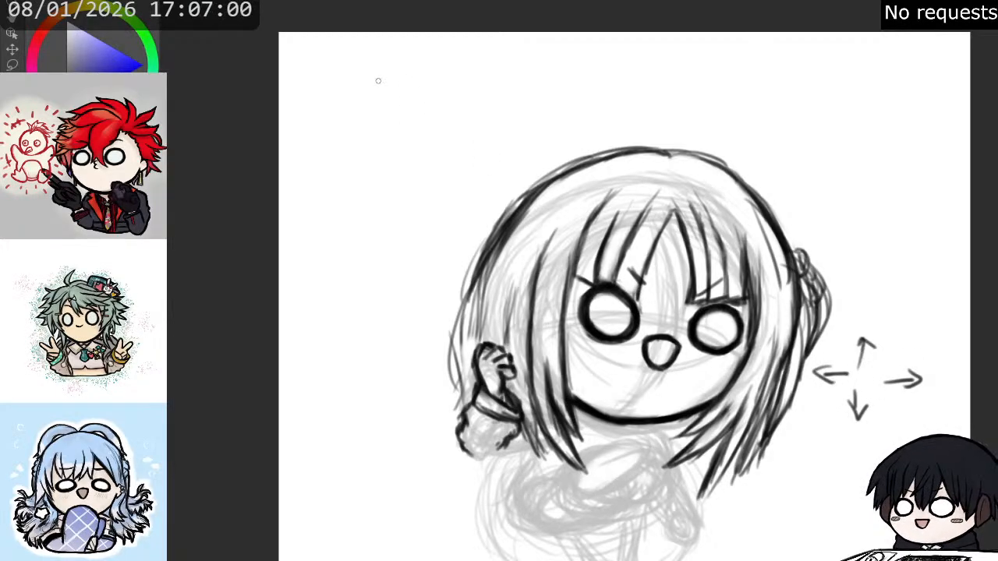
pyautogui.moveTo(883, 355)
pyautogui.mouseDown()
pyautogui.moveTo(866, 300)
pyautogui.moveTo(874, 381)
pyautogui.moveTo(928, 312)
pyautogui.moveTo(893, 210)
pyautogui.moveTo(905, 246)
pyautogui.mouseUp()
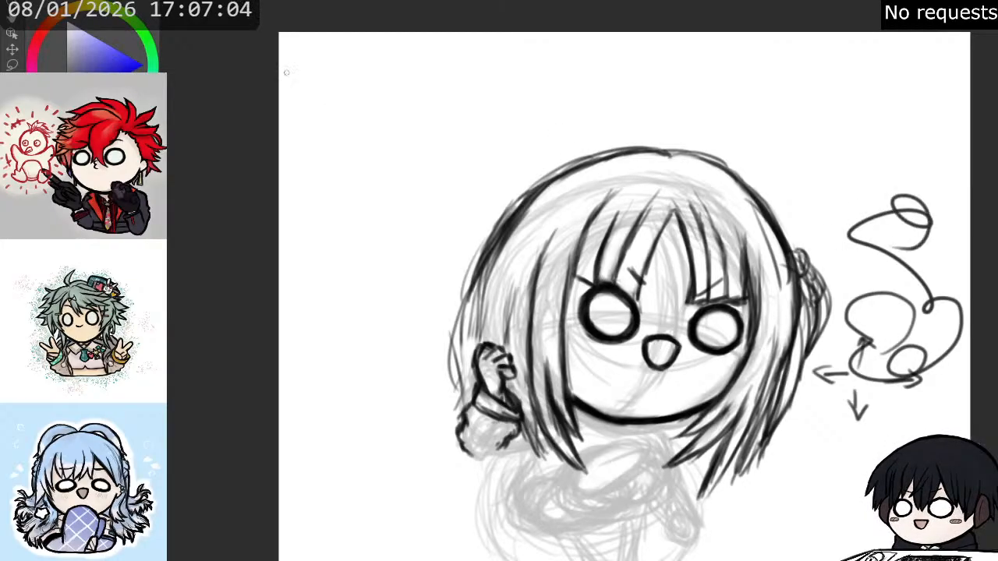
pyautogui.hotkey('ctrl', 'z')
pyautogui.hotkey('ctrl', 'z')
pyautogui.hotkey('ctrl', 'z')
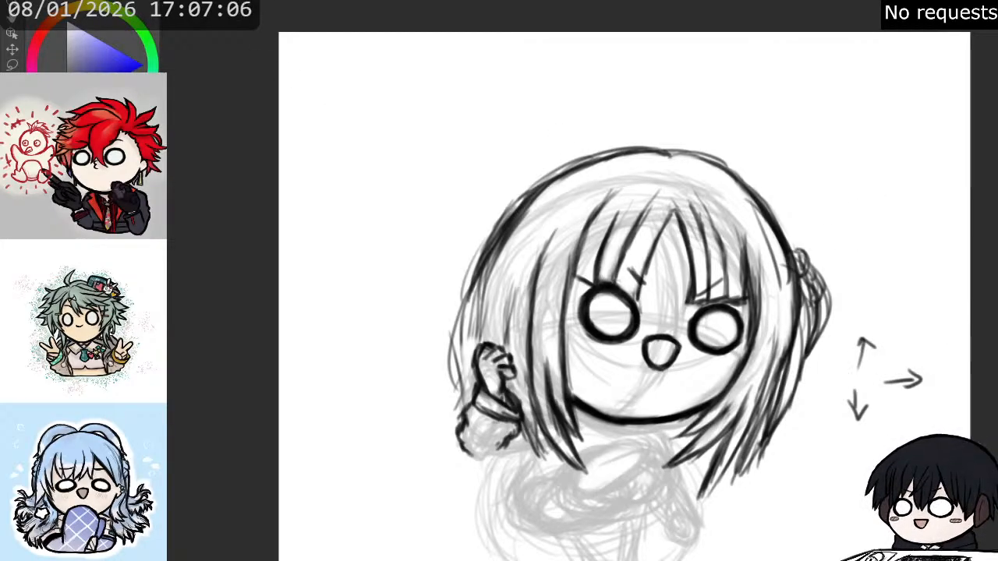
pyautogui.hotkey('ctrl', 'z')
pyautogui.hotkey('ctrl', 'z')
pyautogui.hotkey('ctrl', 'z')
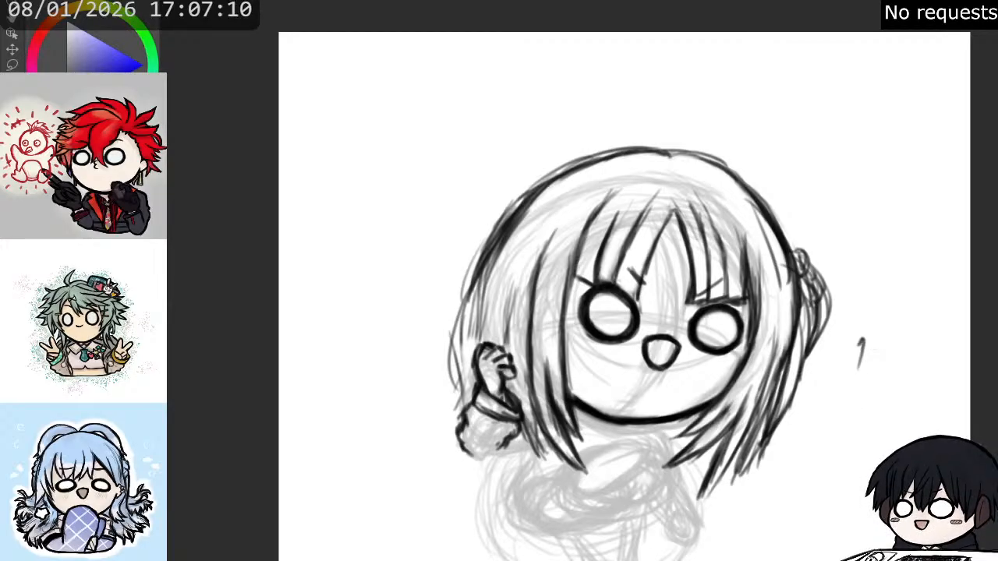
pyautogui.hotkey('ctrl', 'z')
pyautogui.hotkey('ctrl', 'z')
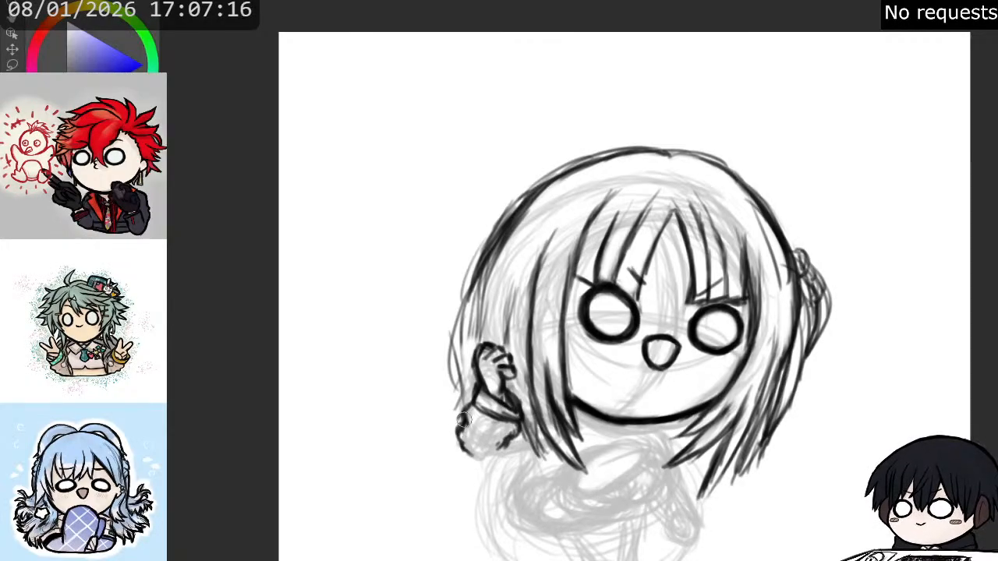
# - Clean up the outline of the raised arm's puffy sleeve and close its lower edge towards the hair
pyautogui.moveTo(463, 429)
pyautogui.mouseDown()
pyautogui.moveTo(473, 459)
pyautogui.moveTo(521, 453)
pyautogui.moveTo(498, 446)
pyautogui.moveTo(480, 413)
pyautogui.moveTo(488, 419)
pyautogui.mouseUp()
pyautogui.press('e')
pyautogui.moveTo(472, 456); pyautogui.dragTo(543, 446)
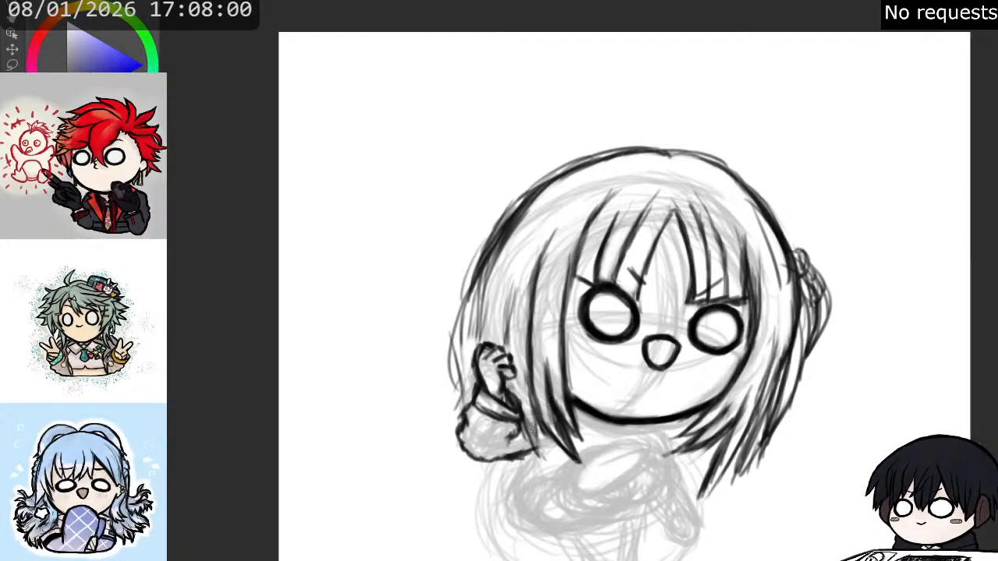
# - Extend the hair beside the sleeve with a pointed strand below the sleeve's edge and erase the overlap between them
pyautogui.moveTo(536, 449); pyautogui.dragTo(546, 474)
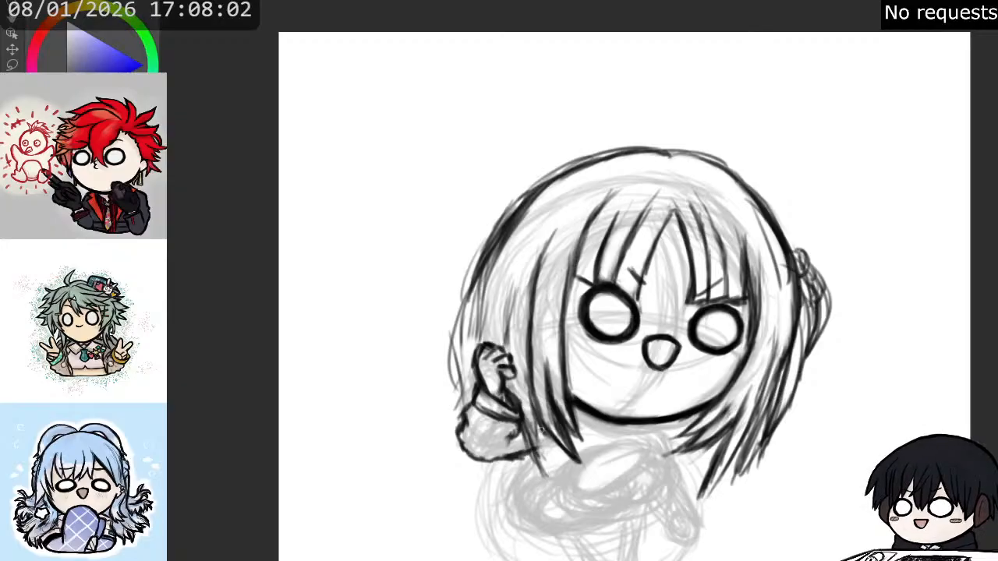
pyautogui.moveTo(539, 428); pyautogui.dragTo(548, 470)
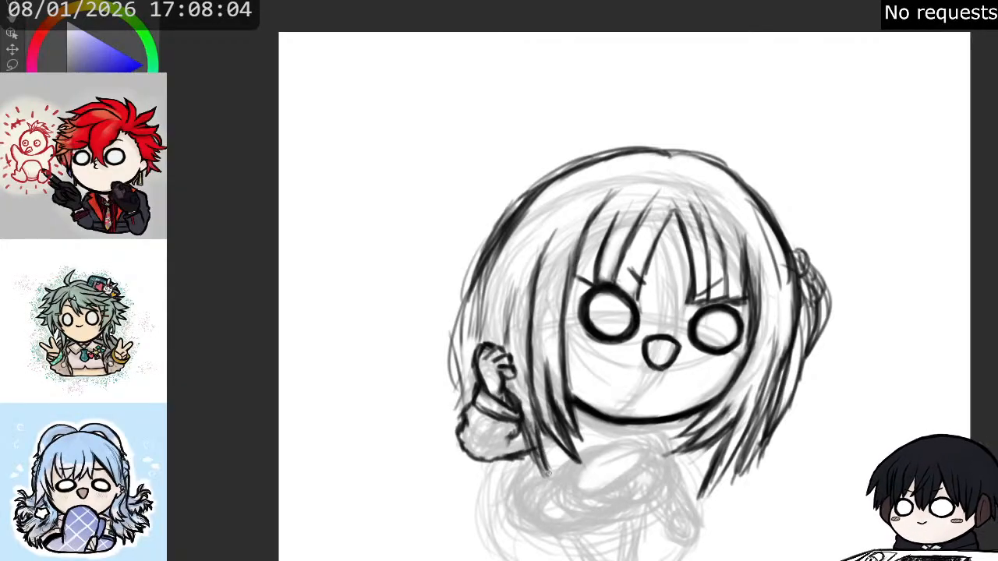
pyautogui.press('e')
pyautogui.moveTo(527, 426)
pyautogui.mouseDown()
pyautogui.moveTo(539, 462)
pyautogui.moveTo(521, 432)
pyautogui.mouseUp()
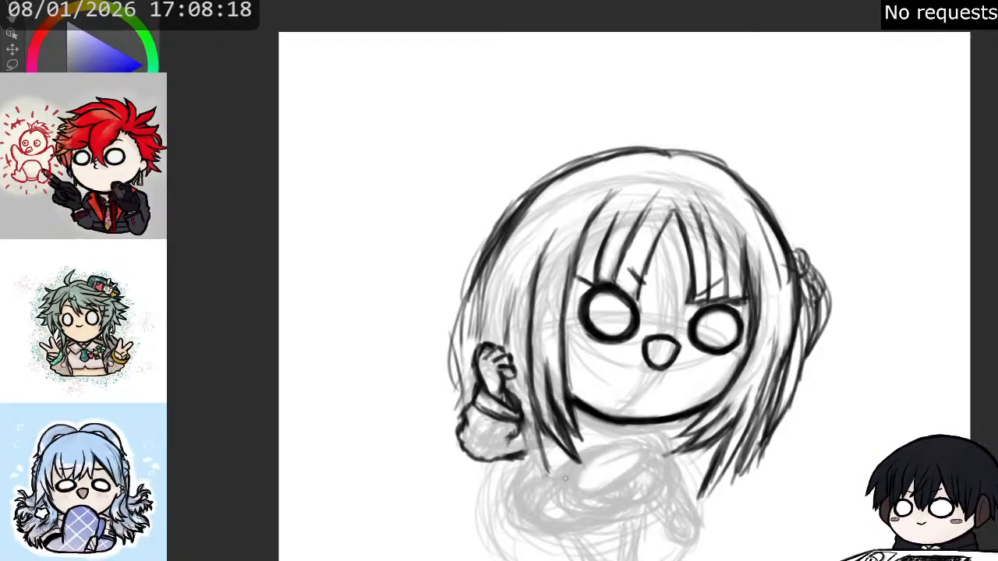
# - Outline a small rounded form below the left-hand hair tips and add a double slanted band across its right-hand side
pyautogui.moveTo(571, 466); pyautogui.dragTo(582, 475)
pyautogui.moveTo(567, 469)
pyautogui.mouseDown()
pyautogui.moveTo(584, 496)
pyautogui.moveTo(575, 490)
pyautogui.moveTo(616, 496)
pyautogui.moveTo(589, 455)
pyautogui.moveTo(589, 477)
pyautogui.moveTo(604, 468)
pyautogui.moveTo(619, 483)
pyautogui.moveTo(582, 454)
pyautogui.moveTo(574, 468)
pyautogui.moveTo(601, 499)
pyautogui.moveTo(612, 493)
pyautogui.moveTo(599, 494)
pyautogui.mouseUp()
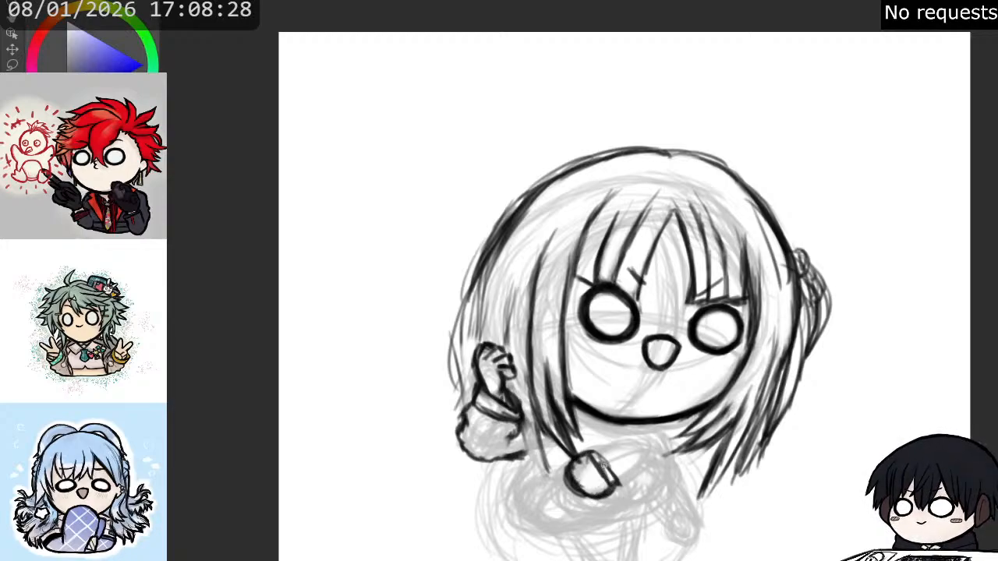
pyautogui.moveTo(594, 459); pyautogui.dragTo(613, 493)
pyautogui.moveTo(594, 451); pyautogui.dragTo(617, 488)
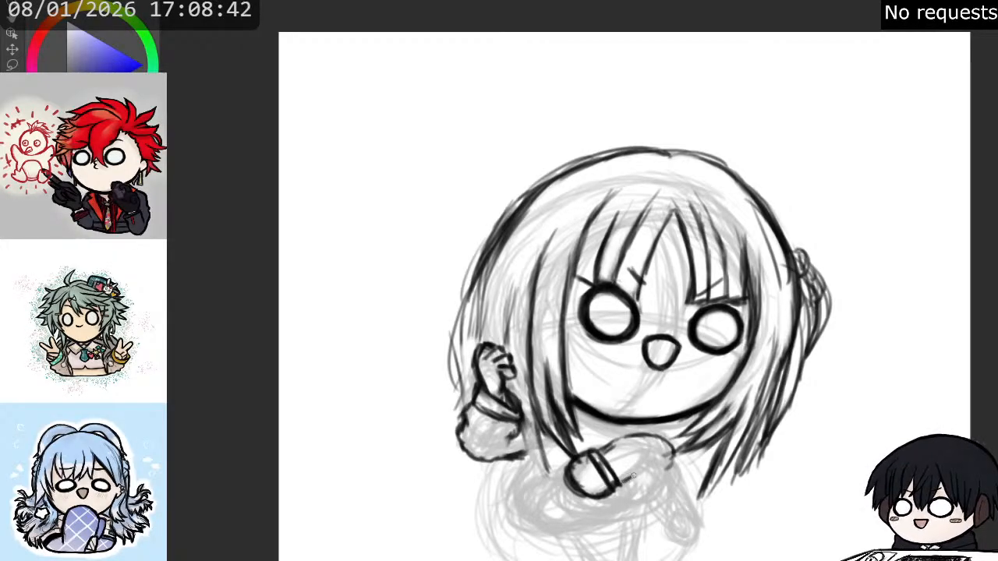
# - Draw a bold oval form from the slanted band up to beneath the chin, clearing hair lines around its far end
pyautogui.moveTo(637, 476)
pyautogui.mouseDown()
pyautogui.moveTo(673, 449)
pyautogui.moveTo(670, 461)
pyautogui.moveTo(657, 430)
pyautogui.moveTo(618, 441)
pyautogui.moveTo(644, 431)
pyautogui.moveTo(673, 441)
pyautogui.moveTo(669, 468)
pyautogui.moveTo(620, 474)
pyautogui.moveTo(621, 439)
pyautogui.moveTo(597, 451)
pyautogui.mouseUp()
pyautogui.moveTo(602, 458)
pyautogui.mouseDown()
pyautogui.moveTo(610, 479)
pyautogui.moveTo(596, 458)
pyautogui.moveTo(619, 470)
pyautogui.moveTo(587, 457)
pyautogui.moveTo(610, 485)
pyautogui.moveTo(591, 458)
pyautogui.mouseUp()
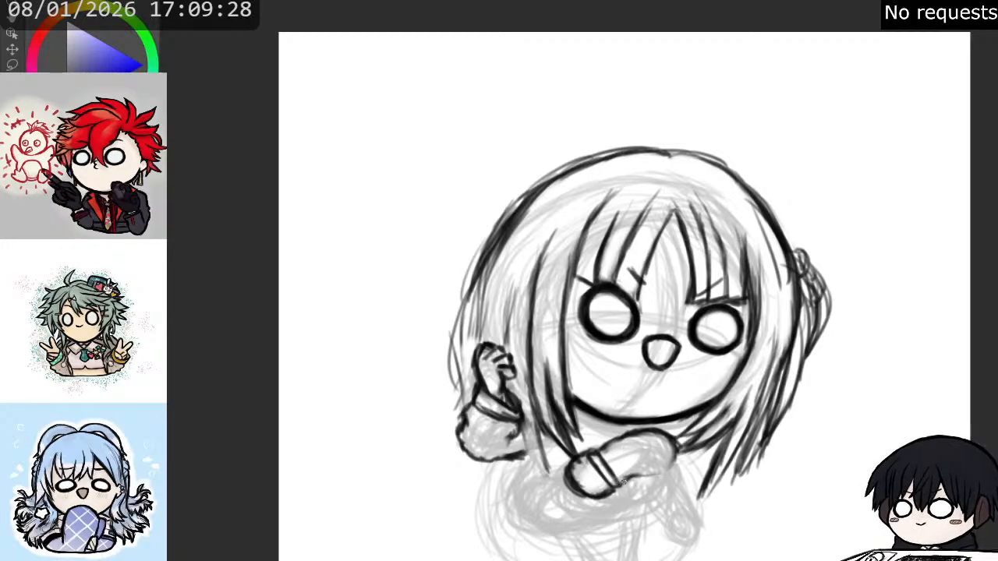
pyautogui.moveTo(622, 482)
pyautogui.mouseDown()
pyautogui.moveTo(661, 472)
pyautogui.moveTo(680, 447)
pyautogui.moveTo(670, 432)
pyautogui.moveTo(627, 433)
pyautogui.mouseUp()
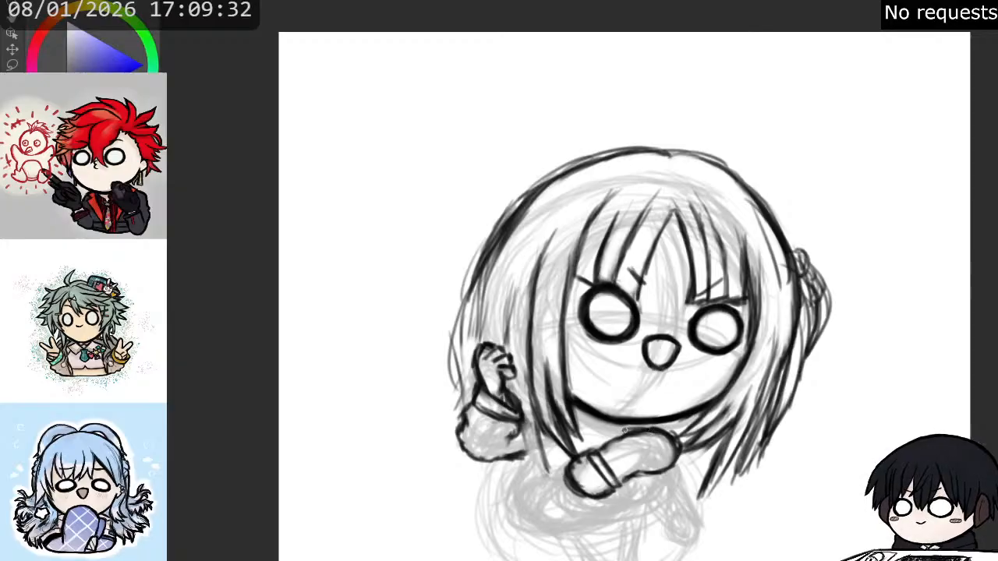
pyautogui.moveTo(653, 464)
pyautogui.mouseDown()
pyautogui.moveTo(630, 453)
pyautogui.moveTo(646, 430)
pyautogui.moveTo(618, 445)
pyautogui.moveTo(642, 433)
pyautogui.moveTo(634, 450)
pyautogui.moveTo(612, 446)
pyautogui.moveTo(634, 433)
pyautogui.moveTo(662, 442)
pyautogui.mouseUp()
pyautogui.moveTo(663, 442)
pyautogui.mouseDown()
pyautogui.moveTo(609, 438)
pyautogui.moveTo(633, 433)
pyautogui.moveTo(673, 449)
pyautogui.moveTo(623, 483)
pyautogui.moveTo(665, 459)
pyautogui.moveTo(656, 465)
pyautogui.moveTo(667, 445)
pyautogui.moveTo(632, 431)
pyautogui.moveTo(611, 440)
pyautogui.moveTo(669, 445)
pyautogui.moveTo(652, 467)
pyautogui.moveTo(620, 482)
pyautogui.moveTo(588, 451)
pyautogui.moveTo(585, 464)
pyautogui.moveTo(606, 466)
pyautogui.moveTo(584, 469)
pyautogui.moveTo(594, 470)
pyautogui.moveTo(584, 456)
pyautogui.moveTo(614, 491)
pyautogui.moveTo(586, 457)
pyautogui.moveTo(610, 468)
pyautogui.moveTo(600, 458)
pyautogui.moveTo(607, 488)
pyautogui.moveTo(613, 482)
pyautogui.moveTo(598, 458)
pyautogui.moveTo(617, 488)
pyautogui.moveTo(586, 456)
pyautogui.mouseUp()
pyautogui.moveTo(591, 463)
pyautogui.mouseDown()
pyautogui.moveTo(586, 452)
pyautogui.moveTo(624, 438)
pyautogui.mouseUp()
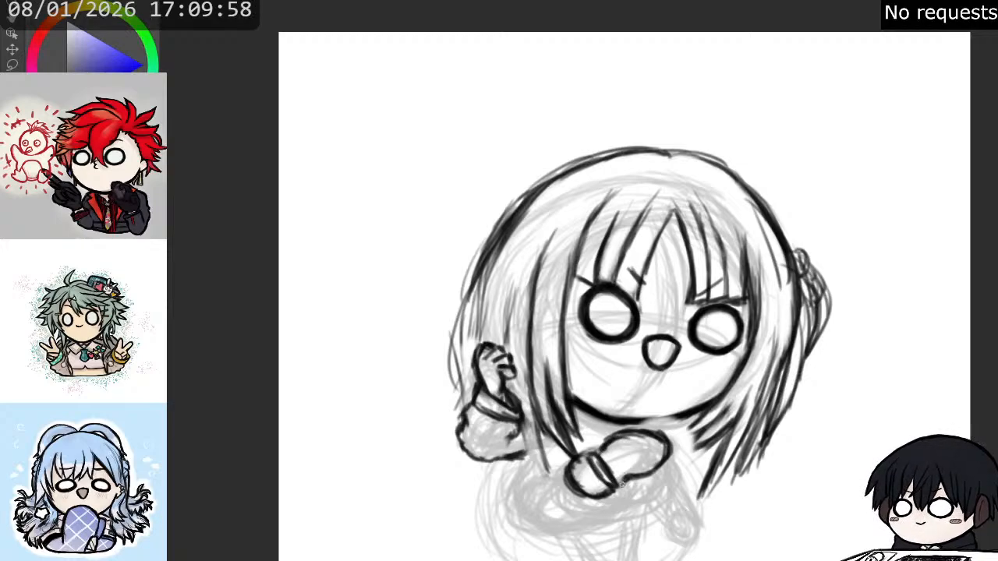
pyautogui.moveTo(627, 479); pyautogui.dragTo(618, 484)
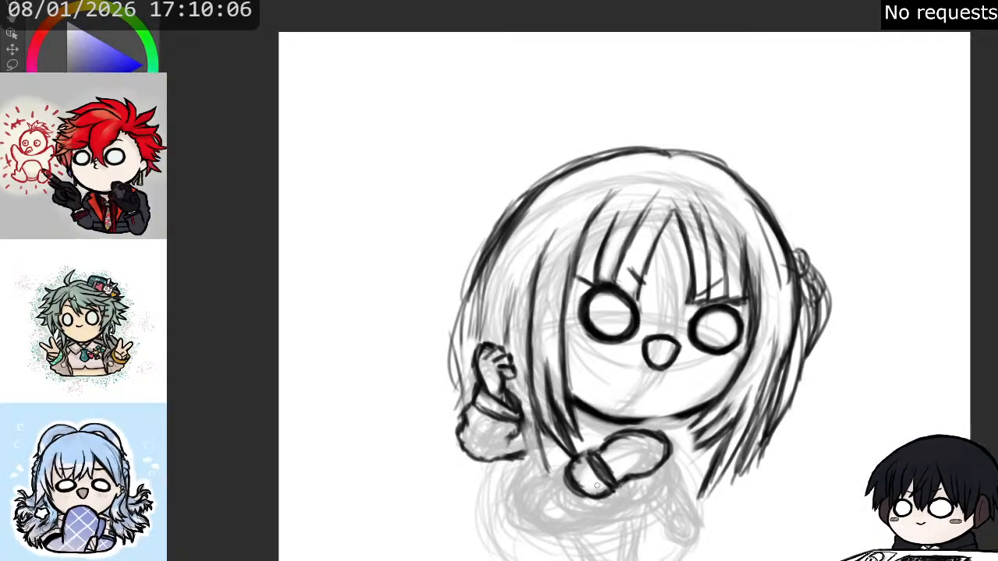
# - Draw a tapered form with a rounded, double-lined end directly below the oval under the chin
pyautogui.moveTo(624, 503); pyautogui.dragTo(632, 503)
pyautogui.moveTo(610, 496); pyautogui.dragTo(647, 498)
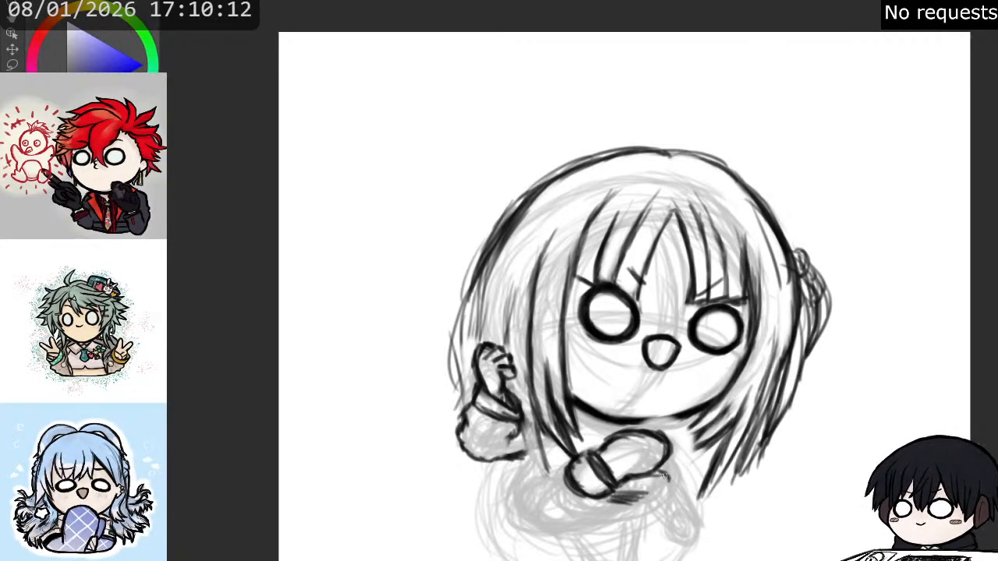
pyautogui.moveTo(640, 494)
pyautogui.mouseDown()
pyautogui.moveTo(653, 485)
pyautogui.moveTo(642, 500)
pyautogui.moveTo(628, 497)
pyautogui.moveTo(641, 503)
pyautogui.moveTo(608, 496)
pyautogui.moveTo(648, 500)
pyautogui.mouseUp()
pyautogui.press('e')
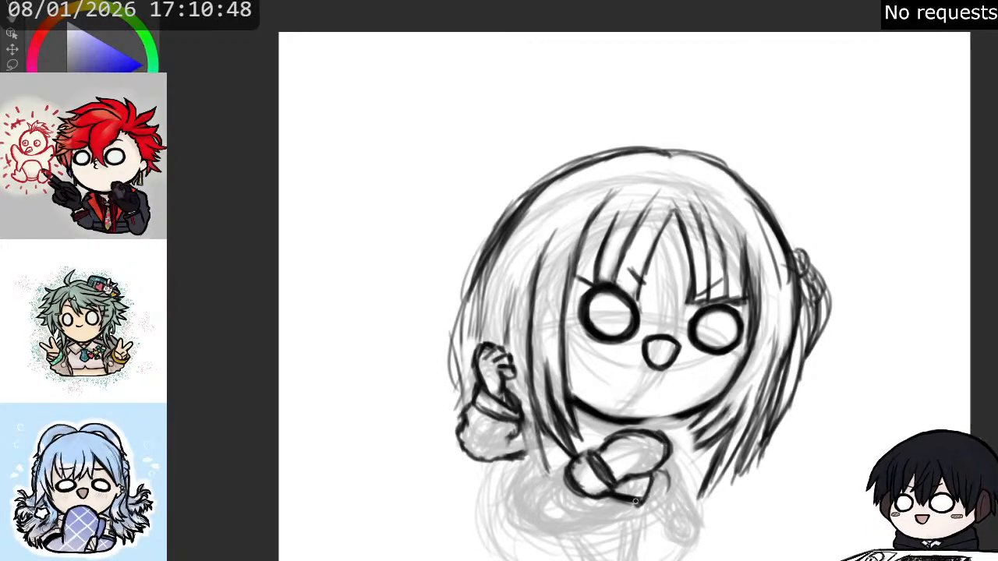
pyautogui.moveTo(636, 503)
pyautogui.mouseDown()
pyautogui.moveTo(659, 472)
pyautogui.moveTo(658, 482)
pyautogui.moveTo(661, 473)
pyautogui.moveTo(670, 478)
pyautogui.moveTo(660, 468)
pyautogui.moveTo(671, 486)
pyautogui.moveTo(647, 510)
pyautogui.mouseUp()
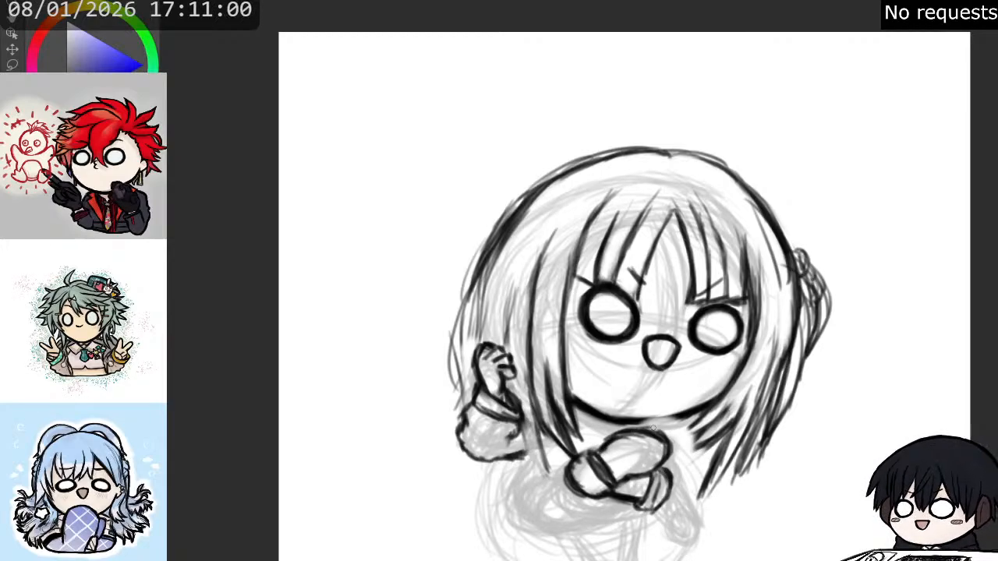
# - Outline the long rounded form below the banded shape, tidy the band, and add a short line descending from its lower edge
pyautogui.moveTo(613, 434); pyautogui.dragTo(591, 450)
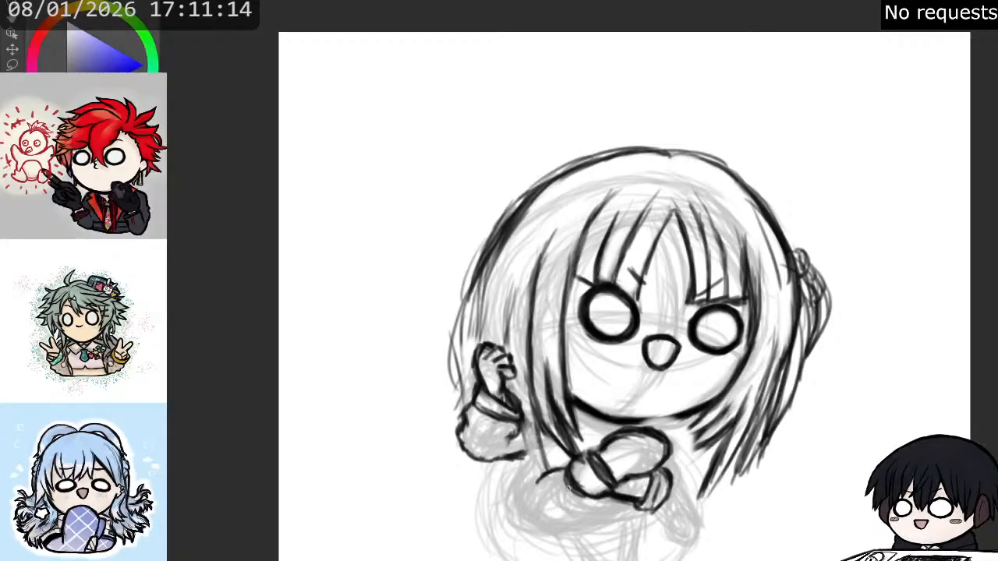
pyautogui.moveTo(543, 534)
pyautogui.mouseDown()
pyautogui.moveTo(620, 518)
pyautogui.moveTo(642, 500)
pyautogui.mouseUp()
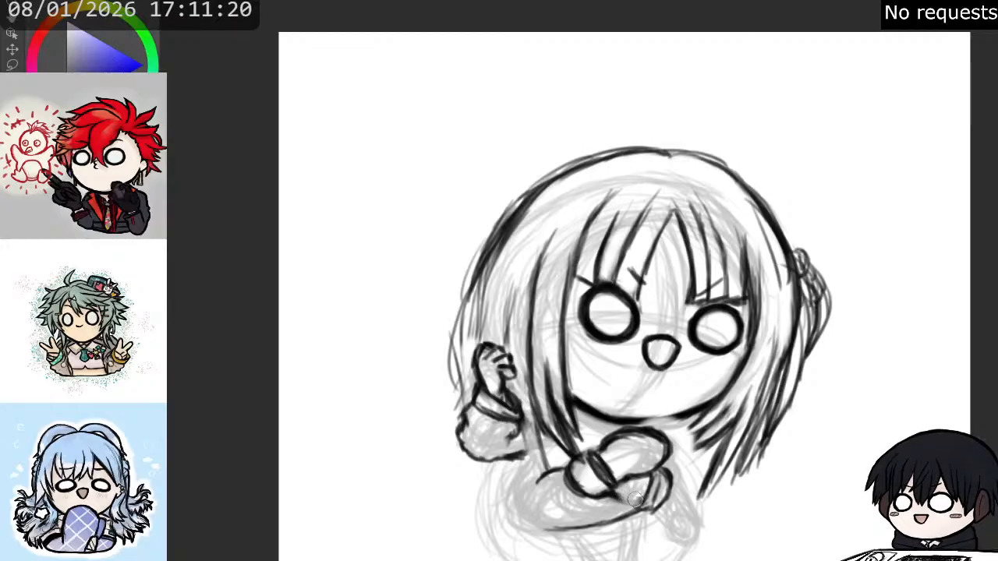
pyautogui.moveTo(613, 482); pyautogui.dragTo(643, 504)
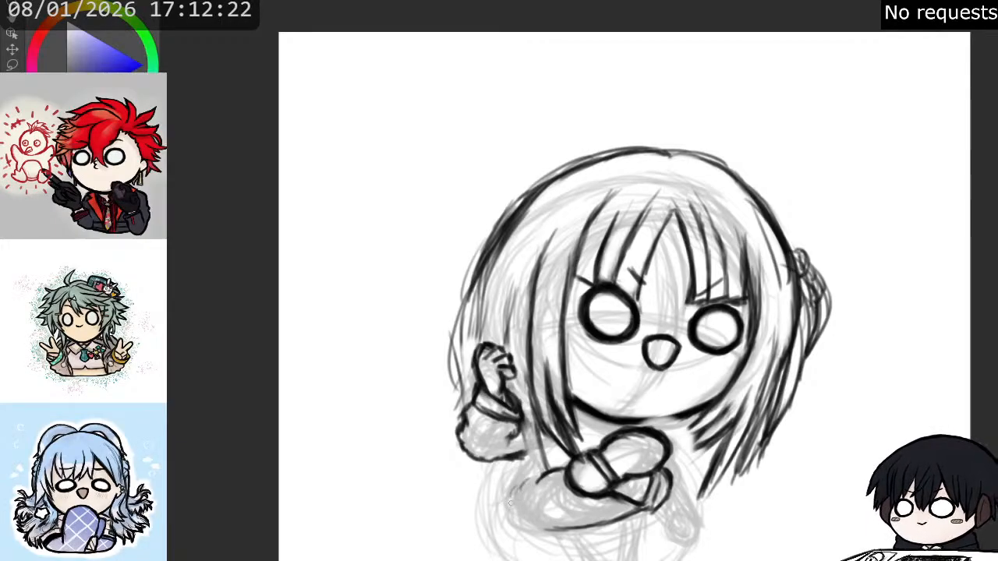
pyautogui.moveTo(513, 487)
pyautogui.mouseDown()
pyautogui.moveTo(526, 528)
pyautogui.moveTo(515, 514)
pyautogui.moveTo(548, 534)
pyautogui.moveTo(516, 511)
pyautogui.moveTo(526, 476)
pyautogui.moveTo(550, 471)
pyautogui.moveTo(514, 498)
pyautogui.moveTo(515, 489)
pyautogui.moveTo(537, 528)
pyautogui.moveTo(558, 534)
pyautogui.moveTo(537, 523)
pyautogui.moveTo(560, 533)
pyautogui.moveTo(635, 519)
pyautogui.moveTo(643, 506)
pyautogui.moveTo(568, 530)
pyautogui.moveTo(585, 530)
pyautogui.moveTo(645, 508)
pyautogui.moveTo(591, 539)
pyautogui.moveTo(576, 533)
pyautogui.moveTo(588, 559)
pyautogui.mouseUp()
# - Draw a slanted ribbed cuff below the right-hand hair tips and add matching ribs to the raised arm's cuff
pyautogui.moveTo(693, 525); pyautogui.dragTo(724, 416)
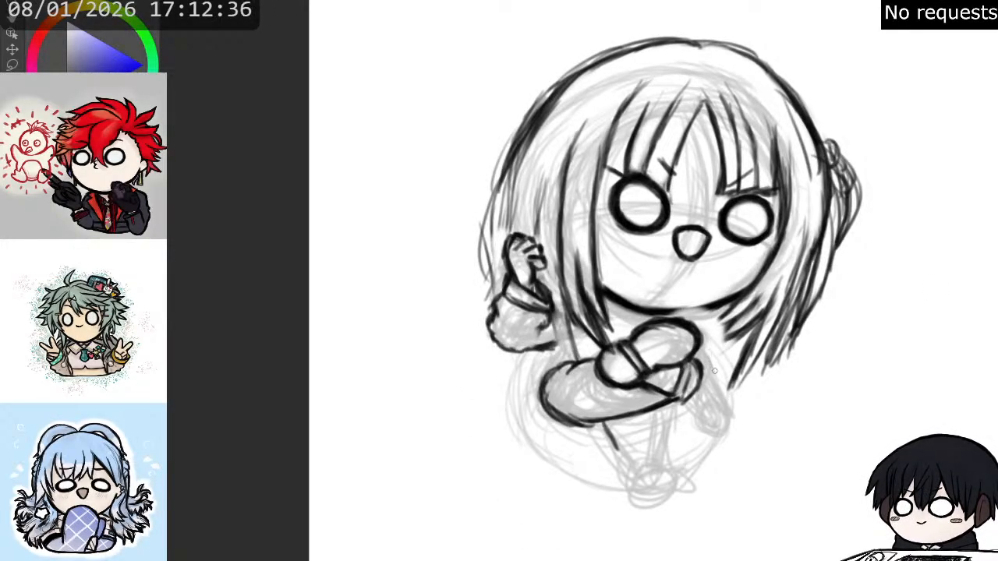
pyautogui.moveTo(700, 350)
pyautogui.mouseDown()
pyautogui.moveTo(726, 389)
pyautogui.moveTo(720, 404)
pyautogui.moveTo(698, 407)
pyautogui.moveTo(726, 387)
pyautogui.moveTo(694, 404)
pyautogui.moveTo(723, 403)
pyautogui.moveTo(712, 401)
pyautogui.moveTo(724, 396)
pyautogui.moveTo(714, 400)
pyautogui.moveTo(717, 377)
pyautogui.moveTo(714, 396)
pyautogui.moveTo(697, 402)
pyautogui.moveTo(721, 373)
pyautogui.moveTo(695, 412)
pyautogui.moveTo(719, 407)
pyautogui.moveTo(720, 392)
pyautogui.moveTo(705, 412)
pyautogui.moveTo(732, 391)
pyautogui.mouseUp()
pyautogui.press('p')
pyautogui.press('p')
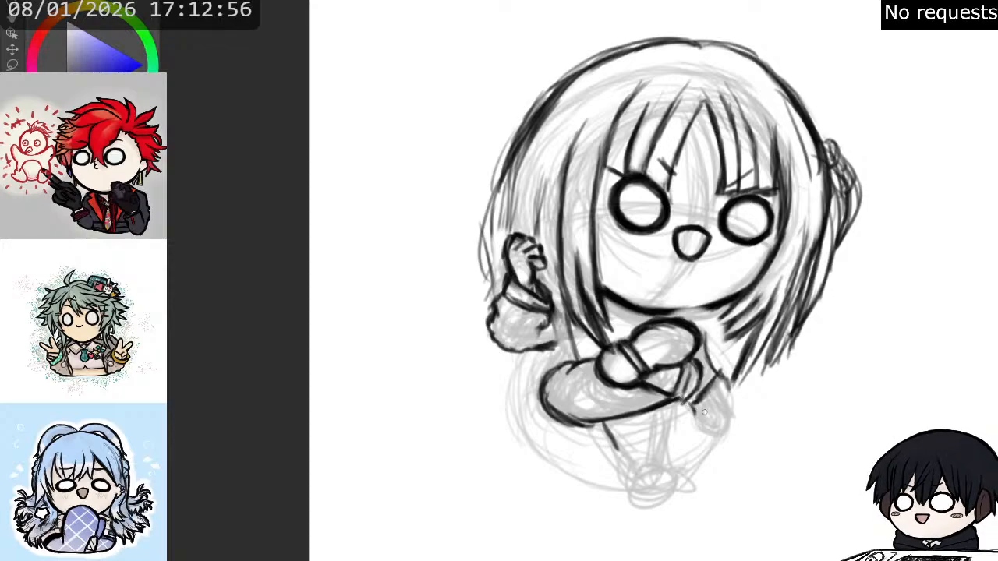
pyautogui.moveTo(697, 416)
pyautogui.mouseDown()
pyautogui.moveTo(718, 411)
pyautogui.moveTo(725, 385)
pyautogui.mouseUp()
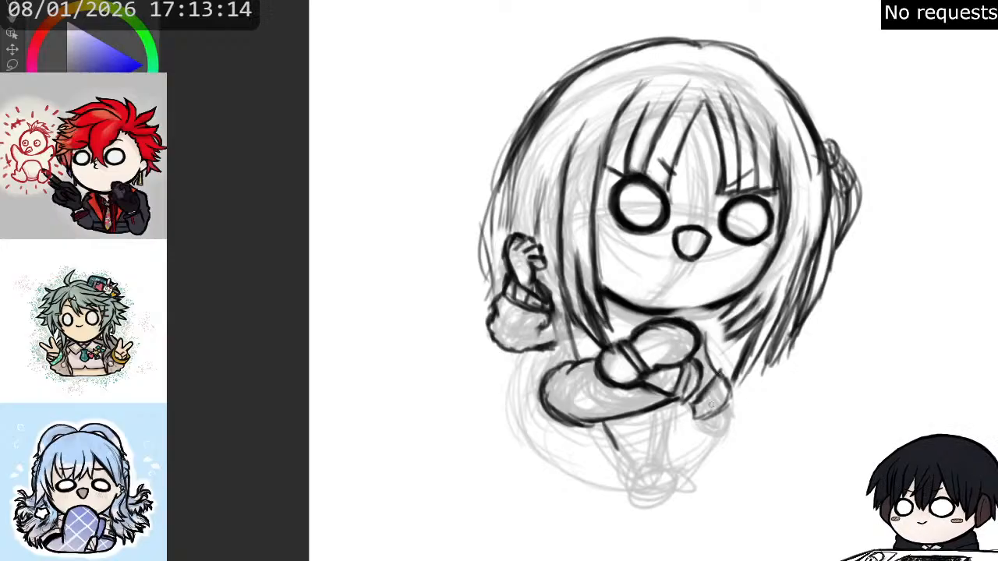
pyautogui.moveTo(708, 396)
pyautogui.mouseDown()
pyautogui.moveTo(715, 383)
pyautogui.moveTo(701, 412)
pyautogui.moveTo(720, 383)
pyautogui.mouseUp()
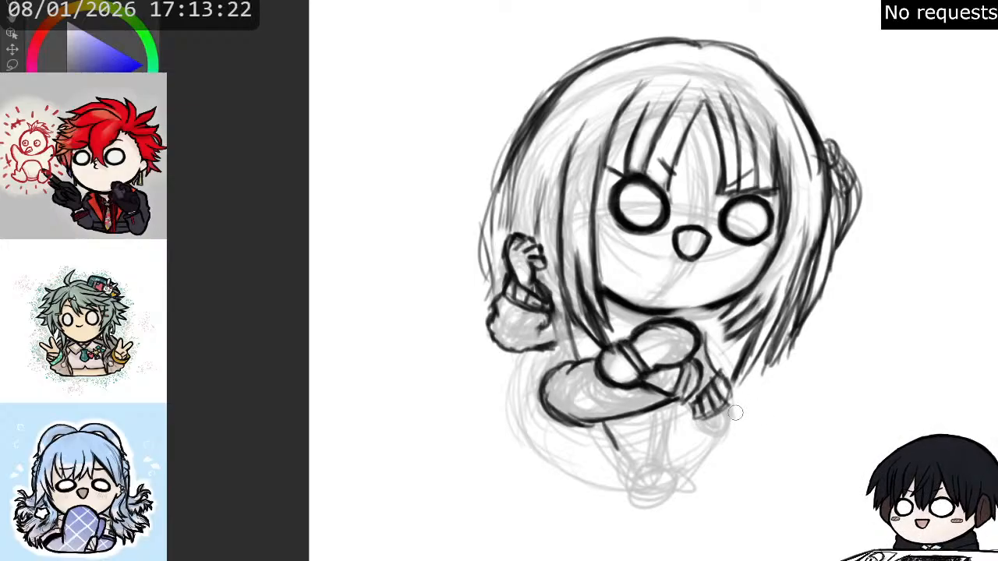
# - Finish the slanted cuff's outer edge, outline the small blocky form below it, and connect the cuff up to the oval
pyautogui.moveTo(728, 403); pyautogui.dragTo(733, 386)
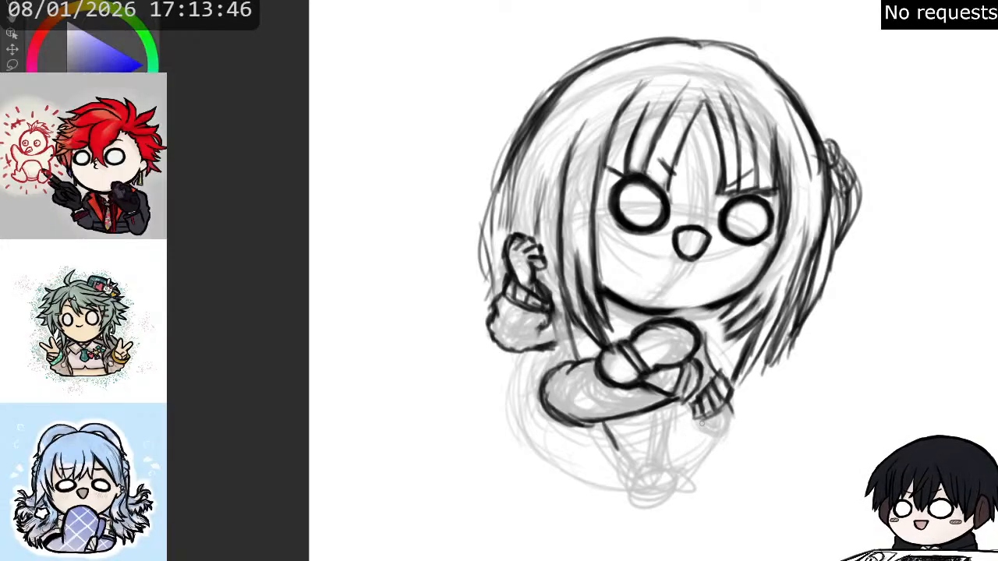
pyautogui.moveTo(698, 421)
pyautogui.mouseDown()
pyautogui.moveTo(734, 417)
pyautogui.moveTo(713, 419)
pyautogui.moveTo(734, 421)
pyautogui.moveTo(733, 431)
pyautogui.moveTo(698, 420)
pyautogui.mouseUp()
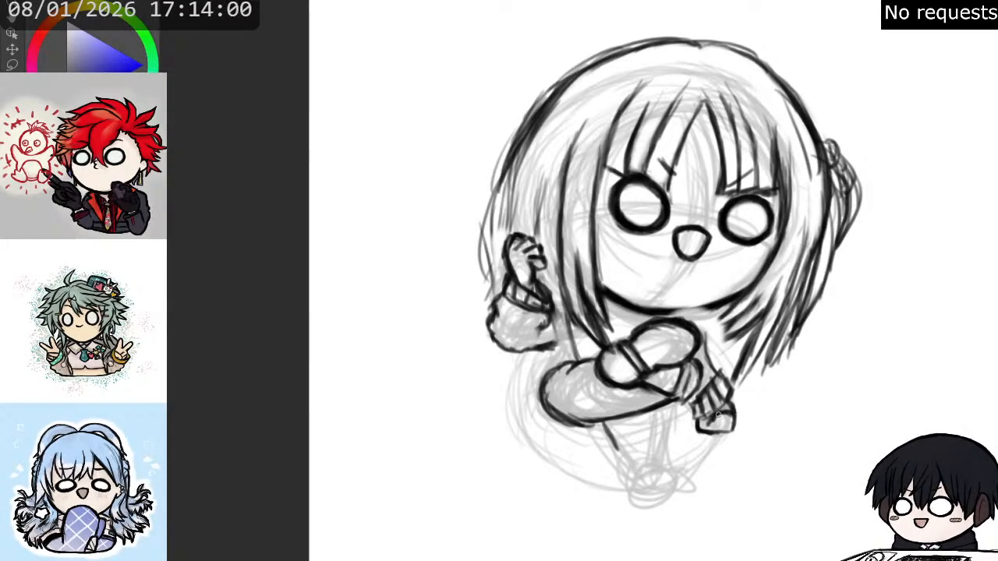
pyautogui.moveTo(736, 415)
pyautogui.mouseDown()
pyautogui.moveTo(734, 430)
pyautogui.moveTo(702, 418)
pyautogui.mouseUp()
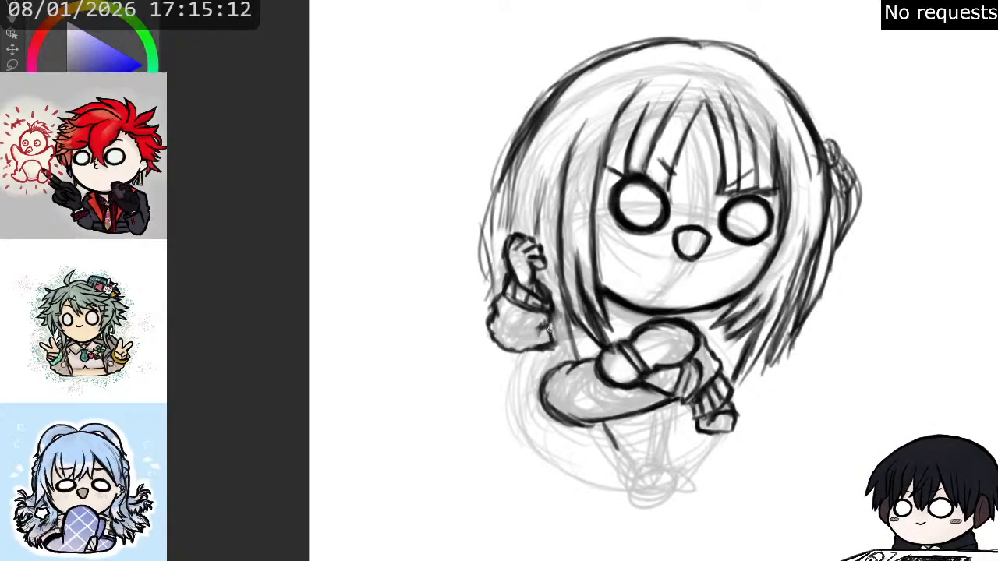
# - Draw a short line below the raised sleeve and reshape the right-hand hair tips into a longer, pointed lock
pyautogui.moveTo(548, 337); pyautogui.dragTo(557, 364)
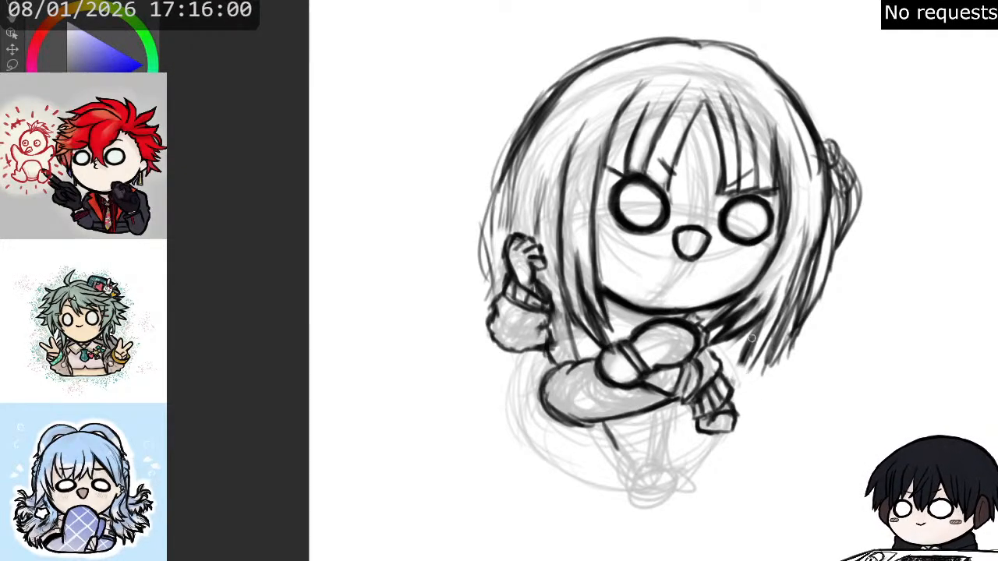
pyautogui.press('e')
pyautogui.moveTo(733, 350)
pyautogui.mouseDown()
pyautogui.moveTo(759, 333)
pyautogui.moveTo(745, 365)
pyautogui.mouseUp()
pyautogui.press('b')
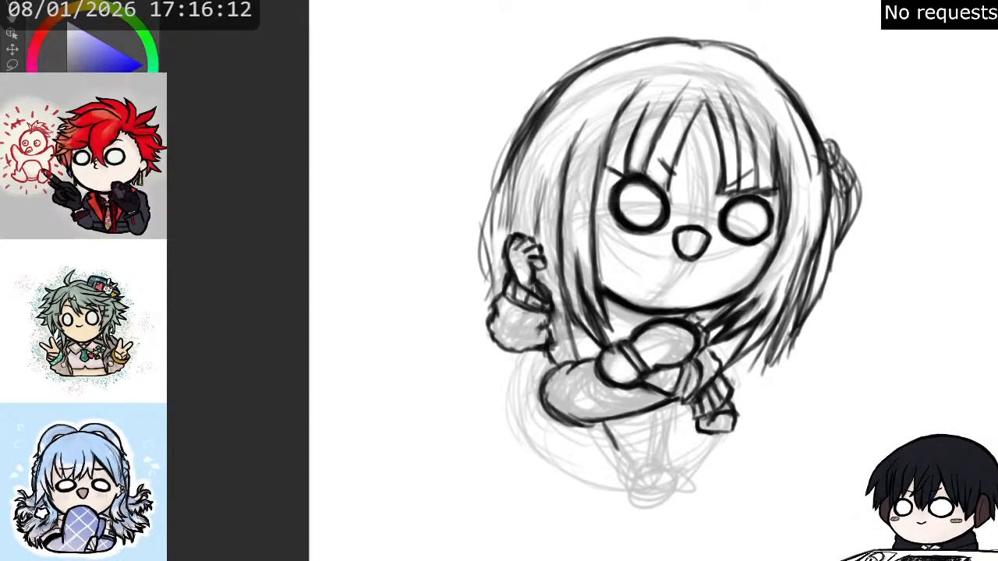
pyautogui.moveTo(774, 348)
pyautogui.mouseDown()
pyautogui.moveTo(753, 375)
pyautogui.moveTo(794, 313)
pyautogui.moveTo(760, 372)
pyautogui.moveTo(790, 337)
pyautogui.moveTo(793, 282)
pyautogui.moveTo(737, 393)
pyautogui.moveTo(787, 326)
pyautogui.moveTo(748, 384)
pyautogui.moveTo(792, 333)
pyautogui.moveTo(787, 343)
pyautogui.moveTo(800, 306)
pyautogui.moveTo(800, 243)
pyautogui.mouseUp()
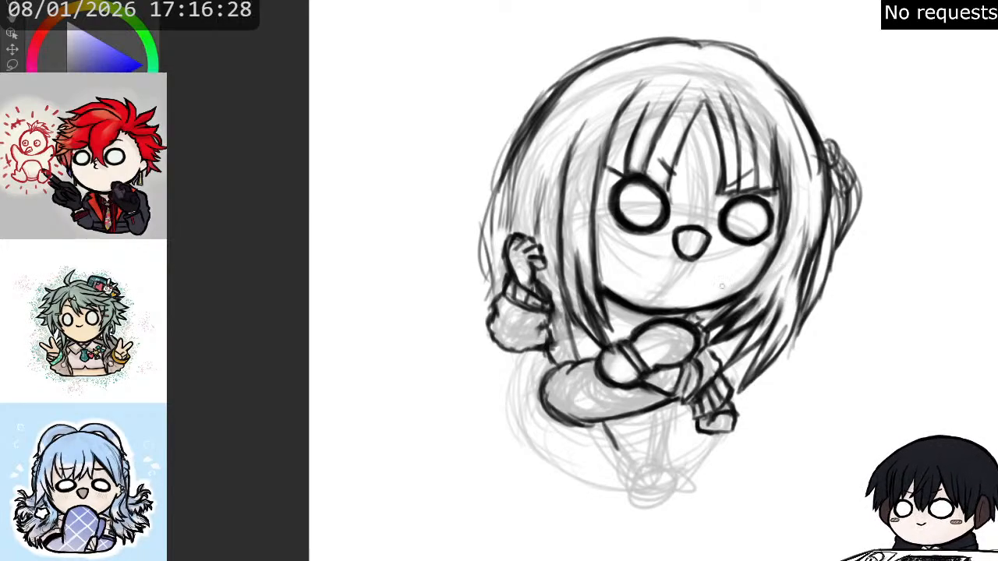
# - Draw dark hair strands between the raised sleeve and the face, running down to the folded form below
pyautogui.moveTo(552, 312)
pyautogui.mouseDown()
pyautogui.moveTo(574, 365)
pyautogui.moveTo(566, 303)
pyautogui.moveTo(570, 339)
pyautogui.mouseUp()
pyautogui.press('e')
pyautogui.press('e')
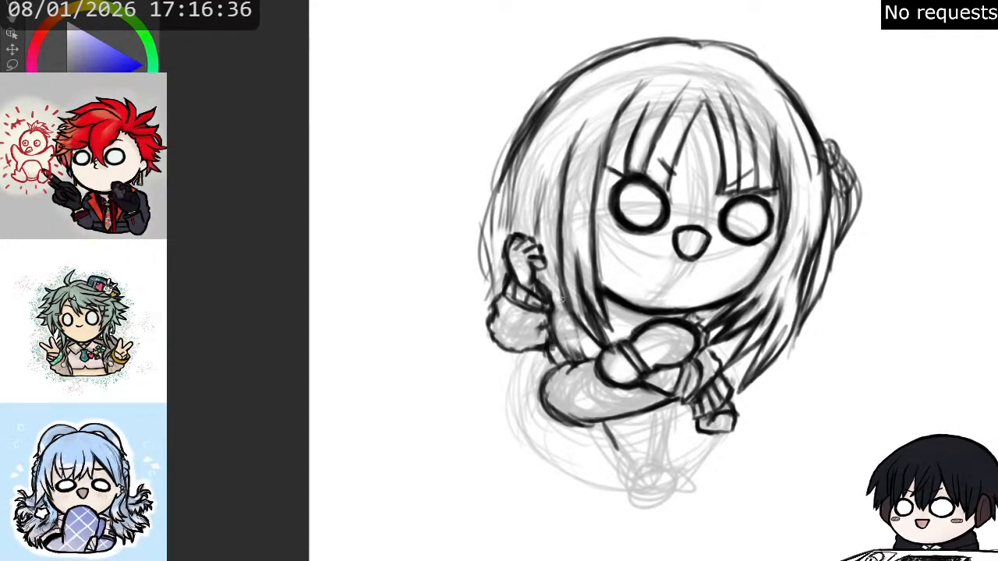
pyautogui.moveTo(558, 297); pyautogui.dragTo(584, 348)
pyautogui.moveTo(566, 316); pyautogui.dragTo(582, 363)
pyautogui.moveTo(555, 316); pyautogui.dragTo(567, 360)
pyautogui.moveTo(559, 347); pyautogui.dragTo(570, 359)
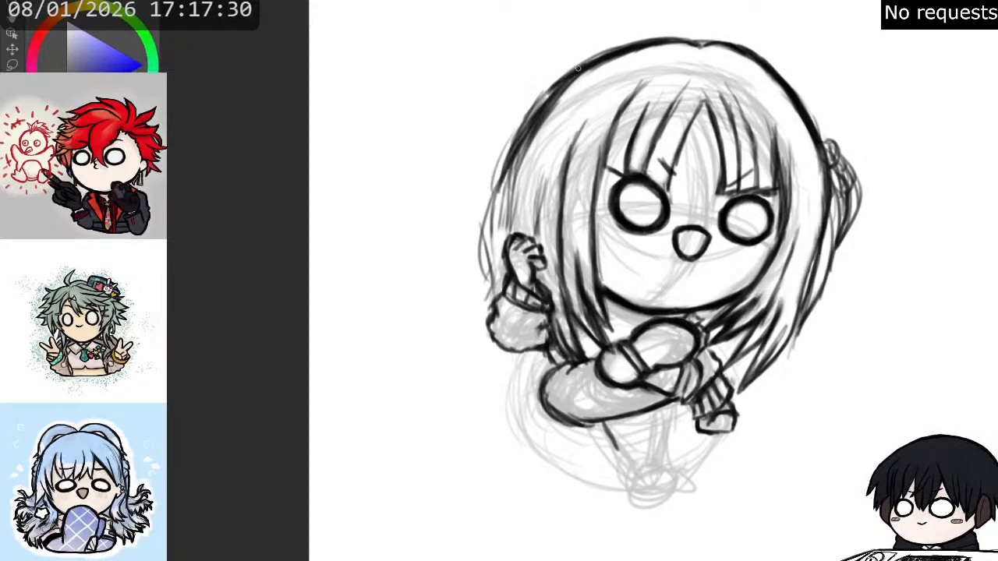
# - Ink the outer contour of the left-hand hair from the crown down to the raised sleeve
pyautogui.moveTo(570, 78); pyautogui.dragTo(521, 129)
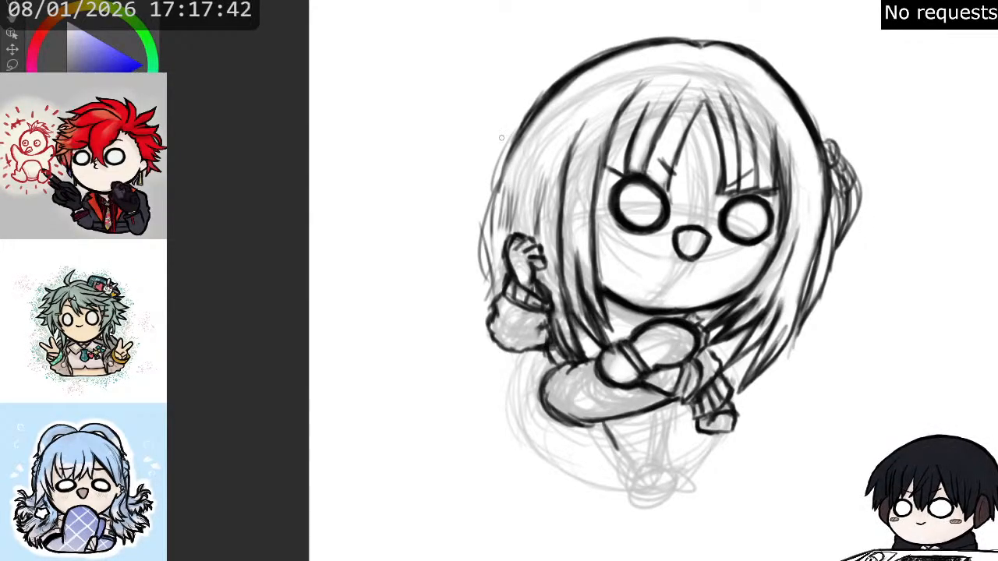
pyautogui.moveTo(532, 114); pyautogui.dragTo(498, 176)
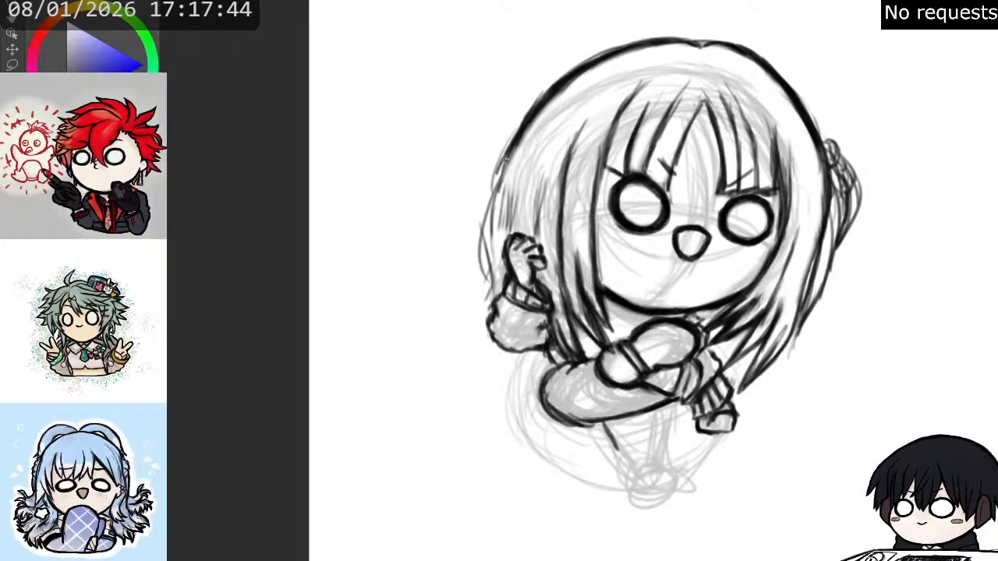
pyautogui.moveTo(516, 142); pyautogui.dragTo(487, 208)
pyautogui.moveTo(509, 164); pyautogui.dragTo(471, 247)
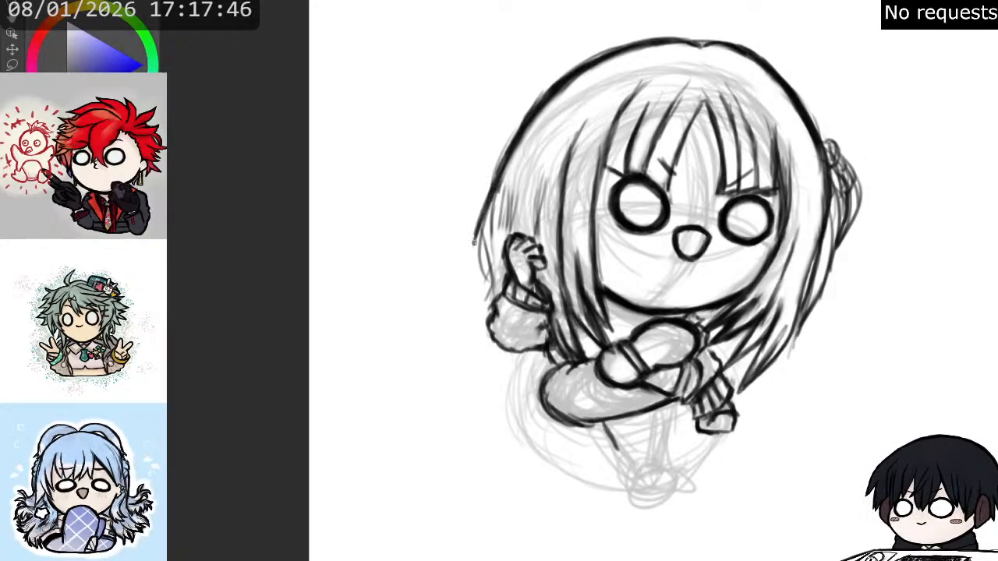
pyautogui.moveTo(499, 184); pyautogui.dragTo(478, 258)
pyautogui.moveTo(496, 207); pyautogui.dragTo(473, 280)
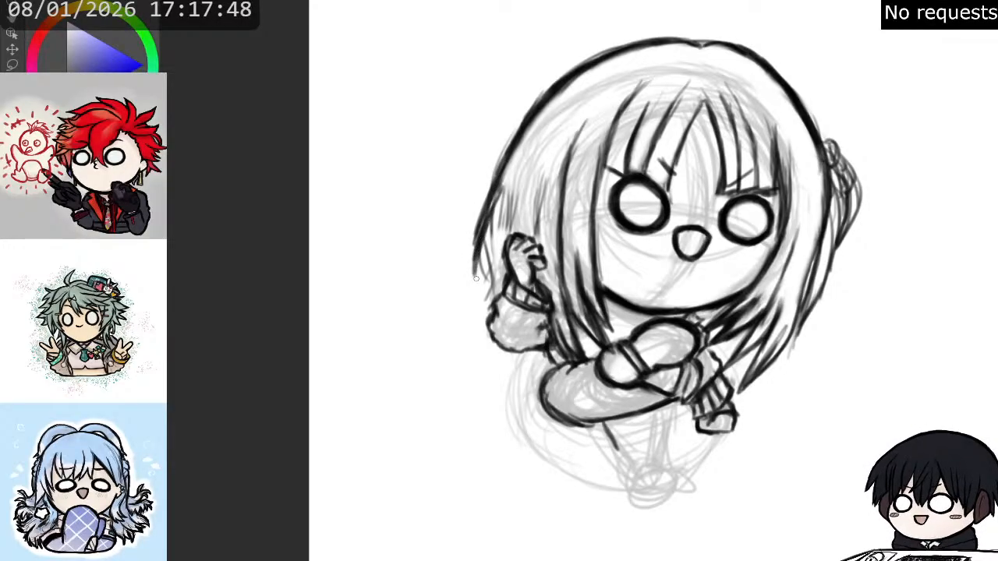
pyautogui.moveTo(483, 238); pyautogui.dragTo(484, 296)
pyautogui.moveTo(488, 261)
pyautogui.mouseDown()
pyautogui.moveTo(481, 301)
pyautogui.moveTo(492, 302)
pyautogui.mouseUp()
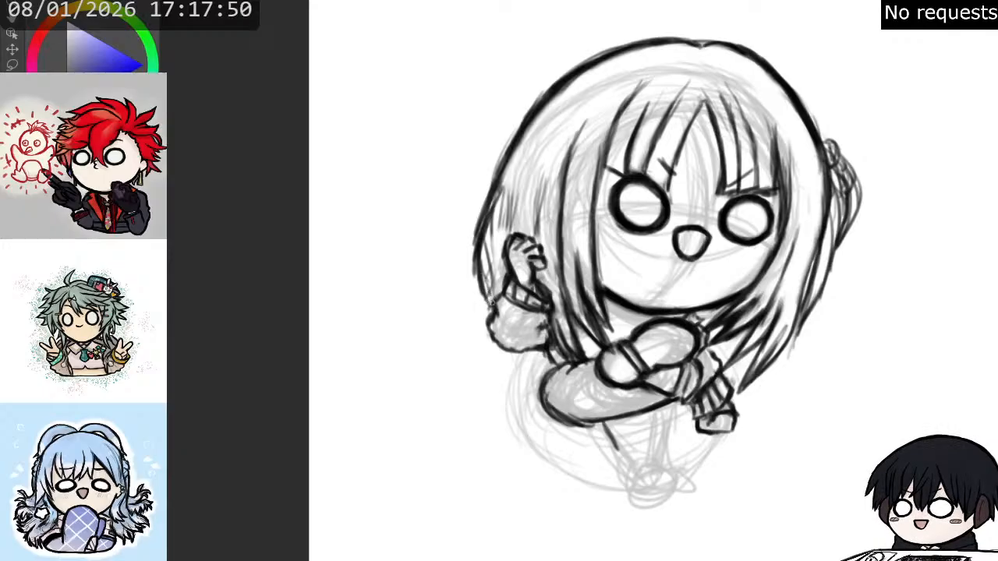
pyautogui.moveTo(482, 263); pyautogui.dragTo(485, 290)
pyautogui.moveTo(484, 287); pyautogui.dragTo(491, 302)
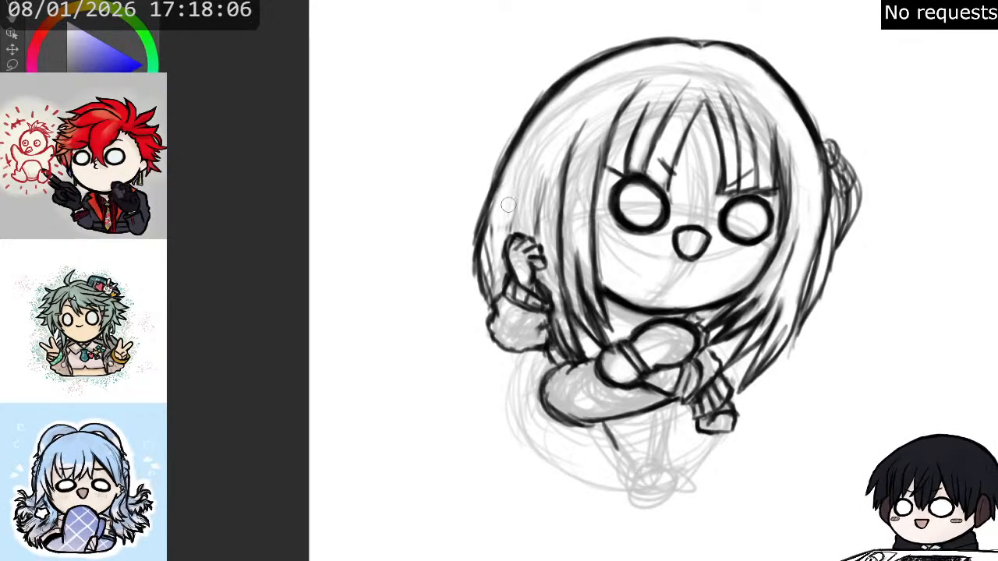
# - Add inner strands to the left-hand hair and the fringe's outer side, and draw a beaded collar under the chin
pyautogui.moveTo(501, 215)
pyautogui.mouseDown()
pyautogui.moveTo(489, 251)
pyautogui.moveTo(493, 284)
pyautogui.mouseUp()
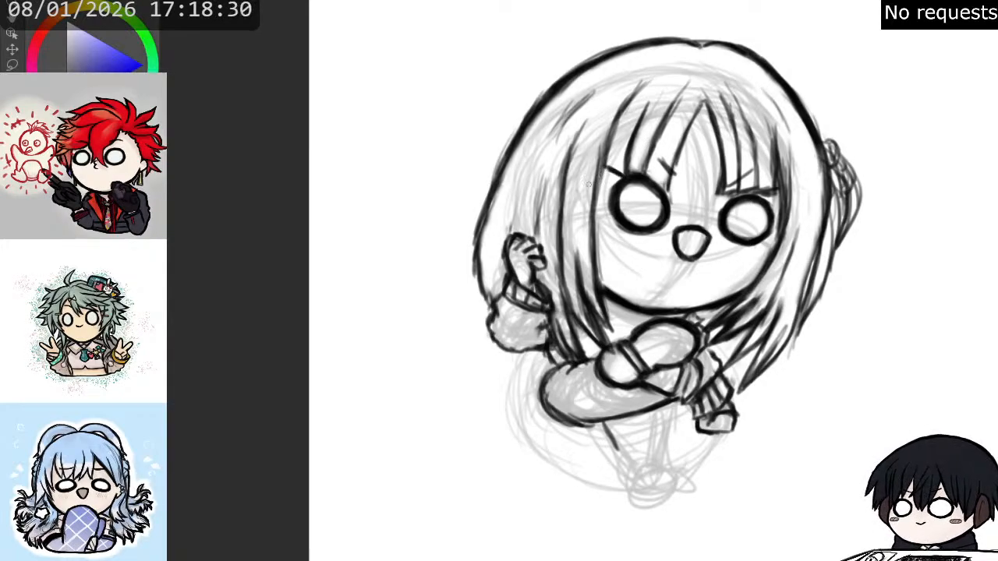
pyautogui.moveTo(603, 167); pyautogui.dragTo(624, 120)
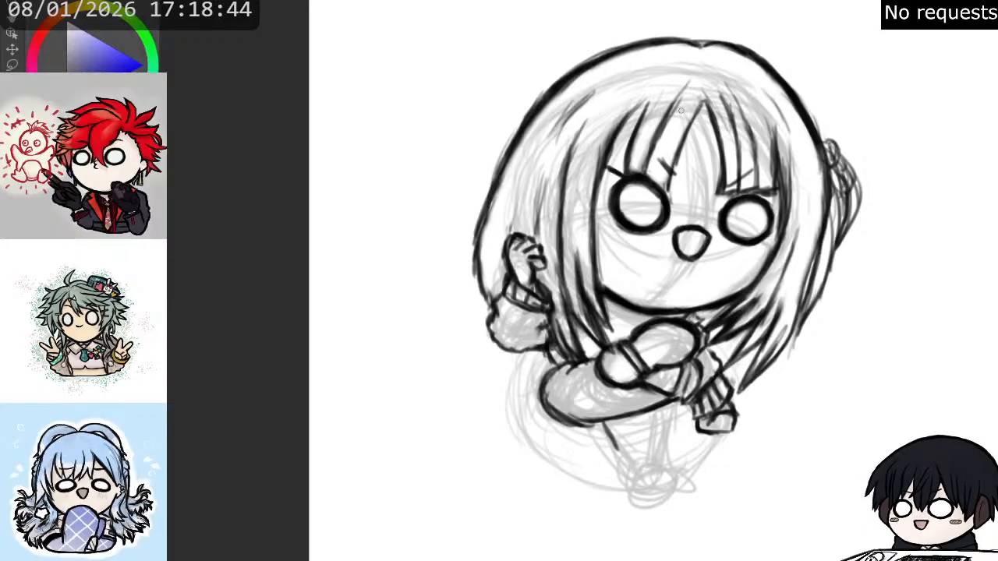
pyautogui.moveTo(761, 111)
pyautogui.mouseDown()
pyautogui.moveTo(773, 146)
pyautogui.moveTo(764, 107)
pyautogui.mouseUp()
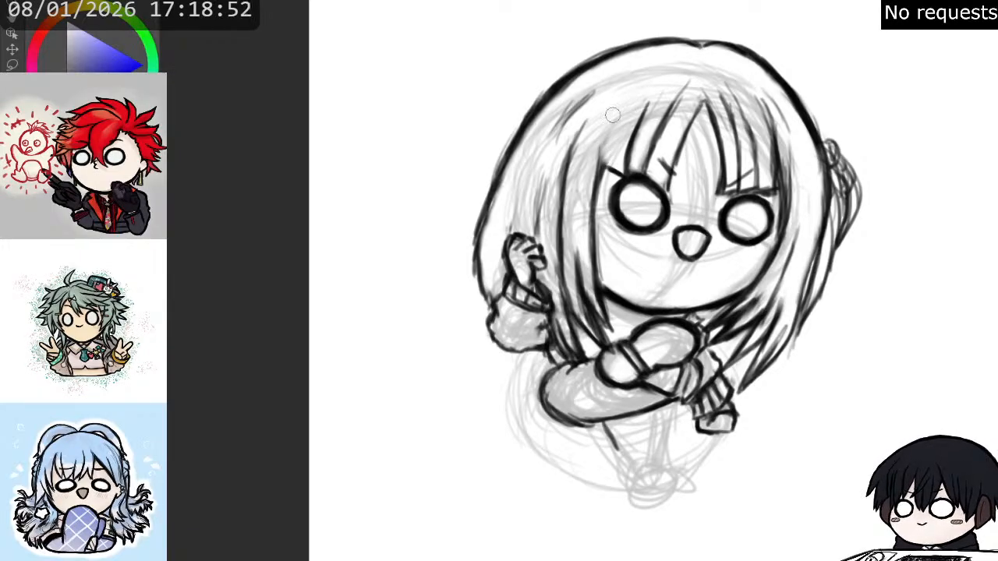
pyautogui.moveTo(606, 154)
pyautogui.mouseDown()
pyautogui.moveTo(635, 95)
pyautogui.moveTo(616, 117)
pyautogui.mouseUp()
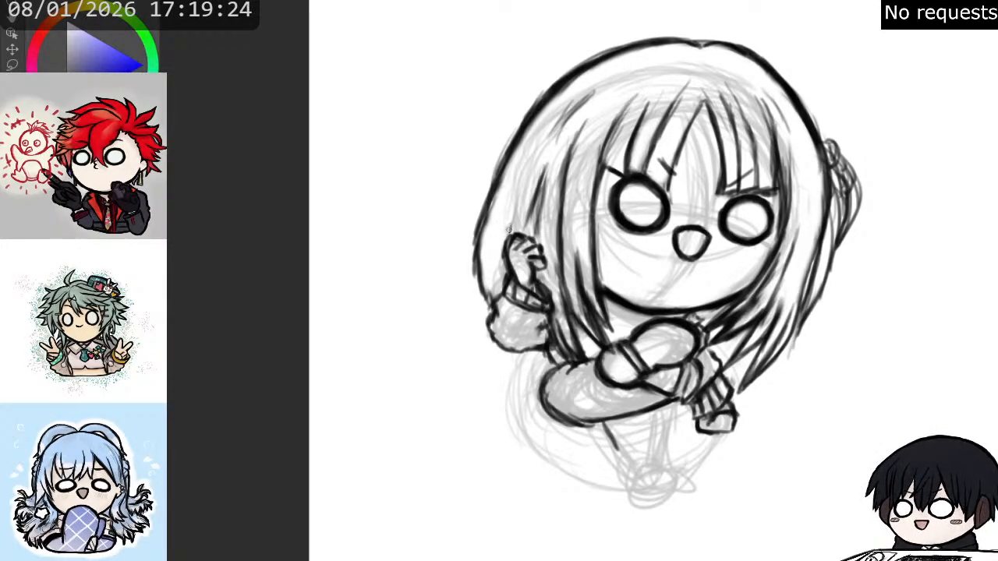
pyautogui.moveTo(486, 287); pyautogui.dragTo(501, 234)
pyautogui.moveTo(496, 268)
pyautogui.mouseDown()
pyautogui.moveTo(529, 171)
pyautogui.moveTo(515, 194)
pyautogui.mouseUp()
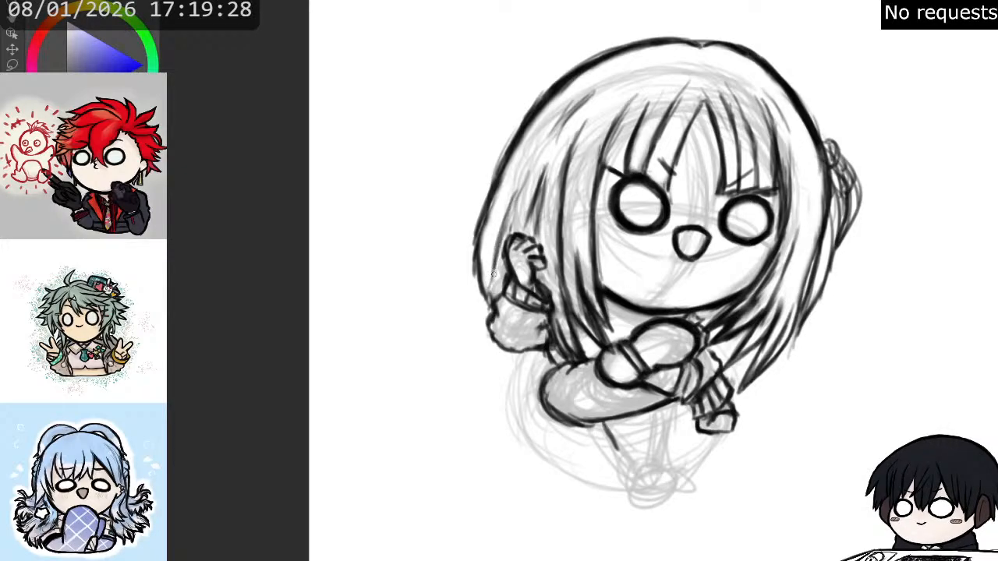
pyautogui.moveTo(494, 285); pyautogui.dragTo(510, 223)
pyautogui.moveTo(498, 262); pyautogui.dragTo(534, 173)
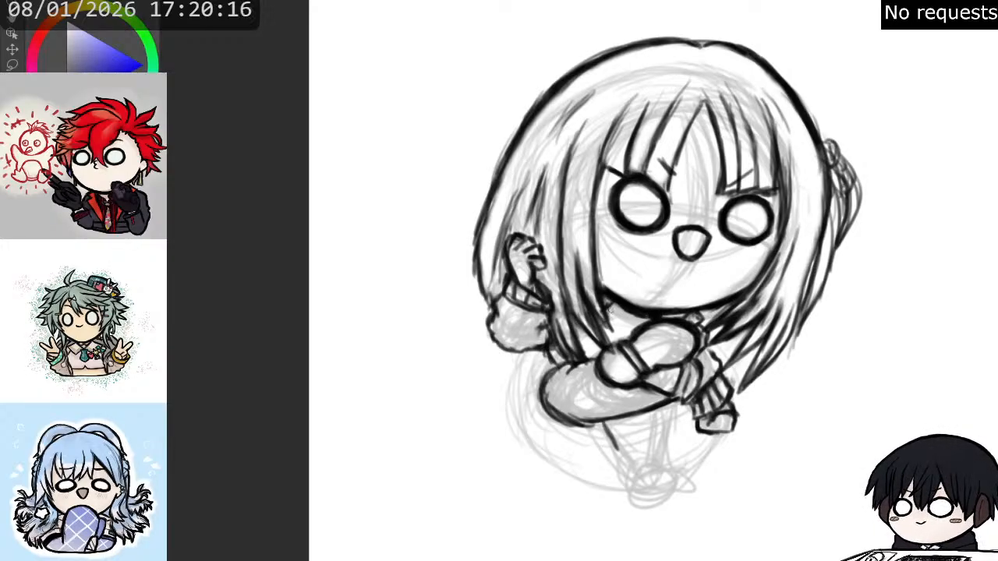
pyautogui.moveTo(615, 316)
pyautogui.mouseDown()
pyautogui.moveTo(650, 320)
pyautogui.moveTo(619, 334)
pyautogui.moveTo(634, 335)
pyautogui.moveTo(634, 326)
pyautogui.moveTo(610, 318)
pyautogui.moveTo(602, 326)
pyautogui.moveTo(619, 334)
pyautogui.moveTo(603, 319)
pyautogui.moveTo(692, 319)
pyautogui.moveTo(667, 331)
pyautogui.moveTo(588, 335)
pyautogui.moveTo(578, 326)
pyautogui.moveTo(570, 338)
pyautogui.moveTo(578, 326)
pyautogui.moveTo(589, 346)
pyautogui.mouseUp()
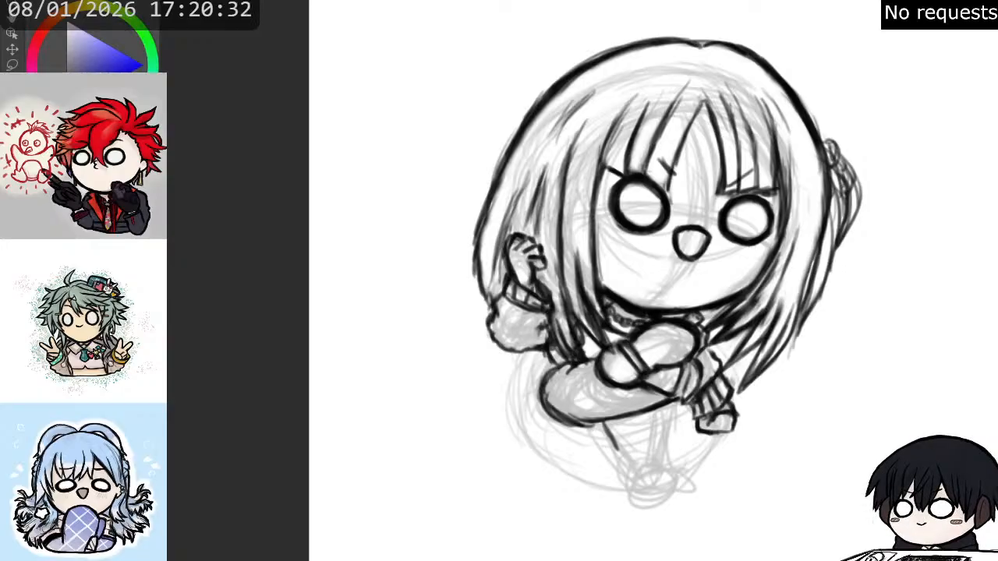
# - Outline the flared garment behind the long rounded form, and redraw that form's left end shorter and further in
pyautogui.moveTo(521, 349)
pyautogui.mouseDown()
pyautogui.moveTo(525, 395)
pyautogui.moveTo(511, 411)
pyautogui.moveTo(506, 398)
pyautogui.moveTo(509, 382)
pyautogui.moveTo(526, 427)
pyautogui.moveTo(520, 419)
pyautogui.moveTo(542, 400)
pyautogui.moveTo(525, 429)
pyautogui.moveTo(531, 441)
pyautogui.moveTo(526, 424)
pyautogui.moveTo(537, 428)
pyautogui.moveTo(556, 406)
pyautogui.moveTo(551, 433)
pyautogui.moveTo(592, 446)
pyautogui.moveTo(674, 418)
pyautogui.mouseUp()
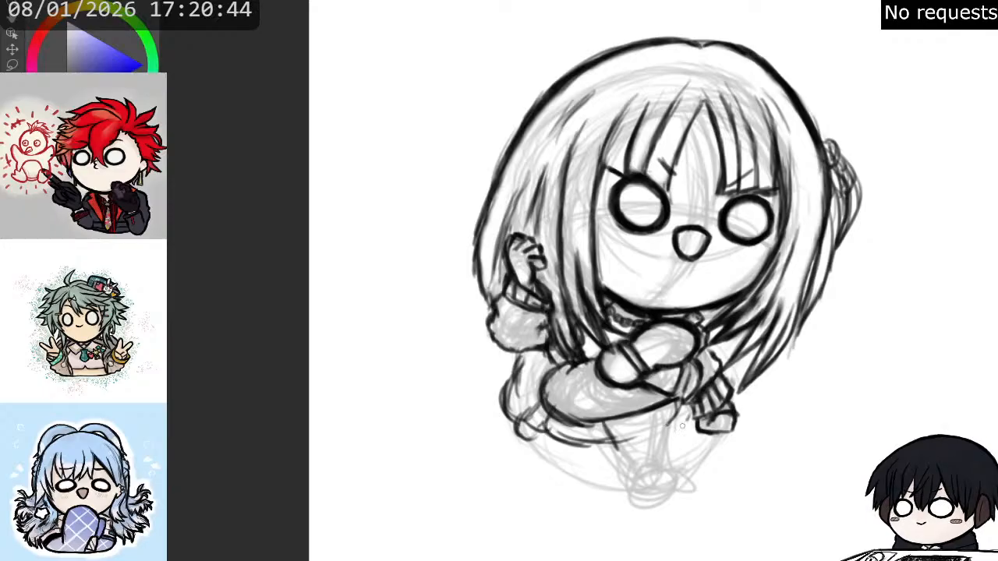
pyautogui.moveTo(566, 374)
pyautogui.mouseDown()
pyautogui.moveTo(549, 393)
pyautogui.moveTo(550, 378)
pyautogui.moveTo(570, 376)
pyautogui.moveTo(565, 413)
pyautogui.moveTo(574, 374)
pyautogui.moveTo(583, 417)
pyautogui.moveTo(572, 414)
pyautogui.moveTo(629, 409)
pyautogui.mouseUp()
pyautogui.moveTo(557, 377)
pyautogui.mouseDown()
pyautogui.moveTo(549, 407)
pyautogui.moveTo(577, 418)
pyautogui.mouseUp()
pyautogui.press('p')
pyautogui.moveTo(570, 366)
pyautogui.mouseDown()
pyautogui.moveTo(571, 406)
pyautogui.moveTo(597, 418)
pyautogui.moveTo(636, 412)
pyautogui.moveTo(616, 422)
pyautogui.moveTo(646, 404)
pyautogui.moveTo(668, 418)
pyautogui.mouseUp()
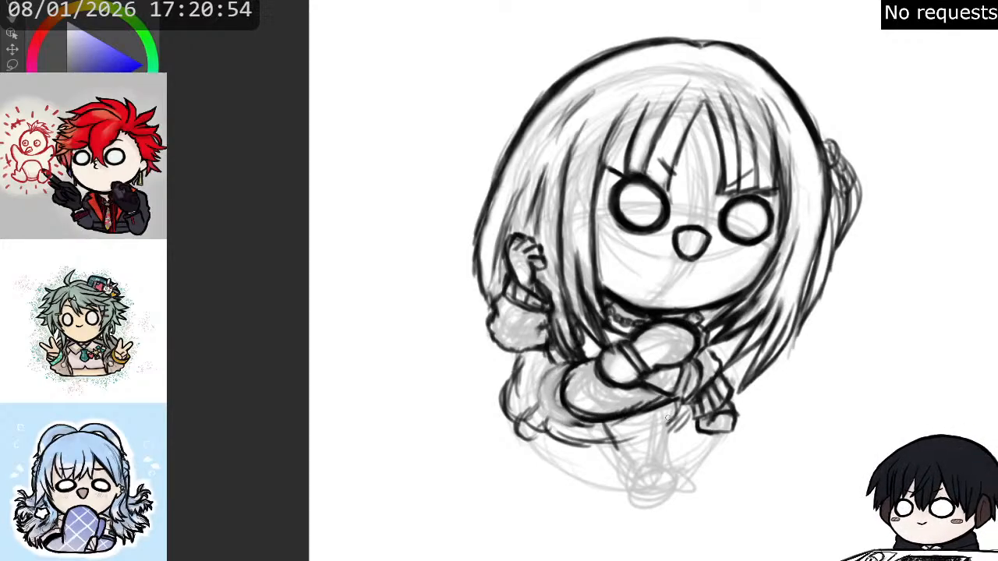
# - Draw the hem with its small pointed opening below the rounded form, the lower garment folds, and a laced boot underneath
pyautogui.moveTo(602, 437)
pyautogui.mouseDown()
pyautogui.moveTo(629, 473)
pyautogui.moveTo(659, 453)
pyautogui.moveTo(675, 406)
pyautogui.moveTo(669, 449)
pyautogui.moveTo(612, 448)
pyautogui.moveTo(628, 462)
pyautogui.moveTo(672, 446)
pyautogui.mouseUp()
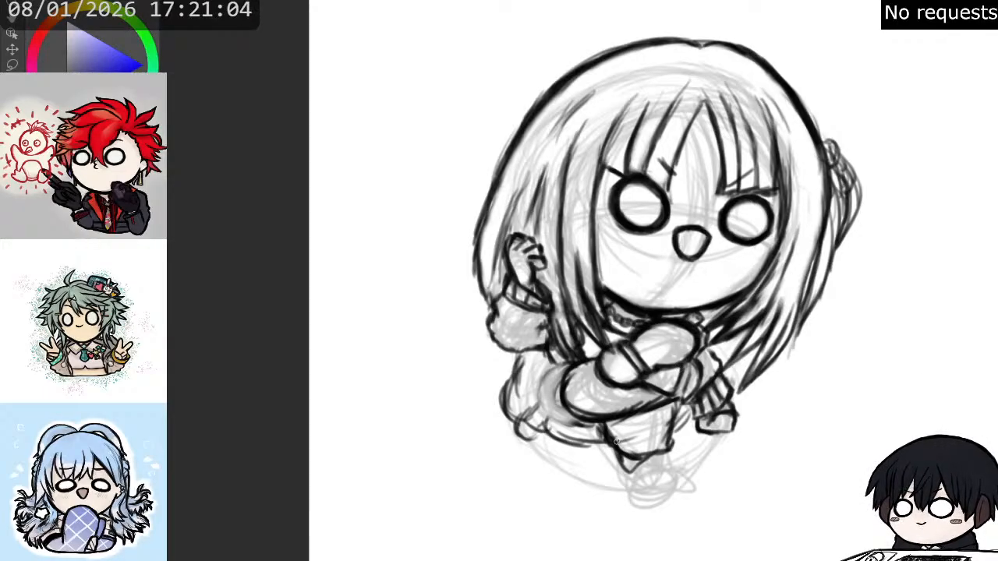
pyautogui.moveTo(612, 450)
pyautogui.mouseDown()
pyautogui.moveTo(666, 462)
pyautogui.moveTo(682, 439)
pyautogui.moveTo(655, 435)
pyautogui.moveTo(663, 463)
pyautogui.moveTo(633, 478)
pyautogui.moveTo(676, 457)
pyautogui.moveTo(630, 481)
pyautogui.moveTo(627, 495)
pyautogui.moveTo(635, 501)
pyautogui.moveTo(640, 488)
pyautogui.moveTo(633, 503)
pyautogui.moveTo(673, 484)
pyautogui.moveTo(664, 474)
pyautogui.moveTo(644, 509)
pyautogui.moveTo(621, 509)
pyautogui.mouseUp()
pyautogui.moveTo(639, 458)
pyautogui.mouseDown()
pyautogui.moveTo(641, 472)
pyautogui.moveTo(652, 458)
pyautogui.moveTo(655, 479)
pyautogui.moveTo(637, 482)
pyautogui.moveTo(655, 492)
pyautogui.moveTo(646, 483)
pyautogui.moveTo(654, 477)
pyautogui.moveTo(658, 493)
pyautogui.moveTo(669, 475)
pyautogui.moveTo(667, 512)
pyautogui.moveTo(627, 510)
pyautogui.moveTo(634, 473)
pyautogui.moveTo(630, 510)
pyautogui.moveTo(661, 496)
pyautogui.moveTo(675, 472)
pyautogui.moveTo(678, 495)
pyautogui.mouseUp()
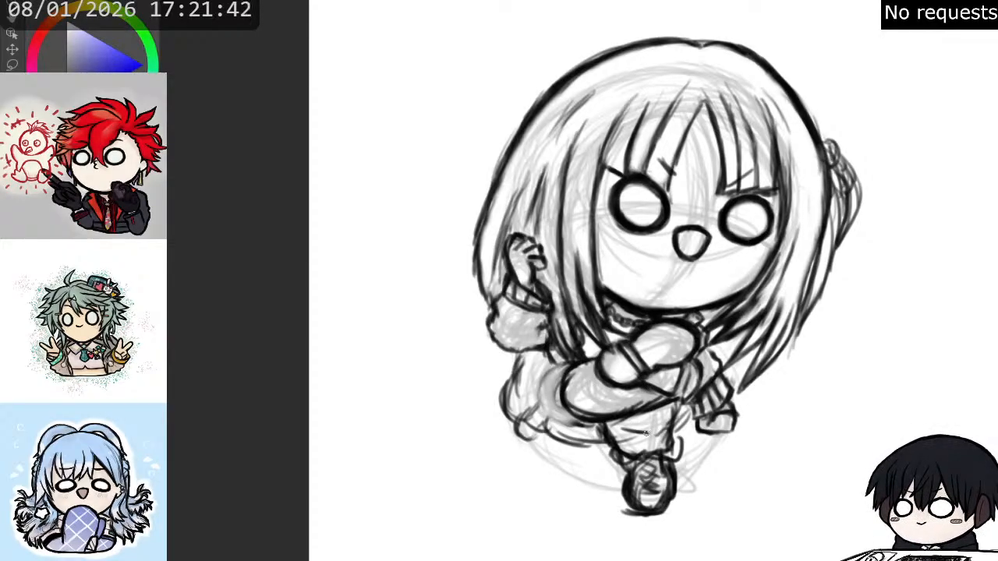
pyautogui.moveTo(627, 429)
pyautogui.mouseDown()
pyautogui.moveTo(653, 418)
pyautogui.moveTo(627, 426)
pyautogui.mouseUp()
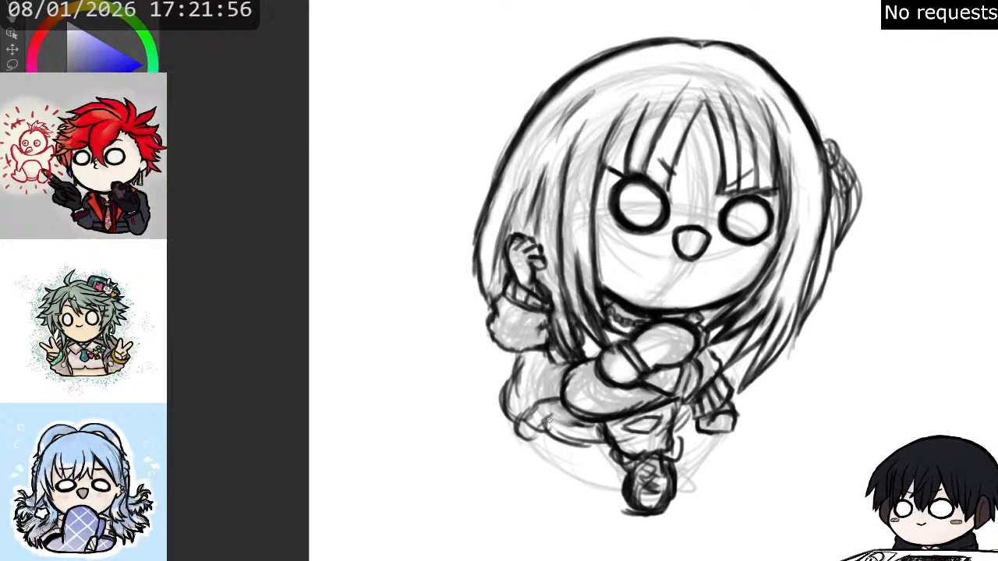
pyautogui.moveTo(541, 430); pyautogui.dragTo(597, 435)
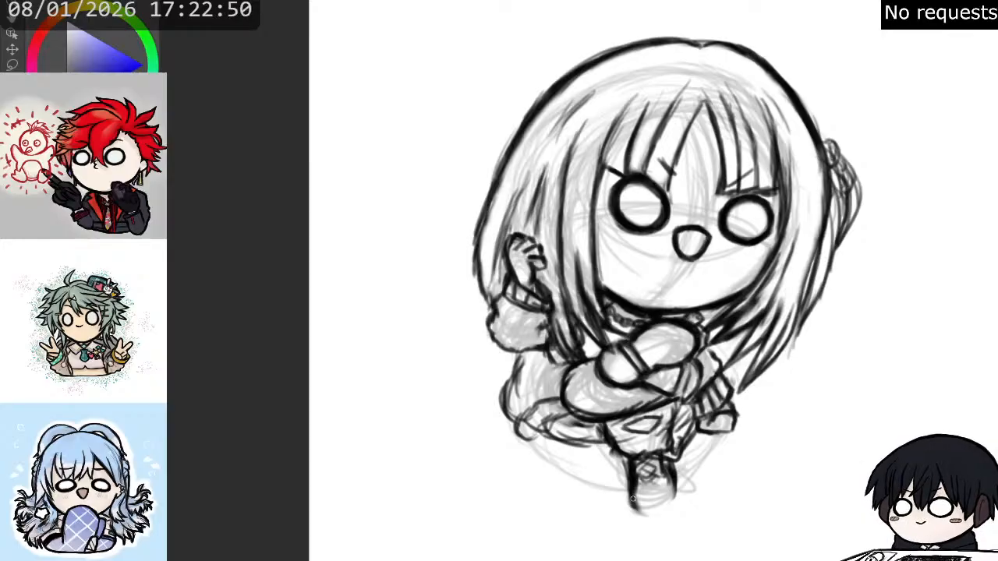
pyautogui.moveTo(632, 498)
pyautogui.mouseDown()
pyautogui.moveTo(647, 517)
pyautogui.moveTo(635, 508)
pyautogui.moveTo(674, 506)
pyautogui.moveTo(671, 518)
pyautogui.moveTo(675, 487)
pyautogui.mouseUp()
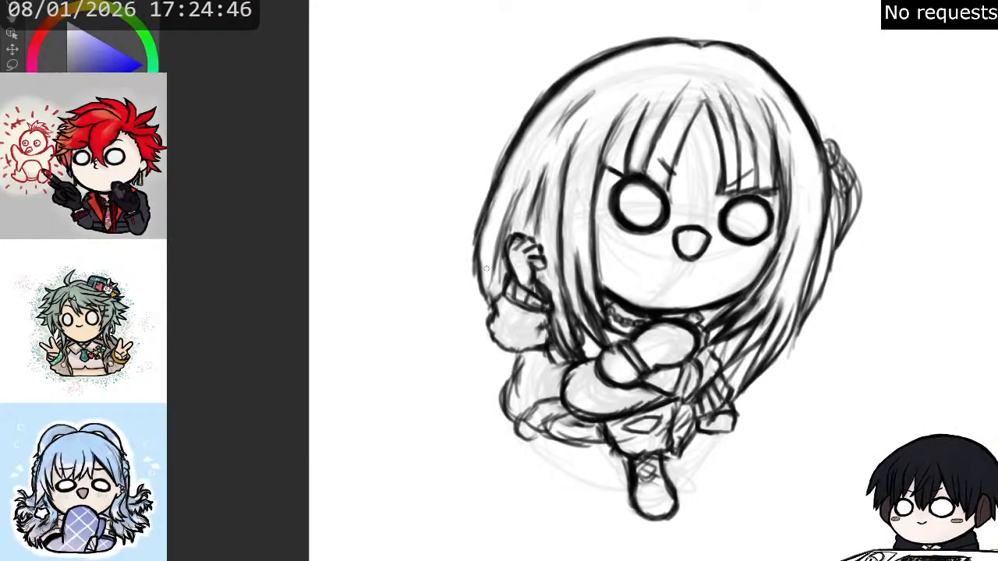
# - Extend the left-hand hair around the raised sleeve, and replace the bump on the right side with a longer outer hair edge
pyautogui.moveTo(474, 302)
pyautogui.mouseDown()
pyautogui.moveTo(476, 272)
pyautogui.moveTo(516, 371)
pyautogui.mouseUp()
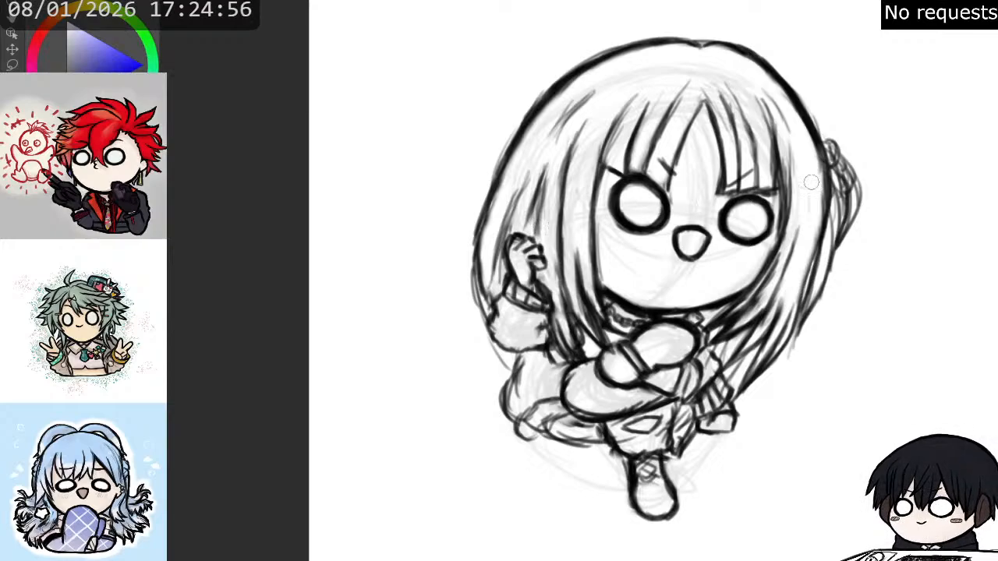
pyautogui.moveTo(842, 159)
pyautogui.mouseDown()
pyautogui.moveTo(850, 223)
pyautogui.moveTo(838, 266)
pyautogui.moveTo(855, 234)
pyautogui.mouseUp()
pyautogui.moveTo(841, 144)
pyautogui.mouseDown()
pyautogui.moveTo(850, 239)
pyautogui.moveTo(840, 258)
pyautogui.moveTo(819, 216)
pyautogui.moveTo(807, 294)
pyautogui.moveTo(815, 206)
pyautogui.moveTo(830, 212)
pyautogui.moveTo(824, 184)
pyautogui.moveTo(833, 225)
pyautogui.mouseUp()
pyautogui.press('p')
pyautogui.moveTo(830, 187); pyautogui.dragTo(831, 273)
pyautogui.moveTo(838, 209)
pyautogui.mouseDown()
pyautogui.moveTo(825, 240)
pyautogui.moveTo(828, 265)
pyautogui.moveTo(813, 305)
pyautogui.mouseUp()
pyautogui.moveTo(829, 240); pyautogui.dragTo(793, 340)
pyautogui.moveTo(831, 221); pyautogui.dragTo(819, 273)
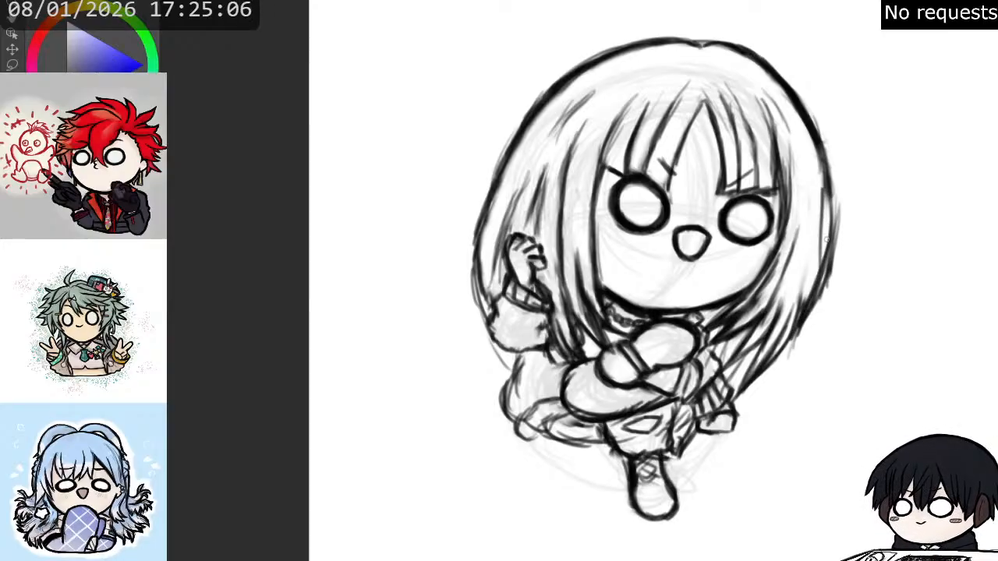
# - Darken the right-hand outer hair contour and erase its stray strokes into one smooth curve
pyautogui.moveTo(830, 182)
pyautogui.mouseDown()
pyautogui.moveTo(823, 258)
pyautogui.moveTo(800, 329)
pyautogui.moveTo(823, 223)
pyautogui.mouseUp()
pyautogui.moveTo(833, 165); pyautogui.dragTo(836, 239)
pyautogui.moveTo(828, 195)
pyautogui.mouseDown()
pyautogui.moveTo(829, 228)
pyautogui.moveTo(811, 266)
pyautogui.moveTo(818, 281)
pyautogui.moveTo(819, 254)
pyautogui.mouseUp()
pyautogui.press('e')
pyautogui.moveTo(839, 159)
pyautogui.mouseDown()
pyautogui.moveTo(836, 299)
pyautogui.moveTo(793, 355)
pyautogui.mouseUp()
pyautogui.moveTo(801, 286)
pyautogui.mouseDown()
pyautogui.moveTo(782, 317)
pyautogui.moveTo(813, 269)
pyautogui.mouseUp()
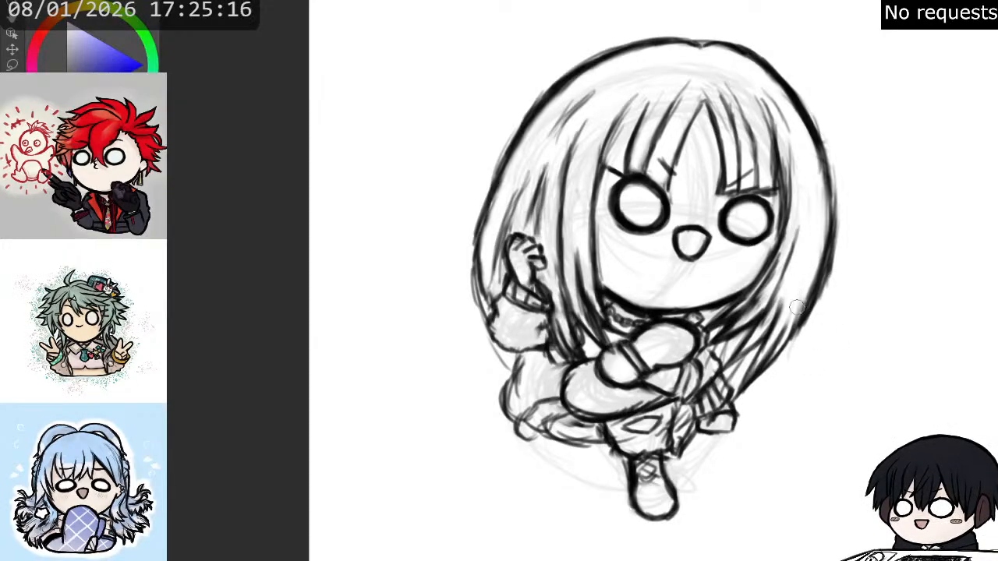
pyautogui.moveTo(826, 211); pyautogui.dragTo(795, 312)
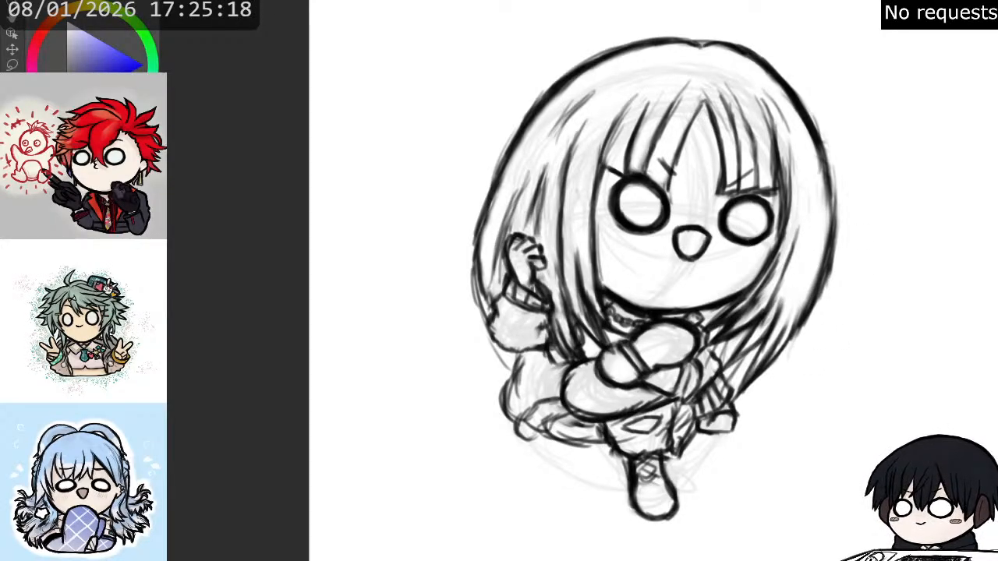
# - Hide the rough sketch and draw strands fanning from the top parting down both sides of the fringe
pyautogui.click(996, 344)
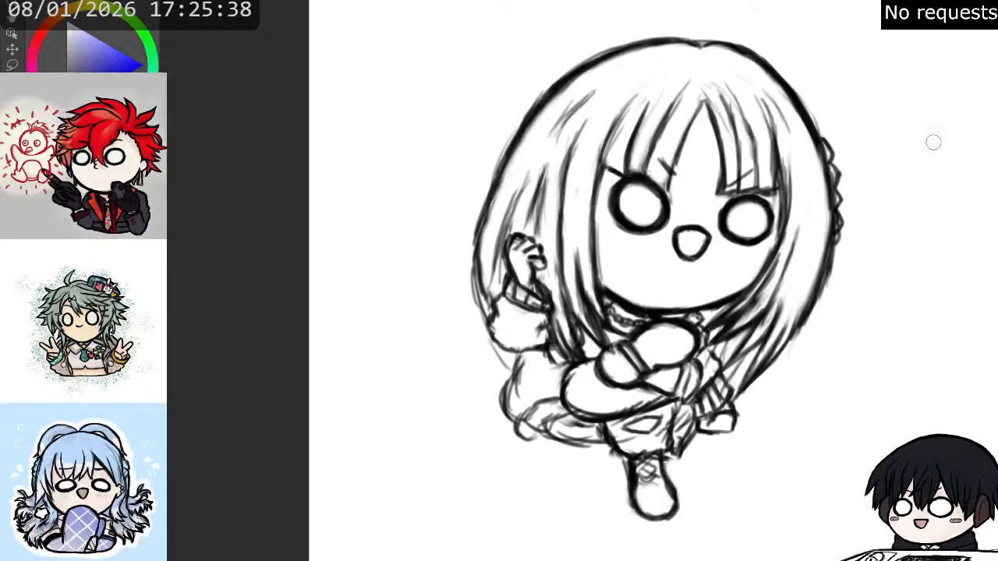
pyautogui.moveTo(704, 47)
pyautogui.mouseDown()
pyautogui.moveTo(769, 73)
pyautogui.moveTo(796, 103)
pyautogui.mouseUp()
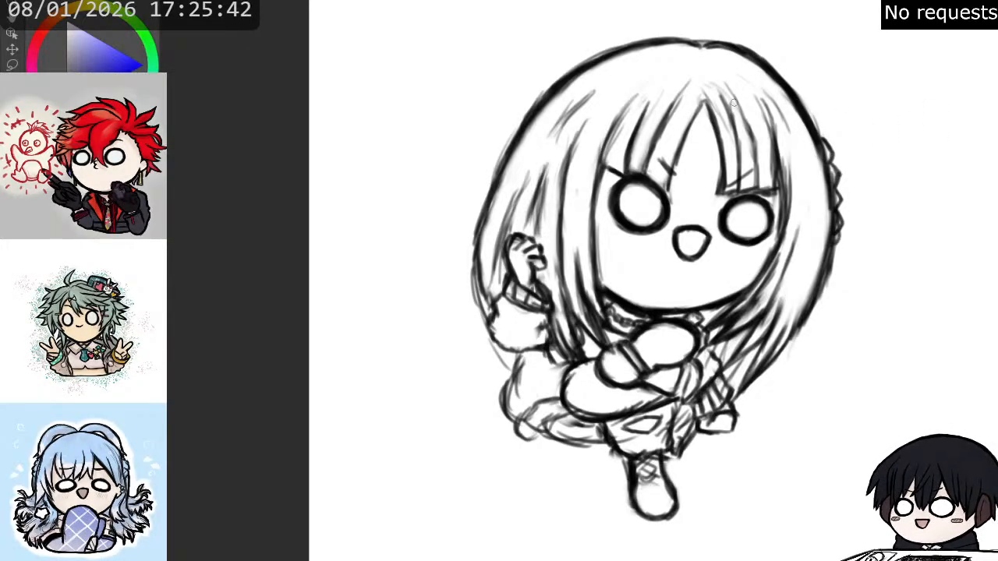
pyautogui.moveTo(710, 80)
pyautogui.mouseDown()
pyautogui.moveTo(732, 109)
pyautogui.moveTo(739, 89)
pyautogui.moveTo(748, 98)
pyautogui.moveTo(770, 146)
pyautogui.moveTo(723, 80)
pyautogui.moveTo(683, 91)
pyautogui.moveTo(663, 126)
pyautogui.mouseUp()
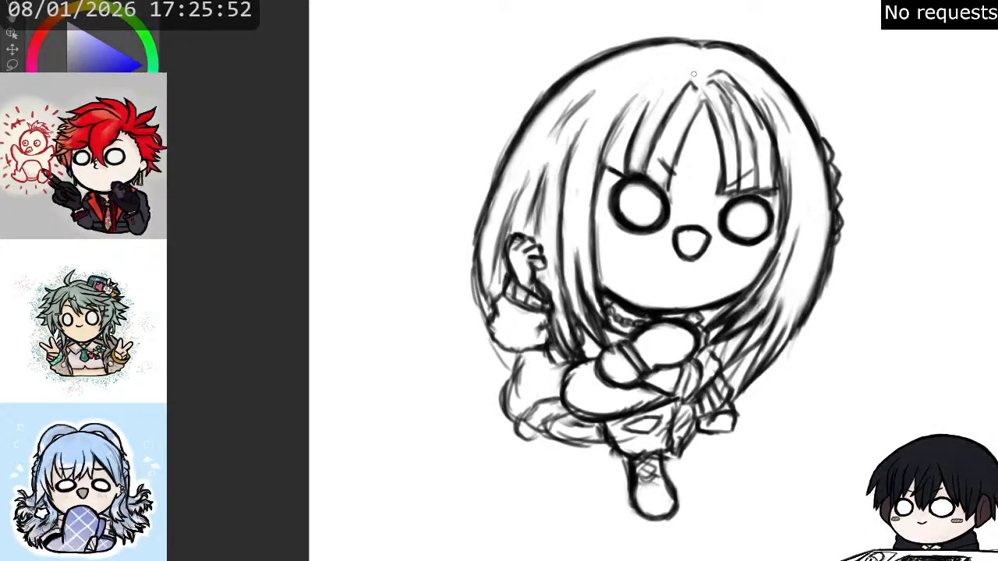
pyautogui.moveTo(679, 74); pyautogui.dragTo(647, 112)
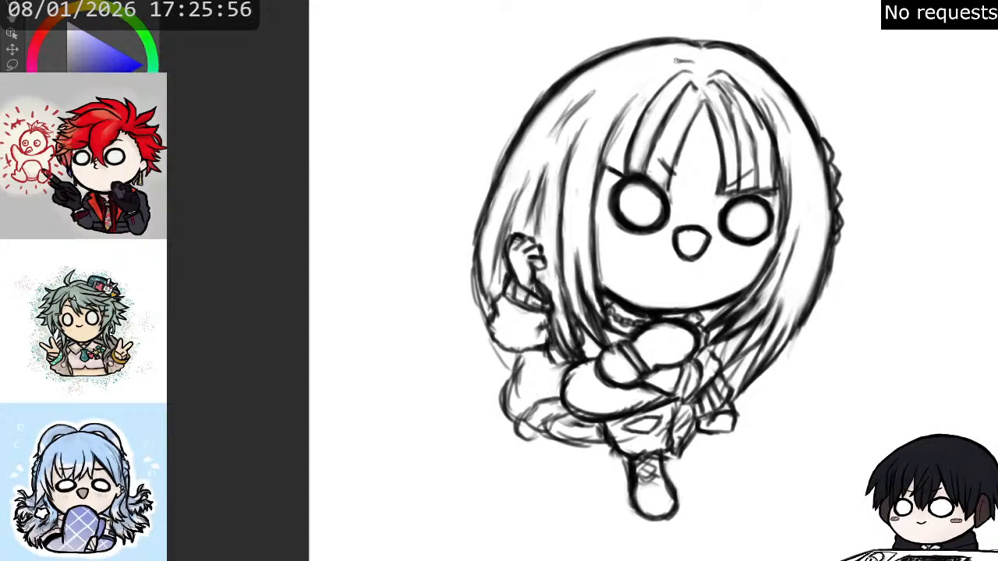
pyautogui.moveTo(677, 61); pyautogui.dragTo(632, 102)
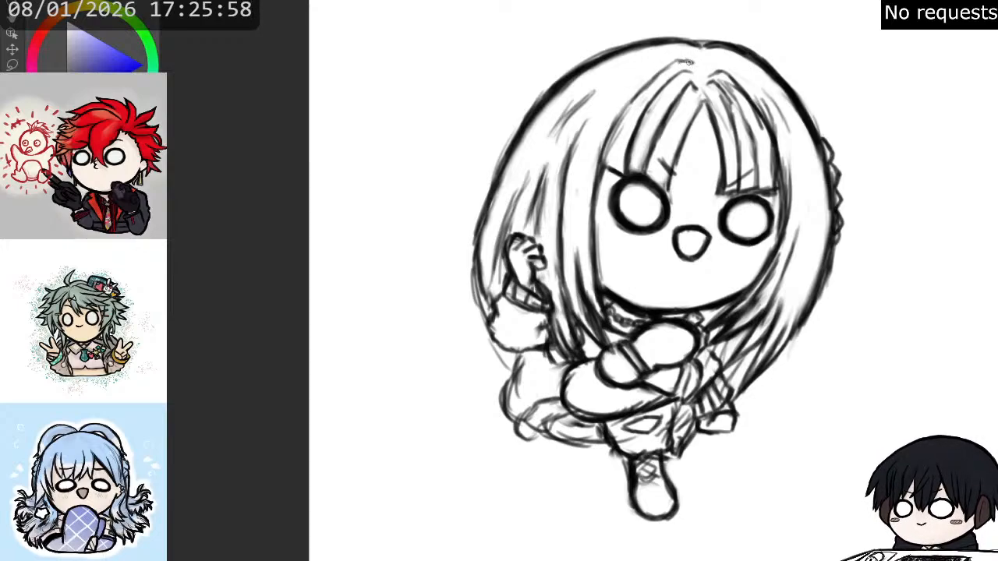
pyautogui.moveTo(719, 58)
pyautogui.mouseDown()
pyautogui.moveTo(747, 83)
pyautogui.moveTo(767, 125)
pyautogui.mouseUp()
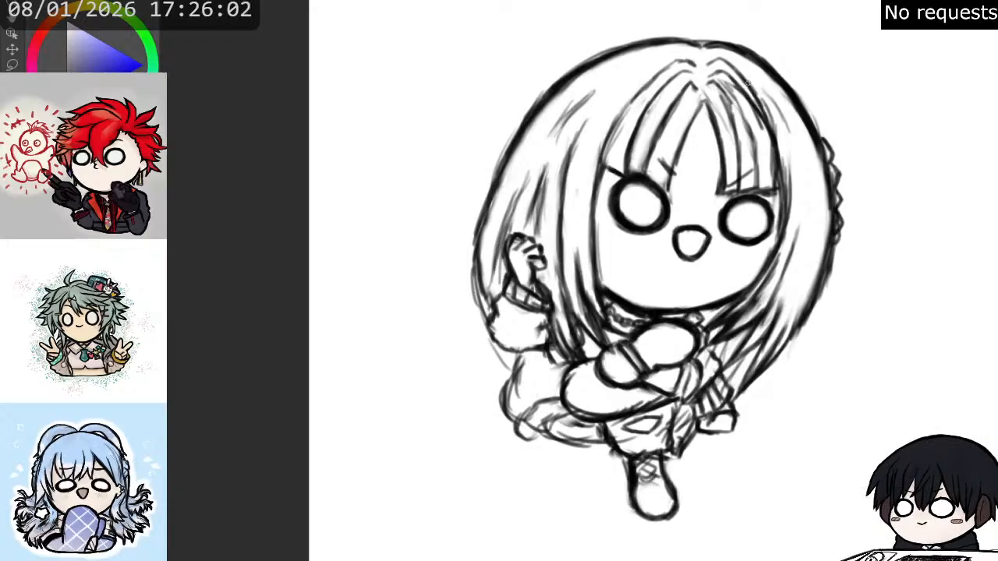
# - Refine the outermost strand on the right of the fringe and clean up the lines between it and the outer hair contour
pyautogui.moveTo(748, 84)
pyautogui.mouseDown()
pyautogui.moveTo(785, 101)
pyautogui.moveTo(771, 96)
pyautogui.moveTo(774, 105)
pyautogui.moveTo(765, 91)
pyautogui.moveTo(788, 130)
pyautogui.mouseUp()
pyautogui.press('e')
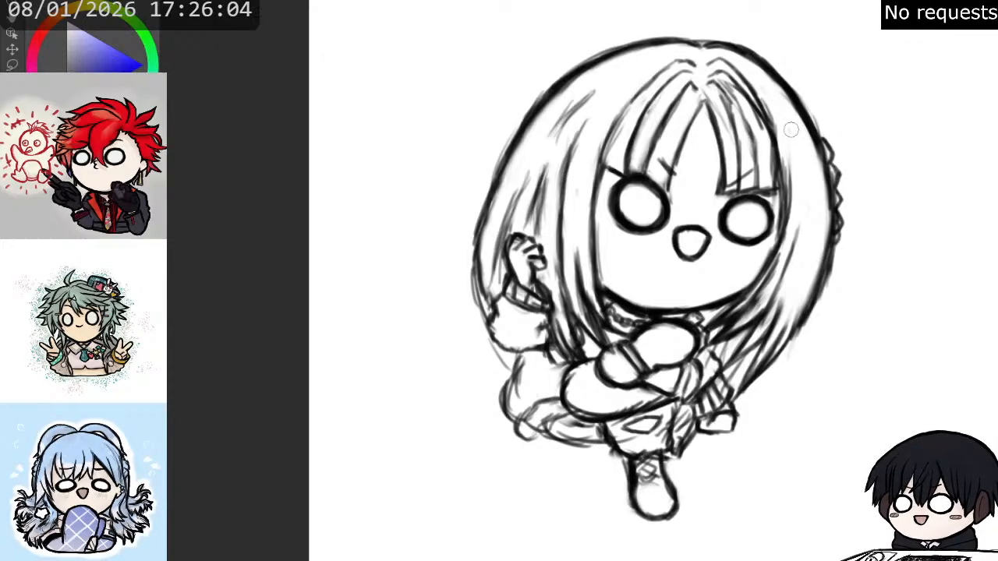
pyautogui.moveTo(772, 96); pyautogui.dragTo(818, 118)
pyautogui.press('p')
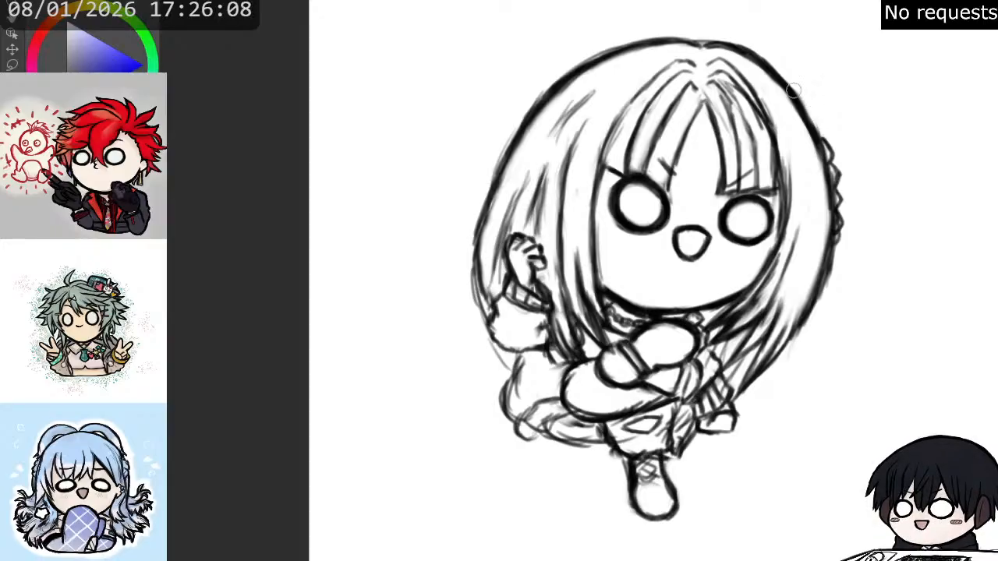
pyautogui.moveTo(790, 83)
pyautogui.mouseDown()
pyautogui.moveTo(823, 130)
pyautogui.moveTo(812, 118)
pyautogui.moveTo(822, 124)
pyautogui.moveTo(792, 179)
pyautogui.moveTo(800, 184)
pyautogui.moveTo(791, 152)
pyautogui.mouseUp()
pyautogui.press('e')
pyautogui.moveTo(777, 107)
pyautogui.mouseDown()
pyautogui.moveTo(775, 116)
pyautogui.moveTo(762, 99)
pyautogui.moveTo(780, 131)
pyautogui.moveTo(757, 100)
pyautogui.moveTo(771, 127)
pyautogui.moveTo(757, 111)
pyautogui.moveTo(770, 118)
pyautogui.mouseUp()
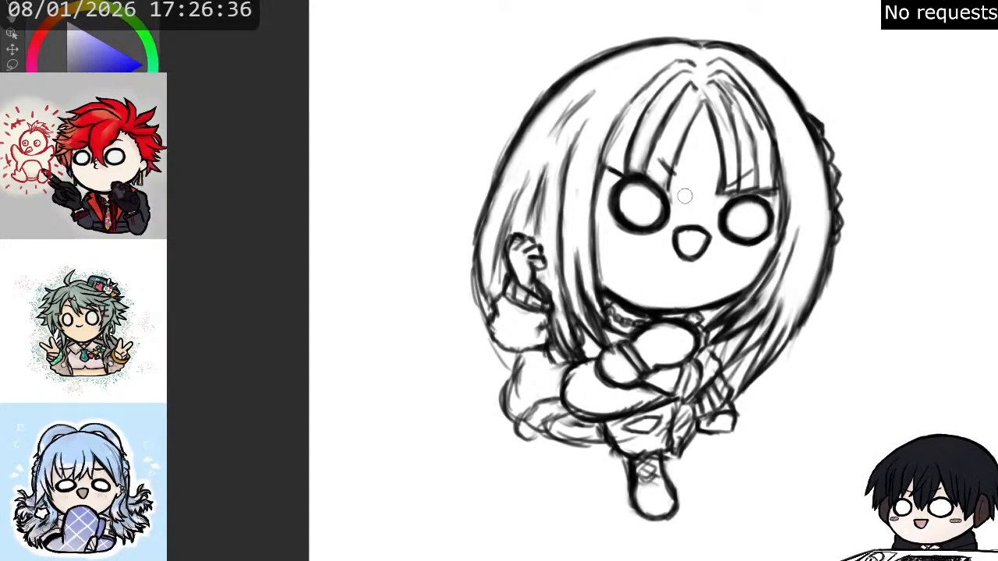
# - Erase the straight lower edge of the right-hand fringe and redraw it as curved strands tapering to points above the eye
pyautogui.moveTo(721, 117)
pyautogui.mouseDown()
pyautogui.moveTo(727, 188)
pyautogui.moveTo(768, 194)
pyautogui.mouseUp()
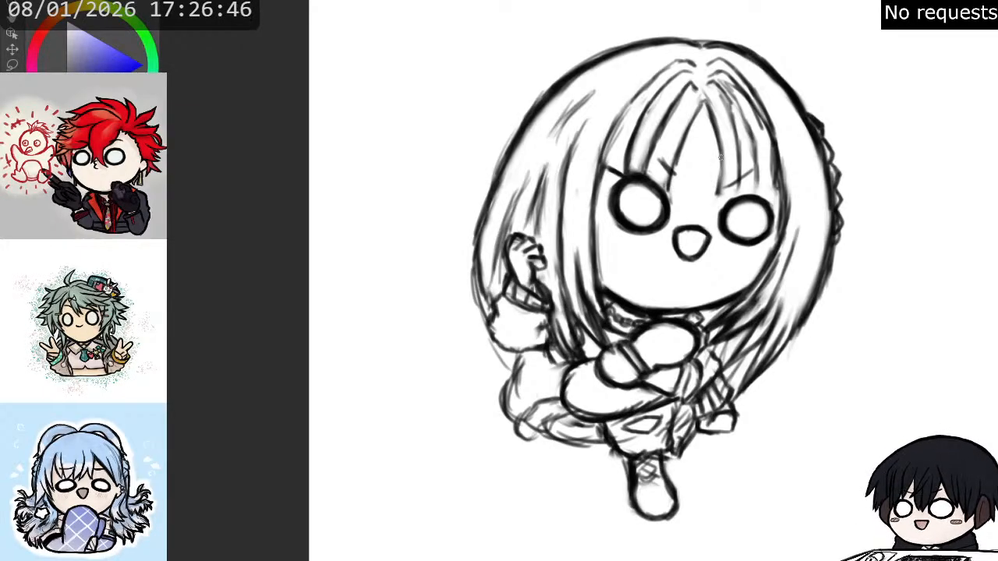
pyautogui.moveTo(722, 165); pyautogui.dragTo(716, 206)
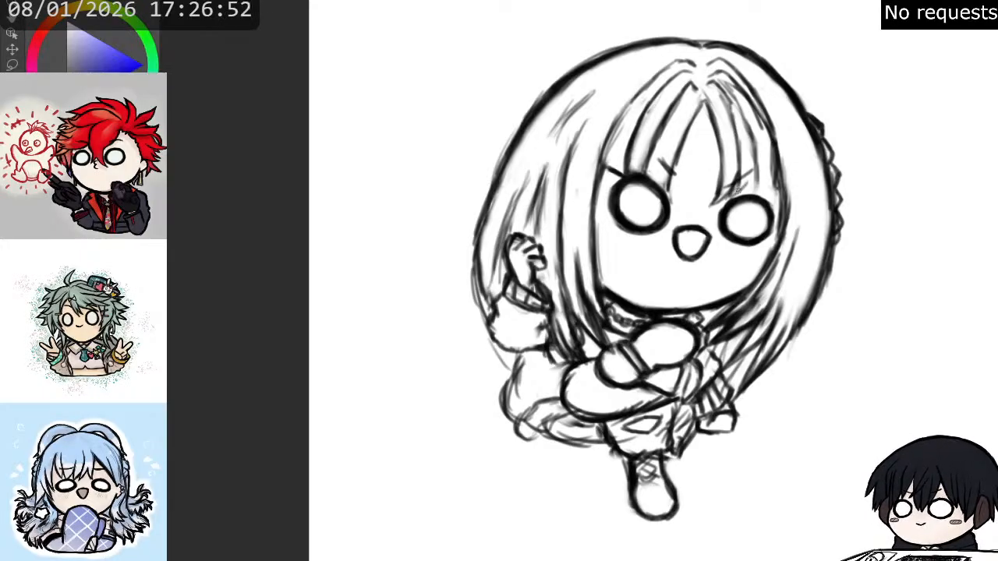
pyautogui.moveTo(753, 165)
pyautogui.mouseDown()
pyautogui.moveTo(737, 187)
pyautogui.moveTo(746, 142)
pyautogui.mouseUp()
pyautogui.press('p')
pyautogui.moveTo(730, 177)
pyautogui.mouseDown()
pyautogui.moveTo(723, 194)
pyautogui.moveTo(740, 134)
pyautogui.mouseUp()
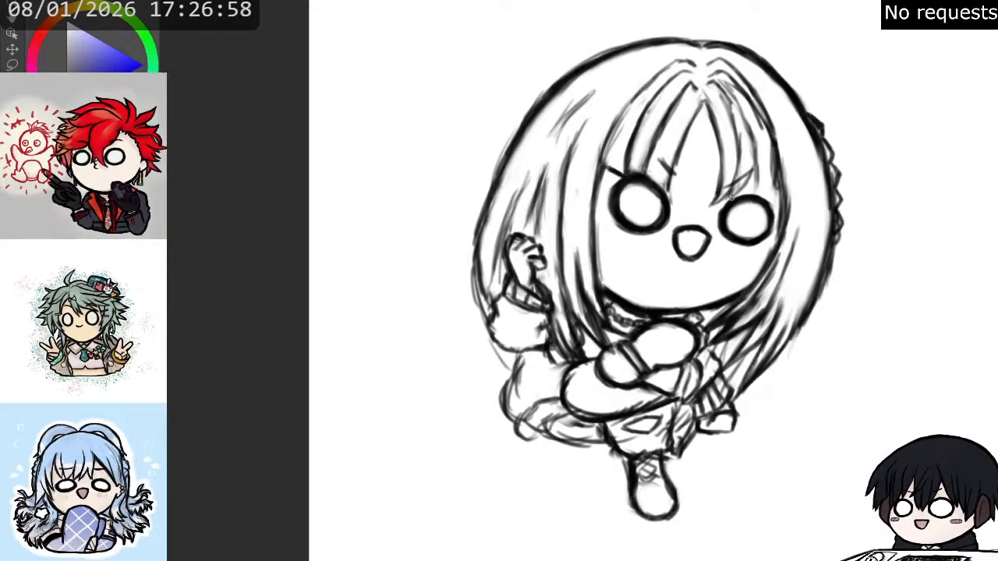
pyautogui.moveTo(734, 191); pyautogui.dragTo(747, 183)
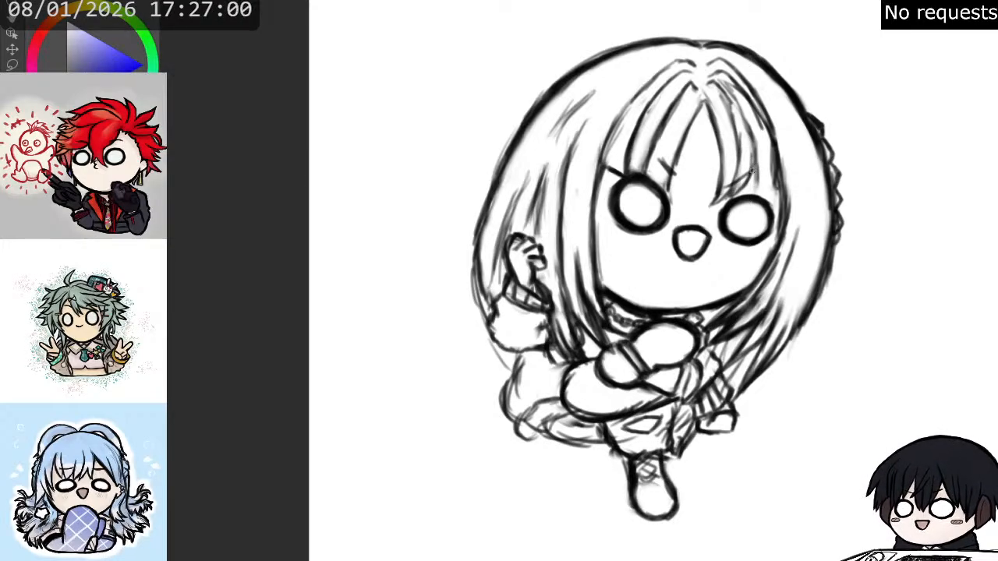
pyautogui.moveTo(753, 168); pyautogui.dragTo(746, 189)
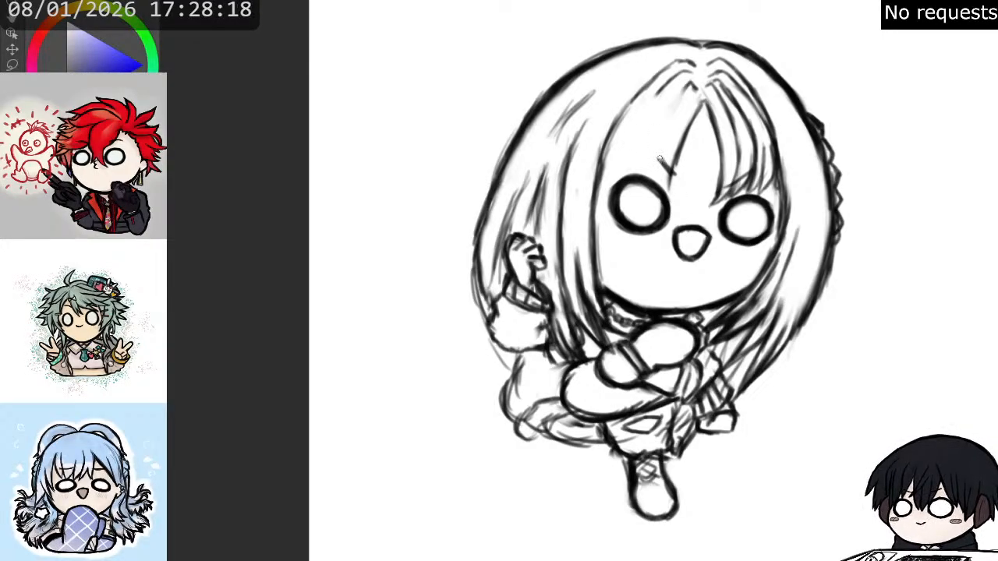
# - Rework the left-hand fringe with a new inner strand and a row of short pointed tips above the eye
pyautogui.moveTo(659, 152)
pyautogui.mouseDown()
pyautogui.moveTo(667, 193)
pyautogui.moveTo(668, 181)
pyautogui.mouseUp()
pyautogui.moveTo(667, 136); pyautogui.dragTo(660, 158)
pyautogui.press('e')
pyautogui.moveTo(682, 91); pyautogui.dragTo(671, 110)
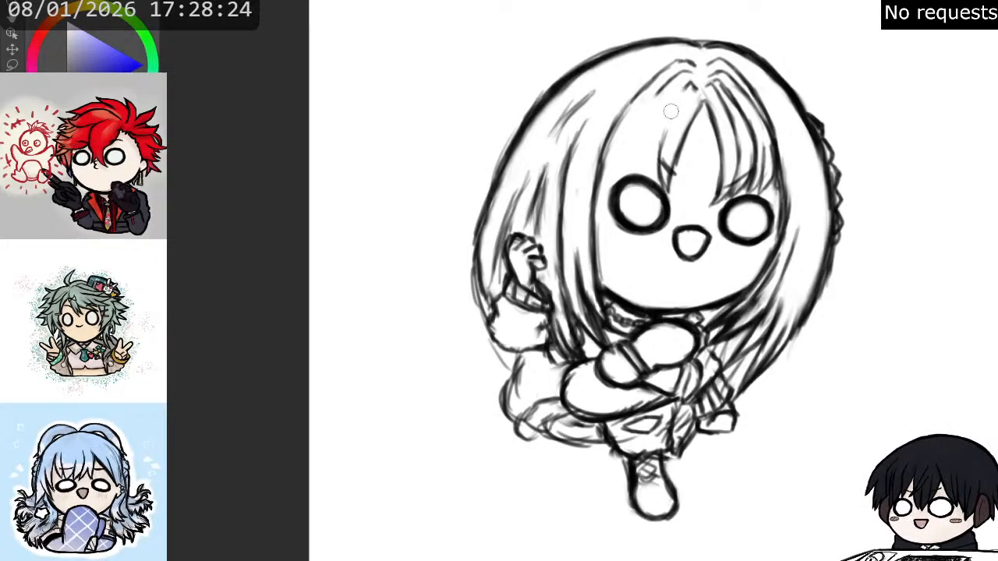
pyautogui.press('p')
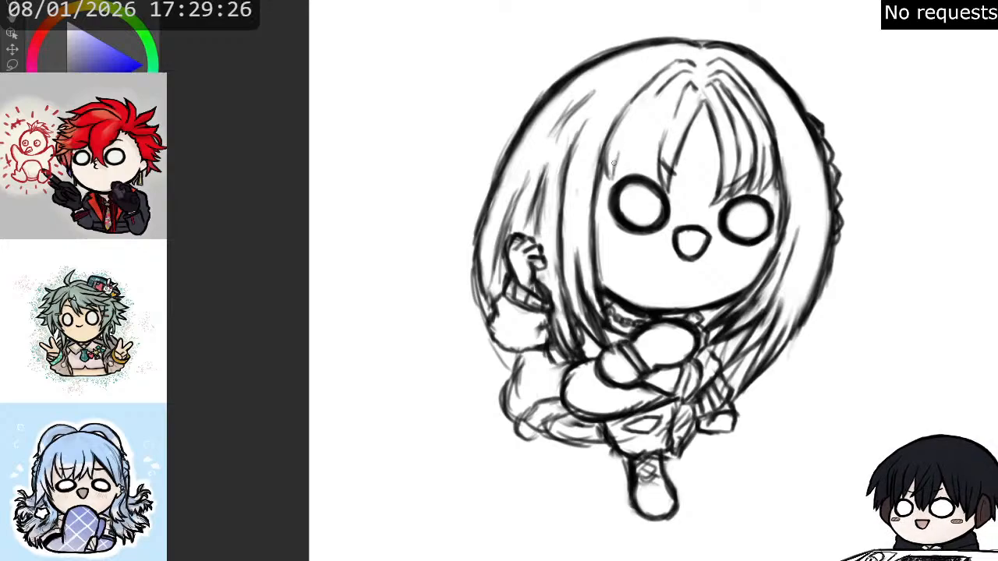
pyautogui.moveTo(615, 156)
pyautogui.mouseDown()
pyautogui.moveTo(621, 179)
pyautogui.moveTo(630, 149)
pyautogui.moveTo(631, 173)
pyautogui.moveTo(650, 186)
pyautogui.mouseUp()
pyautogui.moveTo(652, 146); pyautogui.dragTo(663, 185)
pyautogui.moveTo(661, 139); pyautogui.dragTo(668, 154)
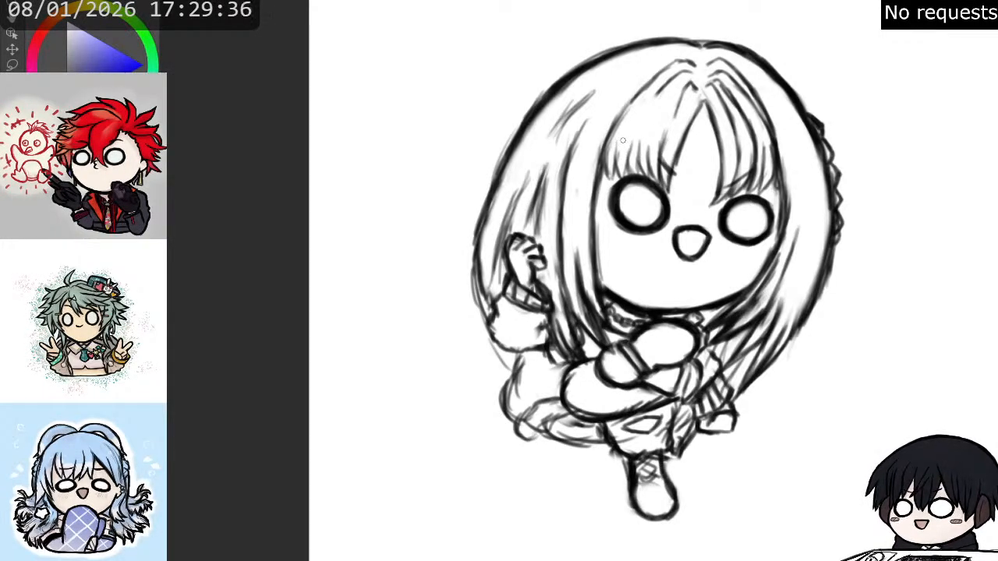
# - Draw long strands in the left-hand fringe, running from the tips up to the top parting
pyautogui.moveTo(618, 145); pyautogui.dragTo(638, 107)
pyautogui.moveTo(625, 134); pyautogui.dragTo(675, 77)
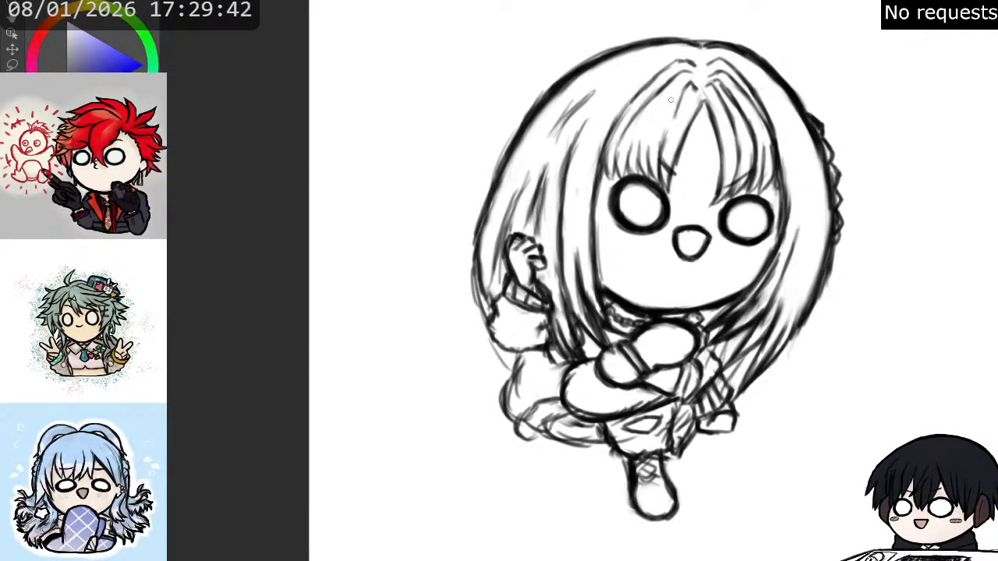
pyautogui.moveTo(673, 94)
pyautogui.mouseDown()
pyautogui.moveTo(646, 143)
pyautogui.moveTo(673, 96)
pyautogui.mouseUp()
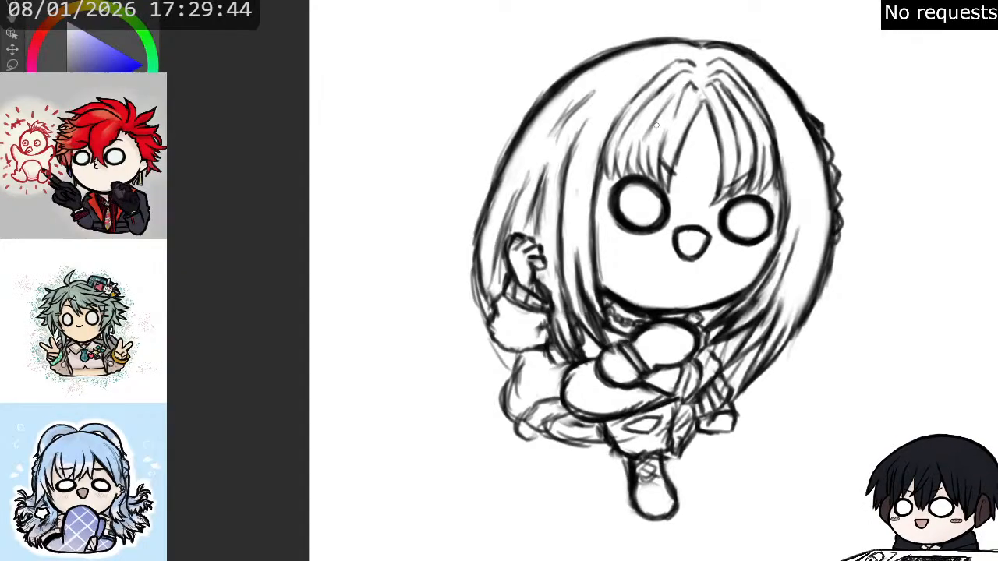
pyautogui.moveTo(657, 130)
pyautogui.mouseDown()
pyautogui.moveTo(675, 98)
pyautogui.moveTo(659, 146)
pyautogui.moveTo(669, 118)
pyautogui.moveTo(692, 102)
pyautogui.moveTo(684, 92)
pyautogui.mouseUp()
pyautogui.press('e')
pyautogui.press('p')
pyautogui.moveTo(688, 84)
pyautogui.mouseDown()
pyautogui.moveTo(675, 106)
pyautogui.moveTo(687, 92)
pyautogui.mouseUp()
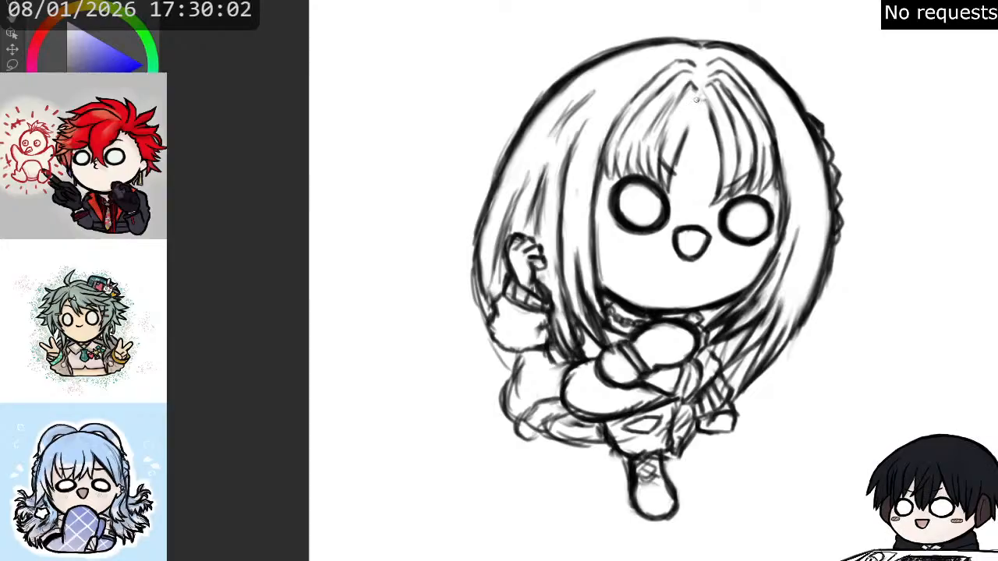
# - Redraw the inner edge of the left-hand fringe below the parting and strengthen the facing edge of the right-hand fringe
pyautogui.moveTo(698, 102); pyautogui.dragTo(671, 181)
pyautogui.moveTo(691, 120); pyautogui.dragTo(680, 170)
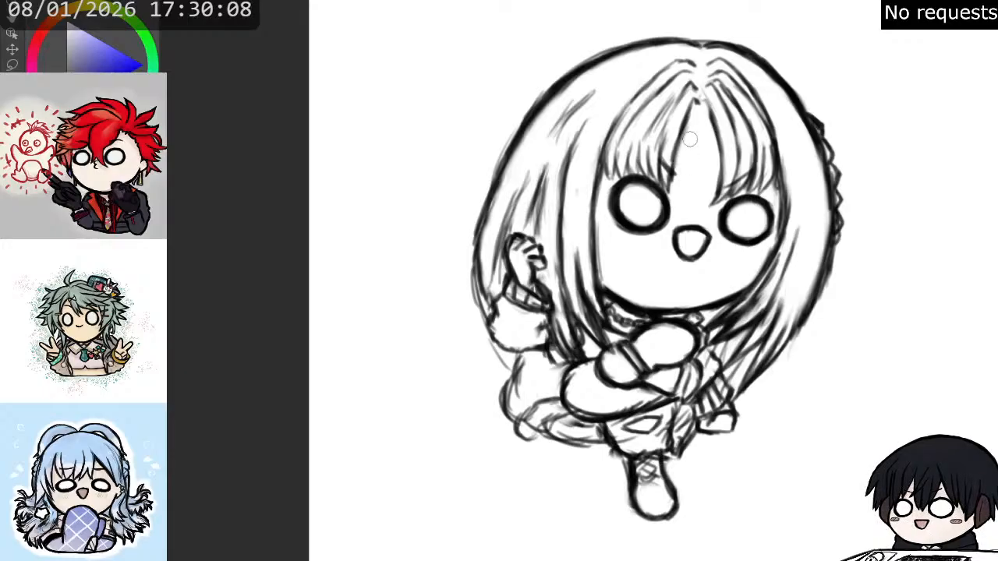
pyautogui.press('p')
pyautogui.moveTo(708, 103); pyautogui.dragTo(717, 145)
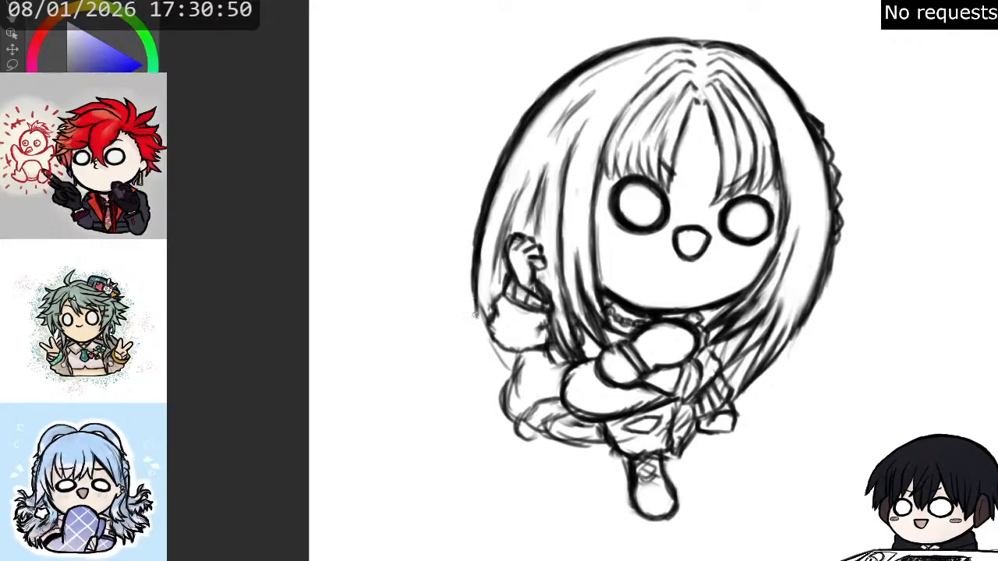
pyautogui.moveTo(475, 292)
pyautogui.mouseDown()
pyautogui.moveTo(483, 345)
pyautogui.moveTo(486, 336)
pyautogui.mouseUp()
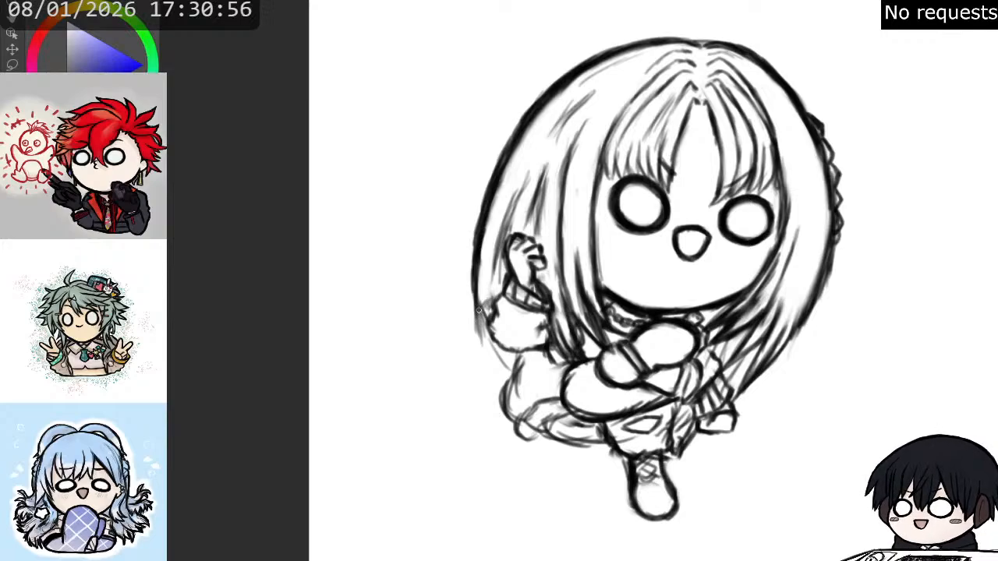
pyautogui.moveTo(483, 320); pyautogui.dragTo(506, 372)
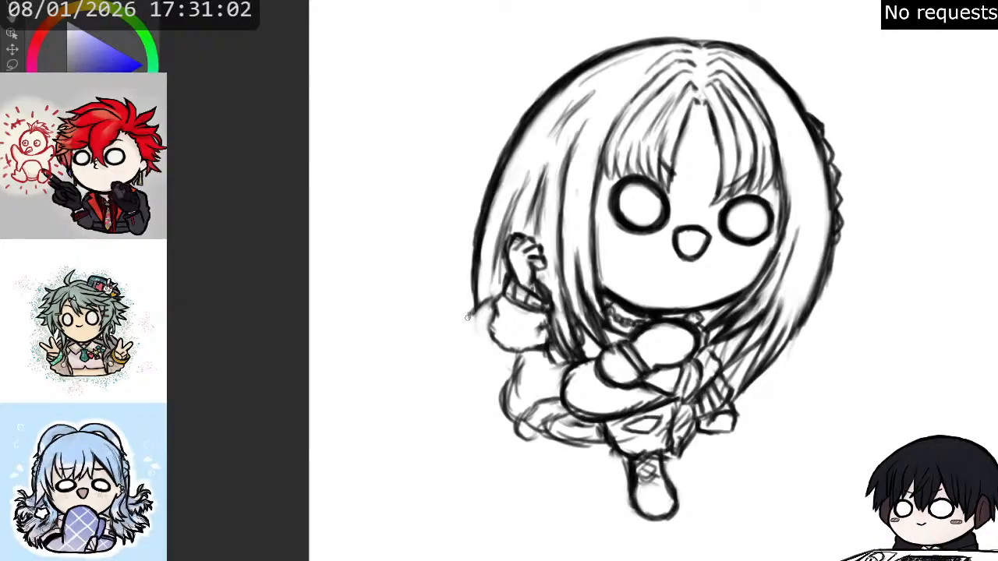
pyautogui.moveTo(471, 319)
pyautogui.mouseDown()
pyautogui.moveTo(496, 345)
pyautogui.moveTo(473, 312)
pyautogui.moveTo(487, 334)
pyautogui.moveTo(467, 321)
pyautogui.moveTo(476, 331)
pyautogui.moveTo(471, 325)
pyautogui.moveTo(485, 361)
pyautogui.mouseUp()
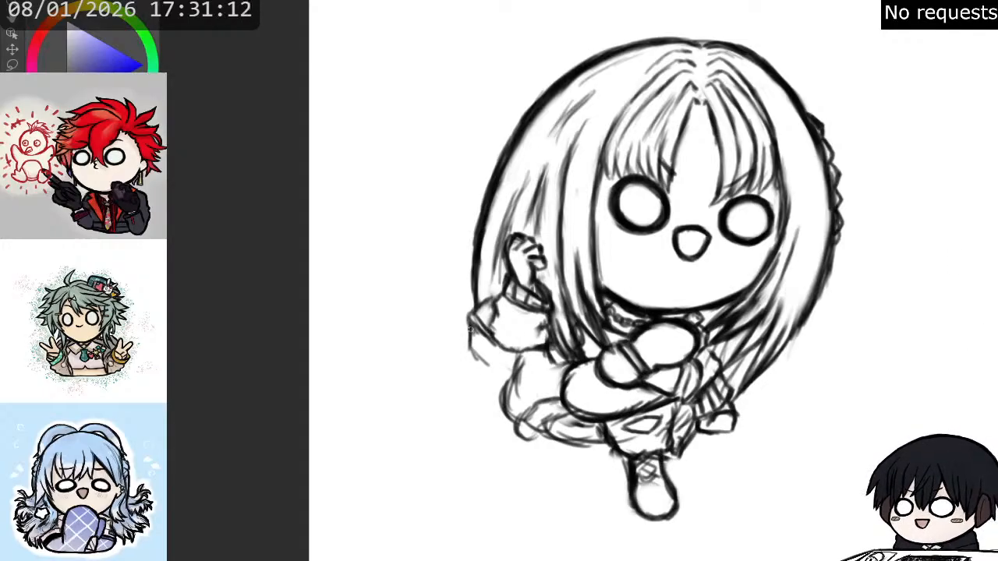
pyautogui.moveTo(471, 328)
pyautogui.mouseDown()
pyautogui.moveTo(476, 355)
pyautogui.moveTo(507, 376)
pyautogui.mouseUp()
pyautogui.press('e')
pyautogui.moveTo(478, 310)
pyautogui.mouseDown()
pyautogui.moveTo(489, 373)
pyautogui.moveTo(480, 355)
pyautogui.moveTo(498, 364)
pyautogui.moveTo(468, 359)
pyautogui.moveTo(477, 315)
pyautogui.mouseUp()
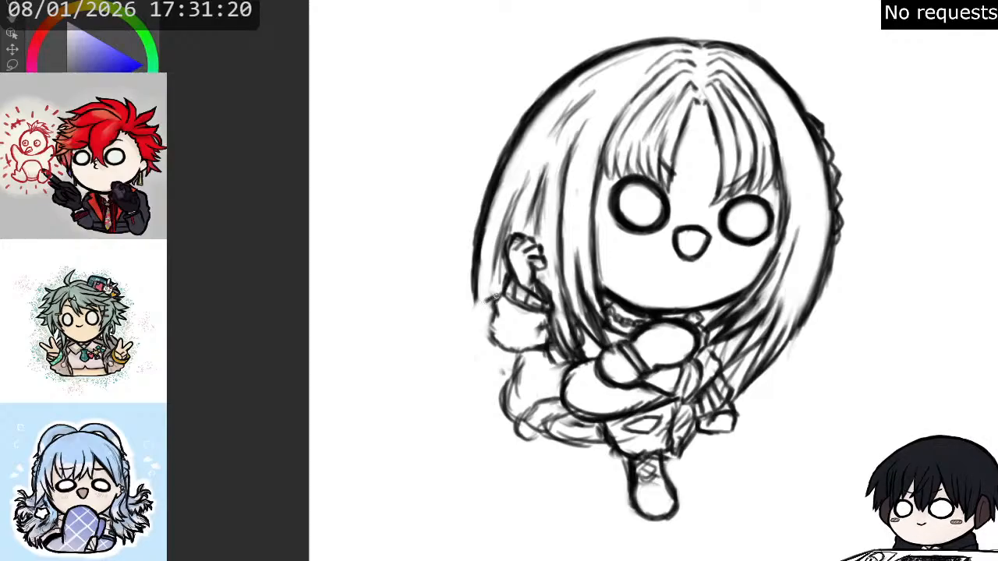
# - Redraw the raised sleeve's outer edge and add the curved contour beneath it, with a darker line along the torso's side
pyautogui.moveTo(486, 325); pyautogui.dragTo(488, 310)
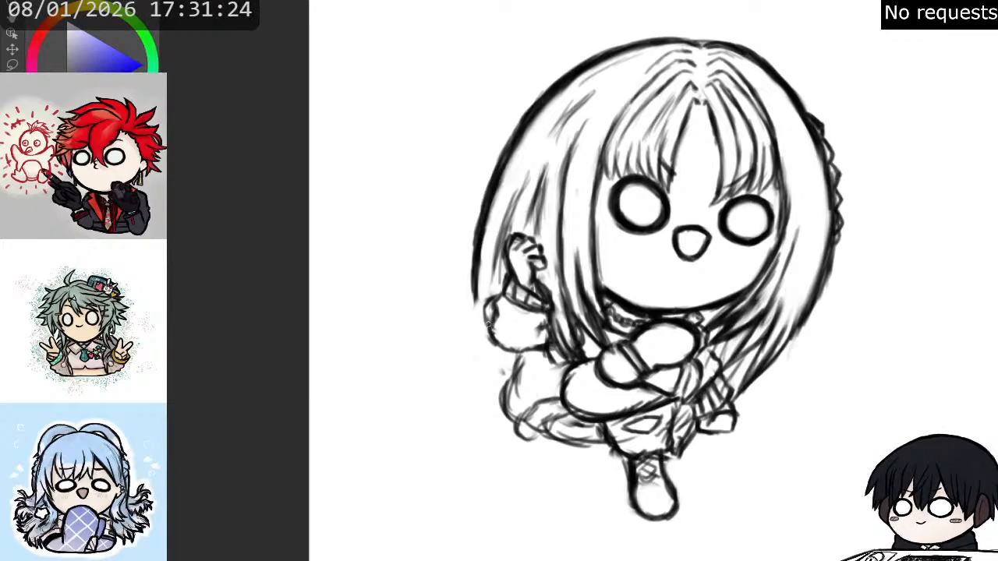
pyautogui.moveTo(483, 308); pyautogui.dragTo(480, 323)
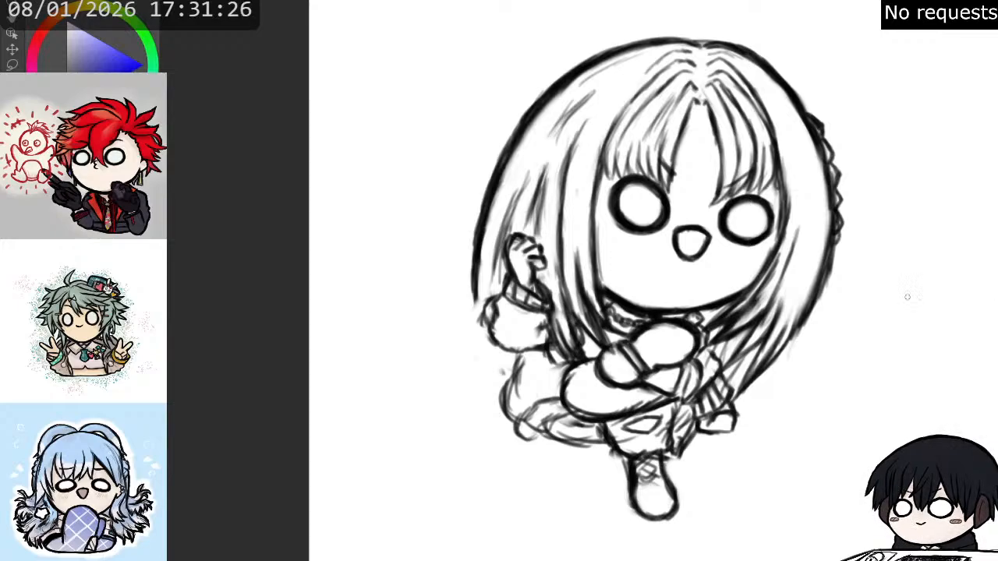
pyautogui.moveTo(484, 318)
pyautogui.mouseDown()
pyautogui.moveTo(484, 340)
pyautogui.moveTo(504, 351)
pyautogui.moveTo(479, 351)
pyautogui.moveTo(493, 368)
pyautogui.moveTo(513, 366)
pyautogui.mouseUp()
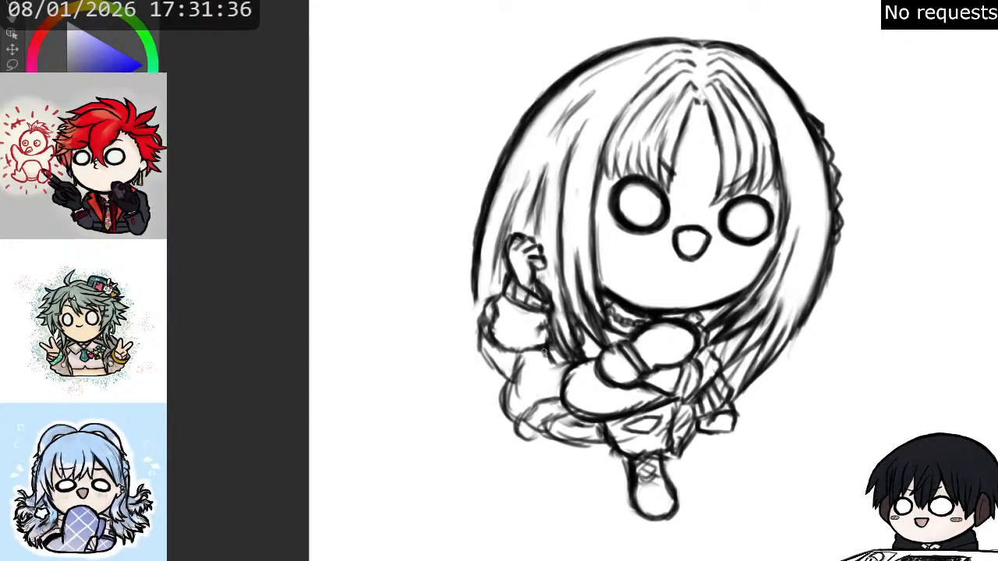
pyautogui.moveTo(512, 355)
pyautogui.mouseDown()
pyautogui.moveTo(532, 373)
pyautogui.moveTo(535, 408)
pyautogui.mouseUp()
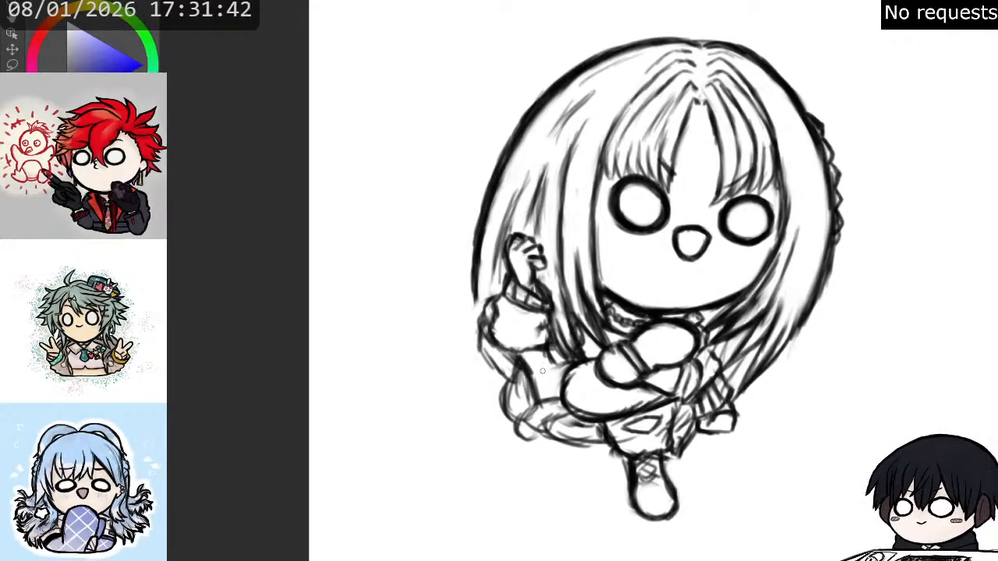
# - Rework the folded arm's outline and darken the lower right-hand outer hair contour
pyautogui.moveTo(612, 361)
pyautogui.mouseDown()
pyautogui.moveTo(573, 372)
pyautogui.moveTo(577, 362)
pyautogui.moveTo(568, 408)
pyautogui.moveTo(564, 387)
pyautogui.moveTo(624, 420)
pyautogui.moveTo(613, 421)
pyautogui.moveTo(662, 400)
pyautogui.moveTo(612, 384)
pyautogui.moveTo(610, 407)
pyautogui.moveTo(659, 399)
pyautogui.moveTo(647, 350)
pyautogui.moveTo(661, 359)
pyautogui.moveTo(653, 390)
pyautogui.moveTo(647, 384)
pyautogui.moveTo(664, 396)
pyautogui.moveTo(655, 388)
pyautogui.moveTo(677, 389)
pyautogui.moveTo(674, 398)
pyautogui.moveTo(685, 365)
pyautogui.moveTo(665, 402)
pyautogui.moveTo(677, 402)
pyautogui.moveTo(693, 365)
pyautogui.mouseUp()
pyautogui.press('p')
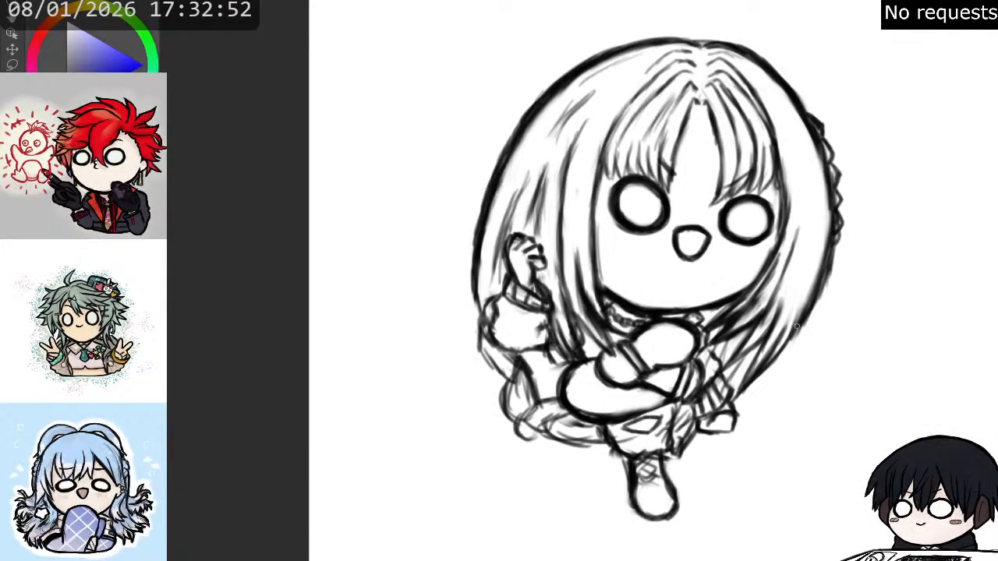
pyautogui.moveTo(743, 393); pyautogui.dragTo(799, 329)
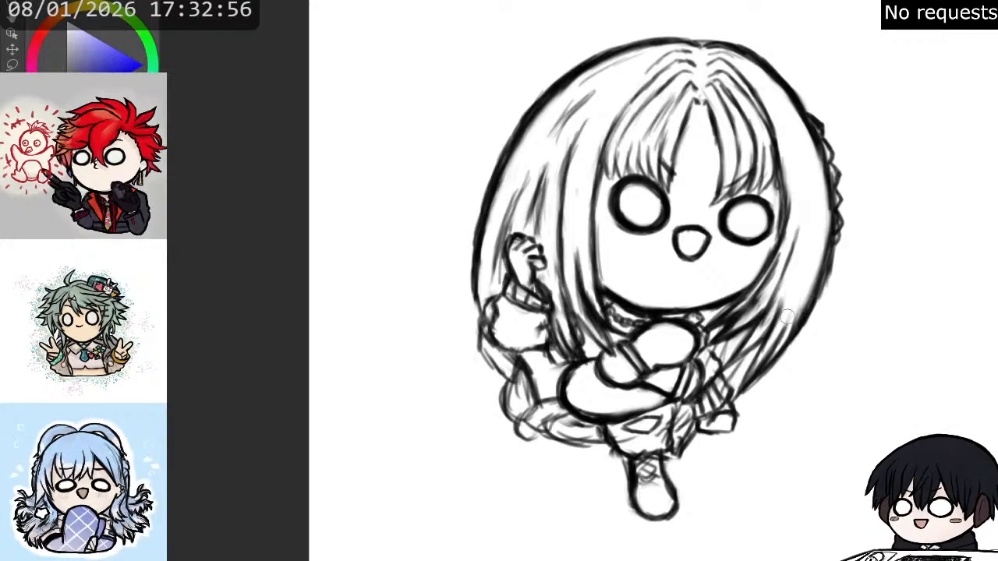
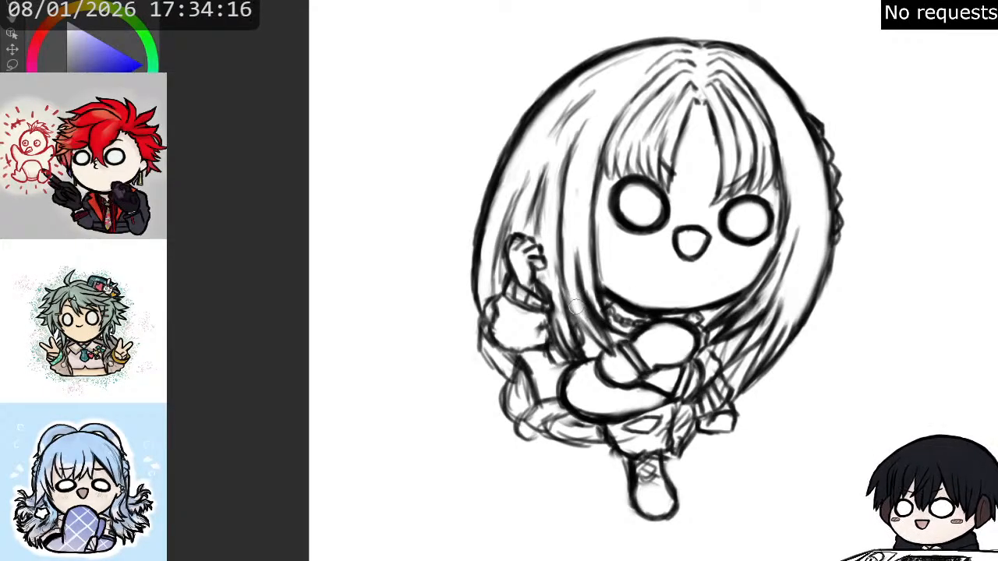
# - Refine the strands at the lower end of the left-hand side hair and along the lower right-hand hair
pyautogui.moveTo(572, 309)
pyautogui.mouseDown()
pyautogui.moveTo(594, 344)
pyautogui.moveTo(575, 315)
pyautogui.moveTo(605, 349)
pyautogui.moveTo(586, 334)
pyautogui.moveTo(611, 357)
pyautogui.mouseUp()
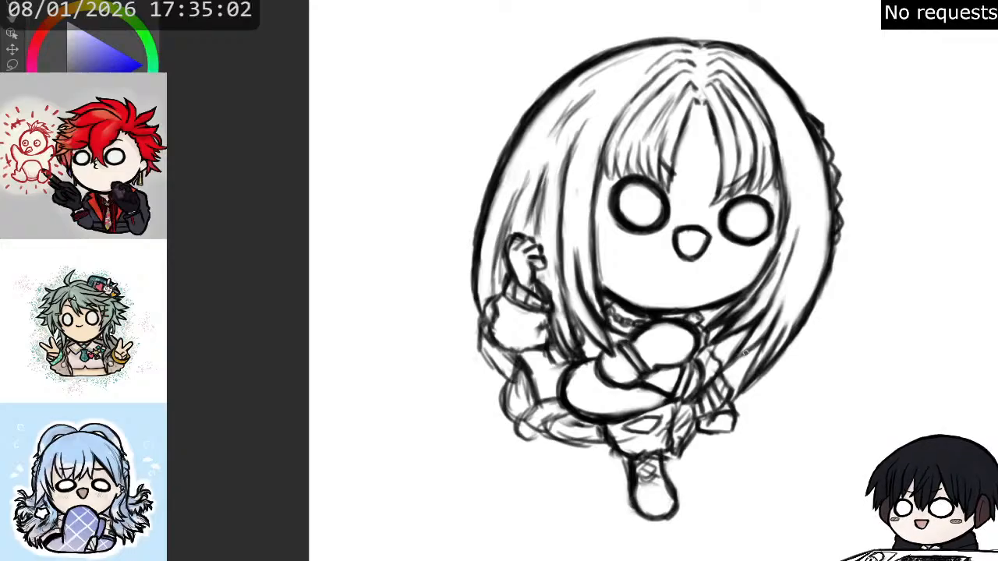
pyautogui.moveTo(752, 347)
pyautogui.mouseDown()
pyautogui.moveTo(736, 362)
pyautogui.moveTo(752, 355)
pyautogui.mouseUp()
pyautogui.moveTo(779, 319)
pyautogui.mouseDown()
pyautogui.moveTo(770, 341)
pyautogui.moveTo(791, 288)
pyautogui.mouseUp()
pyautogui.moveTo(757, 358)
pyautogui.mouseDown()
pyautogui.moveTo(767, 343)
pyautogui.moveTo(740, 385)
pyautogui.mouseUp()
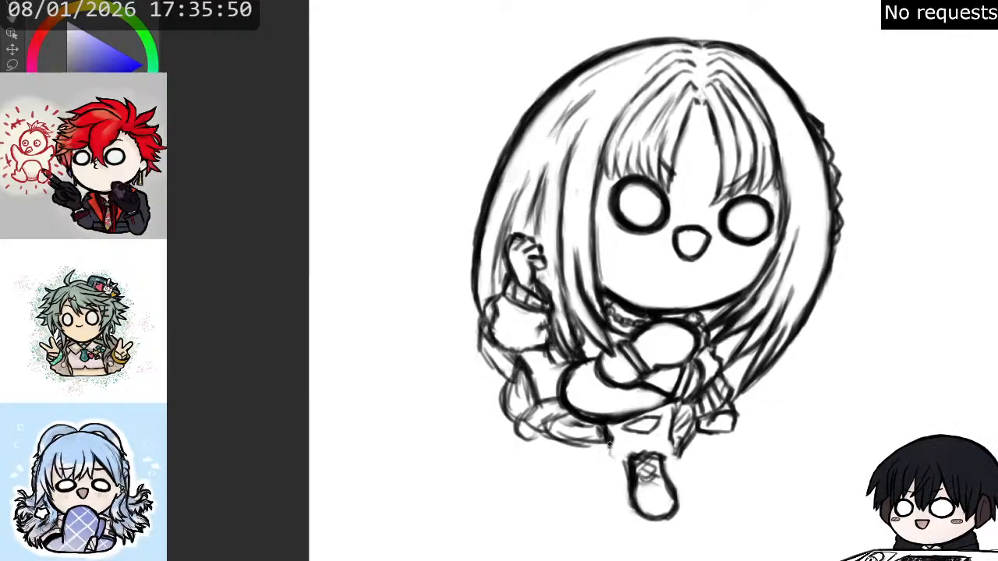
# - Redraw the clothing's ragged lower hem above the boot and rework the small detail lines beneath the folded arm
pyautogui.moveTo(610, 447)
pyautogui.mouseDown()
pyautogui.moveTo(671, 464)
pyautogui.moveTo(679, 453)
pyautogui.mouseUp()
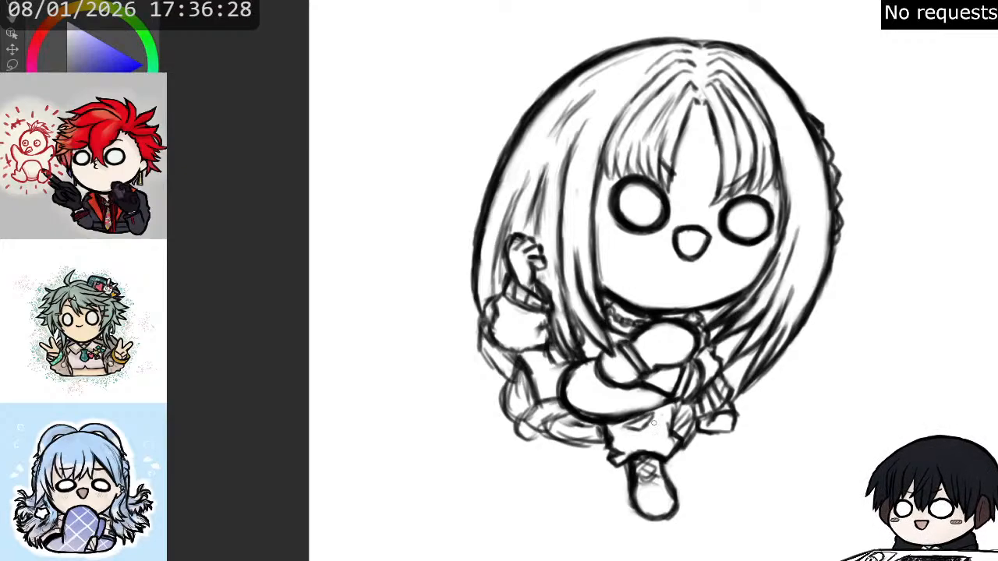
pyautogui.moveTo(658, 418); pyautogui.dragTo(669, 428)
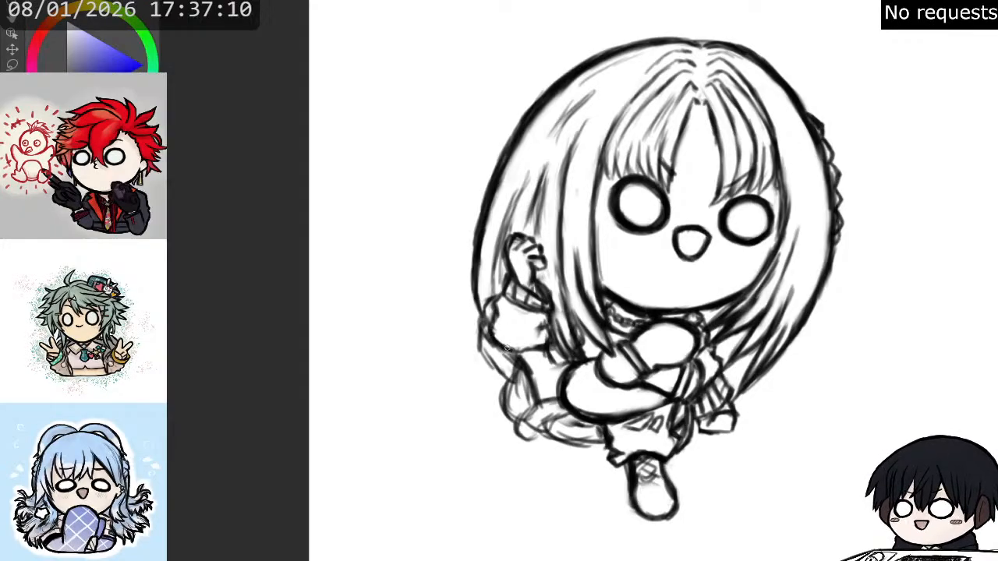
# - In the mirrored view, strengthen the outer hair contour from the upper left-hand curve down to the braid
pyautogui.press('h')
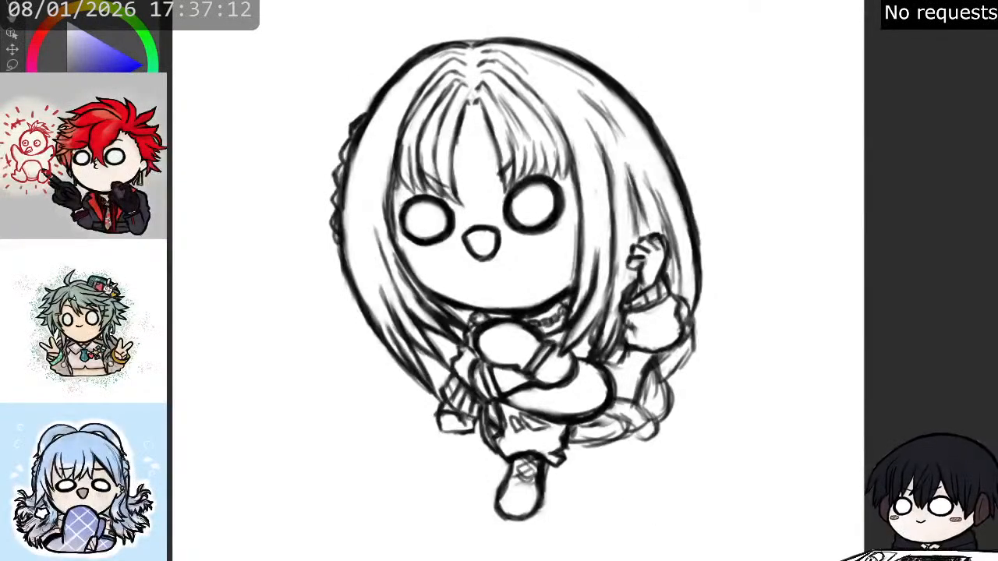
pyautogui.moveTo(408, 64)
pyautogui.mouseDown()
pyautogui.moveTo(365, 124)
pyautogui.moveTo(369, 114)
pyautogui.moveTo(392, 84)
pyautogui.moveTo(349, 193)
pyautogui.mouseUp()
pyautogui.moveTo(368, 127); pyautogui.dragTo(359, 198)
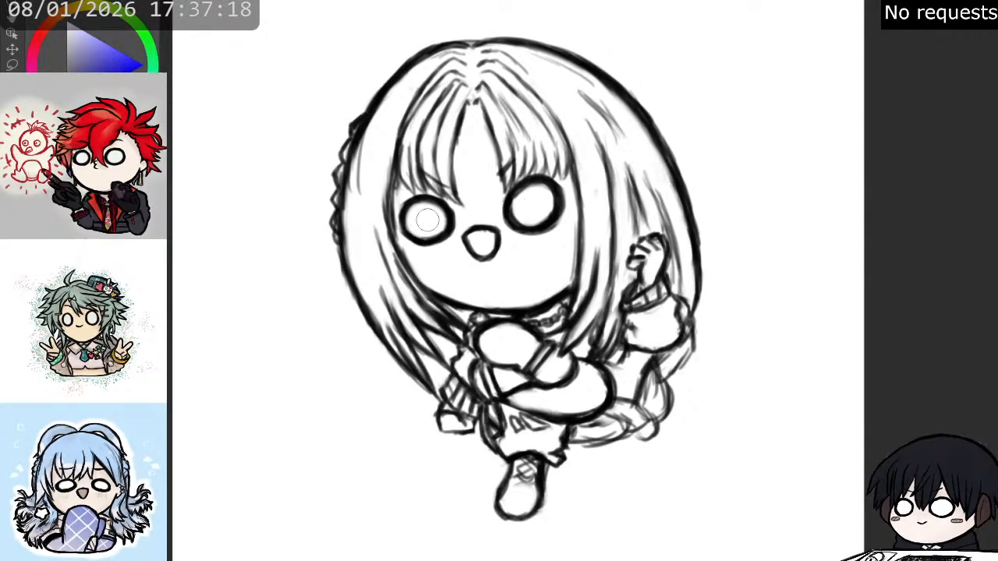
# - Try to shift and thicken the outer edge of the ring around the eye nearest the braid
pyautogui.moveTo(426, 216)
pyautogui.mouseDown()
pyautogui.moveTo(417, 244)
pyautogui.moveTo(437, 215)
pyautogui.moveTo(423, 198)
pyautogui.moveTo(442, 223)
pyautogui.moveTo(423, 242)
pyautogui.moveTo(406, 232)
pyautogui.moveTo(415, 203)
pyautogui.moveTo(445, 211)
pyautogui.moveTo(401, 222)
pyautogui.moveTo(421, 197)
pyautogui.moveTo(446, 217)
pyautogui.moveTo(411, 236)
pyautogui.moveTo(444, 209)
pyautogui.moveTo(434, 244)
pyautogui.moveTo(417, 224)
pyautogui.mouseUp()
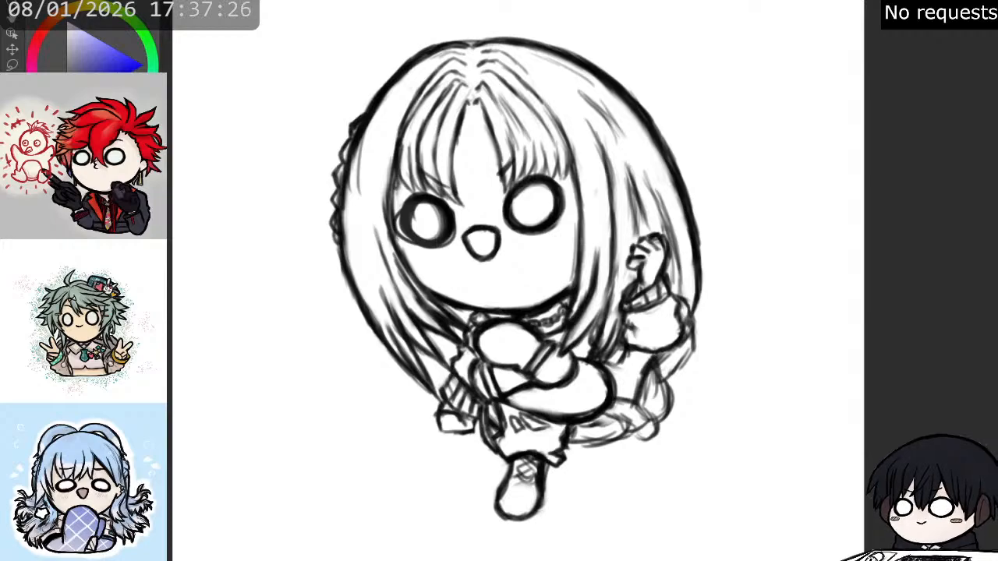
pyautogui.press('h')
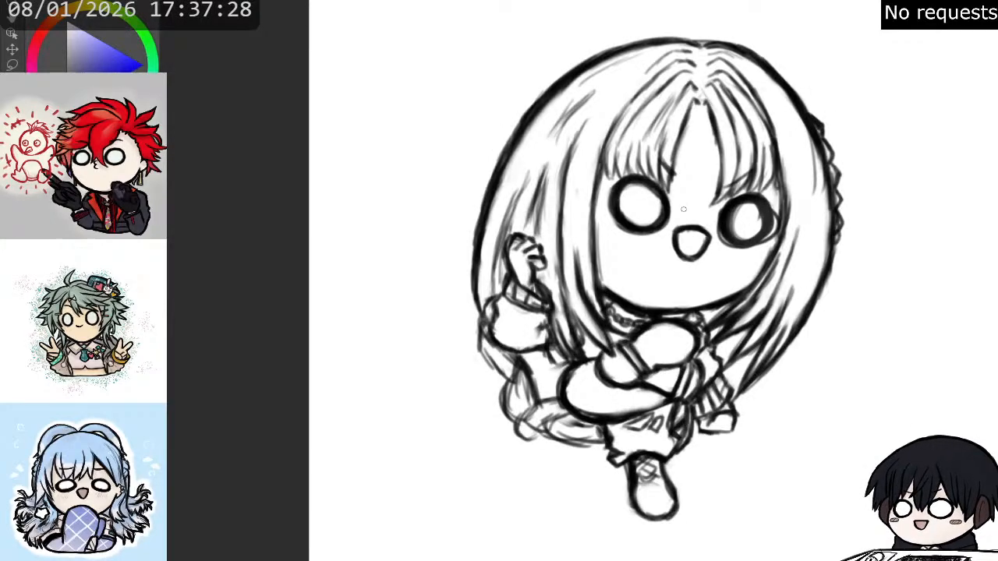
pyautogui.hotkey('ctrl', 'z')
pyautogui.moveTo(731, 201); pyautogui.dragTo(741, 197)
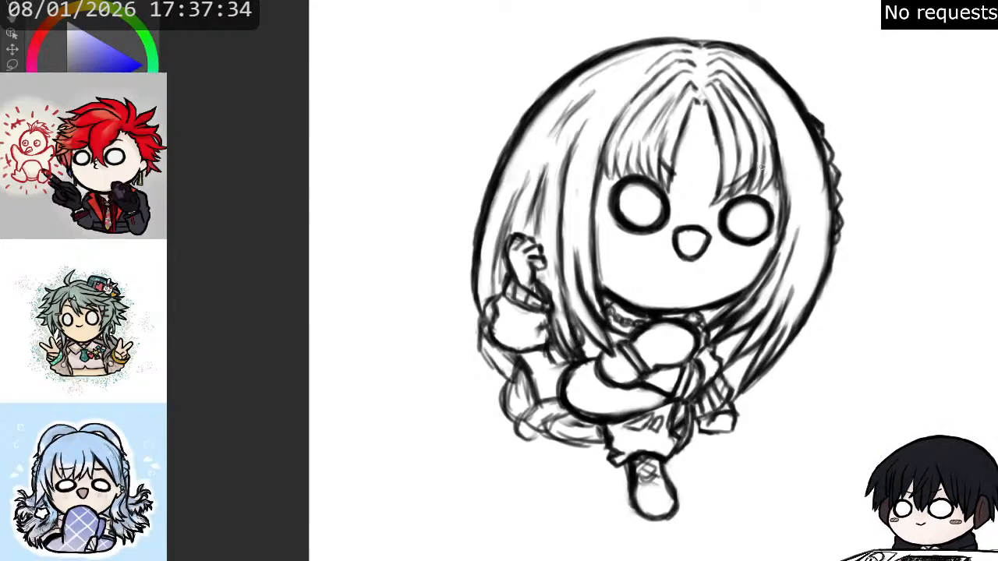
# - Add dark strands over the right-hand cheek and loose strokes along the right-hand outer hair contour below the braid
pyautogui.moveTo(773, 226)
pyautogui.mouseDown()
pyautogui.moveTo(758, 263)
pyautogui.moveTo(729, 279)
pyautogui.moveTo(749, 282)
pyautogui.mouseUp()
pyautogui.moveTo(833, 162); pyautogui.dragTo(840, 192)
pyautogui.moveTo(842, 190)
pyautogui.mouseDown()
pyautogui.moveTo(810, 240)
pyautogui.moveTo(828, 292)
pyautogui.moveTo(835, 256)
pyautogui.moveTo(818, 308)
pyautogui.mouseUp()
pyautogui.moveTo(818, 254); pyautogui.dragTo(805, 307)
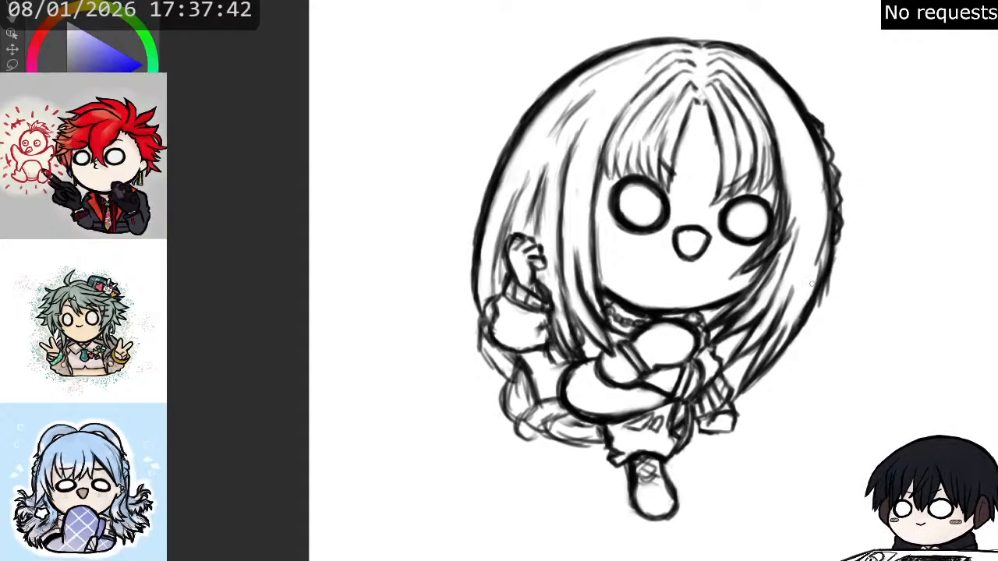
# - Fill the right-hand hair with tapered strands running down just inside the outer contour, beside and below the braid
pyautogui.moveTo(820, 201); pyautogui.dragTo(803, 288)
pyautogui.moveTo(820, 236); pyautogui.dragTo(786, 320)
pyautogui.moveTo(819, 256); pyautogui.dragTo(783, 319)
pyautogui.moveTo(817, 283); pyautogui.dragTo(789, 320)
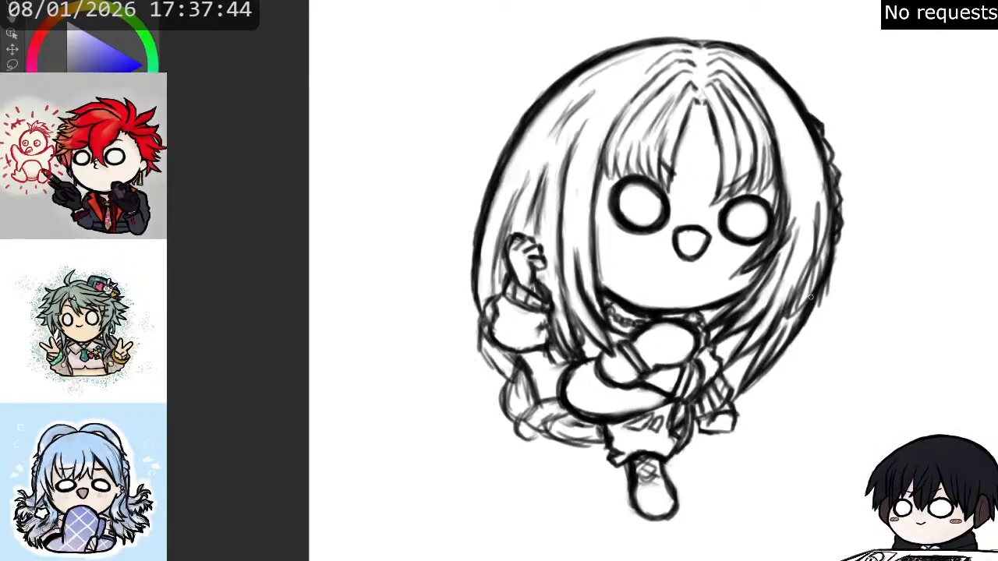
pyautogui.moveTo(840, 222); pyautogui.dragTo(832, 267)
pyautogui.moveTo(828, 205); pyautogui.dragTo(818, 265)
pyautogui.moveTo(822, 173); pyautogui.dragTo(815, 245)
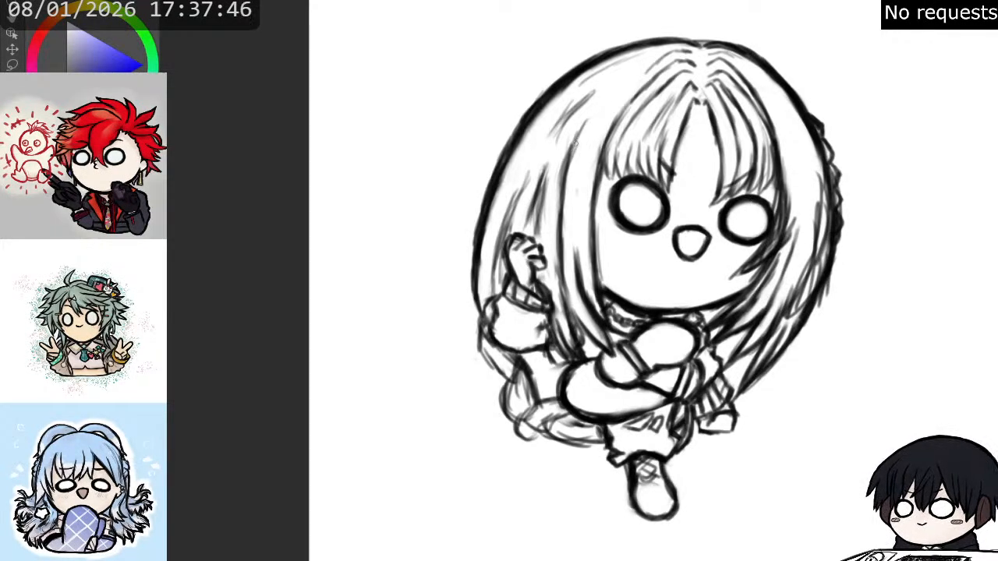
# - Add long strands to the left-hand side hair, from beside the fringe down towards the chin
pyautogui.moveTo(580, 130); pyautogui.dragTo(564, 265)
pyautogui.moveTo(586, 195)
pyautogui.mouseDown()
pyautogui.moveTo(589, 270)
pyautogui.moveTo(601, 287)
pyautogui.mouseUp()
pyautogui.moveTo(599, 236); pyautogui.dragTo(622, 301)
pyautogui.moveTo(579, 218)
pyautogui.mouseDown()
pyautogui.moveTo(606, 261)
pyautogui.moveTo(585, 293)
pyautogui.mouseUp()
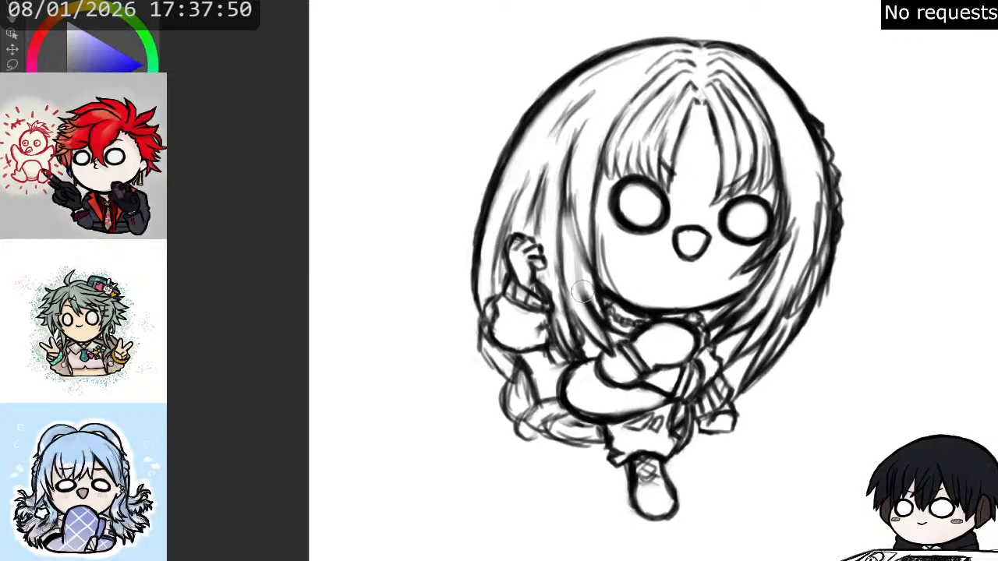
# - Erase the old left-hand face-framing line and the strands beside it between the fringe and the chin
pyautogui.moveTo(580, 244); pyautogui.dragTo(593, 318)
pyautogui.press('p')
pyautogui.press('e')
pyautogui.moveTo(576, 187)
pyautogui.mouseDown()
pyautogui.moveTo(593, 268)
pyautogui.moveTo(605, 273)
pyautogui.mouseUp()
pyautogui.moveTo(596, 173)
pyautogui.mouseDown()
pyautogui.moveTo(597, 256)
pyautogui.moveTo(598, 205)
pyautogui.mouseUp()
pyautogui.moveTo(601, 156); pyautogui.dragTo(599, 187)
pyautogui.press('p')
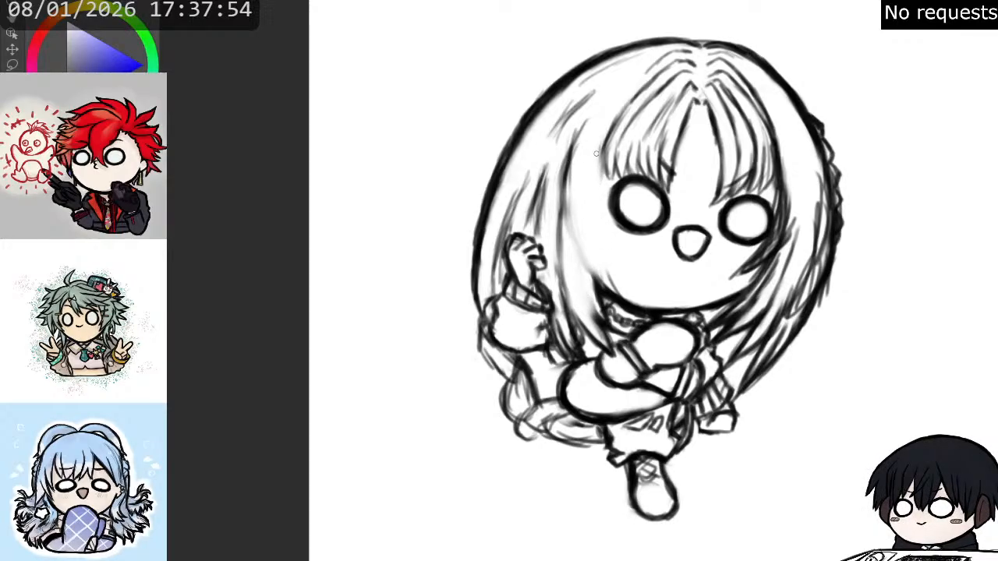
# - Redraw the left-hand face-framing lock with curved strands sweeping from the fringe over the cheek towards the chin
pyautogui.moveTo(624, 89); pyautogui.dragTo(600, 156)
pyautogui.moveTo(607, 115); pyautogui.dragTo(596, 210)
pyautogui.moveTo(602, 133); pyautogui.dragTo(597, 235)
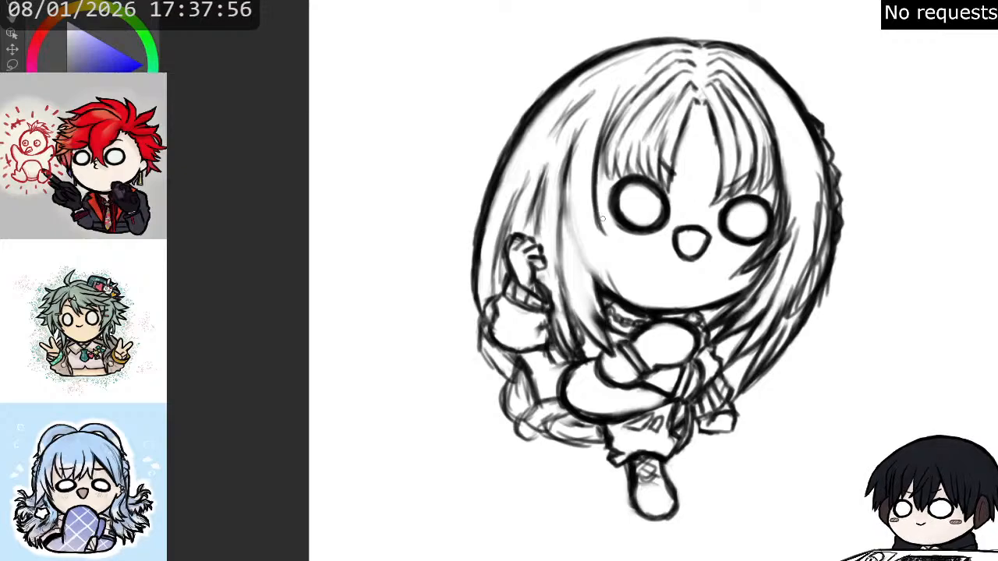
pyautogui.moveTo(594, 176); pyautogui.dragTo(601, 270)
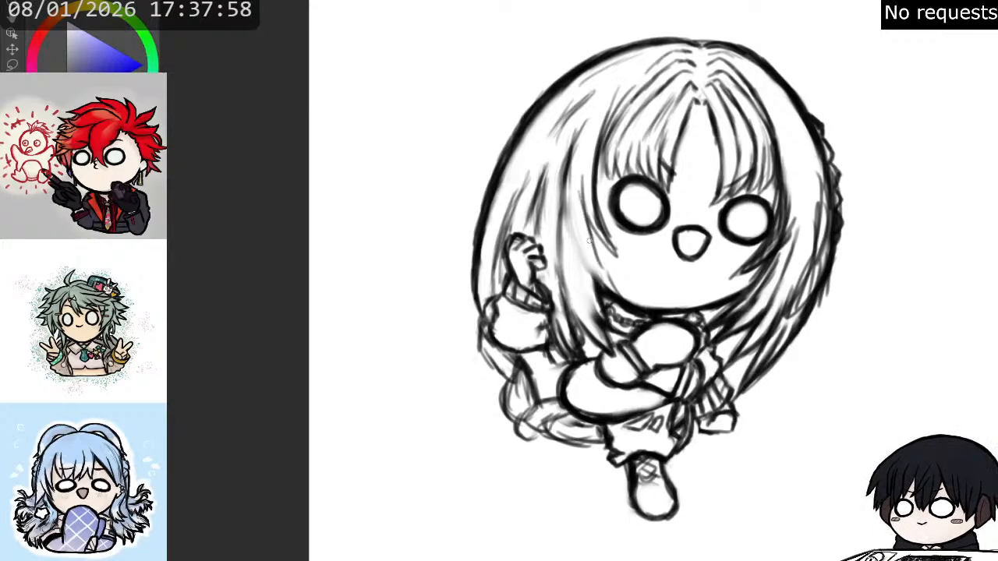
pyautogui.moveTo(582, 209); pyautogui.dragTo(611, 294)
pyautogui.moveTo(580, 226); pyautogui.dragTo(591, 269)
pyautogui.moveTo(572, 182)
pyautogui.mouseDown()
pyautogui.moveTo(579, 253)
pyautogui.moveTo(599, 310)
pyautogui.mouseUp()
pyautogui.moveTo(581, 251); pyautogui.dragTo(606, 320)
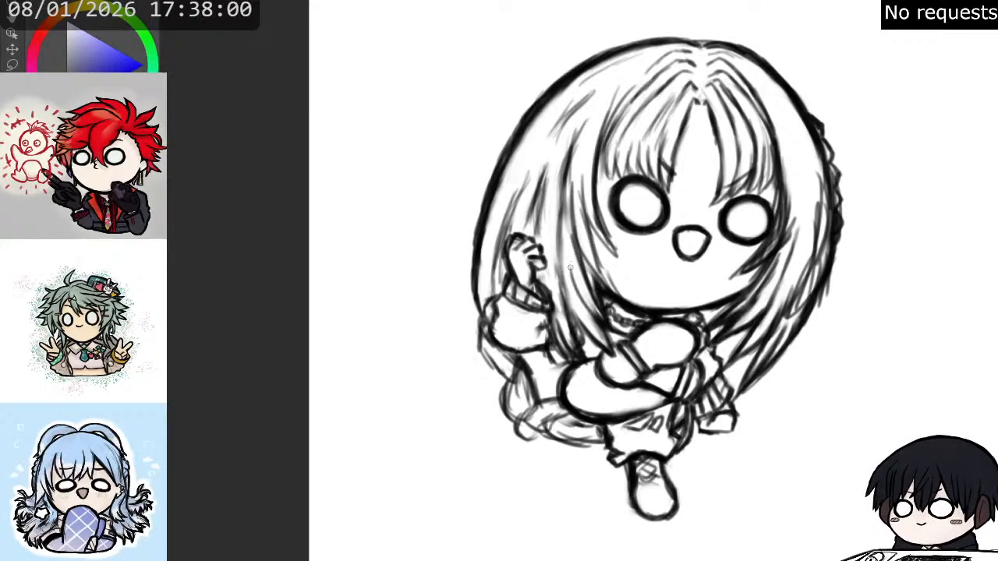
# - Build up dense, overlapping strands in the left-hand side hair between the raised hand and the face-framing lock
pyautogui.moveTo(569, 234); pyautogui.dragTo(565, 287)
pyautogui.moveTo(570, 194)
pyautogui.mouseDown()
pyautogui.moveTo(568, 254)
pyautogui.moveTo(565, 231)
pyautogui.mouseUp()
pyautogui.moveTo(566, 173); pyautogui.dragTo(558, 278)
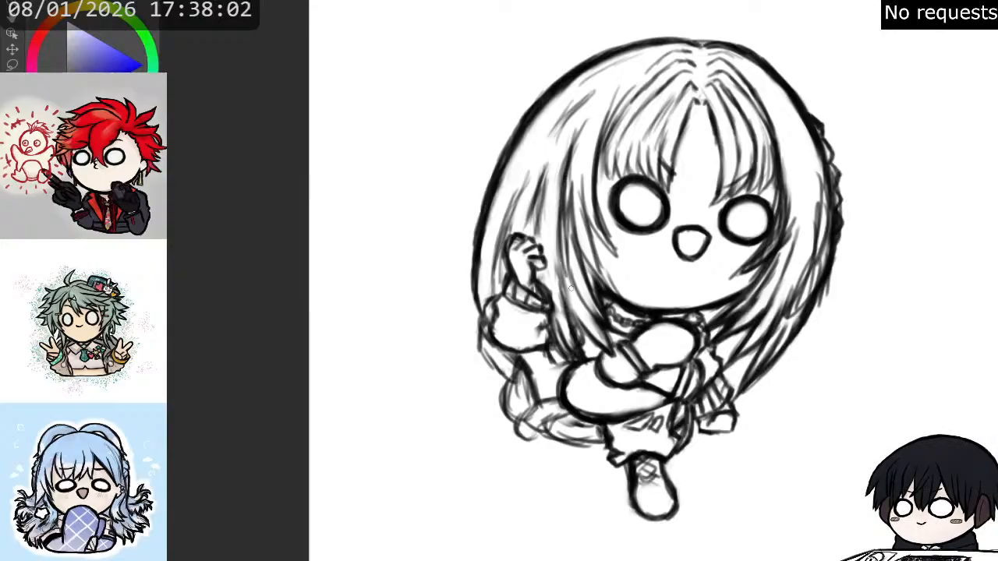
pyautogui.moveTo(555, 227); pyautogui.dragTo(575, 307)
pyautogui.moveTo(552, 192); pyautogui.dragTo(565, 298)
pyautogui.moveTo(560, 172); pyautogui.dragTo(550, 223)
pyautogui.moveTo(568, 153); pyautogui.dragTo(549, 192)
pyautogui.moveTo(578, 128); pyautogui.dragTo(564, 158)
pyautogui.moveTo(590, 109); pyautogui.dragTo(562, 147)
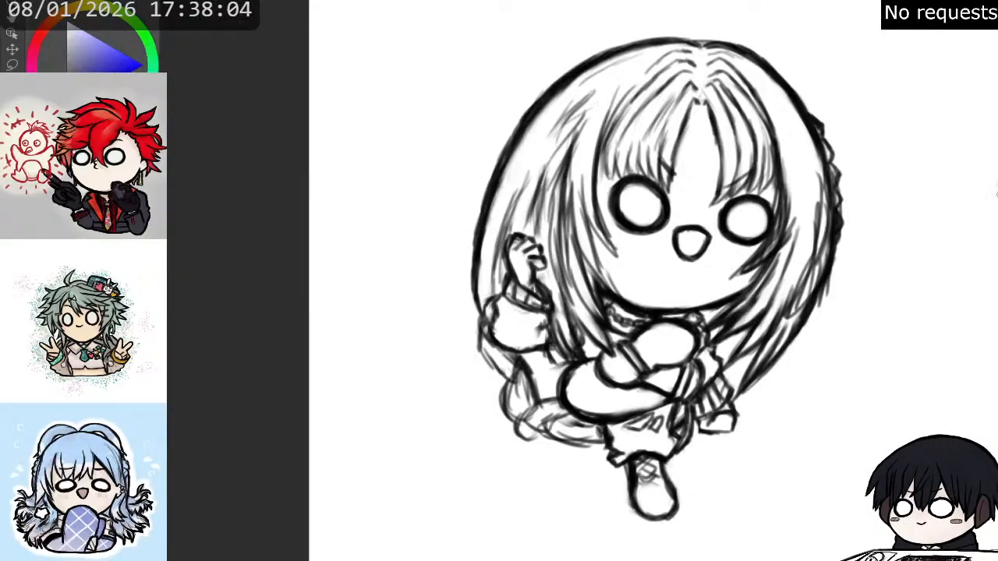
# - Erase and redraw the left-hand part of the jawline where it meets the side hair
pyautogui.press('e')
pyautogui.moveTo(611, 261); pyautogui.dragTo(644, 307)
pyautogui.press('p')
pyautogui.moveTo(604, 278); pyautogui.dragTo(651, 306)
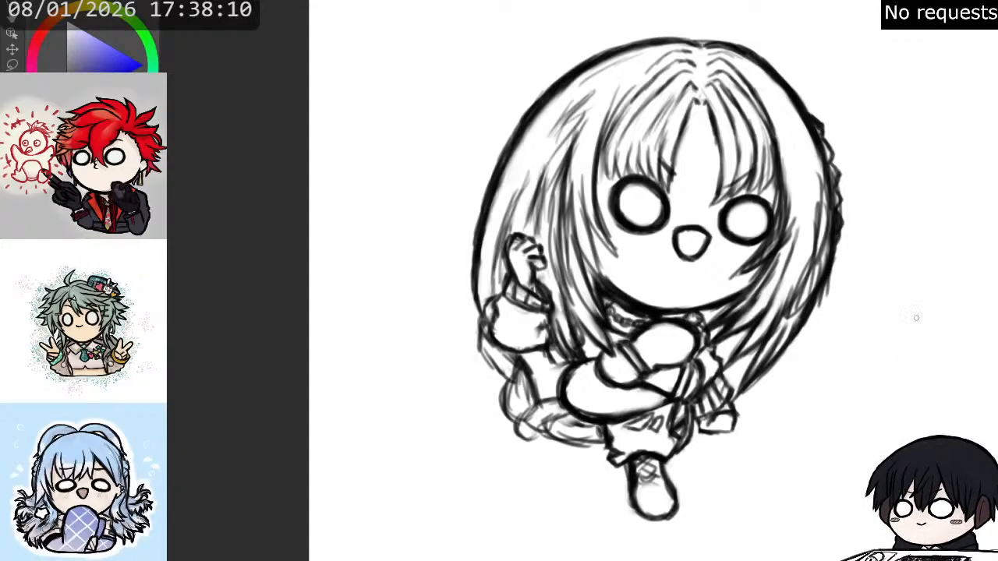
# - Clean up the mouth's outline and reshape it with a more pointed lower end
pyautogui.press('e')
pyautogui.moveTo(674, 237)
pyautogui.mouseDown()
pyautogui.moveTo(692, 264)
pyautogui.moveTo(694, 228)
pyautogui.moveTo(706, 236)
pyautogui.moveTo(689, 229)
pyautogui.moveTo(677, 254)
pyautogui.moveTo(685, 260)
pyautogui.moveTo(700, 246)
pyautogui.moveTo(708, 235)
pyautogui.moveTo(698, 228)
pyautogui.mouseUp()
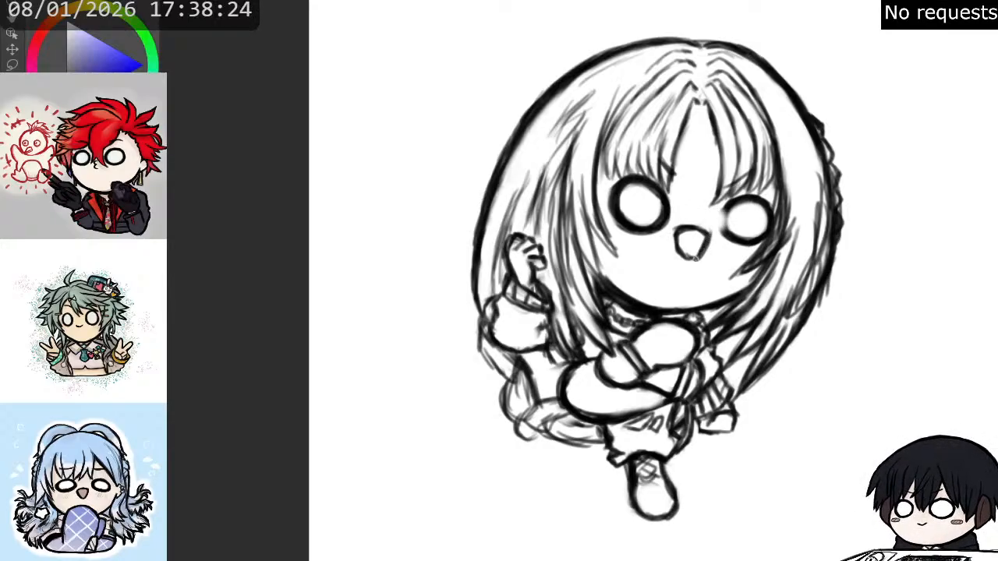
pyautogui.moveTo(710, 230); pyautogui.dragTo(707, 243)
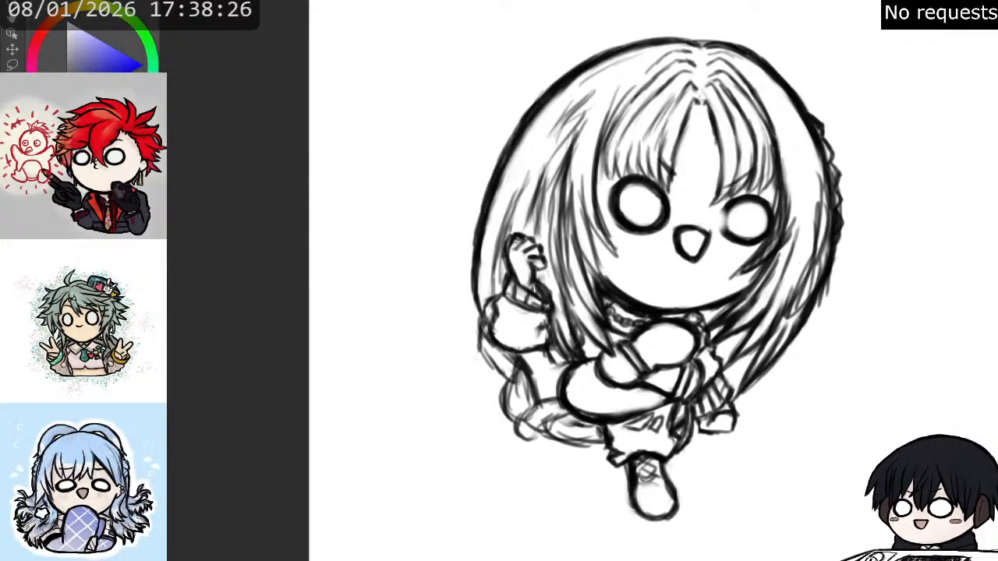
# - In the mirrored view, erase and redraw the left-hand eye's ring slightly closer to the mouth
pyautogui.press('h')
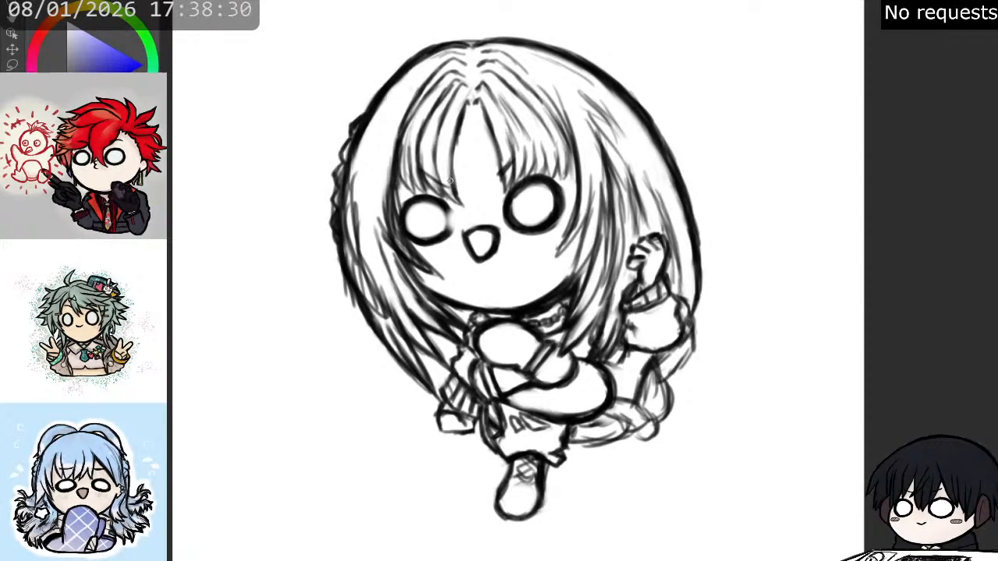
pyautogui.moveTo(443, 204)
pyautogui.mouseDown()
pyautogui.moveTo(447, 238)
pyautogui.moveTo(434, 196)
pyautogui.moveTo(421, 198)
pyautogui.mouseUp()
pyautogui.press('e')
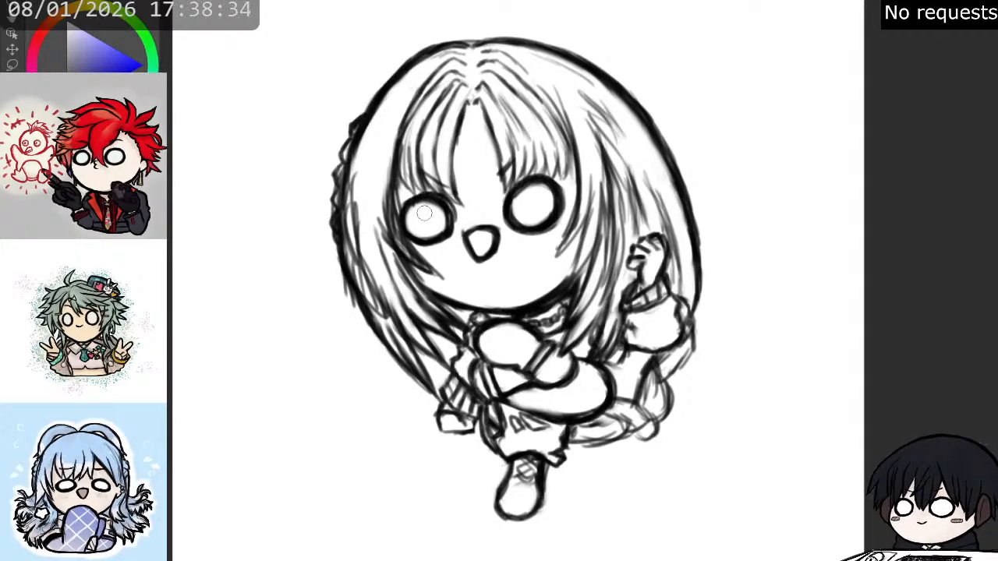
pyautogui.moveTo(407, 234)
pyautogui.mouseDown()
pyautogui.moveTo(411, 199)
pyautogui.moveTo(421, 226)
pyautogui.moveTo(444, 210)
pyautogui.moveTo(452, 234)
pyautogui.moveTo(439, 233)
pyautogui.mouseUp()
pyautogui.press('b')
pyautogui.moveTo(425, 197)
pyautogui.mouseDown()
pyautogui.moveTo(422, 234)
pyautogui.moveTo(454, 225)
pyautogui.moveTo(457, 214)
pyautogui.moveTo(409, 215)
pyautogui.mouseUp()
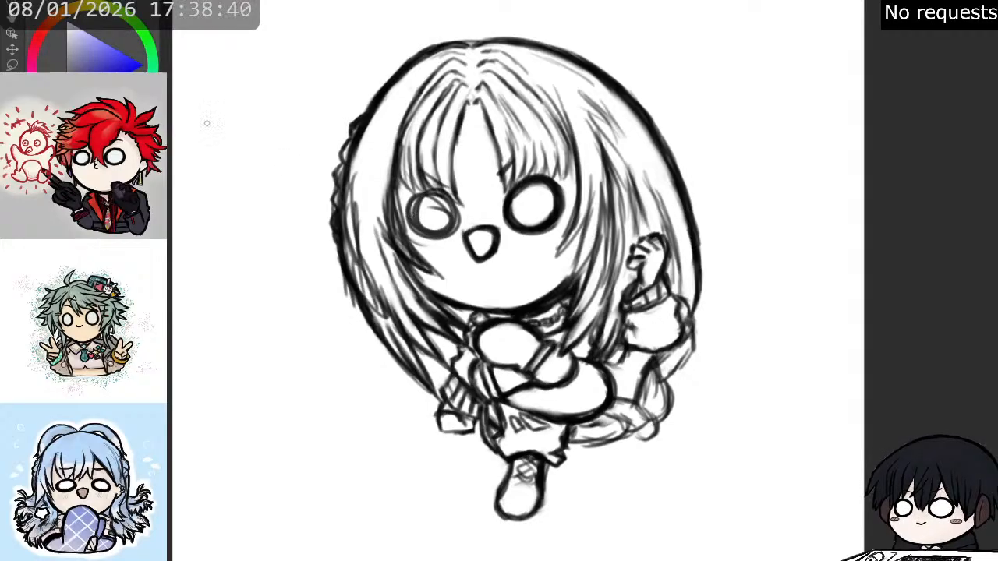
# - Thicken the left-hand eye's ring into an even dark oval and clean up its white interior
pyautogui.scroll(2, 359, 115)
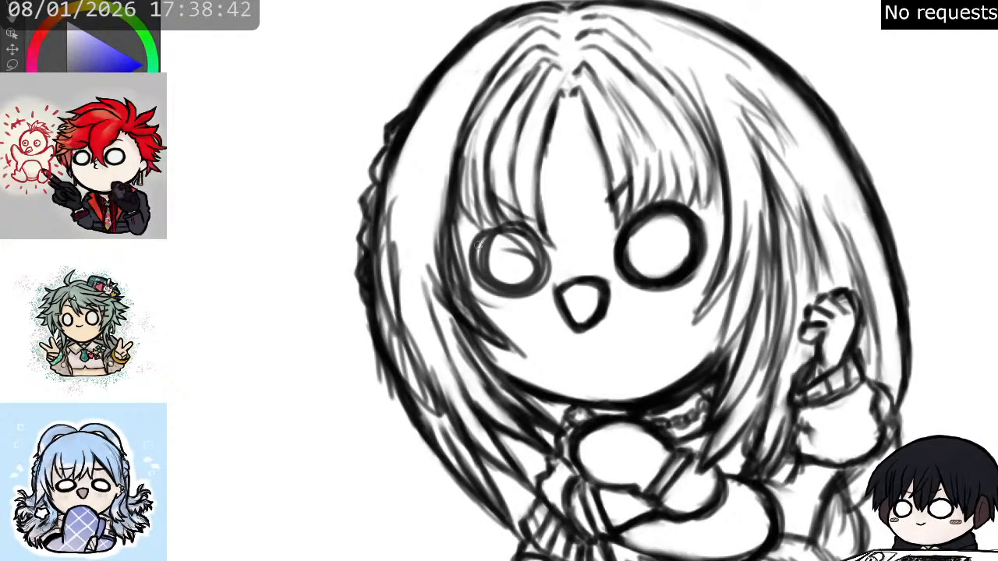
pyautogui.moveTo(507, 226)
pyautogui.mouseDown()
pyautogui.moveTo(542, 209)
pyautogui.moveTo(521, 289)
pyautogui.moveTo(477, 256)
pyautogui.moveTo(538, 234)
pyautogui.moveTo(499, 282)
pyautogui.moveTo(511, 257)
pyautogui.moveTo(494, 312)
pyautogui.mouseUp()
pyautogui.press('e')
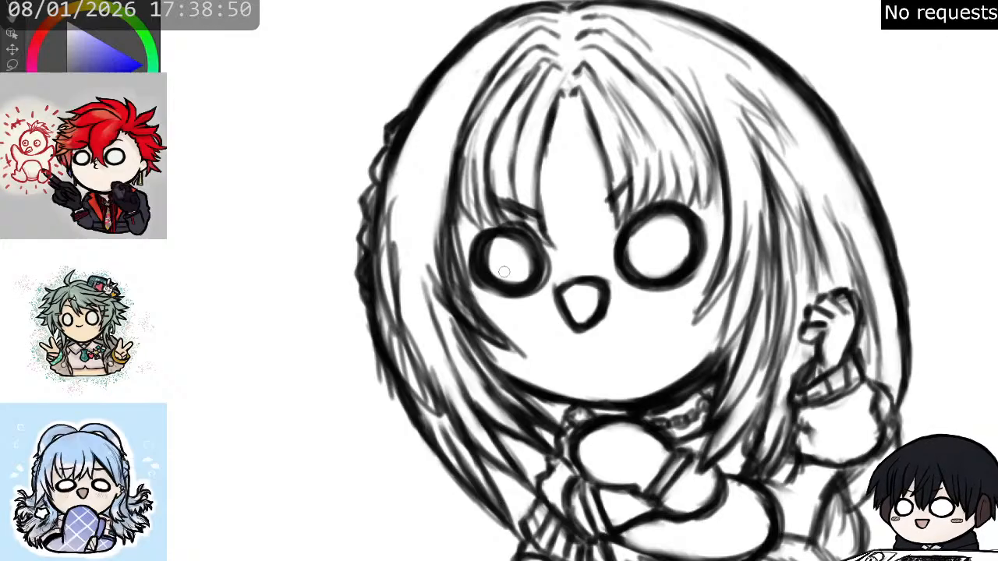
pyautogui.moveTo(519, 281)
pyautogui.mouseDown()
pyautogui.moveTo(499, 261)
pyautogui.moveTo(534, 255)
pyautogui.mouseUp()
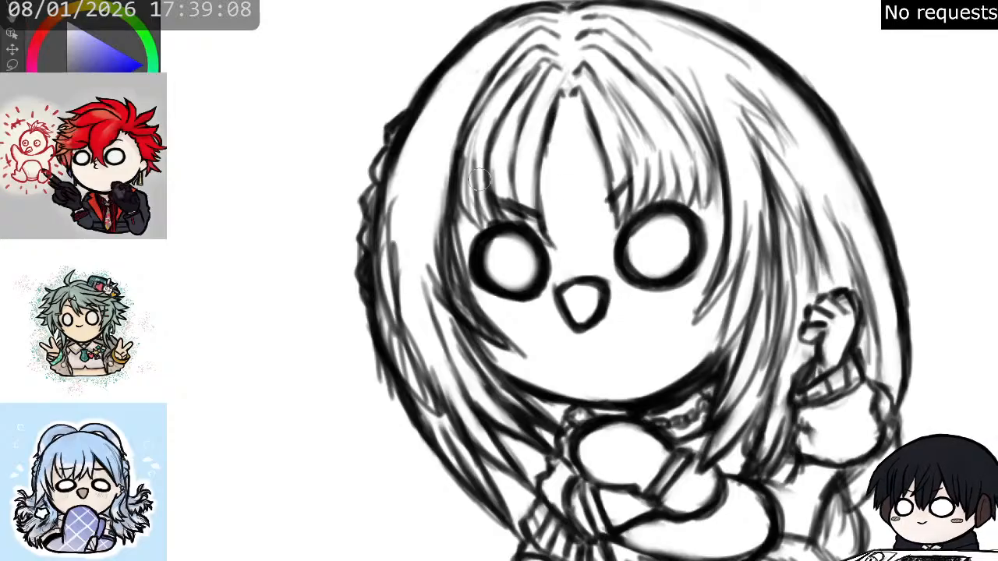
# - Erase the cluttered strands beside the left-hand eye and redraw the face-framing edge from the fringe to the cheek
pyautogui.moveTo(443, 218)
pyautogui.mouseDown()
pyautogui.moveTo(461, 293)
pyautogui.moveTo(440, 212)
pyautogui.moveTo(445, 183)
pyautogui.moveTo(441, 238)
pyautogui.moveTo(440, 162)
pyautogui.moveTo(457, 189)
pyautogui.moveTo(458, 161)
pyautogui.moveTo(465, 258)
pyautogui.mouseUp()
pyautogui.press('p')
pyautogui.moveTo(455, 193); pyautogui.dragTo(476, 286)
pyautogui.moveTo(457, 234); pyautogui.dragTo(478, 308)
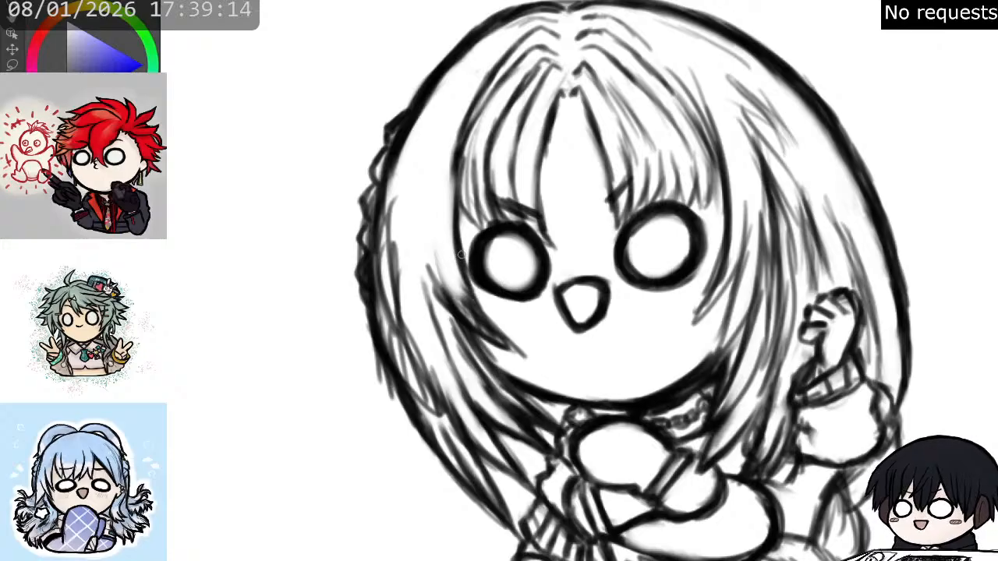
pyautogui.moveTo(453, 251); pyautogui.dragTo(500, 330)
pyautogui.moveTo(468, 276); pyautogui.dragTo(518, 345)
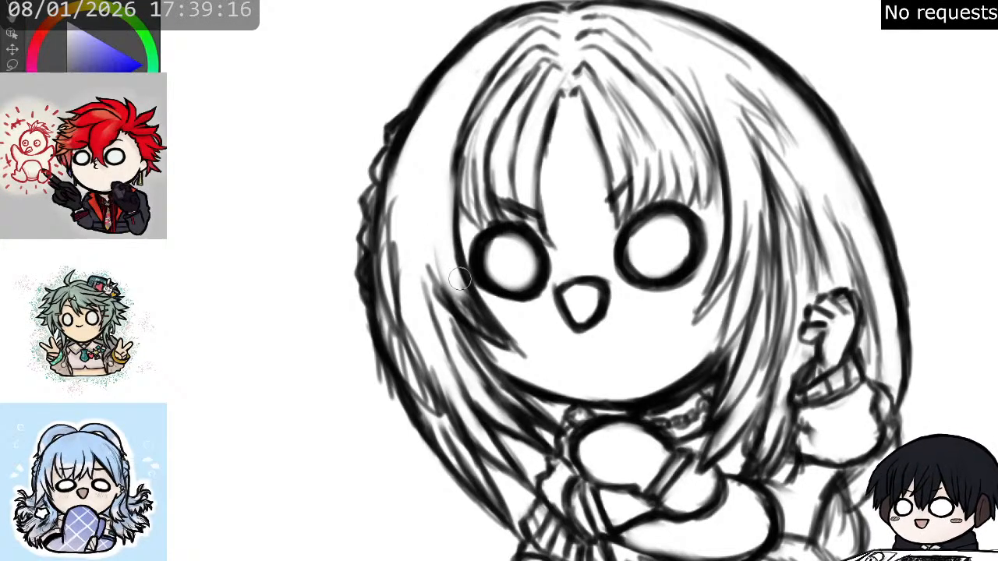
# - Lighten the dark patch below the left-hand eye and redraw the lock there with clean tapered strands
pyautogui.moveTo(459, 274)
pyautogui.mouseDown()
pyautogui.moveTo(471, 311)
pyautogui.moveTo(455, 293)
pyautogui.moveTo(473, 318)
pyautogui.mouseUp()
pyautogui.press('p')
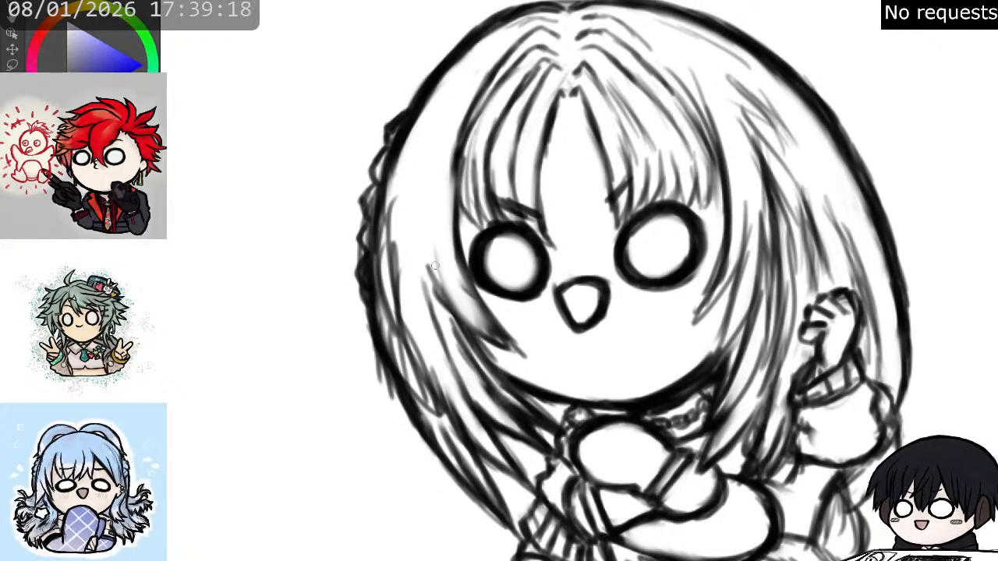
pyautogui.moveTo(426, 234); pyautogui.dragTo(445, 296)
pyautogui.moveTo(428, 238); pyautogui.dragTo(476, 329)
pyautogui.moveTo(430, 256); pyautogui.dragTo(484, 340)
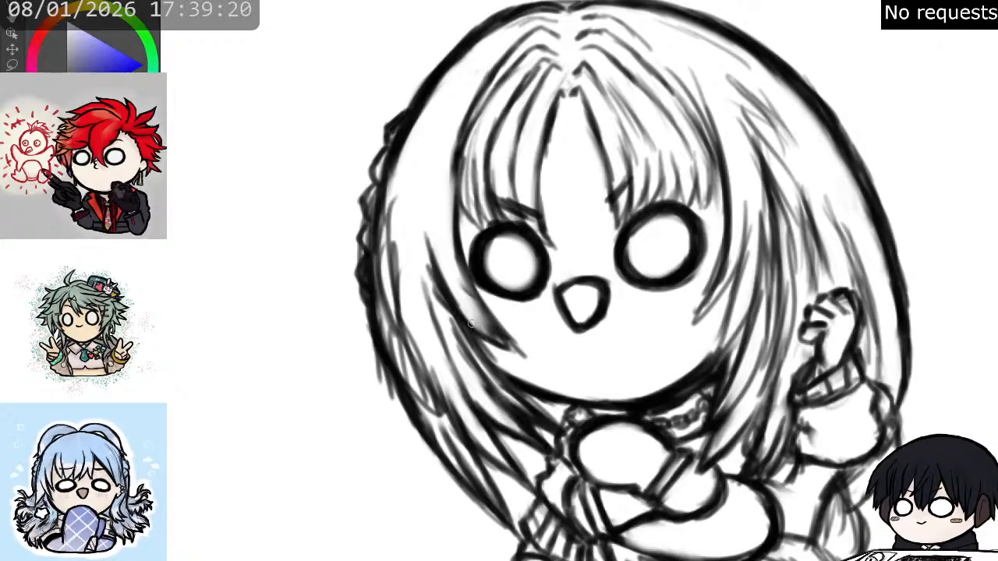
pyautogui.moveTo(455, 302)
pyautogui.mouseDown()
pyautogui.moveTo(496, 348)
pyautogui.moveTo(524, 358)
pyautogui.moveTo(454, 248)
pyautogui.mouseUp()
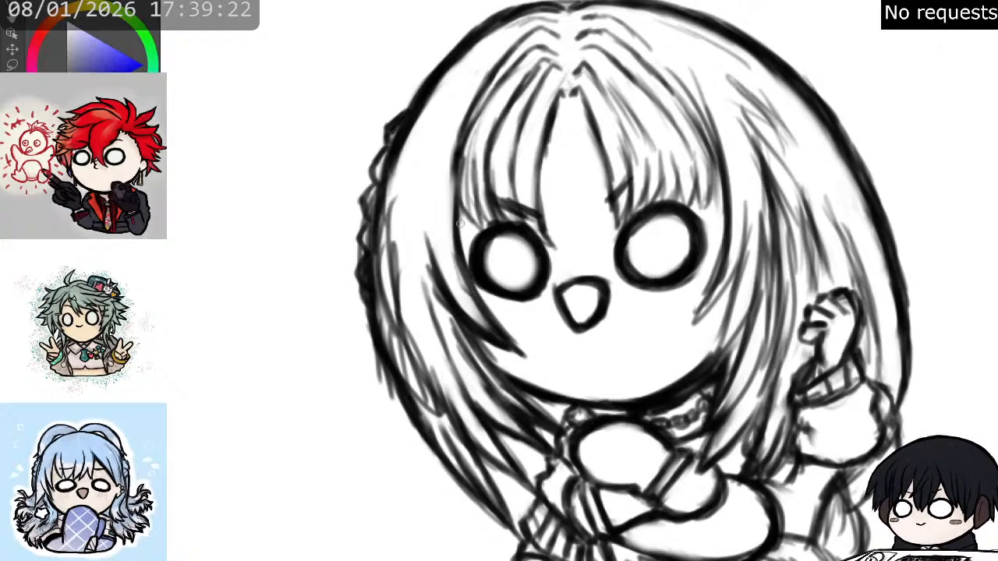
# - Darken the fringe's inner edges on both sides of the parting and strengthen the strands over the right-hand cheek
pyautogui.moveTo(520, 209)
pyautogui.mouseDown()
pyautogui.moveTo(554, 247)
pyautogui.moveTo(539, 175)
pyautogui.moveTo(549, 123)
pyautogui.moveTo(545, 148)
pyautogui.mouseUp()
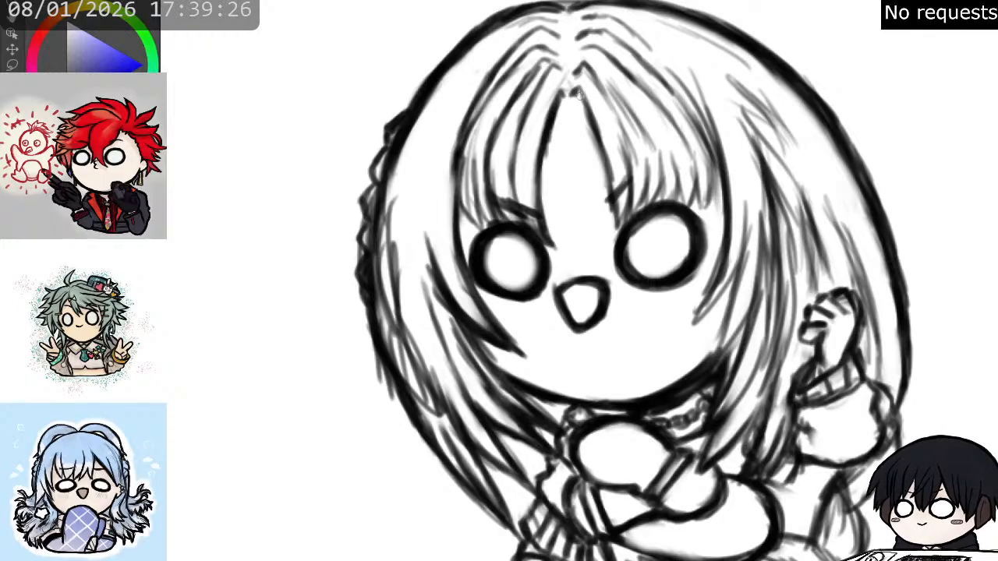
pyautogui.moveTo(578, 94)
pyautogui.mouseDown()
pyautogui.moveTo(616, 237)
pyautogui.moveTo(632, 192)
pyautogui.moveTo(613, 240)
pyautogui.moveTo(610, 190)
pyautogui.mouseUp()
pyautogui.moveTo(725, 248); pyautogui.dragTo(699, 322)
pyautogui.moveTo(741, 263)
pyautogui.mouseDown()
pyautogui.moveTo(711, 310)
pyautogui.moveTo(686, 323)
pyautogui.mouseUp()
pyautogui.press('e')
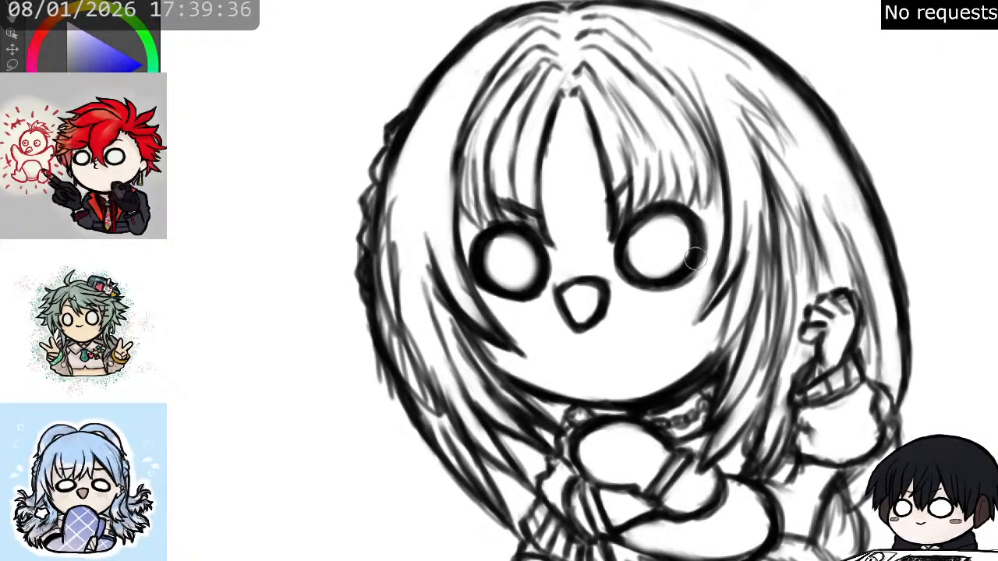
# - Darken the tapered lock beside the right-hand eye where it overlaps the cheek
pyautogui.press('p')
pyautogui.moveTo(714, 268)
pyautogui.mouseDown()
pyautogui.moveTo(696, 323)
pyautogui.moveTo(708, 316)
pyautogui.mouseUp()
pyautogui.moveTo(747, 265); pyautogui.dragTo(719, 304)
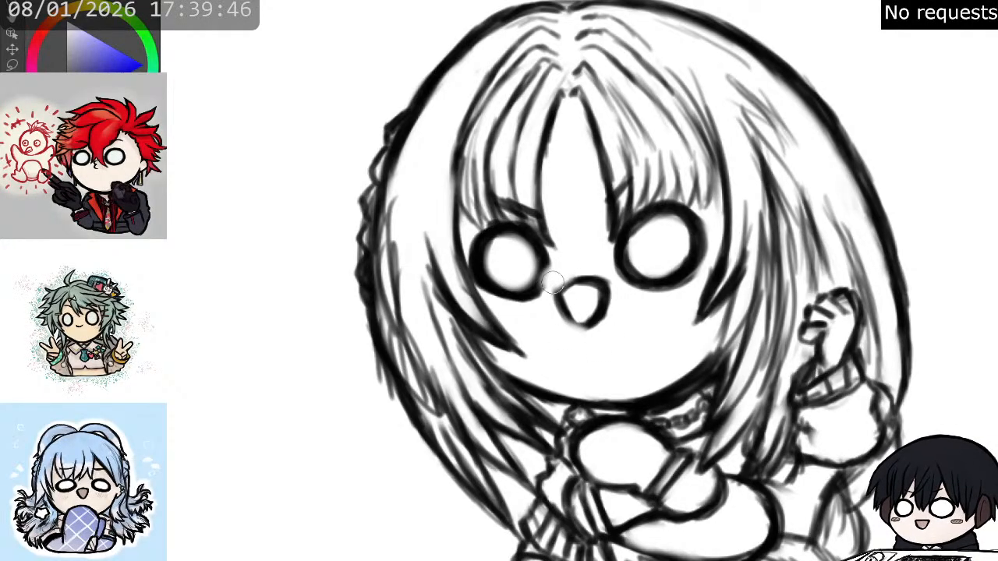
# - Erase the pointed outline of the mouth and redraw it as a small rounded open mouth
pyautogui.press('p')
pyautogui.moveTo(549, 269)
pyautogui.mouseDown()
pyautogui.moveTo(587, 325)
pyautogui.moveTo(579, 301)
pyautogui.moveTo(590, 316)
pyautogui.moveTo(591, 300)
pyautogui.moveTo(573, 298)
pyautogui.moveTo(564, 328)
pyautogui.mouseUp()
pyautogui.press('e')
pyautogui.press('p')
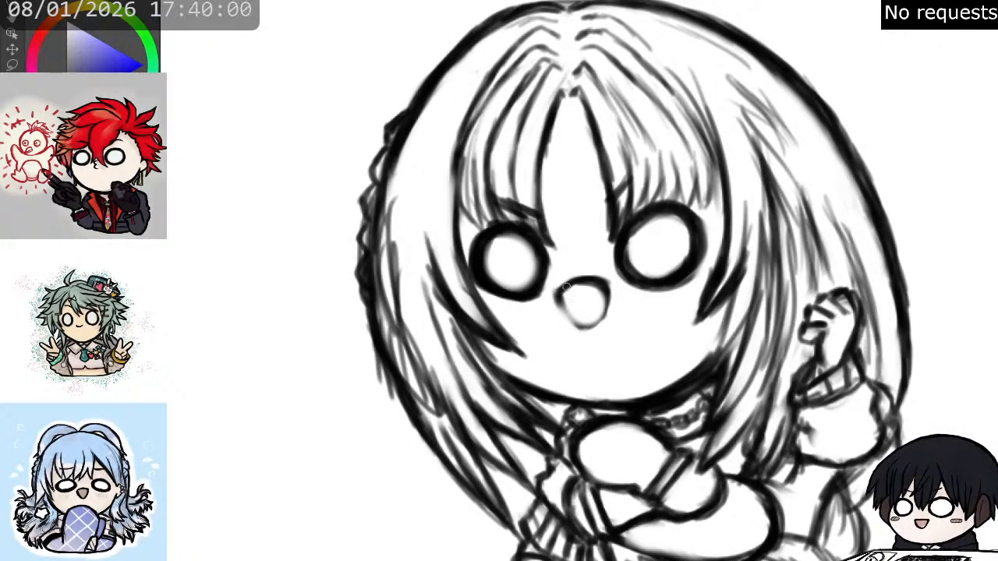
pyautogui.moveTo(567, 287)
pyautogui.mouseDown()
pyautogui.moveTo(586, 327)
pyautogui.moveTo(610, 310)
pyautogui.moveTo(608, 287)
pyautogui.moveTo(604, 320)
pyautogui.moveTo(608, 308)
pyautogui.moveTo(586, 334)
pyautogui.moveTo(599, 327)
pyautogui.moveTo(564, 316)
pyautogui.moveTo(596, 325)
pyautogui.mouseUp()
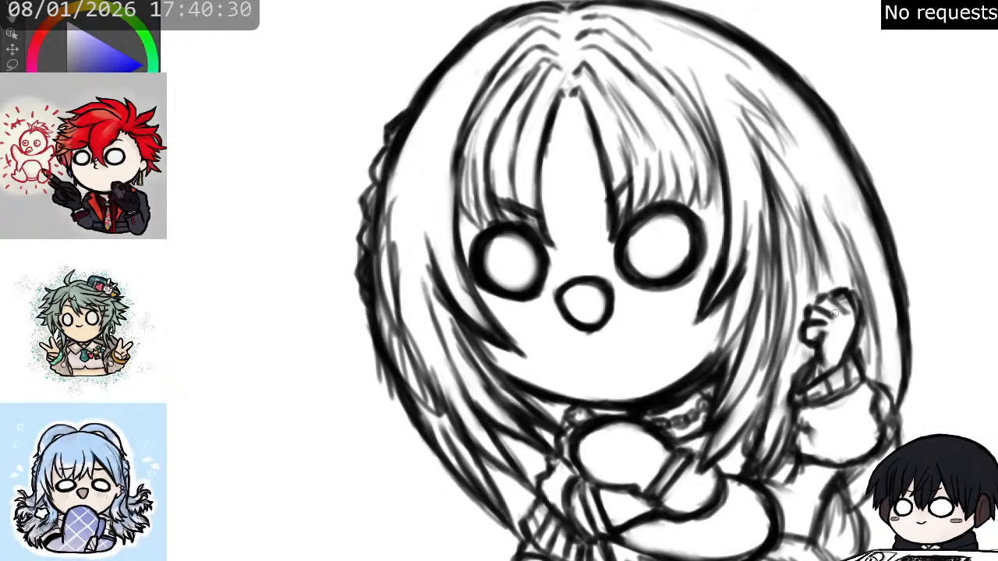
# - Clean up the raised hand's finger lines and redefine its palm and wrist outline
pyautogui.moveTo(806, 321)
pyautogui.mouseDown()
pyautogui.moveTo(827, 310)
pyautogui.moveTo(826, 297)
pyautogui.moveTo(845, 302)
pyautogui.moveTo(844, 293)
pyautogui.moveTo(853, 308)
pyautogui.moveTo(842, 356)
pyautogui.mouseUp()
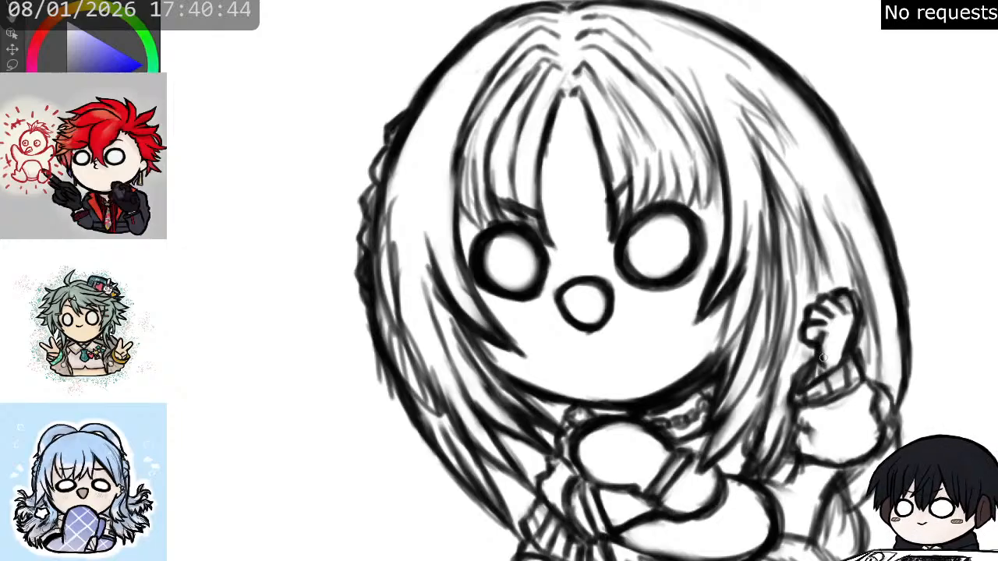
pyautogui.moveTo(820, 361); pyautogui.dragTo(843, 359)
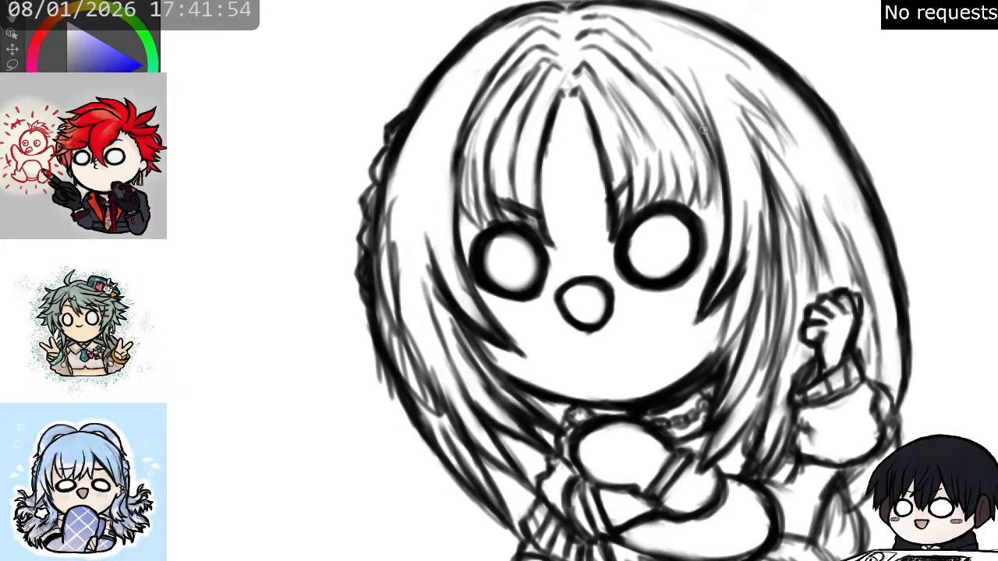
# - Draw a dark face-framing edge close beside the right-hand eye, running from the fringe down to the cheek
pyautogui.moveTo(701, 128); pyautogui.dragTo(709, 213)
pyautogui.moveTo(715, 163); pyautogui.dragTo(716, 233)
pyautogui.moveTo(716, 187); pyautogui.dragTo(704, 288)
pyautogui.moveTo(718, 231); pyautogui.dragTo(699, 302)
pyautogui.moveTo(716, 242); pyautogui.dragTo(699, 293)
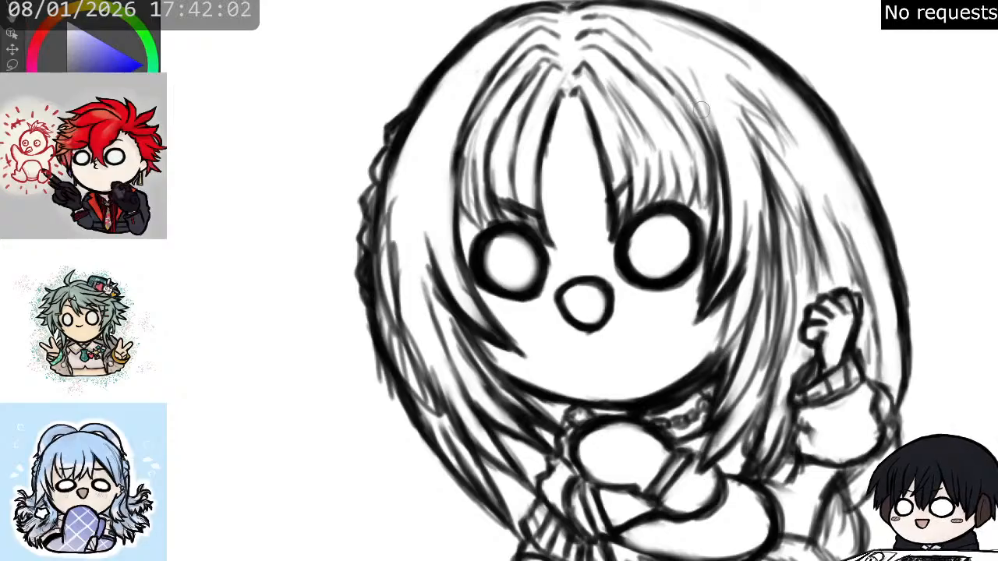
# - Erase the old lock outside the right-hand face-framing edge and extend that edge to a tapered tip on the cheek
pyautogui.moveTo(725, 150)
pyautogui.mouseDown()
pyautogui.moveTo(731, 227)
pyautogui.moveTo(730, 199)
pyautogui.moveTo(709, 295)
pyautogui.moveTo(723, 263)
pyautogui.moveTo(717, 278)
pyautogui.moveTo(751, 255)
pyautogui.moveTo(746, 206)
pyautogui.mouseUp()
pyautogui.moveTo(706, 299); pyautogui.dragTo(697, 320)
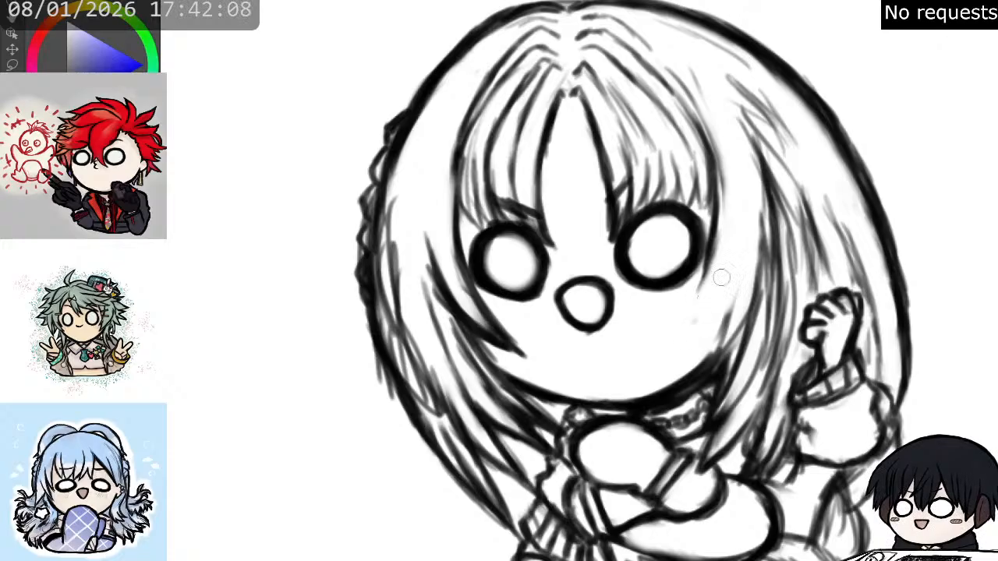
pyautogui.moveTo(727, 227)
pyautogui.mouseDown()
pyautogui.moveTo(722, 262)
pyautogui.moveTo(715, 238)
pyautogui.mouseUp()
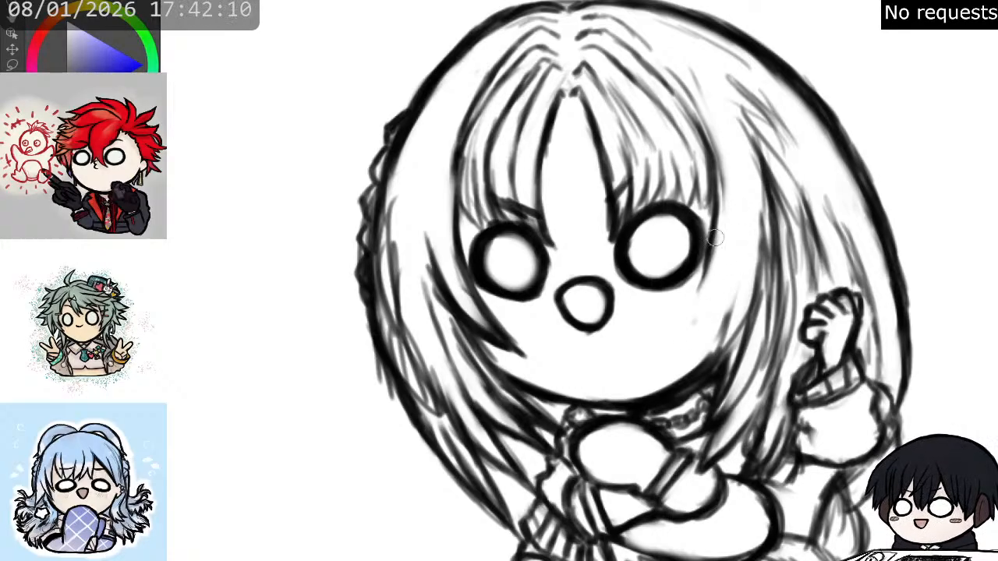
pyautogui.moveTo(706, 264); pyautogui.dragTo(678, 331)
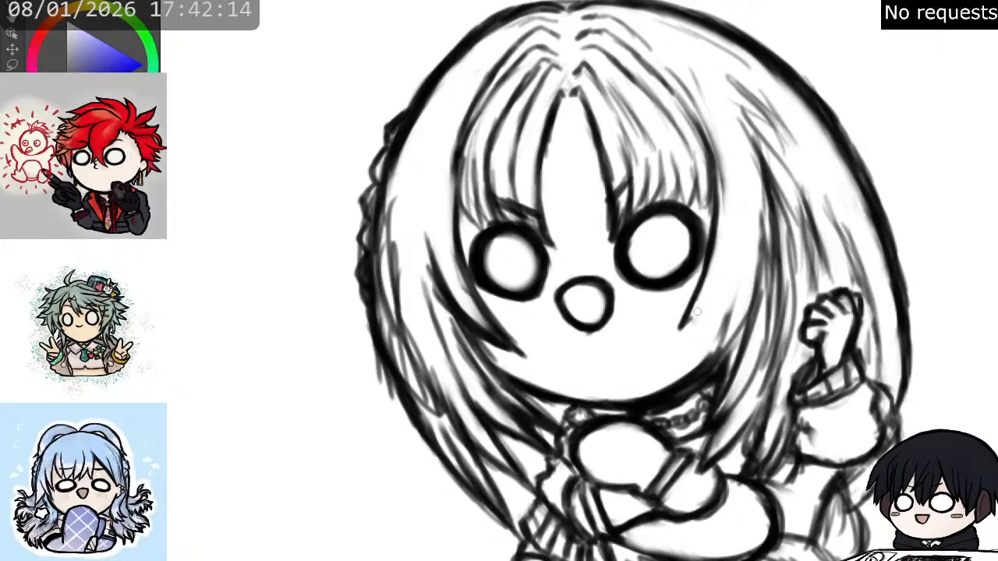
pyautogui.moveTo(714, 294)
pyautogui.mouseDown()
pyautogui.moveTo(686, 327)
pyautogui.moveTo(692, 315)
pyautogui.mouseUp()
pyautogui.moveTo(732, 265)
pyautogui.mouseDown()
pyautogui.moveTo(695, 313)
pyautogui.moveTo(715, 293)
pyautogui.mouseUp()
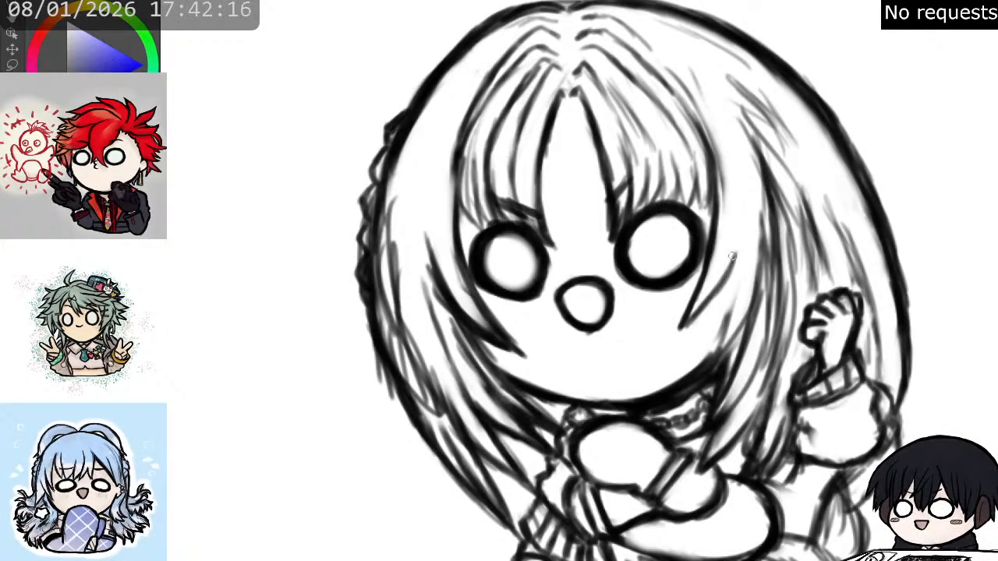
# - Draw overlapping tapered lock tips beside the right-hand cheek and lighten the dark overlap between them
pyautogui.moveTo(741, 248)
pyautogui.mouseDown()
pyautogui.moveTo(710, 302)
pyautogui.moveTo(750, 207)
pyautogui.moveTo(725, 273)
pyautogui.mouseUp()
pyautogui.moveTo(749, 226); pyautogui.dragTo(709, 324)
pyautogui.moveTo(732, 276); pyautogui.dragTo(694, 347)
pyautogui.moveTo(735, 296)
pyautogui.mouseDown()
pyautogui.moveTo(694, 344)
pyautogui.moveTo(722, 328)
pyautogui.mouseUp()
pyautogui.moveTo(750, 274)
pyautogui.mouseDown()
pyautogui.moveTo(720, 332)
pyautogui.moveTo(738, 301)
pyautogui.moveTo(733, 337)
pyautogui.mouseUp()
pyautogui.moveTo(742, 300); pyautogui.dragTo(722, 350)
pyautogui.moveTo(736, 301)
pyautogui.mouseDown()
pyautogui.moveTo(719, 333)
pyautogui.moveTo(743, 280)
pyautogui.moveTo(755, 305)
pyautogui.moveTo(734, 327)
pyautogui.moveTo(742, 313)
pyautogui.moveTo(727, 353)
pyautogui.mouseUp()
pyautogui.press('e')
pyautogui.moveTo(745, 315); pyautogui.dragTo(727, 356)
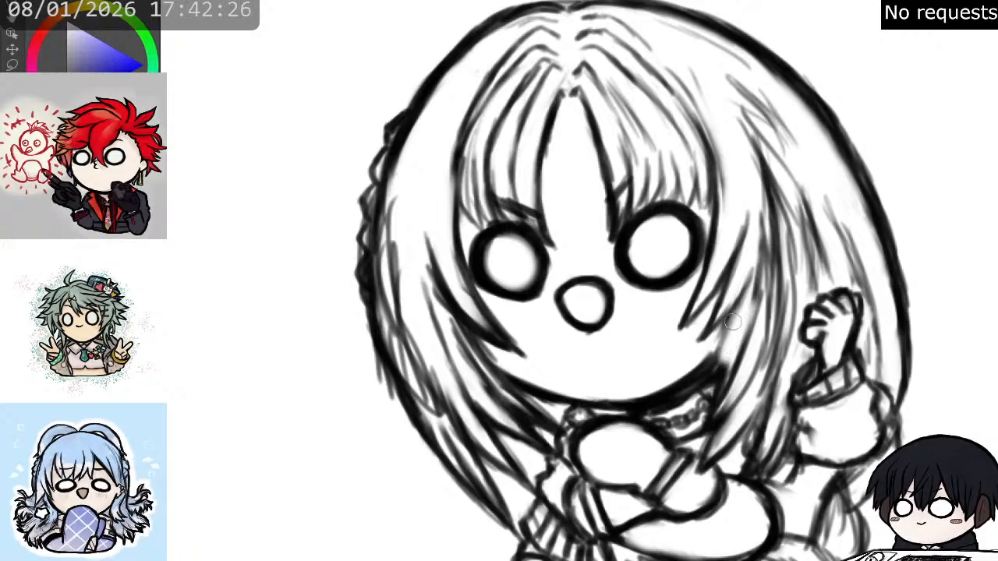
# - Refine the longer side strands beyond the right-hand cheek, from the upper hair down to the jaw
pyautogui.press('e')
pyautogui.moveTo(733, 313); pyautogui.dragTo(715, 372)
pyautogui.moveTo(742, 334); pyautogui.dragTo(712, 376)
pyautogui.moveTo(764, 294); pyautogui.dragTo(747, 339)
pyautogui.moveTo(765, 261); pyautogui.dragTo(757, 313)
pyautogui.press('e')
pyautogui.moveTo(758, 277); pyautogui.dragTo(745, 306)
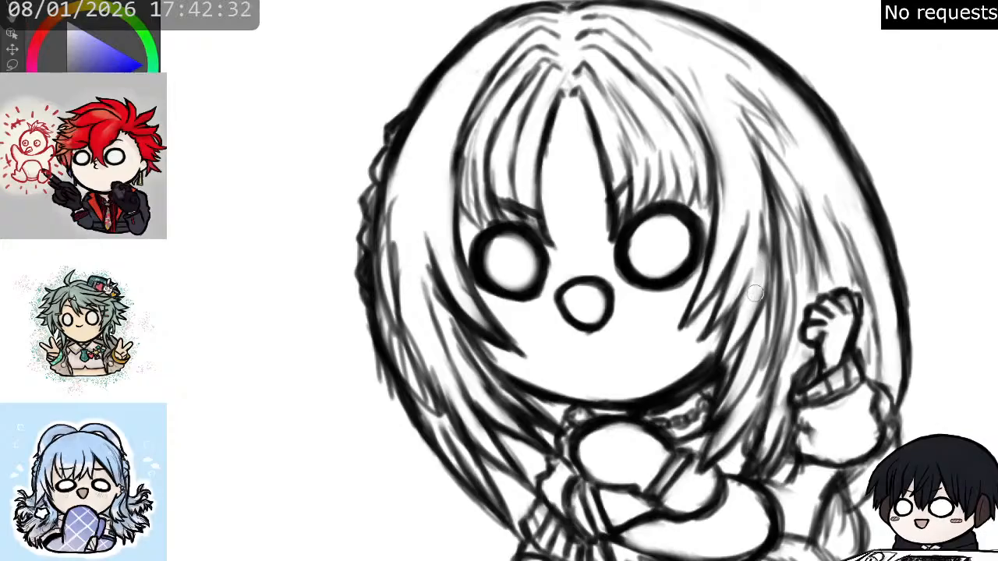
pyautogui.moveTo(769, 226); pyautogui.dragTo(748, 301)
pyautogui.moveTo(773, 195)
pyautogui.mouseDown()
pyautogui.moveTo(754, 254)
pyautogui.moveTo(751, 163)
pyautogui.moveTo(735, 138)
pyautogui.moveTo(734, 147)
pyautogui.mouseUp()
# - Mirror the canvas view and refine the fringe strands above the left-hand eye with shorter, cleaner strokes
pyautogui.press('m')
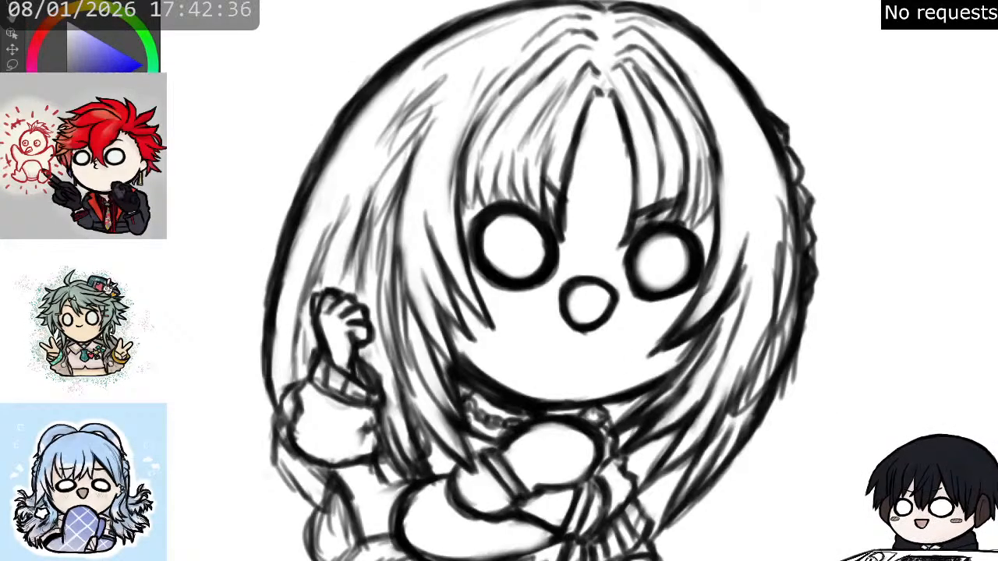
pyautogui.moveTo(592, 234); pyautogui.dragTo(705, 357)
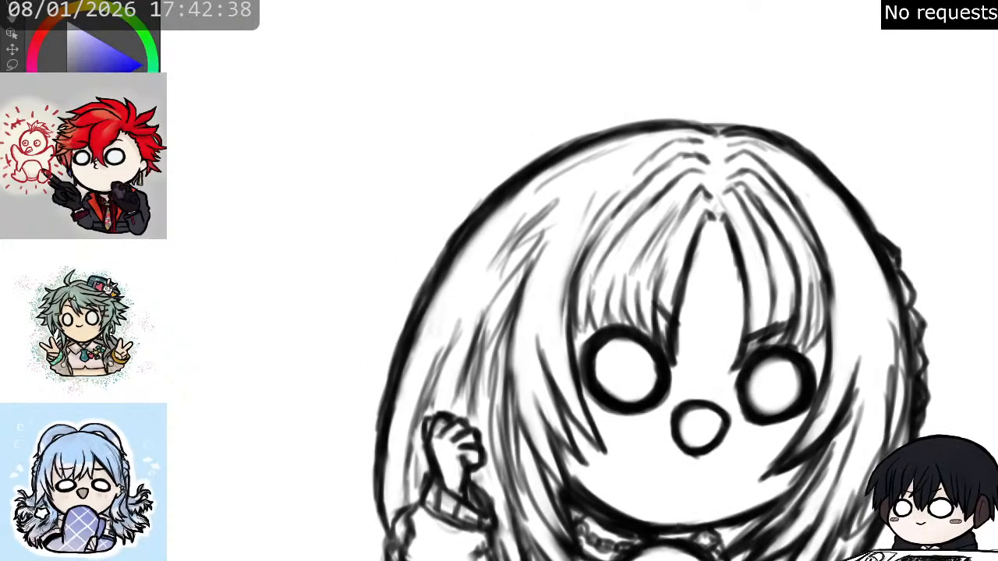
pyautogui.moveTo(582, 292)
pyautogui.mouseDown()
pyautogui.moveTo(583, 331)
pyautogui.moveTo(613, 237)
pyautogui.moveTo(605, 223)
pyautogui.mouseUp()
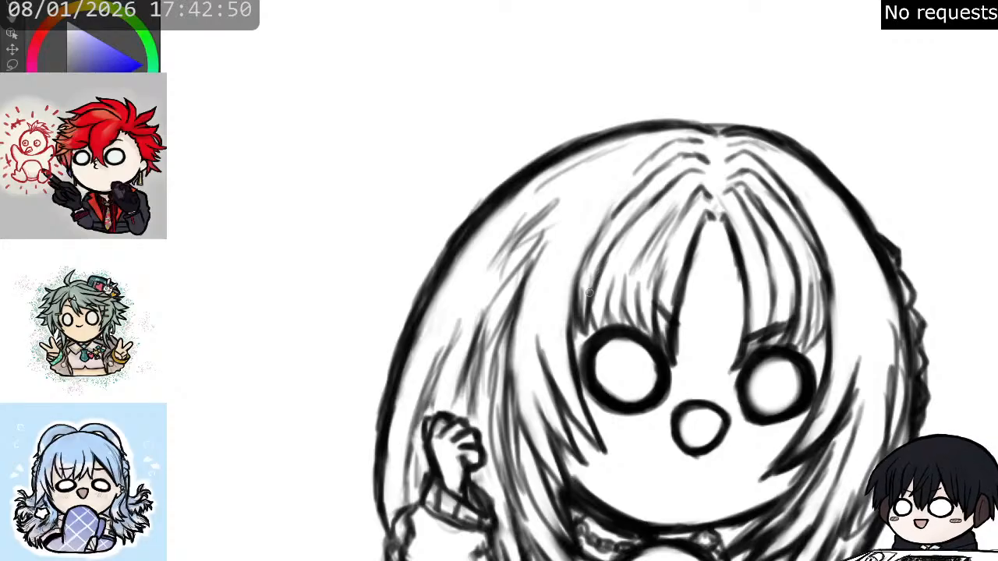
pyautogui.moveTo(592, 309); pyautogui.dragTo(600, 329)
pyautogui.moveTo(616, 275)
pyautogui.mouseDown()
pyautogui.moveTo(613, 330)
pyautogui.moveTo(622, 304)
pyautogui.mouseUp()
pyautogui.moveTo(641, 253); pyautogui.dragTo(629, 293)
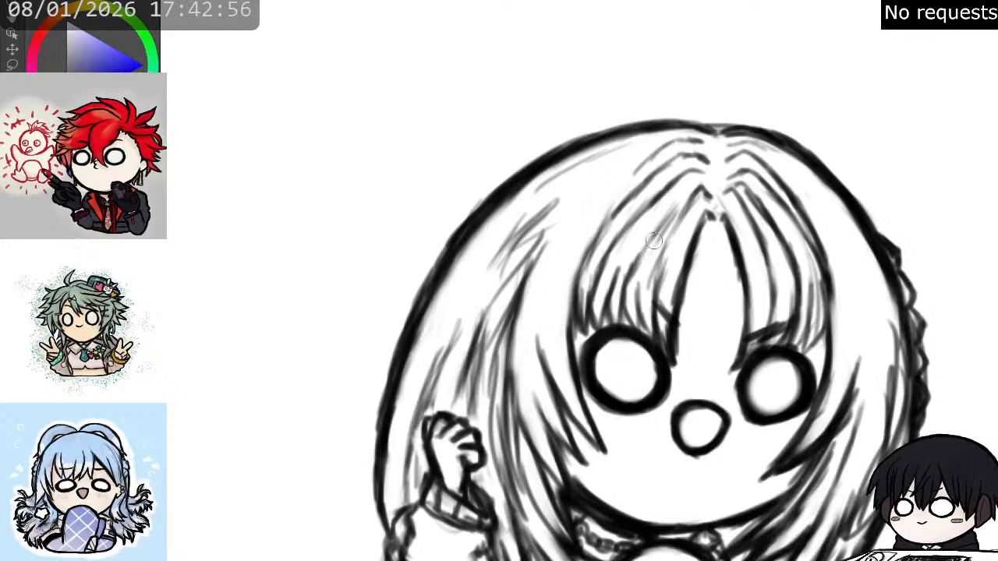
pyautogui.moveTo(643, 269)
pyautogui.mouseDown()
pyautogui.moveTo(672, 204)
pyautogui.moveTo(667, 250)
pyautogui.moveTo(644, 291)
pyautogui.moveTo(659, 260)
pyautogui.mouseUp()
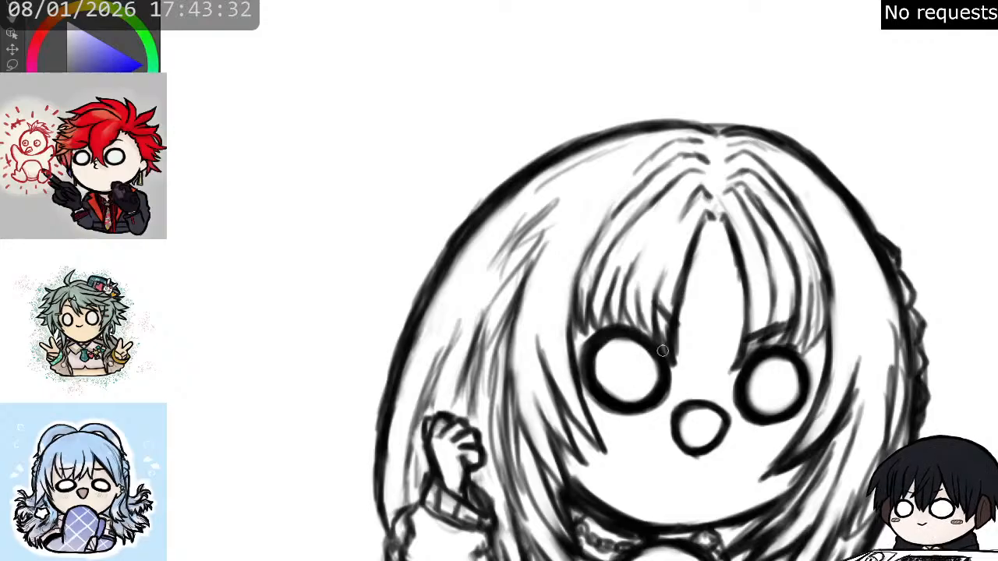
# - Draw a slanted eyebrow over the left-hand fringe and reduce the right-hand brow to a matching thin slanted stroke
pyautogui.moveTo(640, 394)
pyautogui.mouseDown()
pyautogui.moveTo(605, 36)
pyautogui.moveTo(543, 223)
pyautogui.moveTo(548, 263)
pyautogui.moveTo(598, 245)
pyautogui.mouseUp()
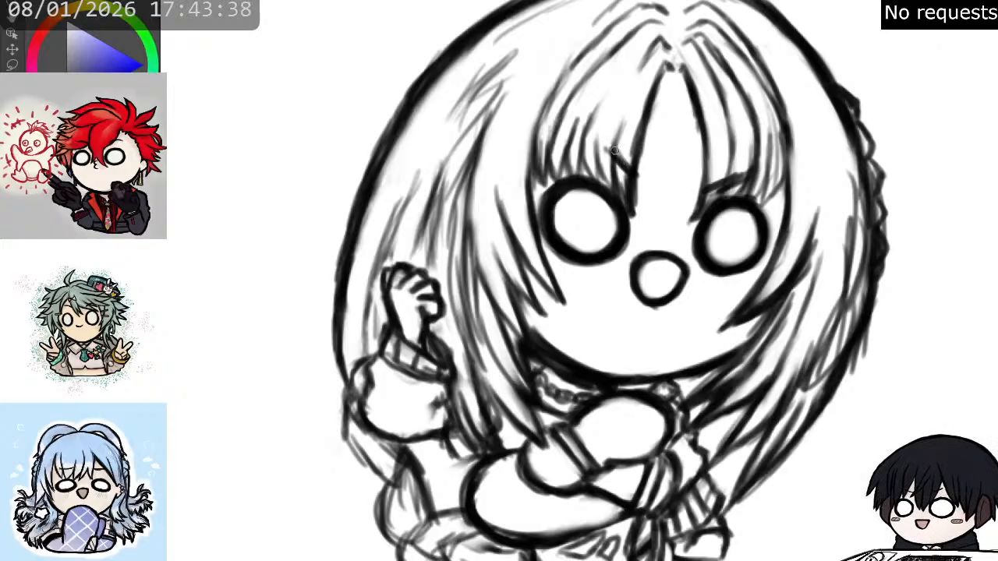
pyautogui.moveTo(606, 143); pyautogui.dragTo(637, 174)
pyautogui.press('e')
pyautogui.moveTo(736, 179)
pyautogui.mouseDown()
pyautogui.moveTo(695, 195)
pyautogui.moveTo(731, 167)
pyautogui.moveTo(731, 178)
pyautogui.moveTo(707, 180)
pyautogui.moveTo(736, 158)
pyautogui.moveTo(702, 182)
pyautogui.moveTo(727, 166)
pyautogui.mouseUp()
pyautogui.press('p')
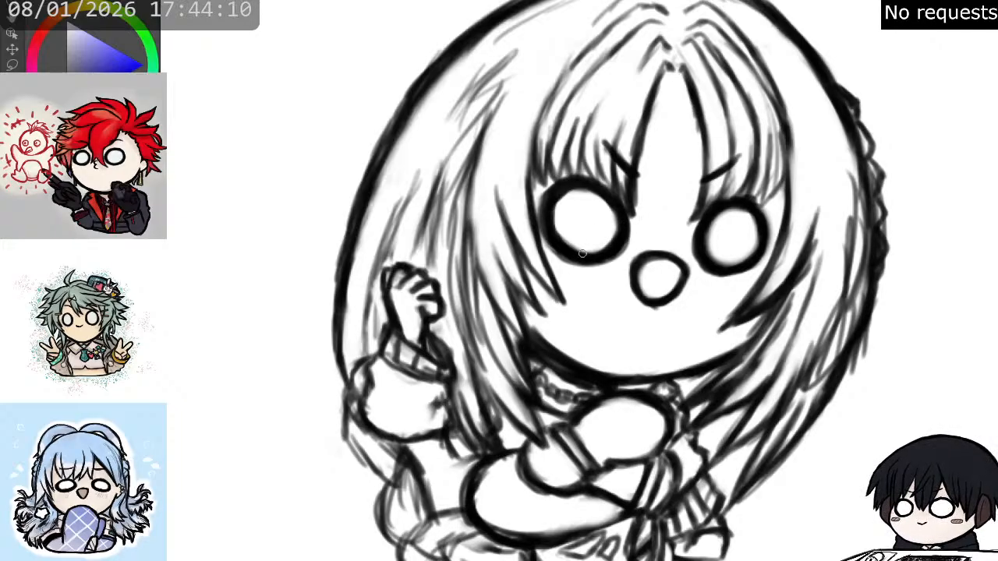
# - Smooth the head's outline on both sides of the parting notch and clean up the chin contour
pyautogui.moveTo(608, 234); pyautogui.dragTo(597, 324)
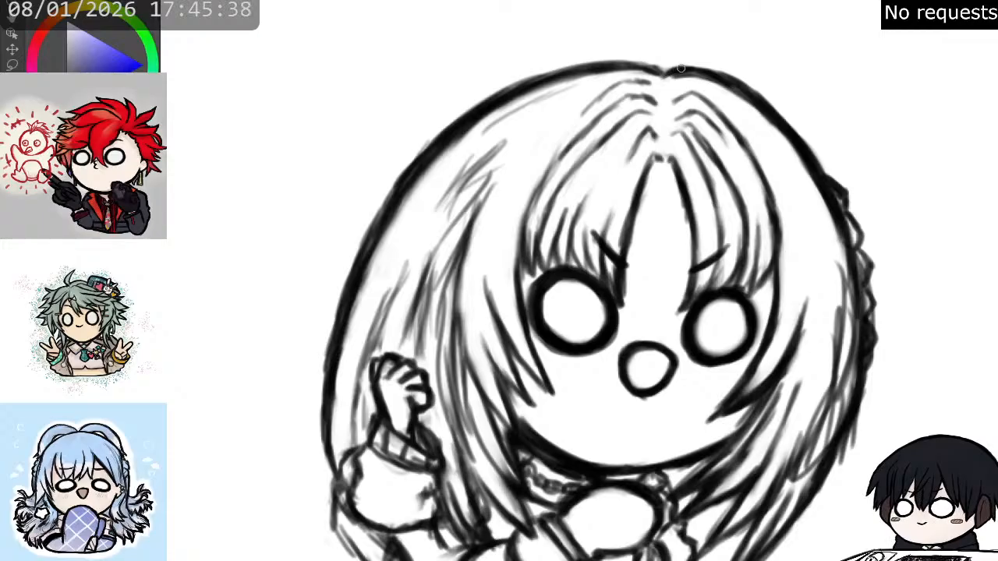
pyautogui.moveTo(691, 71); pyautogui.dragTo(708, 71)
pyautogui.moveTo(644, 67)
pyautogui.mouseDown()
pyautogui.moveTo(662, 73)
pyautogui.moveTo(611, 64)
pyautogui.mouseUp()
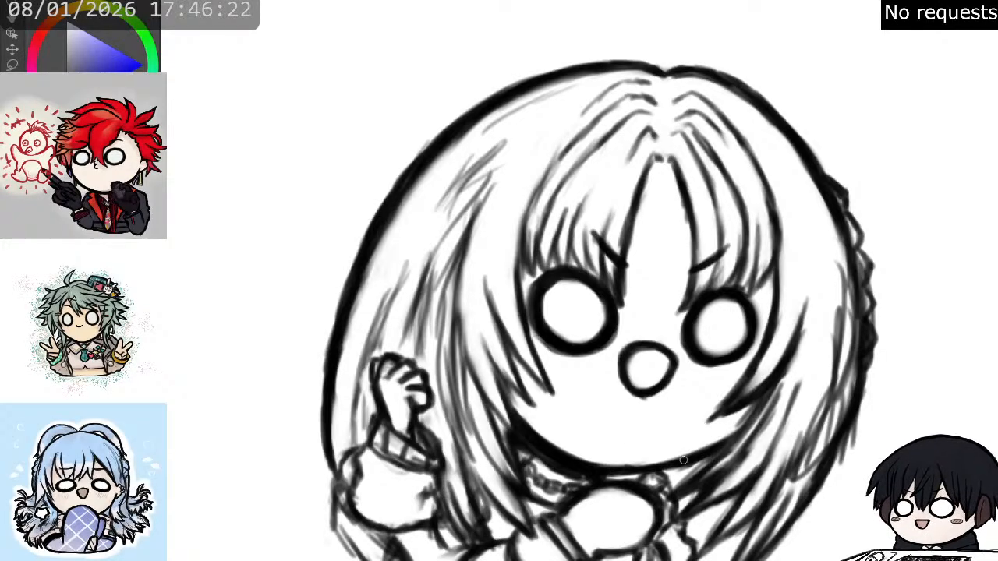
pyautogui.moveTo(617, 470); pyautogui.dragTo(686, 460)
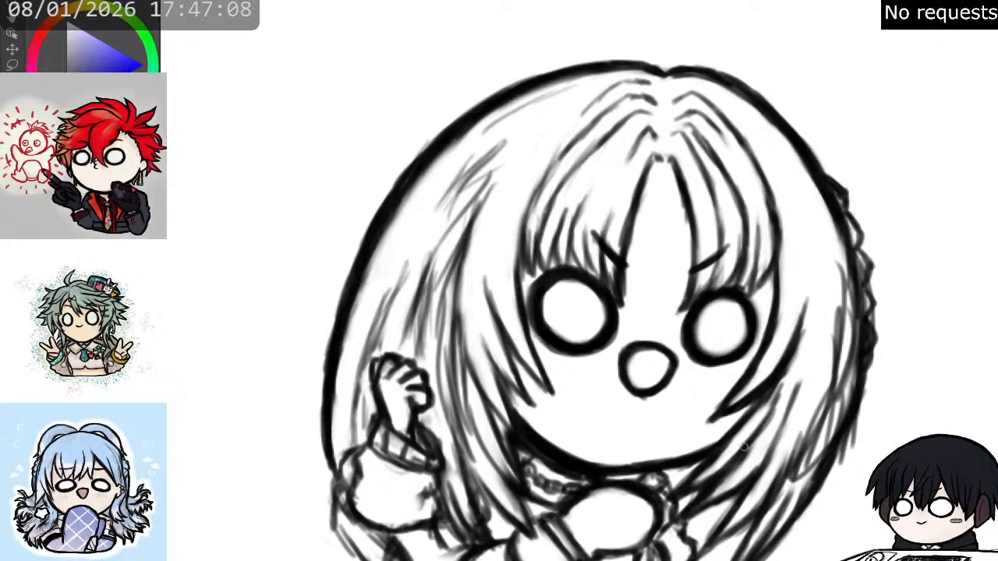
# - Redraw the scalloped trim on the hair's right-hand outer edge with clean points and sharpen the raised hand's ribbed cuff
pyautogui.moveTo(577, 312); pyautogui.dragTo(558, 237)
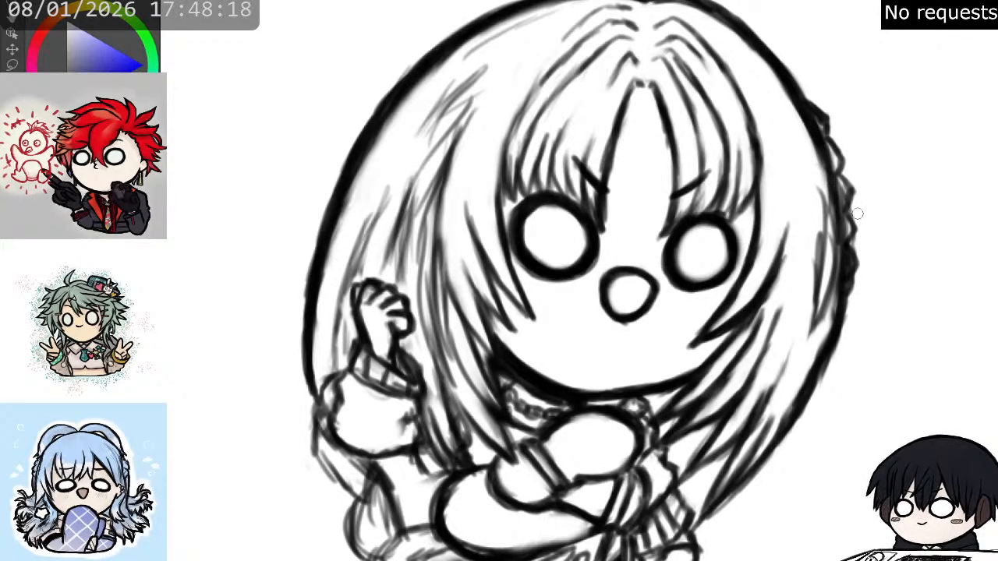
pyautogui.moveTo(853, 259); pyautogui.dragTo(855, 267)
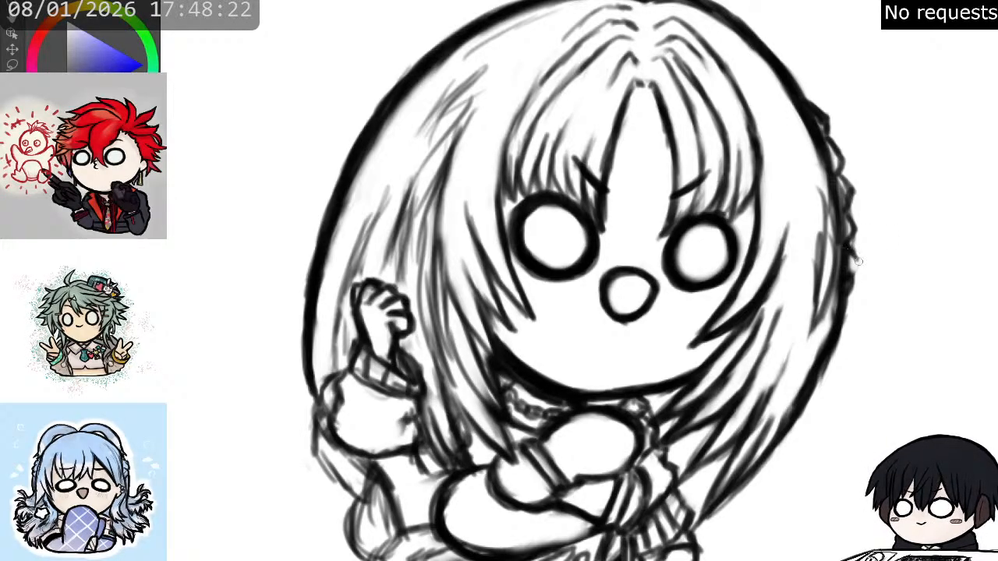
pyautogui.moveTo(858, 262)
pyautogui.mouseDown()
pyautogui.moveTo(853, 187)
pyautogui.moveTo(839, 175)
pyautogui.moveTo(866, 214)
pyautogui.mouseUp()
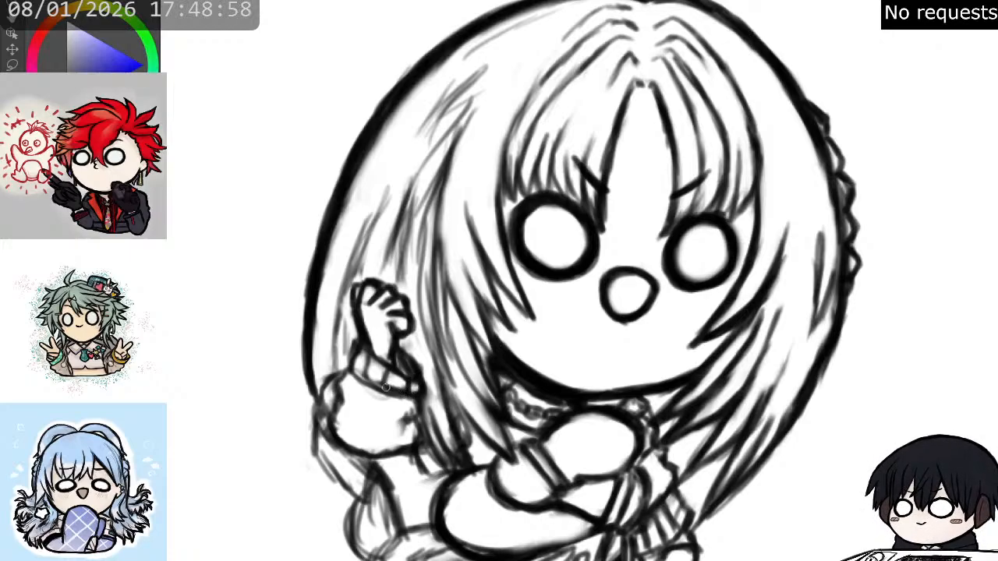
pyautogui.moveTo(387, 384)
pyautogui.mouseDown()
pyautogui.moveTo(367, 358)
pyautogui.moveTo(365, 377)
pyautogui.moveTo(351, 373)
pyautogui.moveTo(355, 345)
pyautogui.moveTo(349, 373)
pyautogui.moveTo(357, 371)
pyautogui.moveTo(340, 390)
pyautogui.moveTo(334, 431)
pyautogui.moveTo(379, 452)
pyautogui.moveTo(411, 422)
pyautogui.mouseUp()
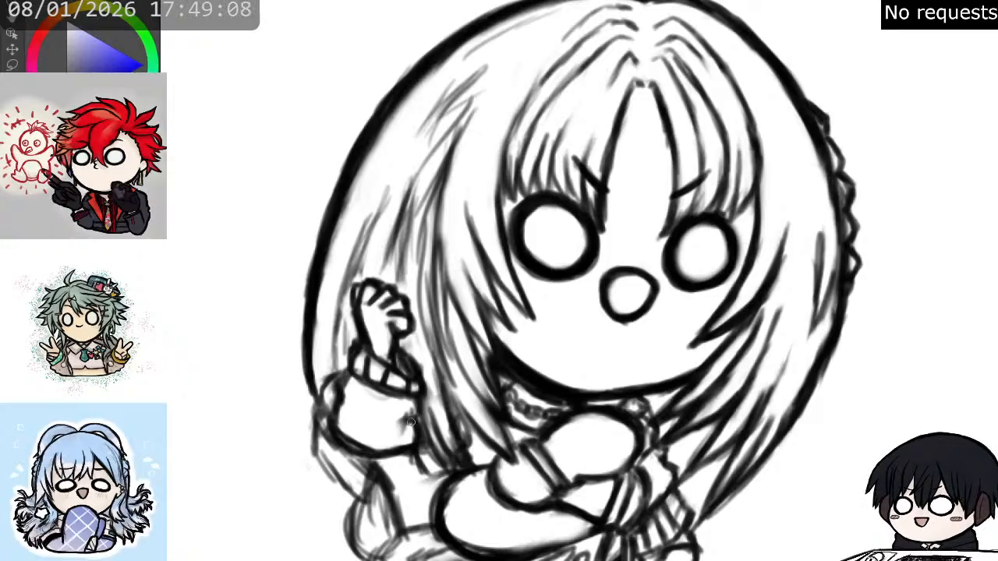
# - Redraw the tapered strands below the left-hand cheek, between the jaw and the necklace
pyautogui.moveTo(744, 220); pyautogui.dragTo(768, 178)
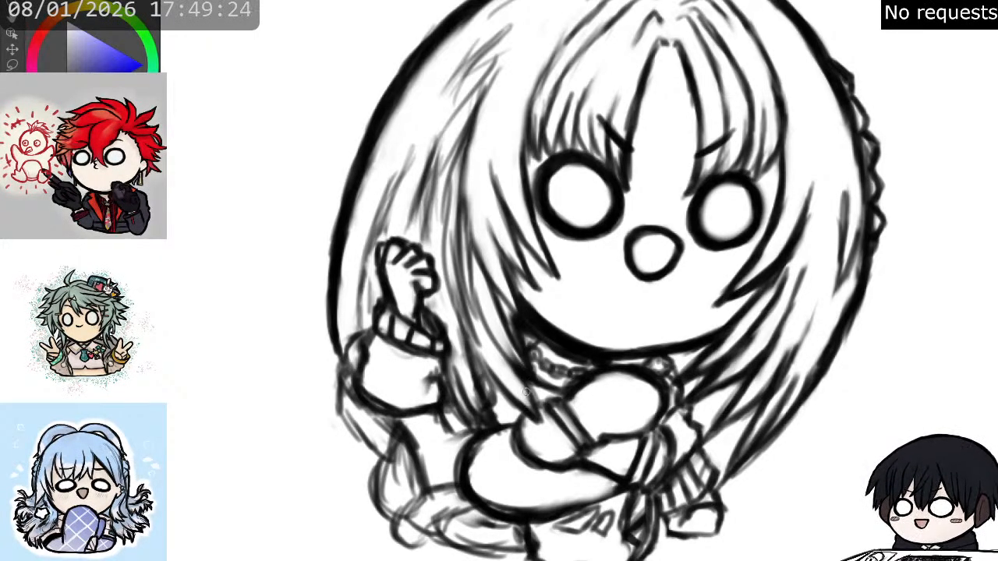
pyautogui.moveTo(530, 382); pyautogui.dragTo(535, 411)
pyautogui.moveTo(481, 364)
pyautogui.mouseDown()
pyautogui.moveTo(517, 403)
pyautogui.moveTo(525, 406)
pyautogui.mouseUp()
pyautogui.moveTo(503, 328); pyautogui.dragTo(508, 361)
pyautogui.moveTo(478, 298)
pyautogui.mouseDown()
pyautogui.moveTo(490, 337)
pyautogui.moveTo(525, 373)
pyautogui.mouseUp()
pyautogui.moveTo(502, 340); pyautogui.dragTo(522, 370)
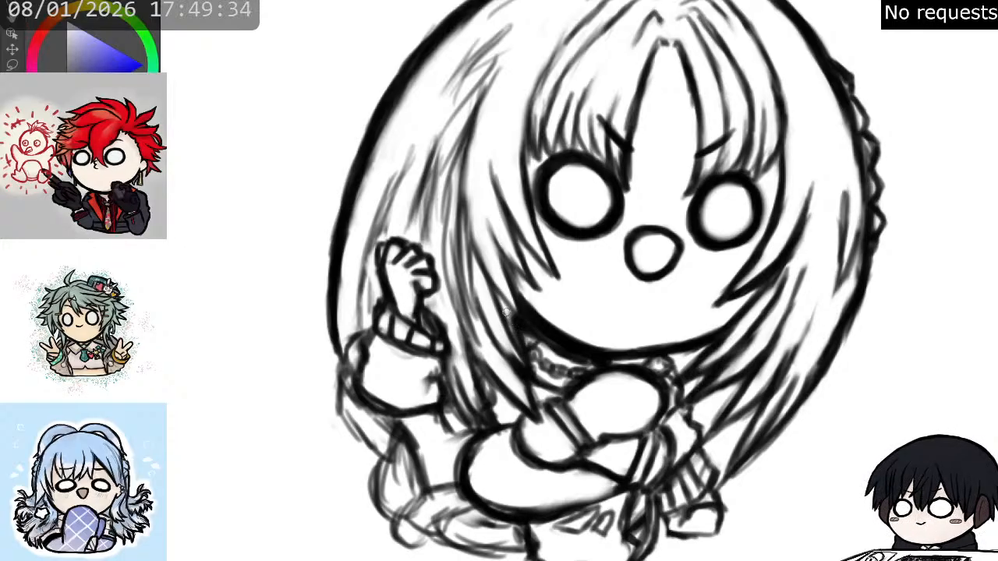
pyautogui.moveTo(496, 303); pyautogui.dragTo(524, 362)
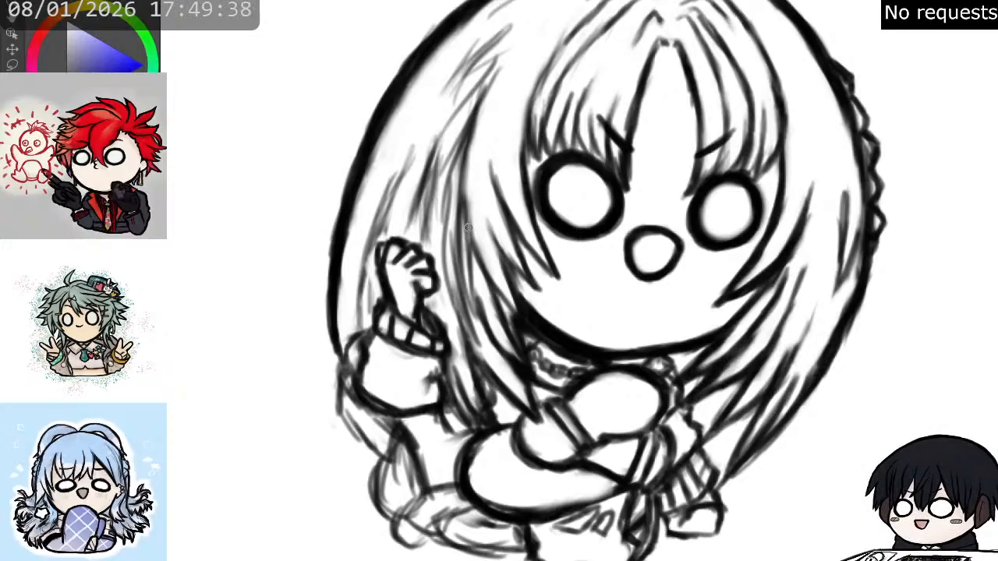
# - Strengthen the long strand between the left-hand side lock and the back hair, above the raised hand
pyautogui.moveTo(467, 231); pyautogui.dragTo(474, 308)
pyautogui.moveTo(462, 218)
pyautogui.mouseDown()
pyautogui.moveTo(457, 186)
pyautogui.moveTo(471, 228)
pyautogui.moveTo(465, 277)
pyautogui.moveTo(468, 166)
pyautogui.mouseUp()
pyautogui.moveTo(791, 9); pyautogui.dragTo(917, 166)
pyautogui.moveTo(582, 272); pyautogui.dragTo(624, 216)
pyautogui.moveTo(573, 329); pyautogui.dragTo(583, 294)
pyautogui.moveTo(570, 323); pyautogui.dragTo(586, 290)
pyautogui.moveTo(573, 347); pyautogui.dragTo(581, 308)
pyautogui.moveTo(571, 366); pyautogui.dragTo(585, 304)
pyautogui.moveTo(566, 386)
pyautogui.mouseDown()
pyautogui.moveTo(576, 319)
pyautogui.moveTo(570, 369)
pyautogui.mouseUp()
pyautogui.moveTo(583, 334); pyautogui.dragTo(587, 298)
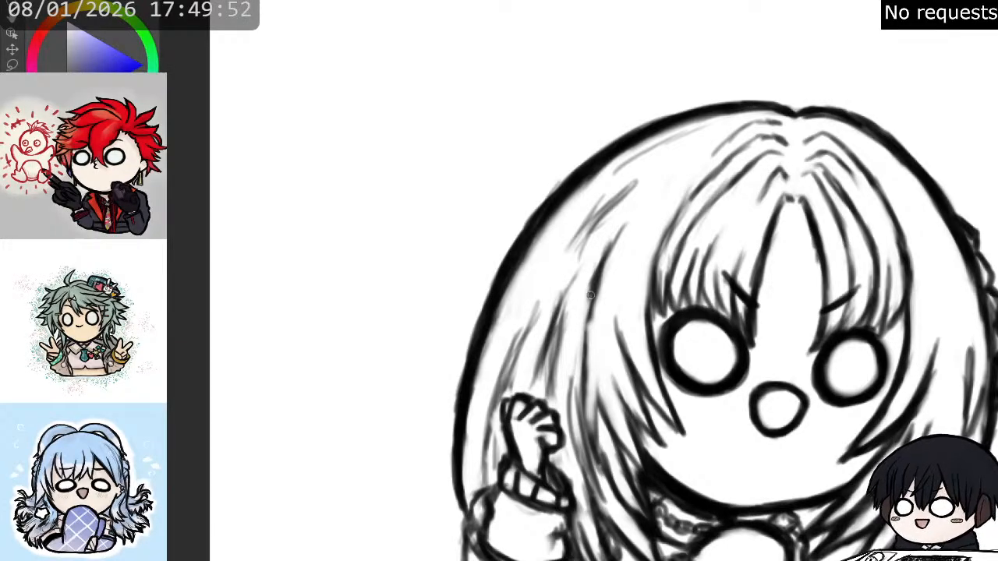
# - Build the long left-hand side strand into one smooth dark line and redraw the short strands beside its upper end
pyautogui.moveTo(621, 229); pyautogui.dragTo(594, 286)
pyautogui.moveTo(607, 251); pyautogui.dragTo(588, 324)
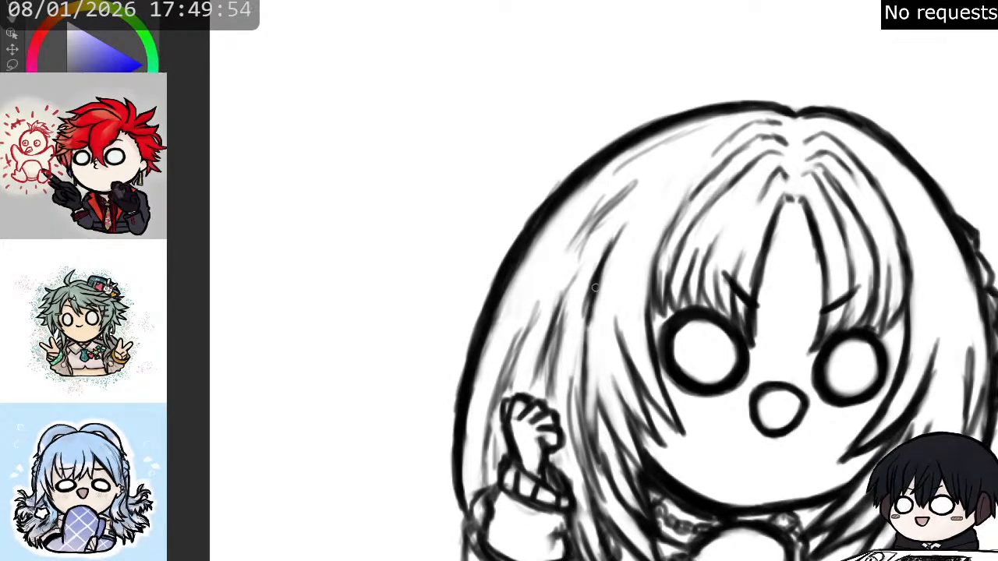
pyautogui.moveTo(592, 288); pyautogui.dragTo(584, 354)
pyautogui.moveTo(589, 312); pyautogui.dragTo(581, 379)
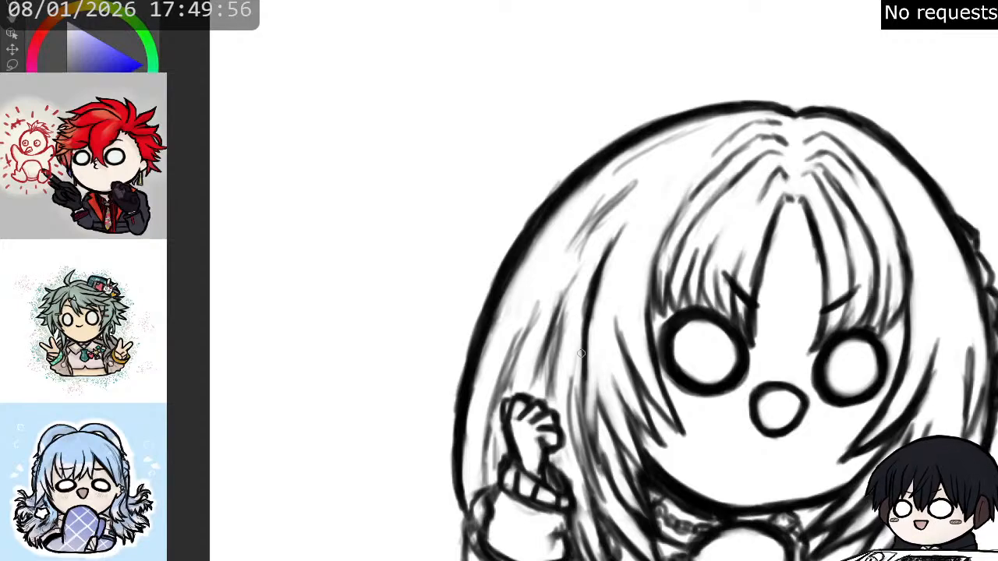
pyautogui.moveTo(589, 322); pyautogui.dragTo(579, 390)
pyautogui.moveTo(585, 354); pyautogui.dragTo(581, 401)
pyautogui.moveTo(589, 327); pyautogui.dragTo(584, 401)
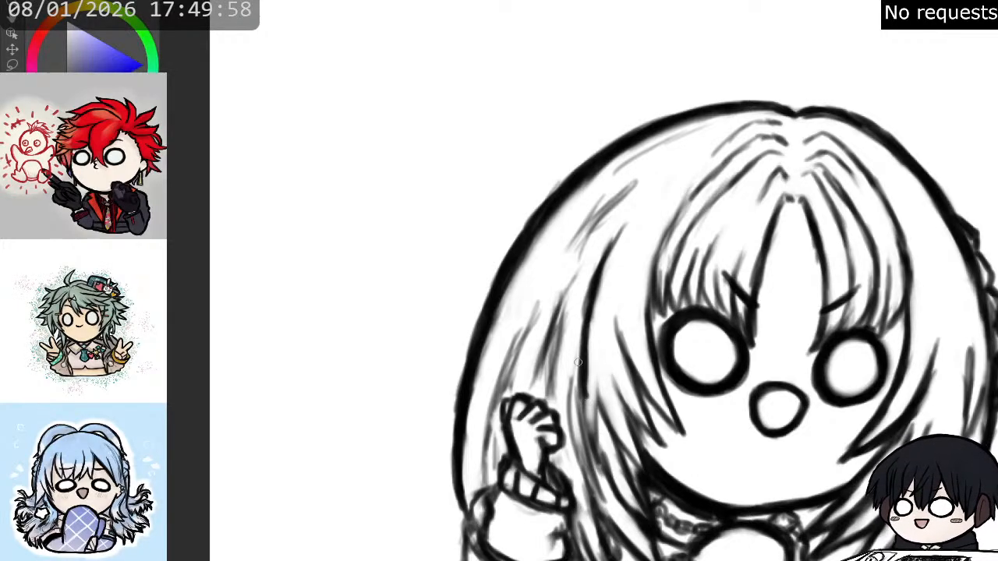
pyautogui.moveTo(587, 295); pyautogui.dragTo(579, 365)
pyautogui.moveTo(603, 259); pyautogui.dragTo(624, 225)
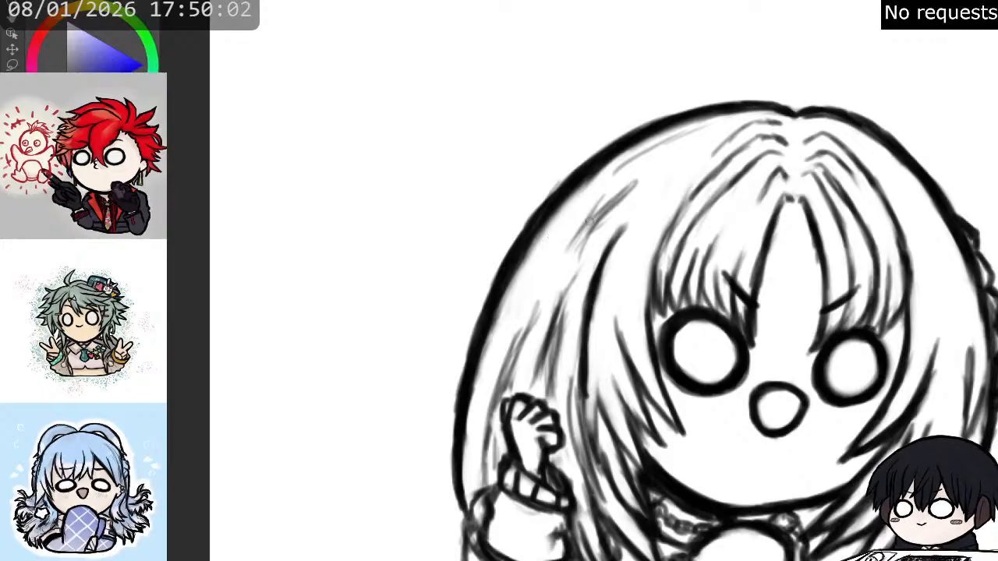
pyautogui.moveTo(612, 214); pyautogui.dragTo(583, 252)
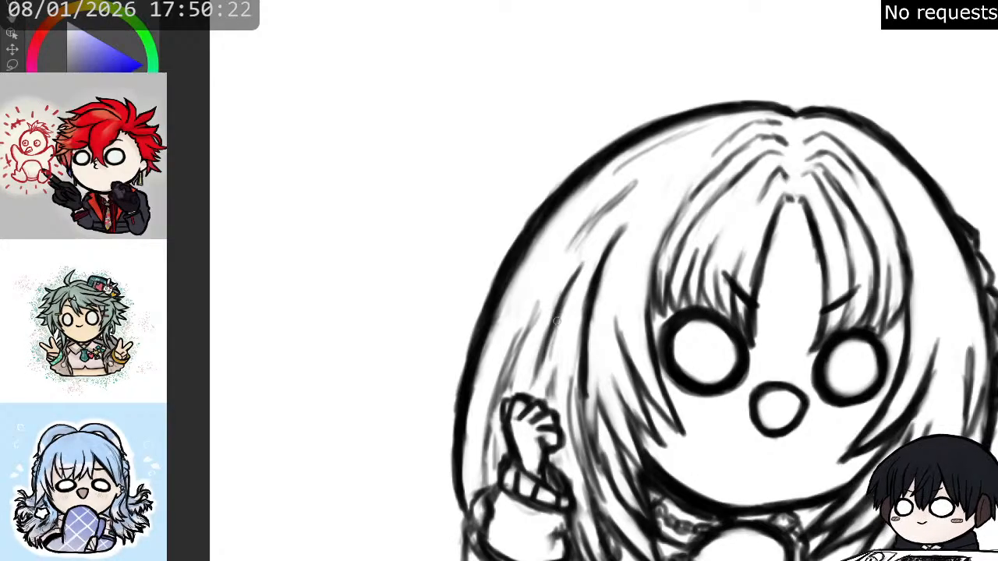
# - Strengthen the left-hand hair strands beside the raised hand and tidy the necklace below the chin
pyautogui.moveTo(579, 236)
pyautogui.mouseDown()
pyautogui.moveTo(650, 175)
pyautogui.moveTo(573, 244)
pyautogui.mouseUp()
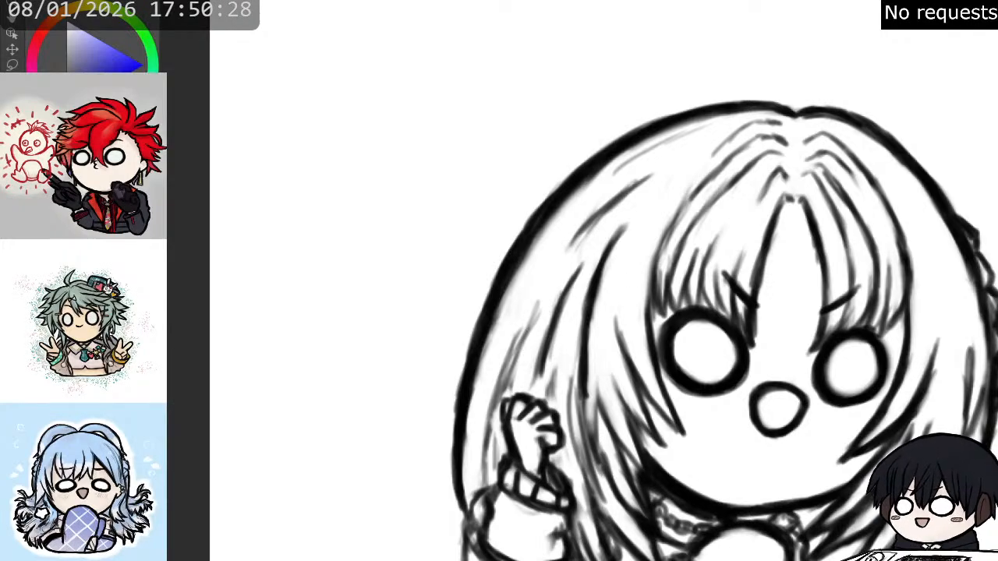
pyautogui.moveTo(545, 317)
pyautogui.mouseDown()
pyautogui.moveTo(553, 271)
pyautogui.moveTo(511, 213)
pyautogui.mouseUp()
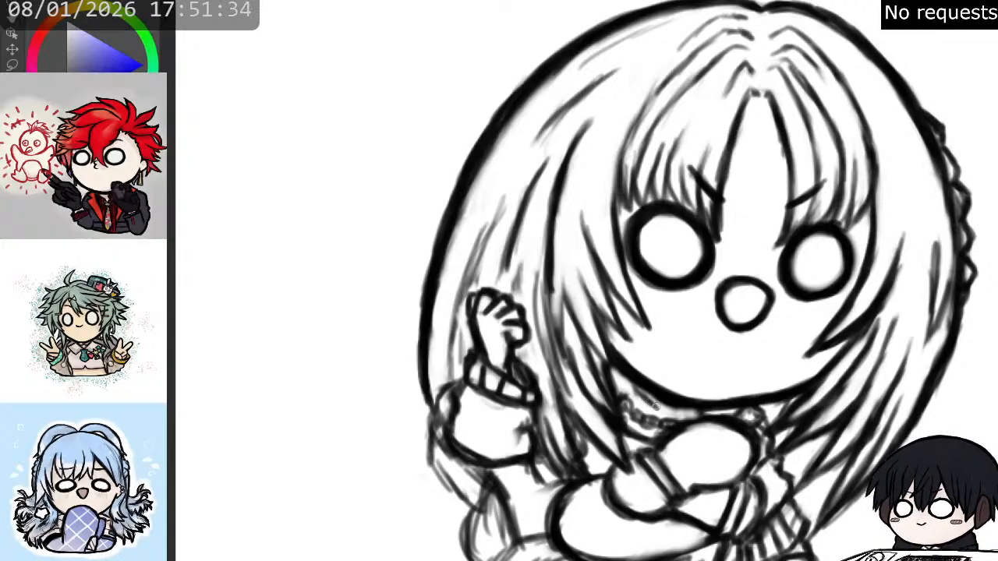
pyautogui.moveTo(657, 404); pyautogui.dragTo(688, 414)
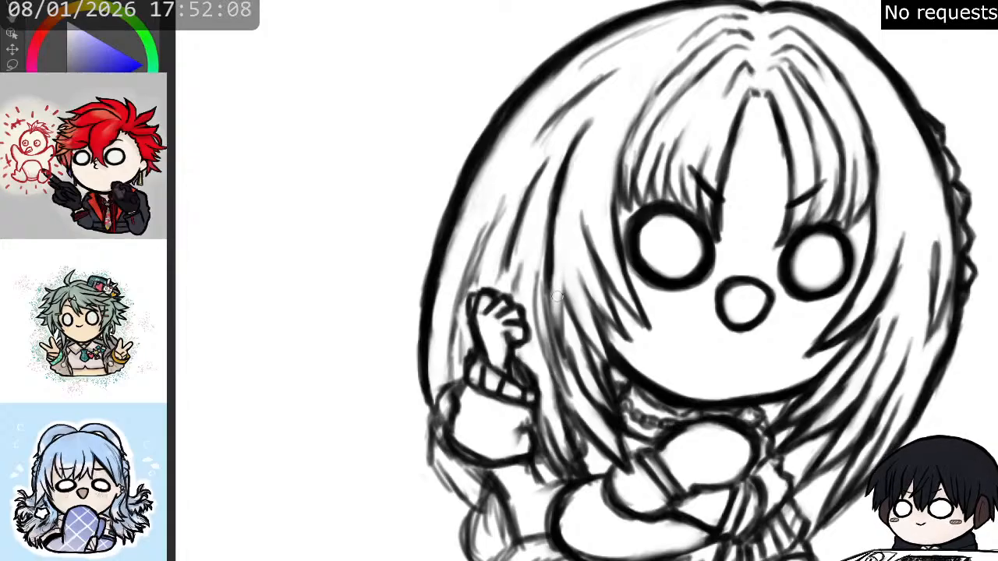
pyautogui.moveTo(551, 303); pyautogui.dragTo(563, 351)
pyautogui.moveTo(562, 304); pyautogui.dragTo(560, 332)
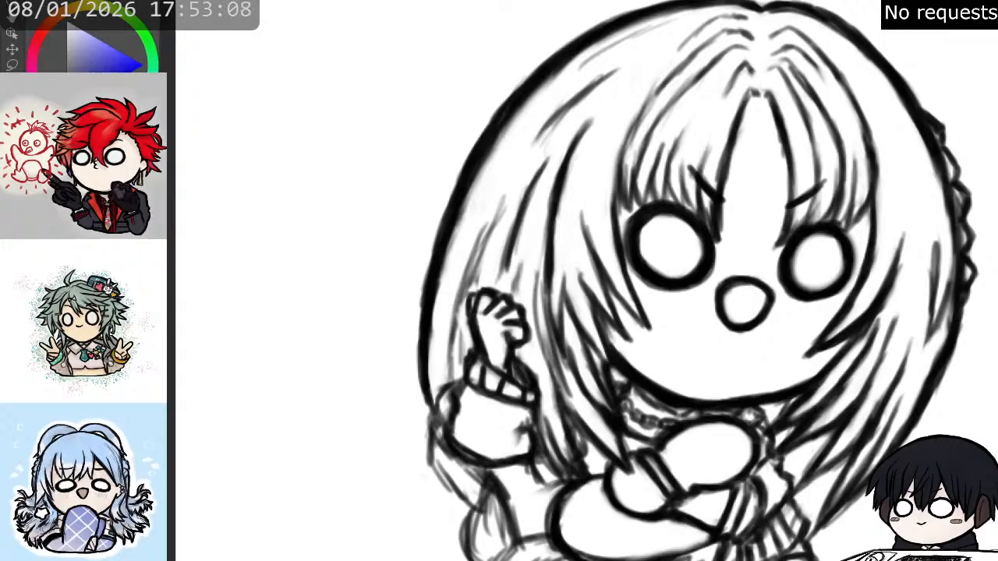
# - Redraw the long strands between the left-hand outer hair contour and the raised hand as smooth, tapered lines
pyautogui.moveTo(704, 380); pyautogui.dragTo(796, 265)
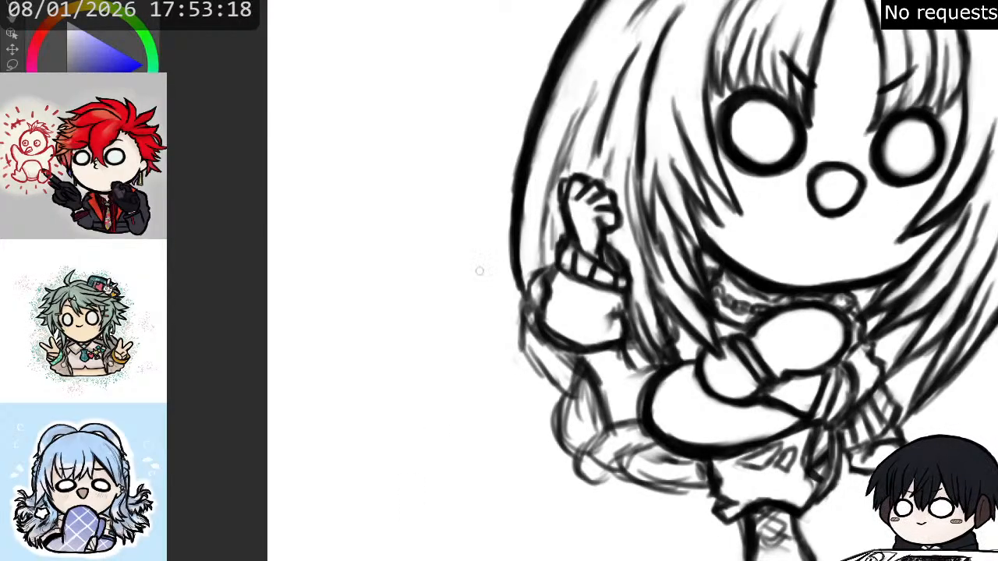
pyautogui.moveTo(997, 2)
pyautogui.mouseDown()
pyautogui.moveTo(985, 93)
pyautogui.moveTo(919, 135)
pyautogui.mouseUp()
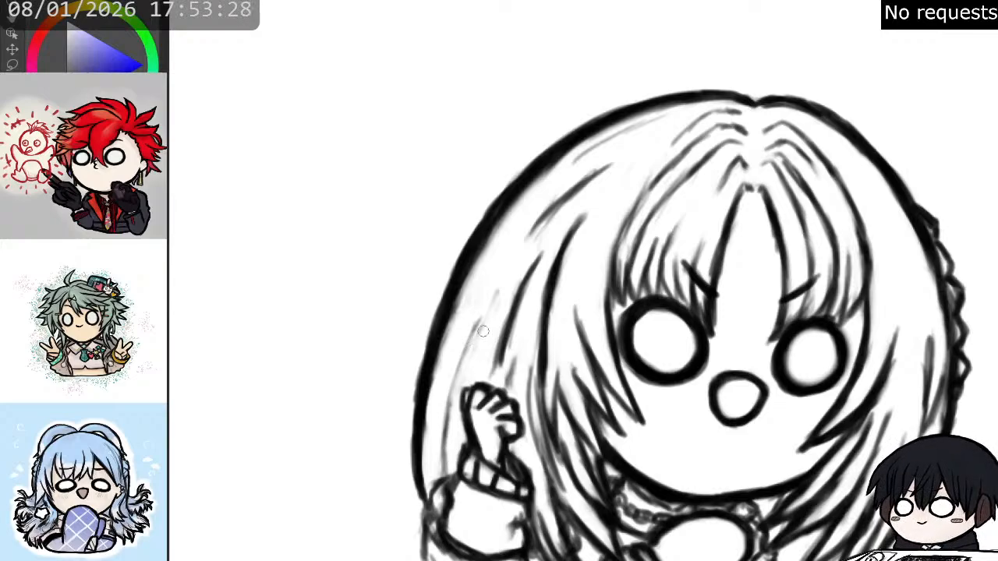
pyautogui.moveTo(445, 466)
pyautogui.mouseDown()
pyautogui.moveTo(453, 386)
pyautogui.moveTo(452, 411)
pyautogui.moveTo(479, 324)
pyautogui.mouseUp()
pyautogui.moveTo(450, 416); pyautogui.dragTo(468, 353)
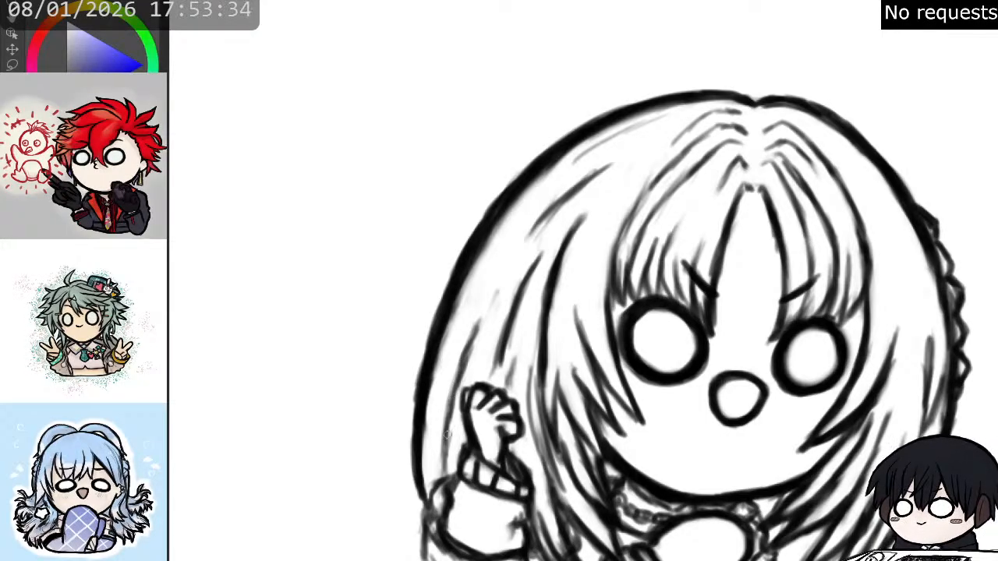
pyautogui.moveTo(441, 473); pyautogui.dragTo(457, 406)
pyautogui.moveTo(477, 331); pyautogui.dragTo(505, 286)
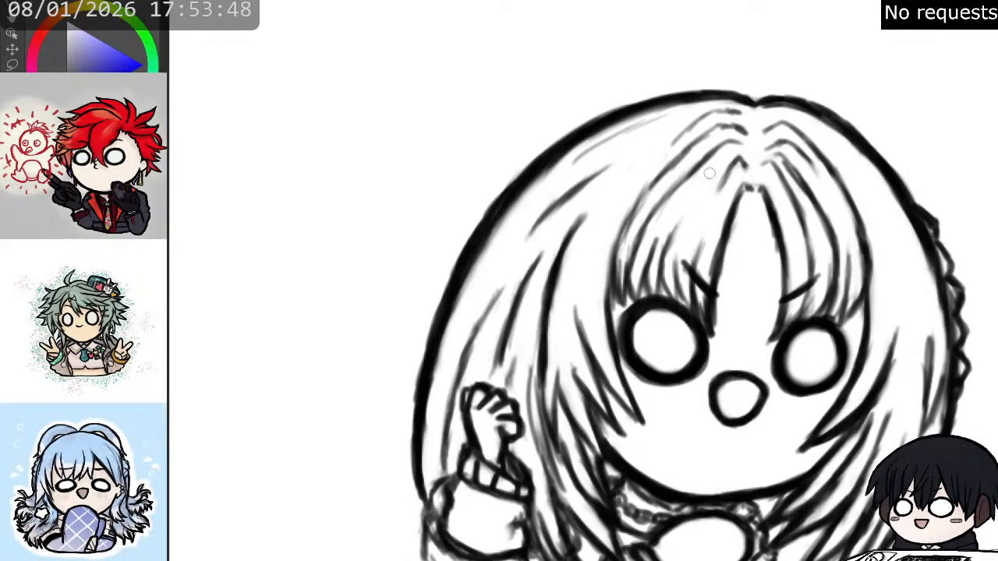
# - Darken the outer contour below the raised sleeve, curving from the hair edge down toward the lower body
pyautogui.moveTo(997, 304); pyautogui.dragTo(985, 195)
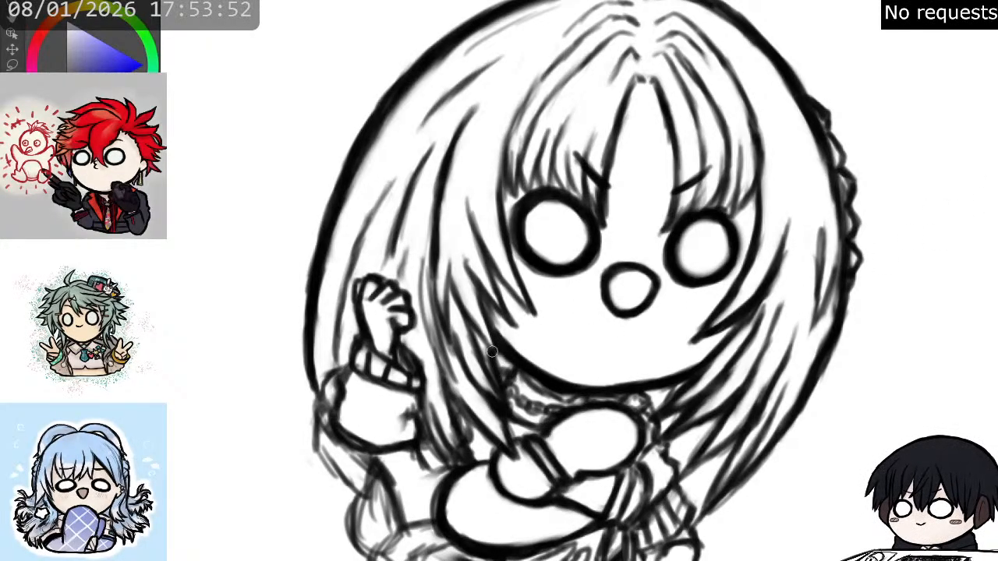
pyautogui.moveTo(408, 374); pyautogui.dragTo(404, 386)
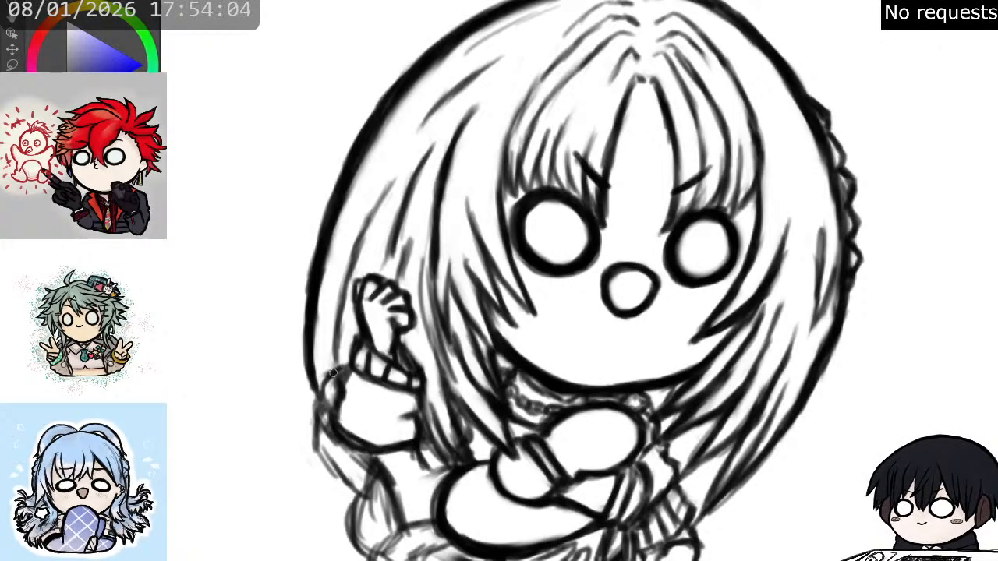
pyautogui.moveTo(317, 385)
pyautogui.mouseDown()
pyautogui.moveTo(323, 421)
pyautogui.moveTo(343, 447)
pyautogui.mouseUp()
pyautogui.moveTo(326, 406)
pyautogui.mouseDown()
pyautogui.moveTo(326, 473)
pyautogui.moveTo(320, 452)
pyautogui.moveTo(372, 511)
pyautogui.moveTo(371, 499)
pyautogui.moveTo(384, 499)
pyautogui.moveTo(387, 515)
pyautogui.moveTo(381, 503)
pyautogui.moveTo(372, 518)
pyautogui.mouseUp()
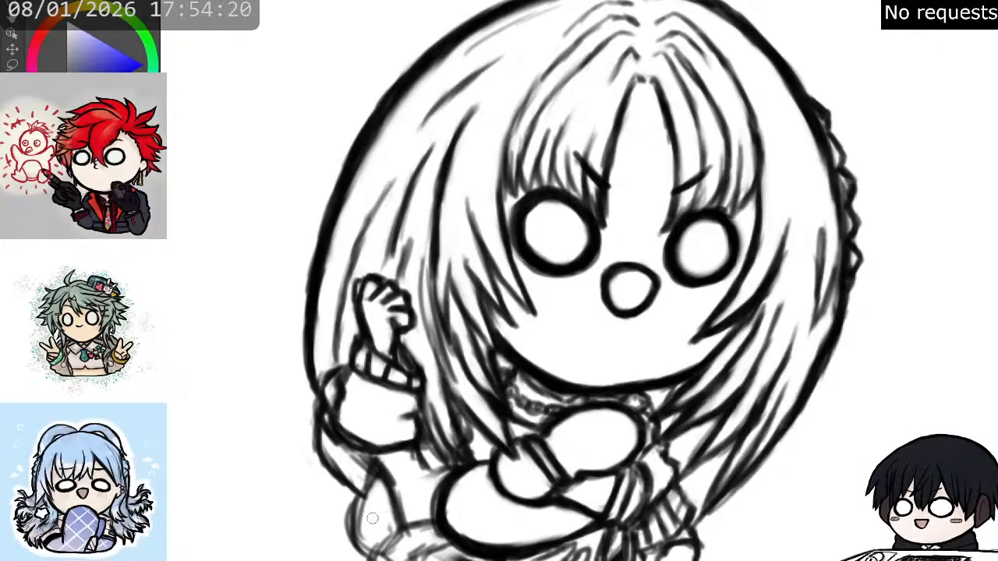
# - Replace the sketchy overlaps below the raised sleeve with clean curved outlines reaching the shorts, and close the right-hand shoe's underside
pyautogui.moveTo(512, 341); pyautogui.dragTo(667, 246)
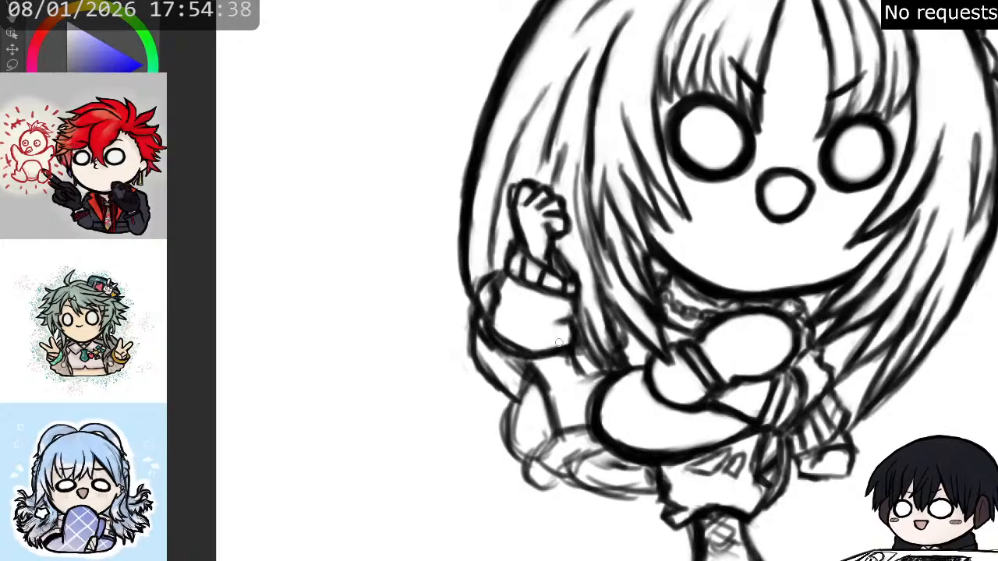
pyautogui.moveTo(574, 360)
pyautogui.mouseDown()
pyautogui.moveTo(582, 377)
pyautogui.moveTo(596, 372)
pyautogui.mouseUp()
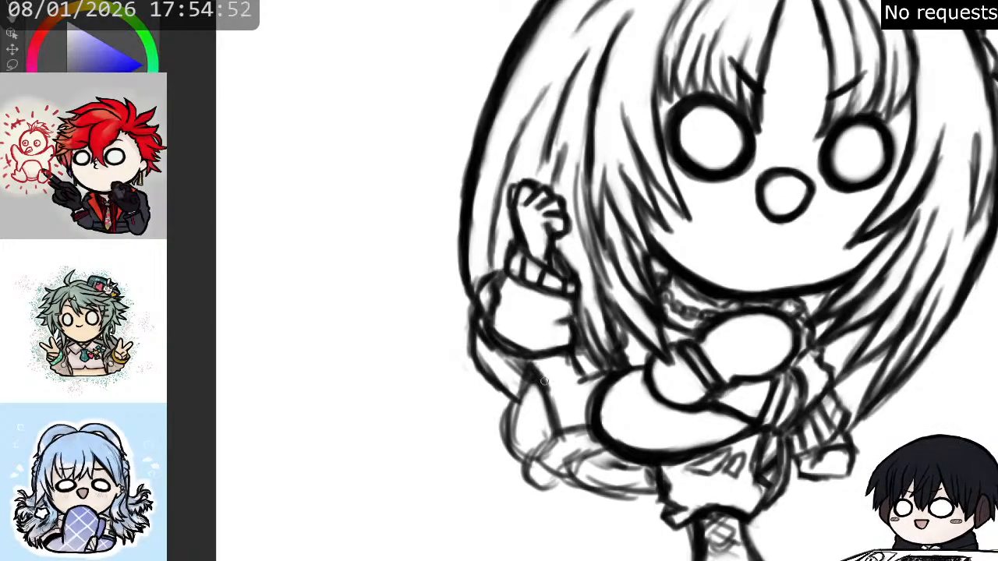
pyautogui.moveTo(543, 391)
pyautogui.mouseDown()
pyautogui.moveTo(553, 425)
pyautogui.moveTo(548, 403)
pyautogui.moveTo(570, 430)
pyautogui.moveTo(528, 459)
pyautogui.moveTo(539, 470)
pyautogui.moveTo(513, 444)
pyautogui.moveTo(523, 427)
pyautogui.moveTo(541, 472)
pyautogui.moveTo(525, 480)
pyautogui.moveTo(526, 472)
pyautogui.moveTo(545, 494)
pyautogui.moveTo(537, 487)
pyautogui.moveTo(556, 490)
pyautogui.moveTo(545, 461)
pyautogui.moveTo(554, 469)
pyautogui.moveTo(590, 441)
pyautogui.moveTo(564, 440)
pyautogui.moveTo(551, 456)
pyautogui.moveTo(545, 430)
pyautogui.moveTo(521, 413)
pyautogui.moveTo(527, 396)
pyautogui.moveTo(524, 407)
pyautogui.moveTo(509, 391)
pyautogui.moveTo(506, 429)
pyautogui.moveTo(528, 459)
pyautogui.mouseUp()
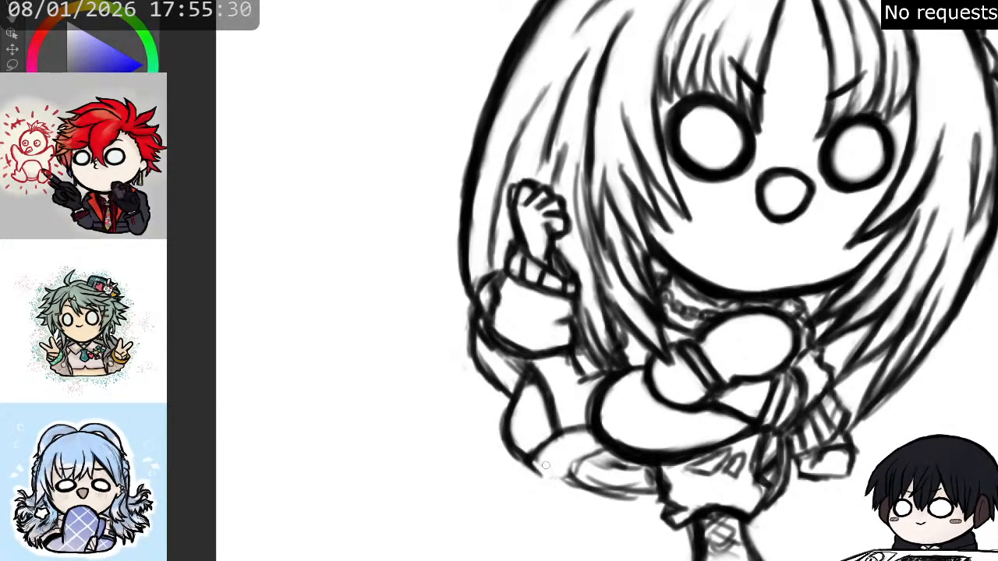
pyautogui.moveTo(528, 461); pyautogui.dragTo(539, 472)
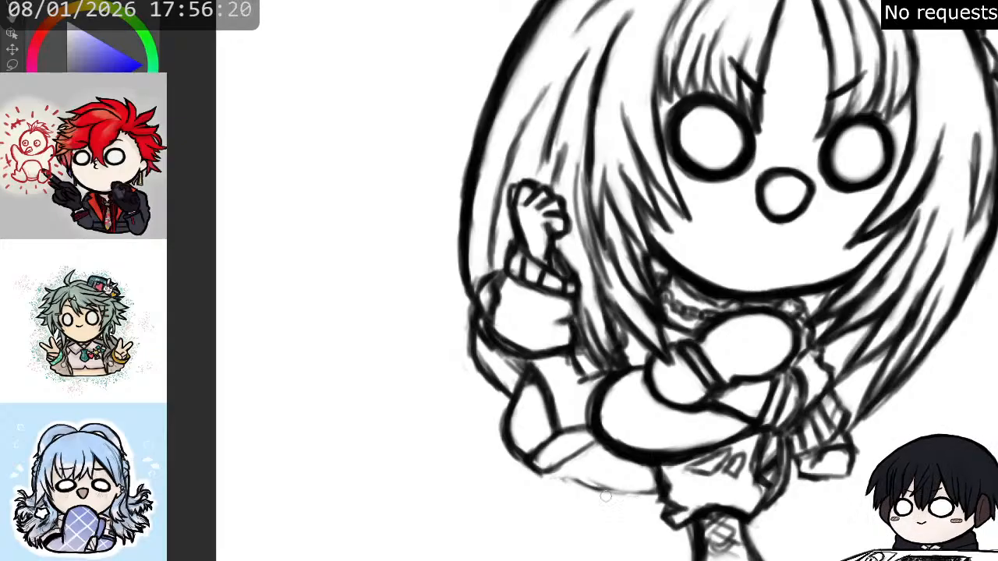
pyautogui.moveTo(549, 470)
pyautogui.mouseDown()
pyautogui.moveTo(606, 490)
pyautogui.moveTo(553, 472)
pyautogui.moveTo(639, 491)
pyautogui.moveTo(612, 489)
pyautogui.moveTo(661, 487)
pyautogui.mouseUp()
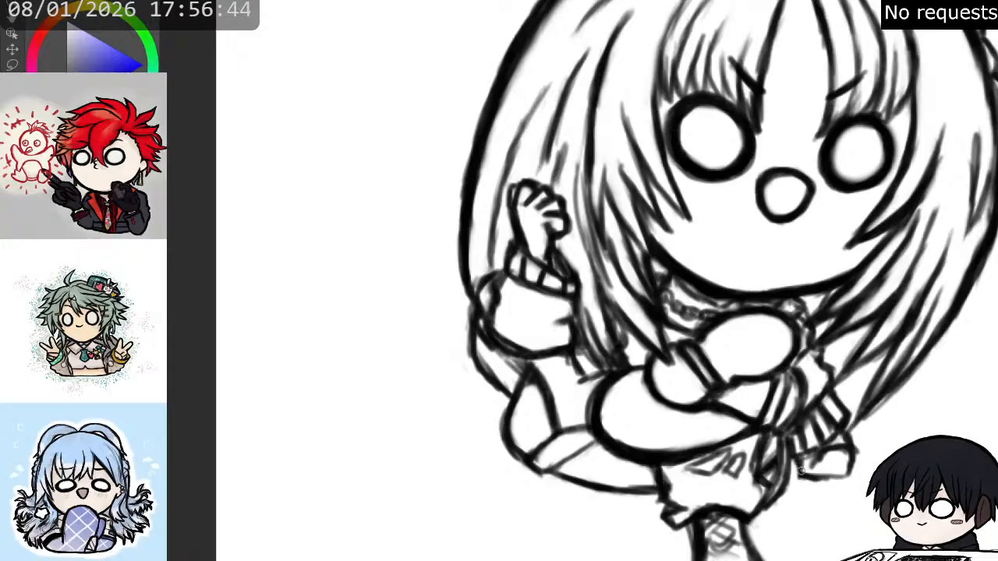
pyautogui.moveTo(803, 474); pyautogui.dragTo(835, 477)
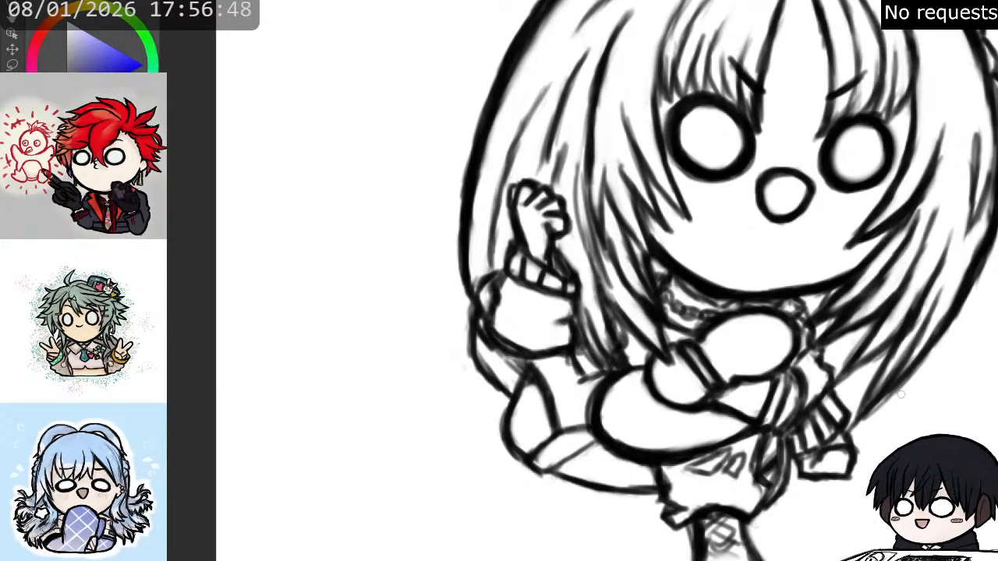
# - Thicken the raised arm's puffy sleeve outline and smooth the outermost left-hand strand of the bangs
pyautogui.moveTo(997, 199); pyautogui.dragTo(832, 258)
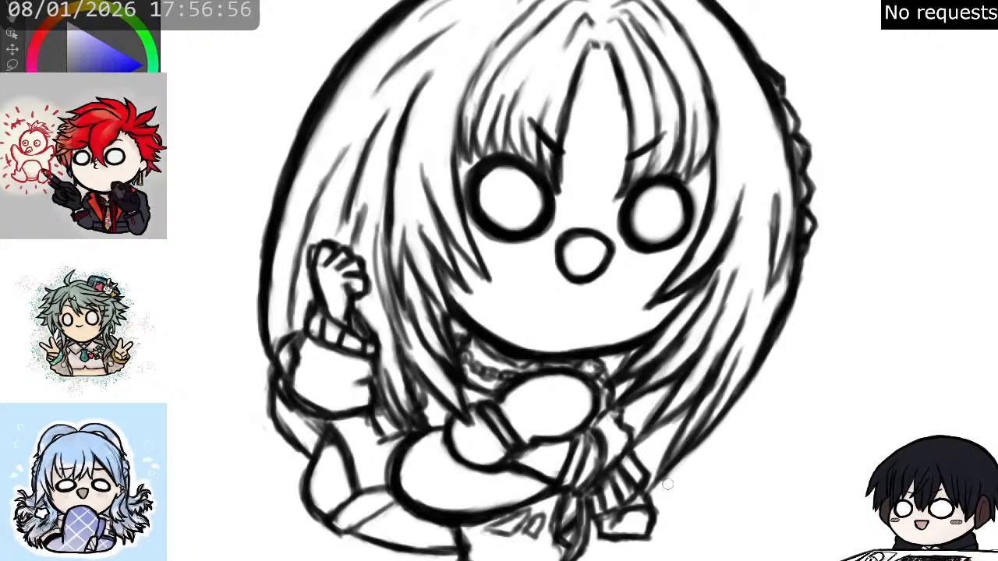
pyautogui.moveTo(772, 339); pyautogui.dragTo(872, 432)
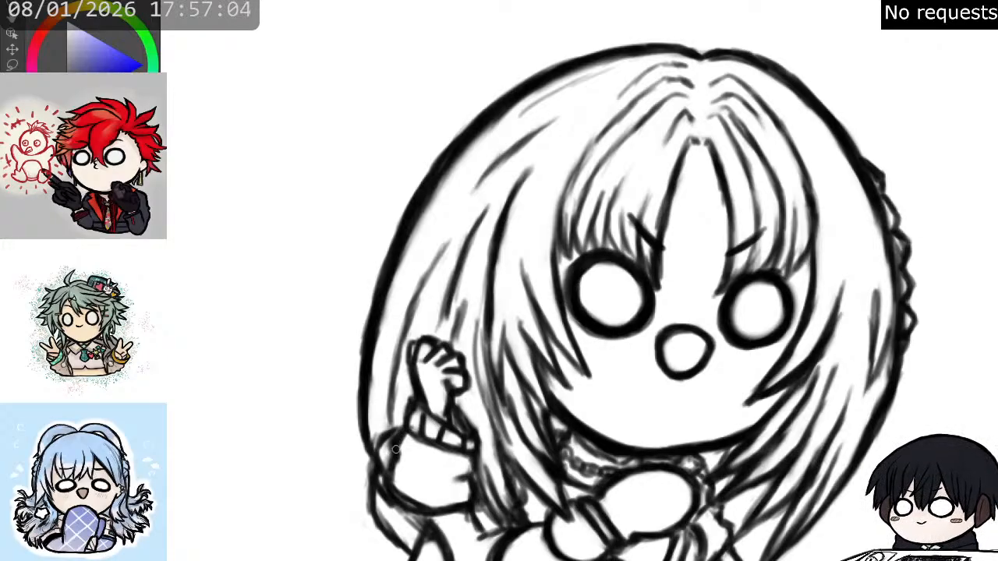
pyautogui.moveTo(393, 463)
pyautogui.mouseDown()
pyautogui.moveTo(393, 486)
pyautogui.moveTo(421, 511)
pyautogui.moveTo(470, 507)
pyautogui.mouseUp()
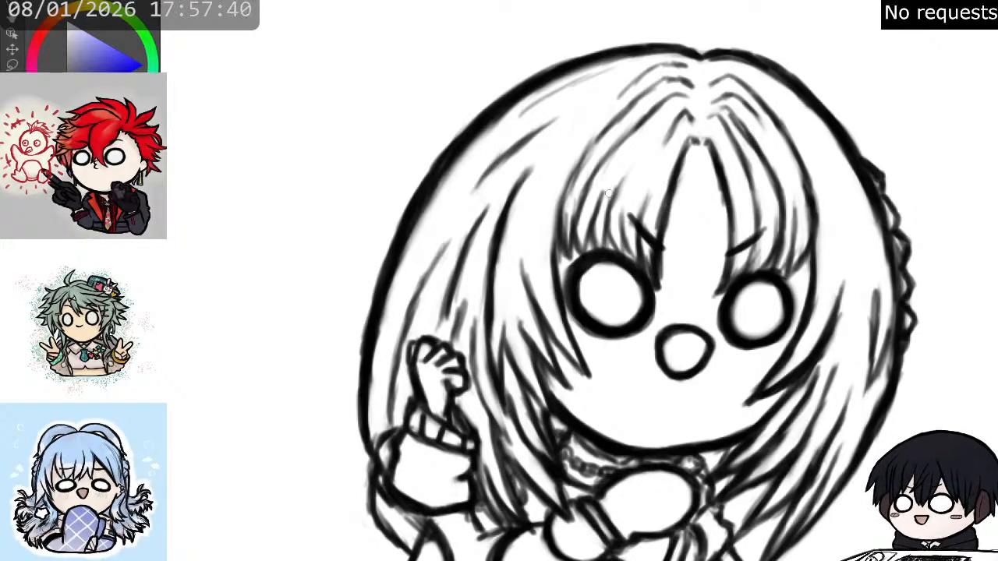
pyautogui.moveTo(564, 211); pyautogui.dragTo(612, 122)
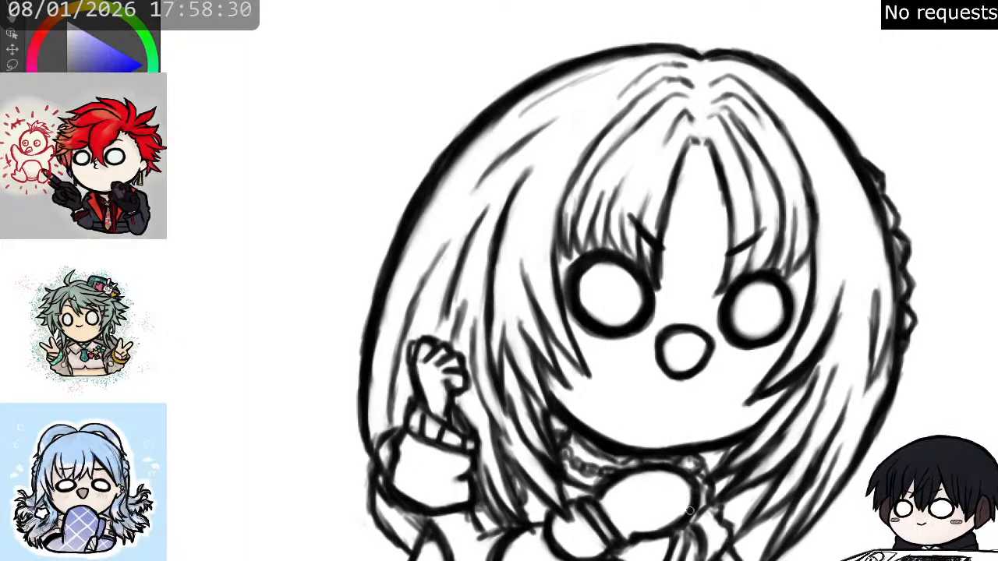
# - Thicken the outlines of the curved band left of the shorts and erase the crisscross lacing from the front shoe
pyautogui.moveTo(429, 456)
pyautogui.mouseDown()
pyautogui.moveTo(392, 393)
pyautogui.moveTo(382, 344)
pyautogui.mouseUp()
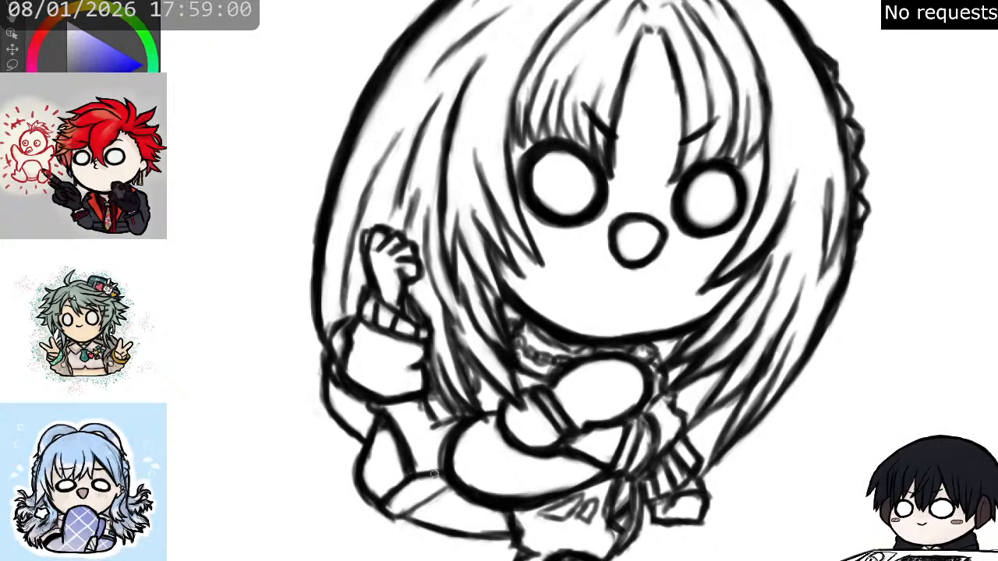
pyautogui.moveTo(384, 507)
pyautogui.mouseDown()
pyautogui.moveTo(401, 518)
pyautogui.moveTo(446, 489)
pyautogui.mouseUp()
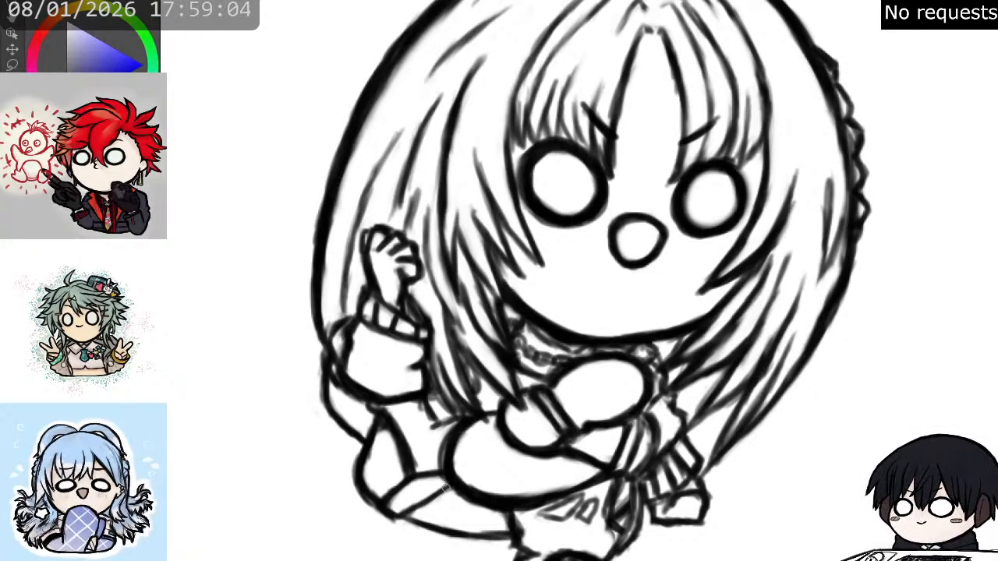
pyautogui.moveTo(404, 517)
pyautogui.mouseDown()
pyautogui.moveTo(476, 535)
pyautogui.moveTo(508, 529)
pyautogui.mouseUp()
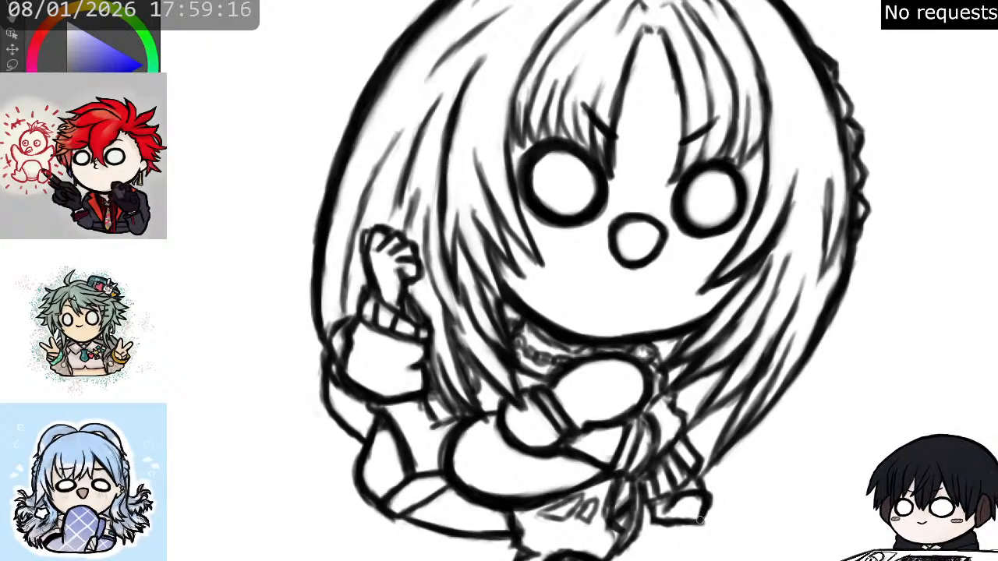
pyautogui.moveTo(676, 522)
pyautogui.mouseDown()
pyautogui.moveTo(704, 524)
pyautogui.moveTo(761, 404)
pyautogui.moveTo(788, 388)
pyautogui.mouseUp()
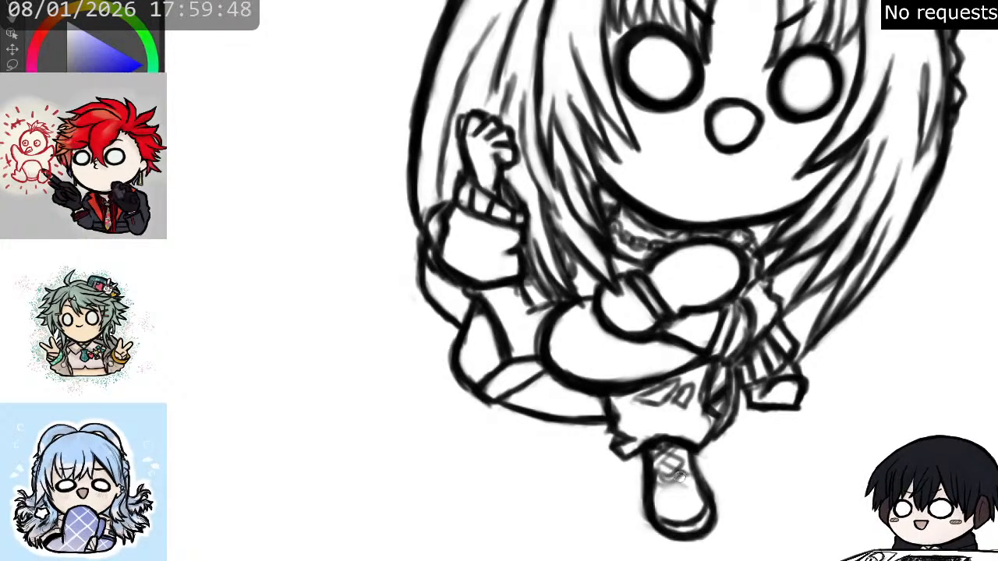
pyautogui.moveTo(678, 465)
pyautogui.mouseDown()
pyautogui.moveTo(681, 485)
pyautogui.moveTo(673, 460)
pyautogui.moveTo(661, 486)
pyautogui.moveTo(668, 451)
pyautogui.moveTo(689, 490)
pyautogui.moveTo(677, 495)
pyautogui.moveTo(670, 472)
pyautogui.mouseUp()
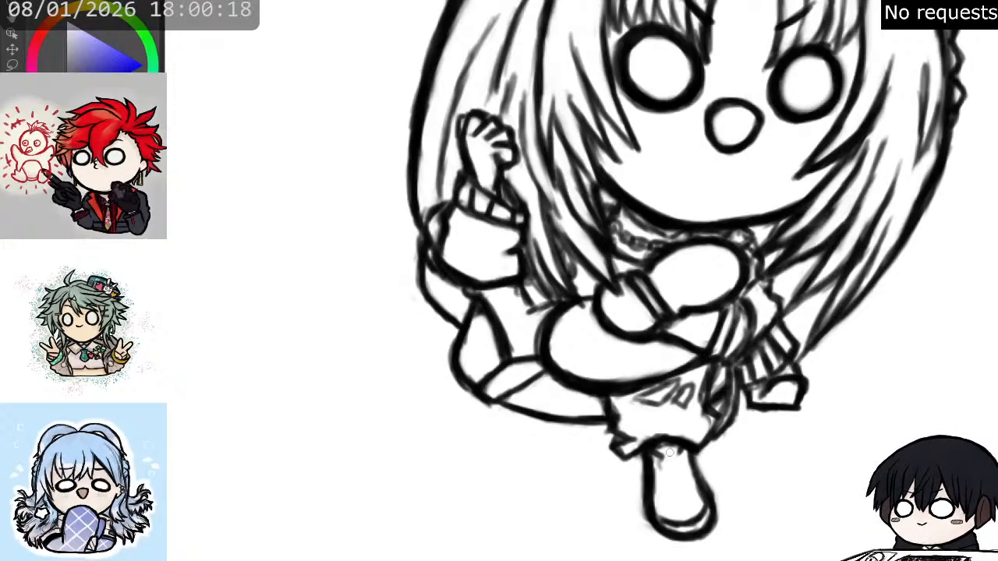
# - Check the whole figure's proportions in the mirrored view and restore the original orientation
pyautogui.scroll(-5, 653, 471)
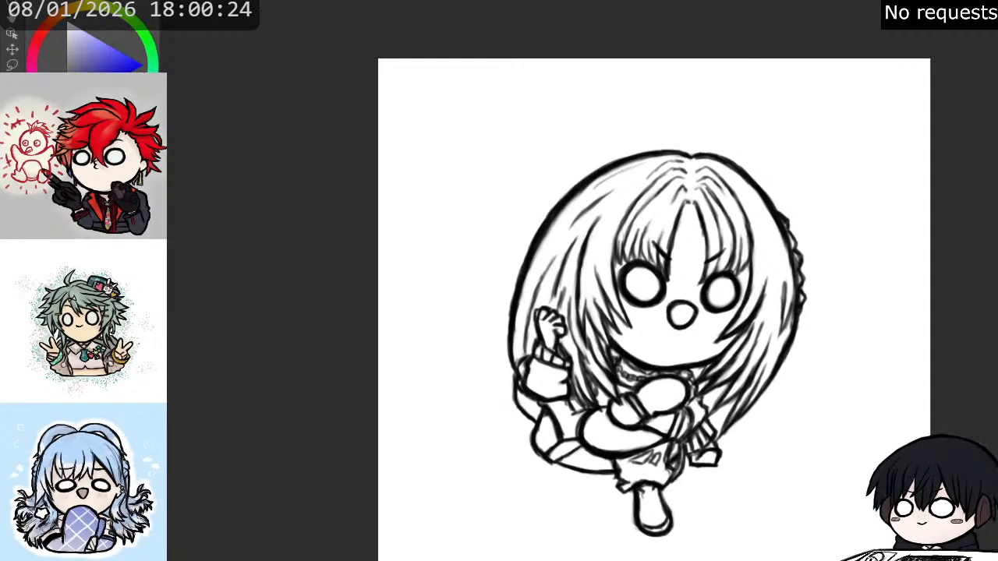
pyautogui.scroll(1, 659, 258)
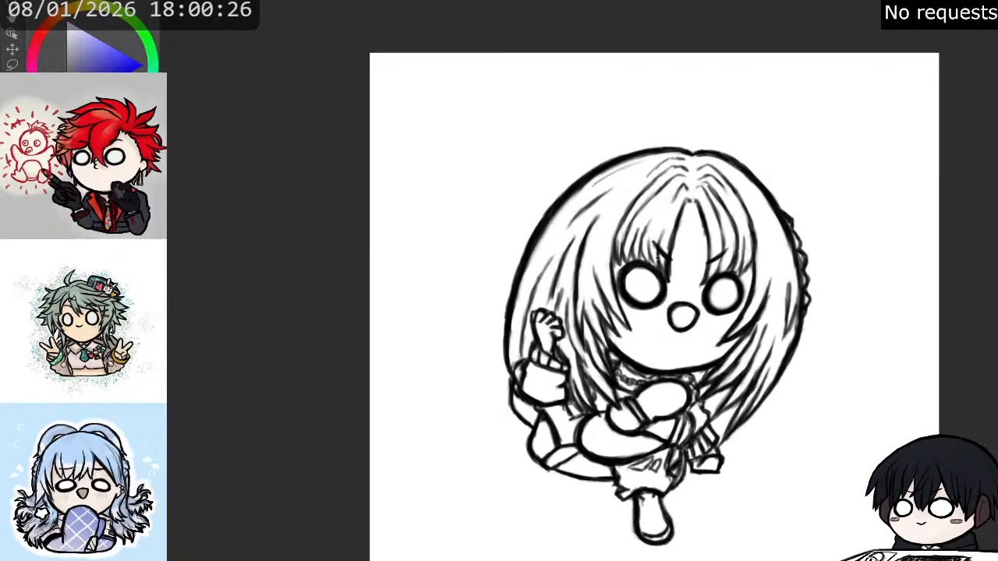
pyautogui.scroll(2, 701, 431)
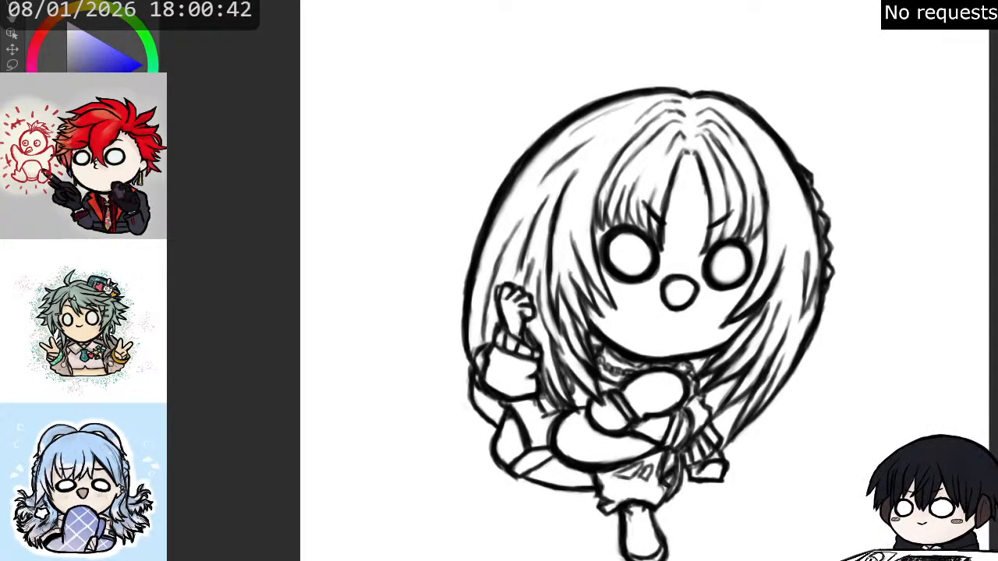
pyautogui.press('m')
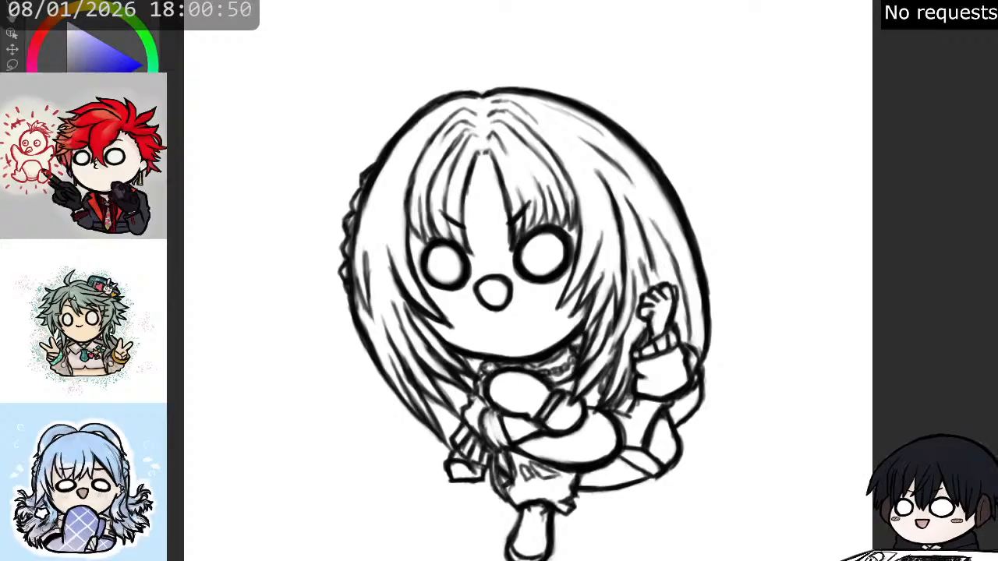
pyautogui.press('m')
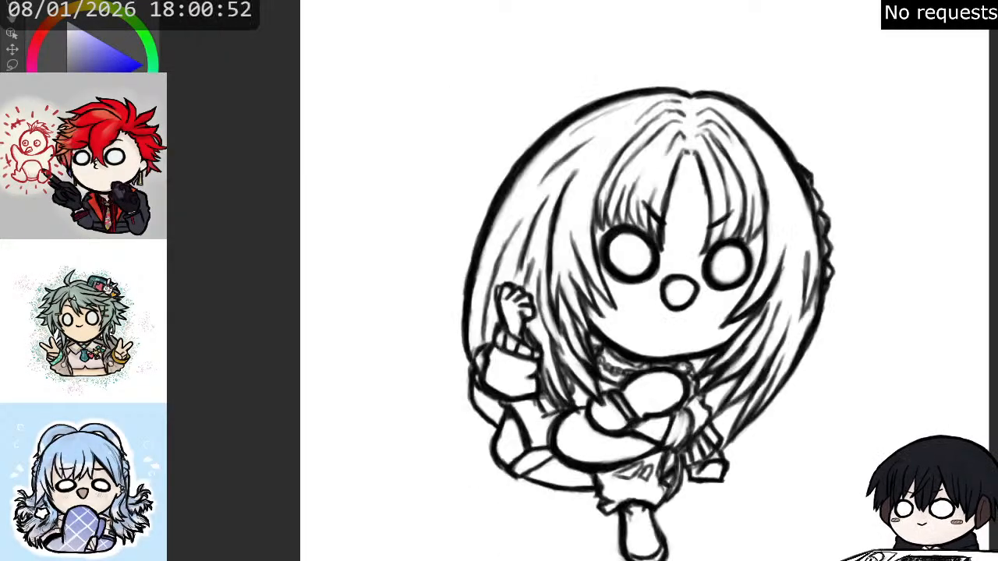
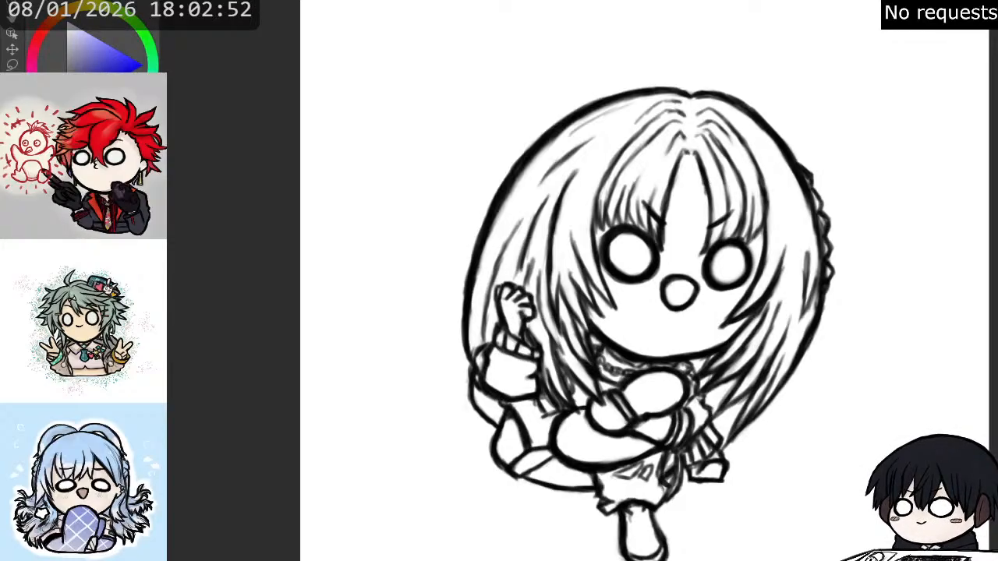
# - Fill the whole figure with a pale skin-tone base colour, keeping the canvas around it white
pyautogui.press('x')
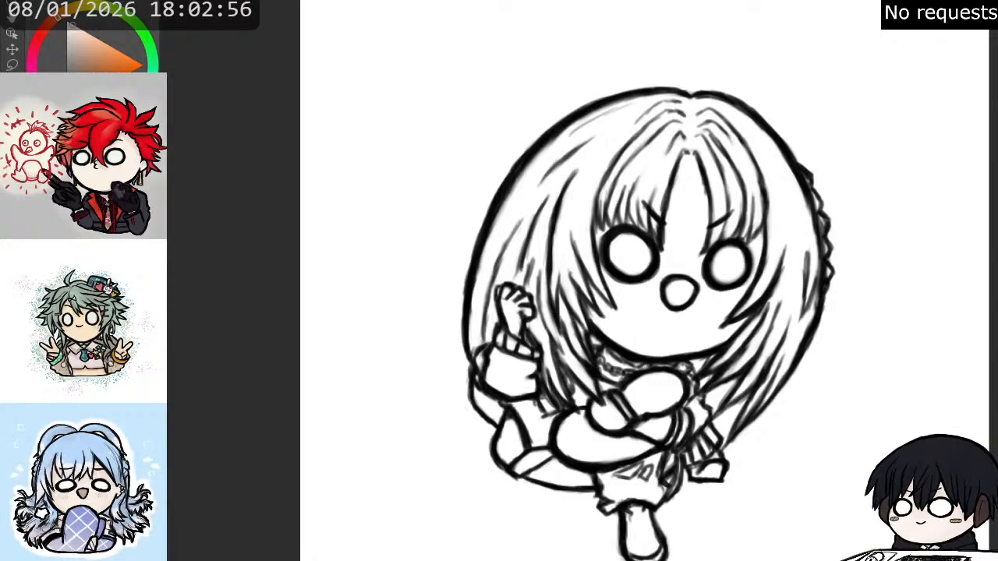
pyautogui.click(401, 380)
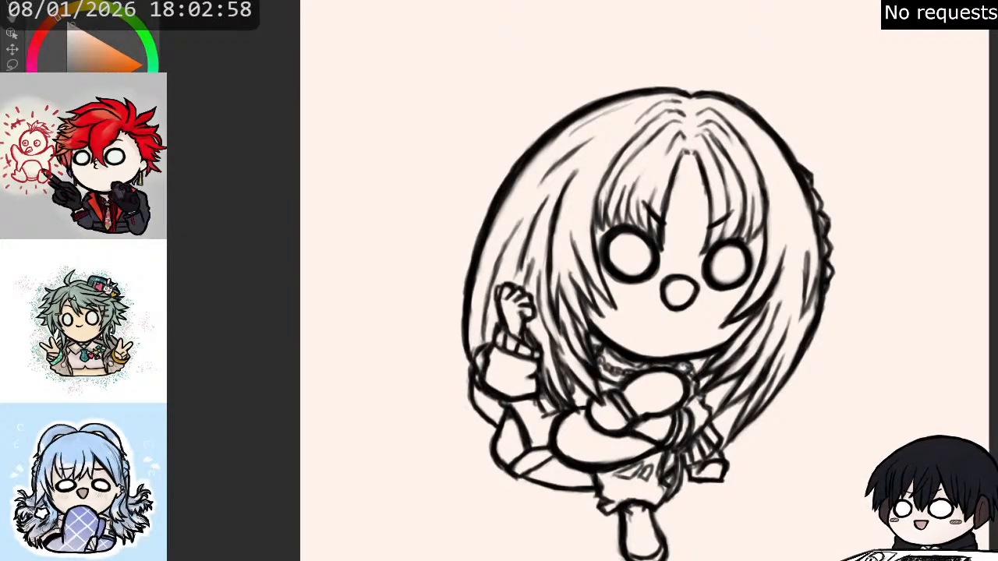
pyautogui.click(386, 457)
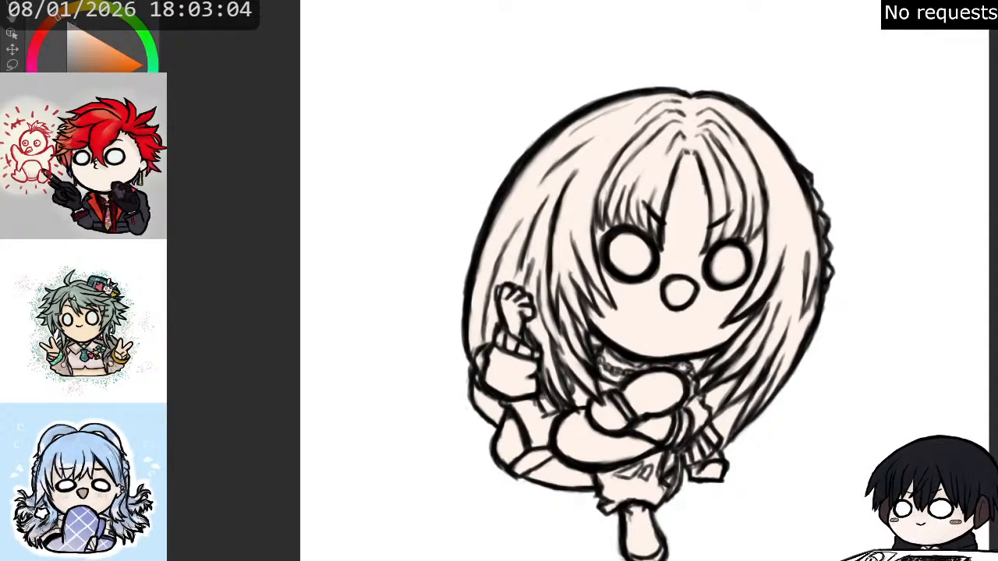
# - Fill the area around the figure with dark blue to check the outer contour against it
pyautogui.press('x')
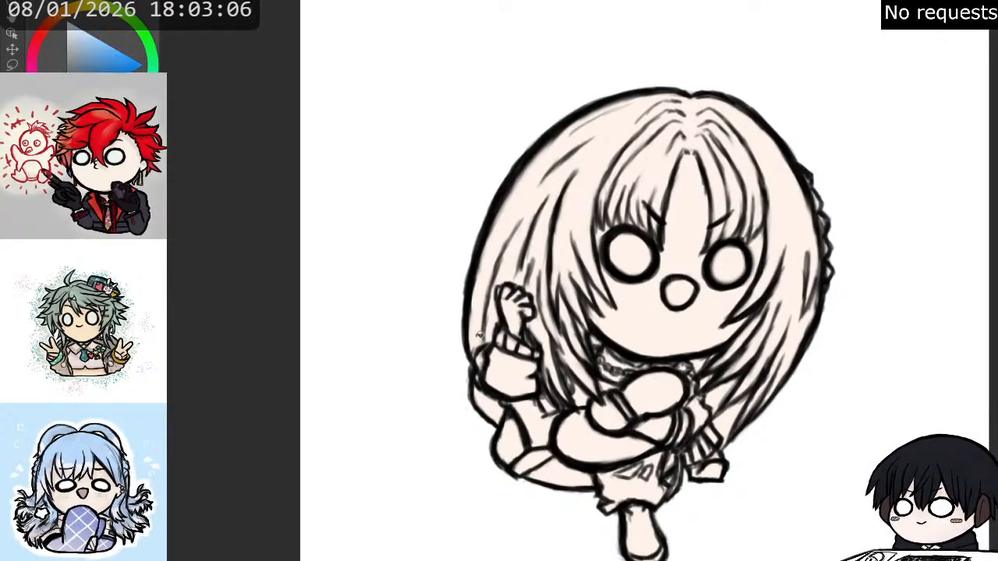
pyautogui.click(343, 460)
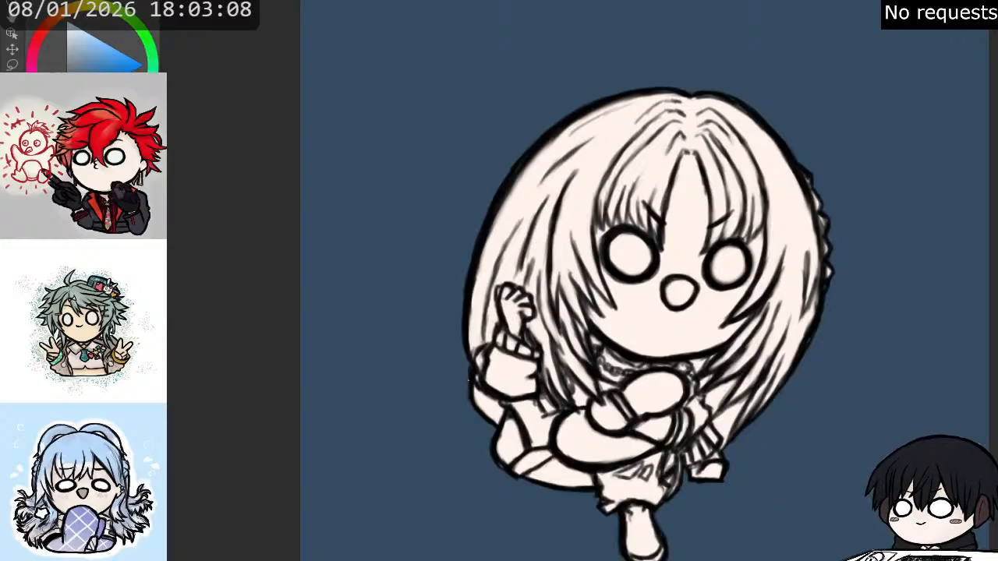
pyautogui.scroll(-2, 719, 511)
pyautogui.scroll(4, 708, 528)
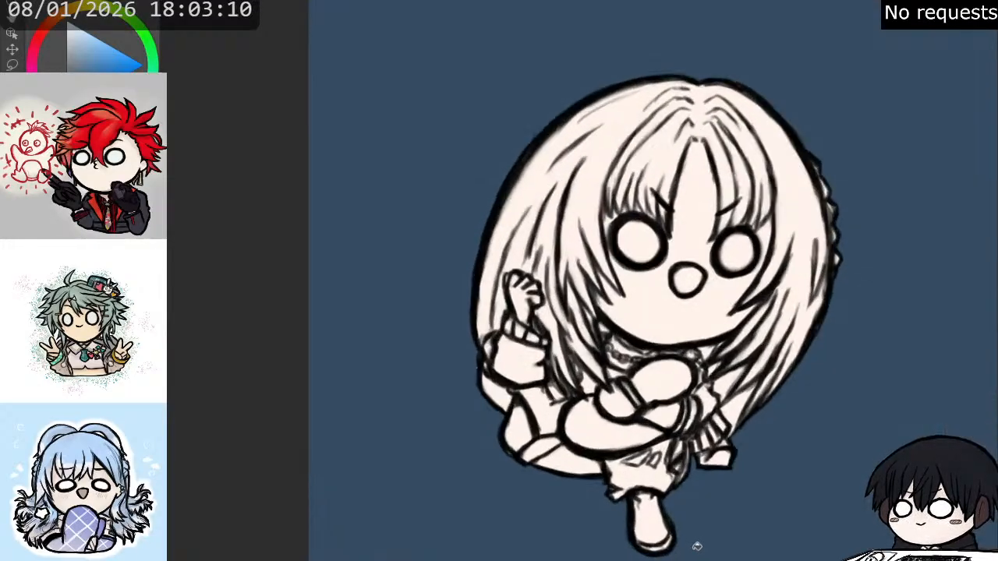
pyautogui.scroll(1, 692, 530)
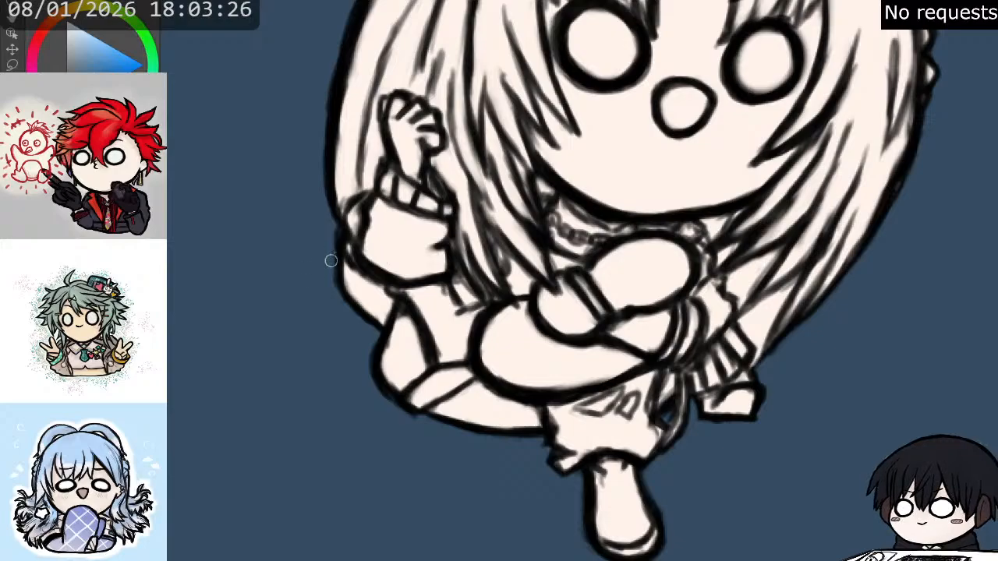
# - Thicken and smooth the outer hair outline along the right-hand side, the braid's zigzag edge and the crown
pyautogui.scroll(3, 343, 249)
pyautogui.moveTo(959, 17)
pyautogui.mouseDown()
pyautogui.moveTo(968, 68)
pyautogui.moveTo(943, 161)
pyautogui.moveTo(920, 177)
pyautogui.mouseUp()
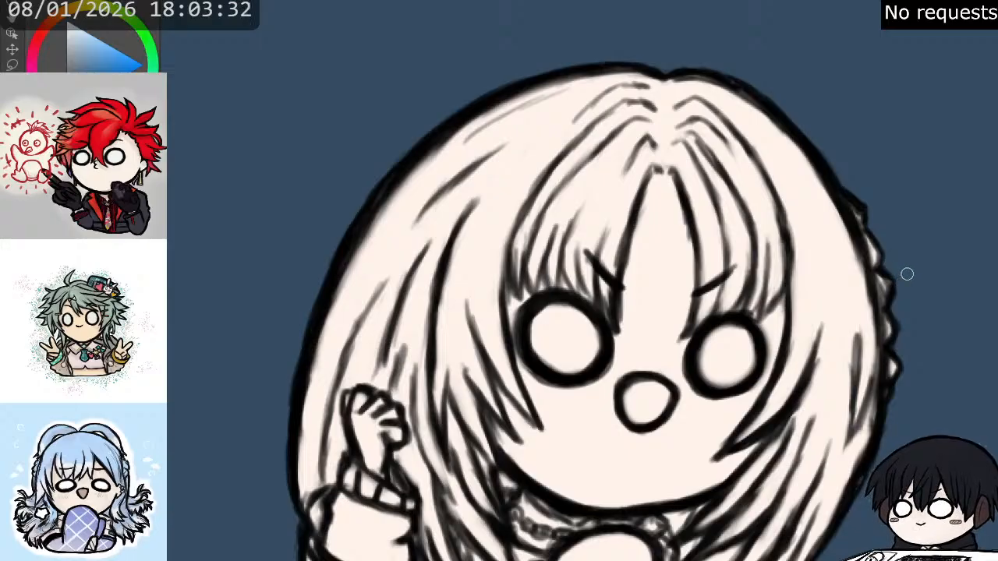
pyautogui.moveTo(819, 336)
pyautogui.mouseDown()
pyautogui.moveTo(939, 157)
pyautogui.moveTo(888, 156)
pyautogui.mouseUp()
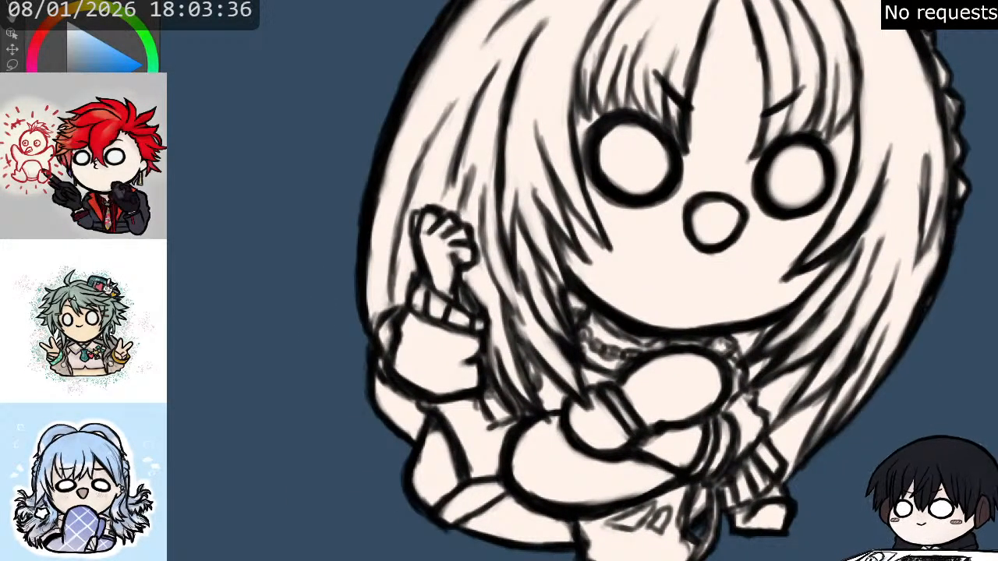
pyautogui.moveTo(593, 280)
pyautogui.mouseDown()
pyautogui.moveTo(625, 281)
pyautogui.moveTo(539, 281)
pyautogui.mouseUp()
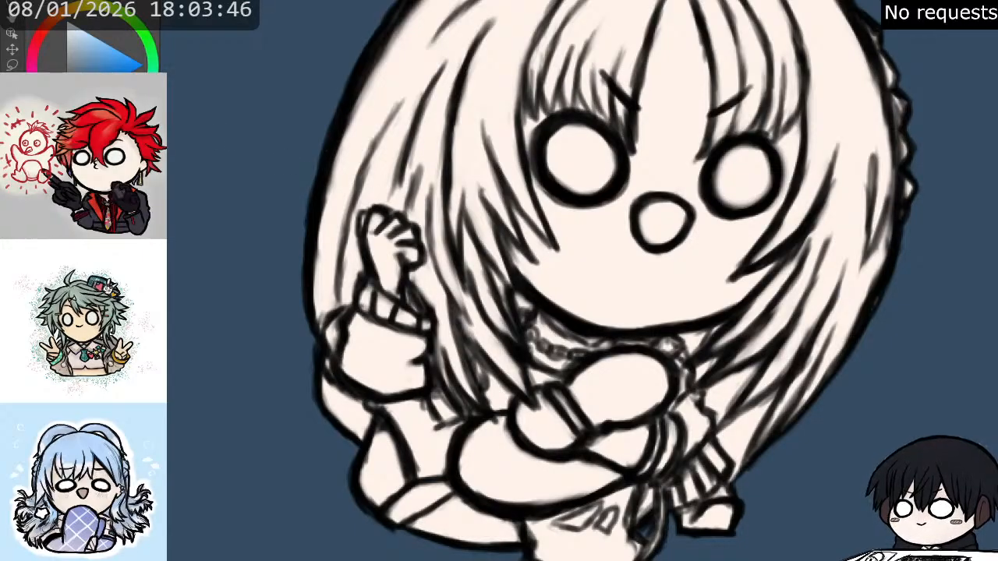
pyautogui.press('x')
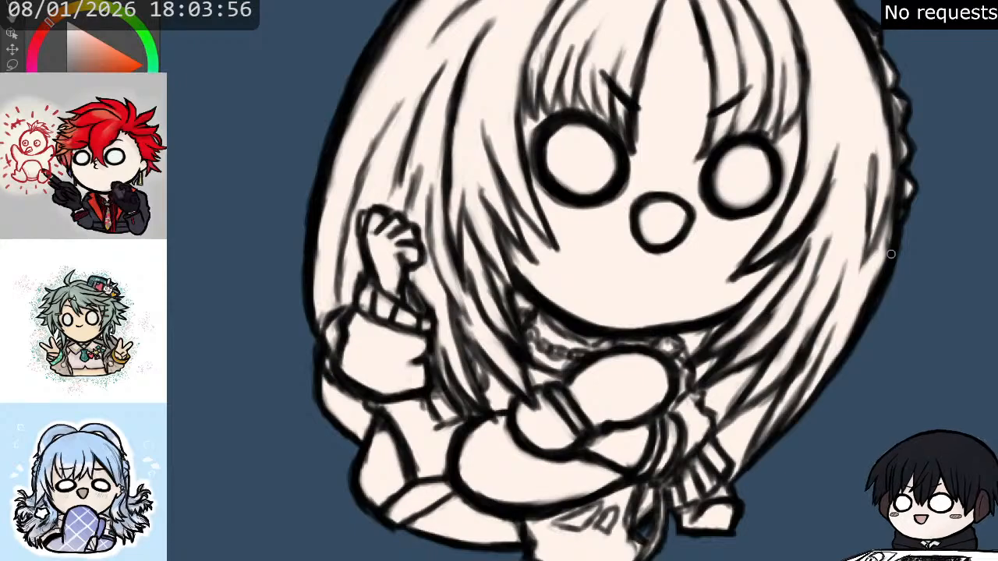
pyautogui.moveTo(819, 60); pyautogui.dragTo(771, 212)
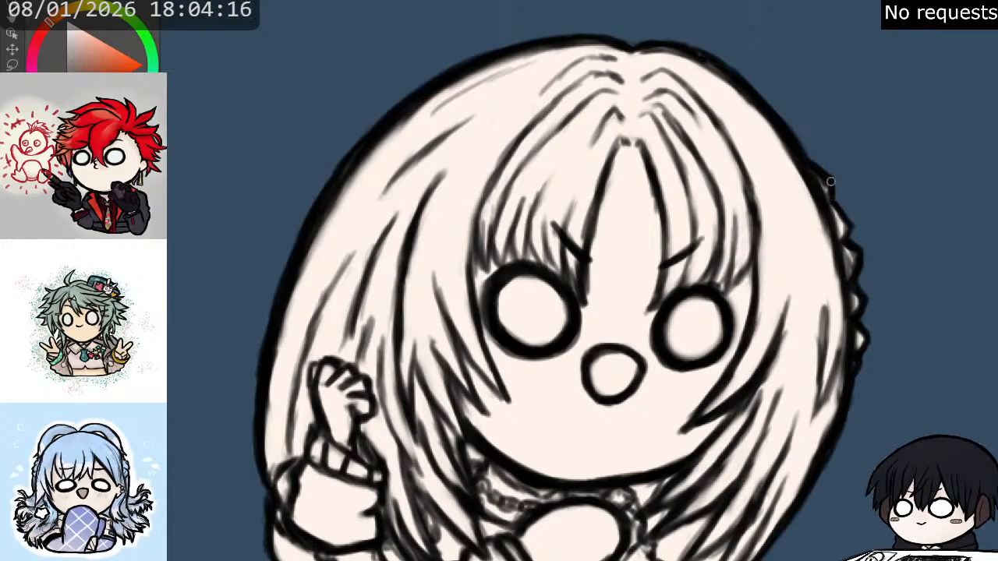
pyautogui.moveTo(593, 258); pyautogui.dragTo(672, 354)
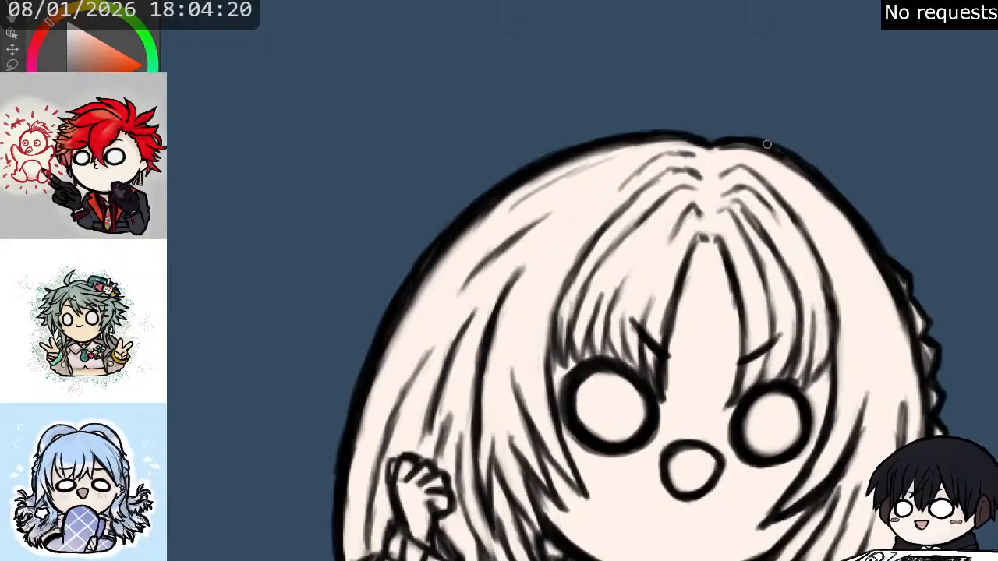
pyautogui.moveTo(778, 152); pyautogui.dragTo(863, 243)
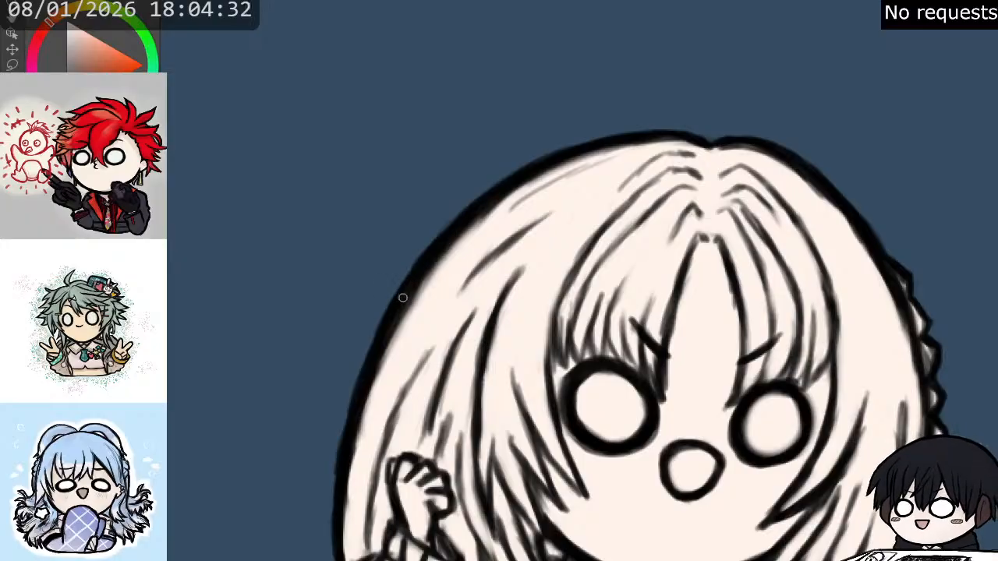
# - Clean the outer outline down the left-hand hair, past the raised sleeve and folded leg, to the front shoe
pyautogui.moveTo(468, 301); pyautogui.dragTo(512, 177)
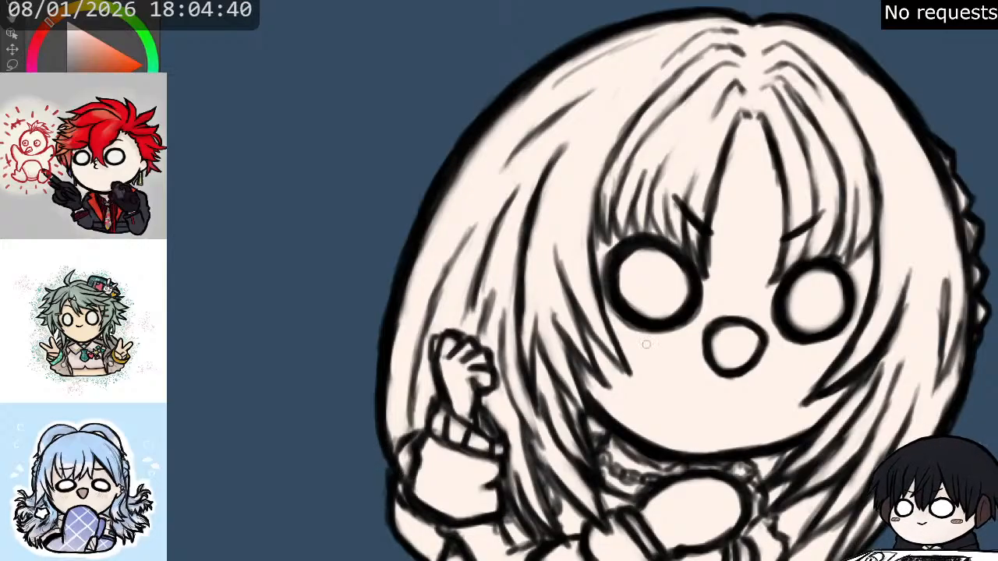
pyautogui.moveTo(456, 480); pyautogui.dragTo(512, 291)
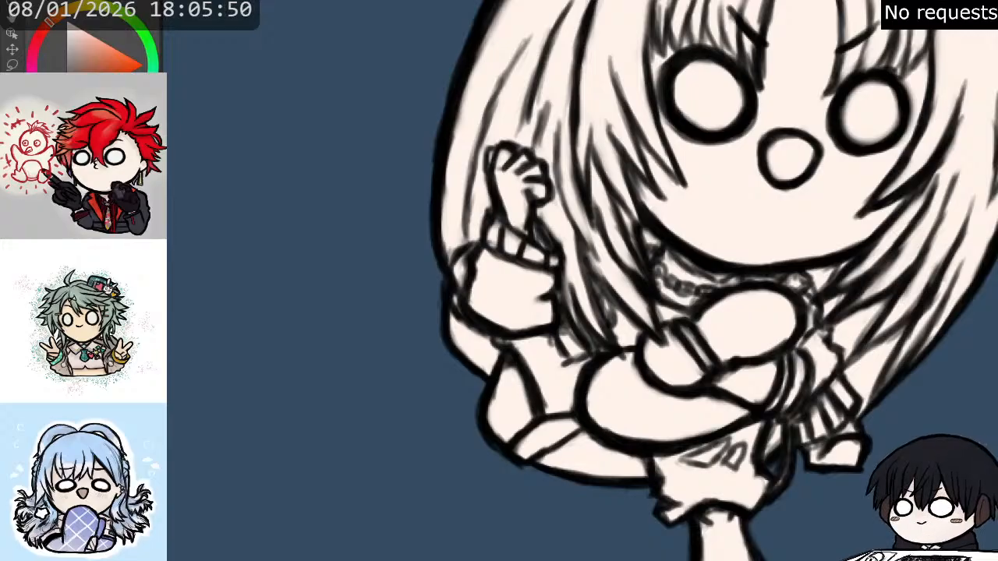
pyautogui.moveTo(663, 273)
pyautogui.mouseDown()
pyautogui.moveTo(593, 348)
pyautogui.moveTo(671, 134)
pyautogui.moveTo(648, 172)
pyautogui.mouseUp()
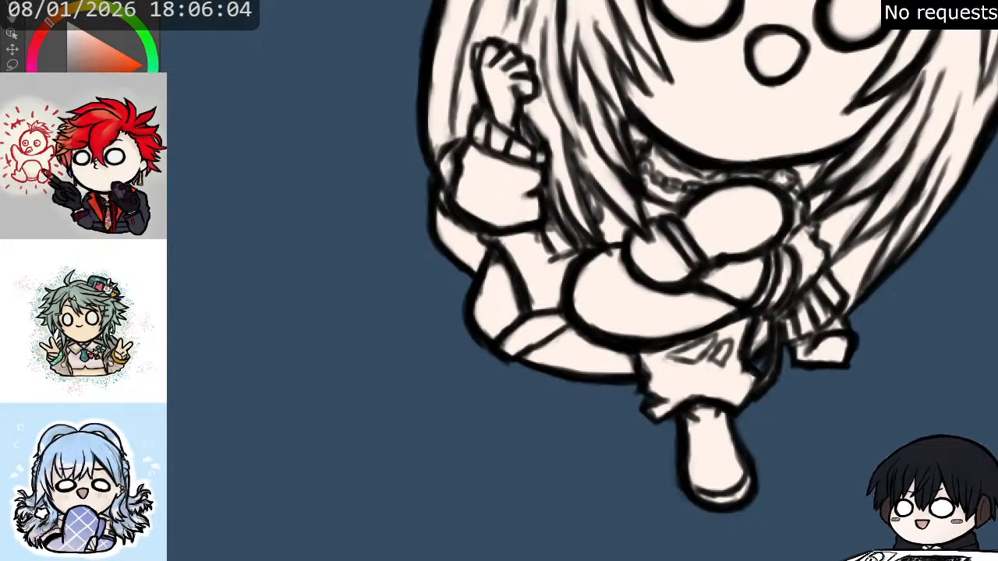
pyautogui.moveTo(624, 156)
pyautogui.mouseDown()
pyautogui.moveTo(563, 275)
pyautogui.moveTo(514, 408)
pyautogui.moveTo(472, 462)
pyautogui.mouseUp()
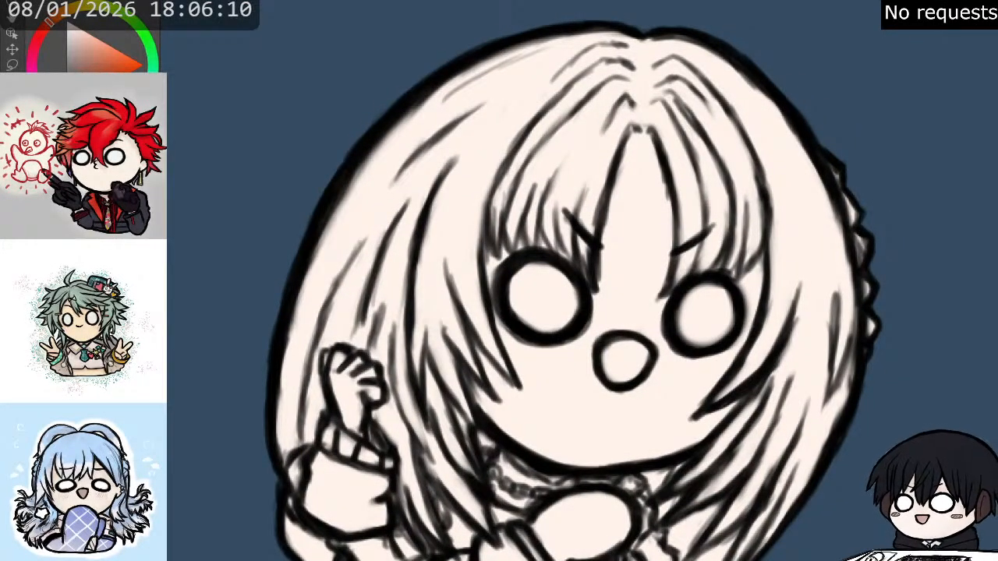
# - Check the whole figure against the dark blue surroundings and remove that fill from the canvas
pyautogui.scroll(-8, 810, 117)
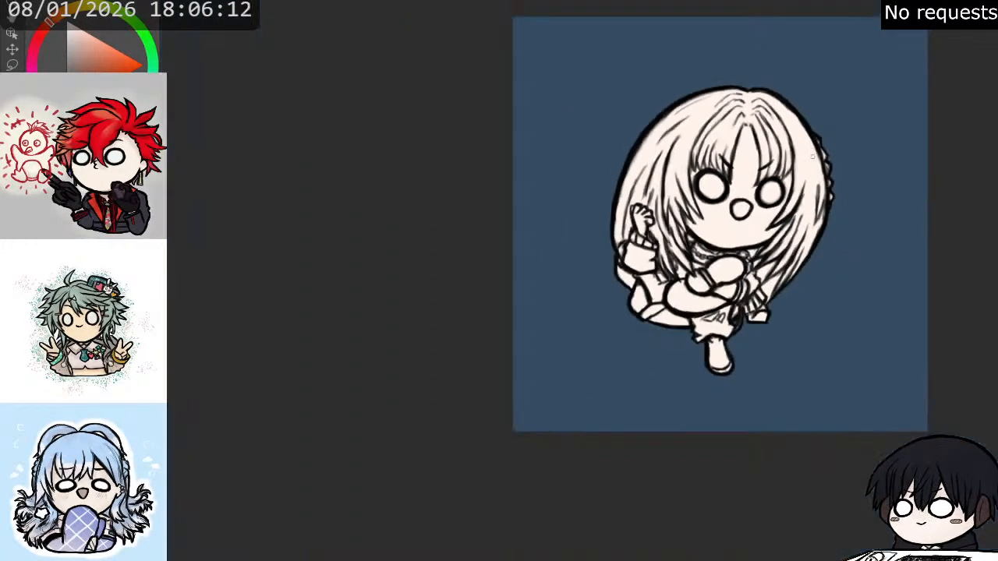
pyautogui.scroll(3, 829, 116)
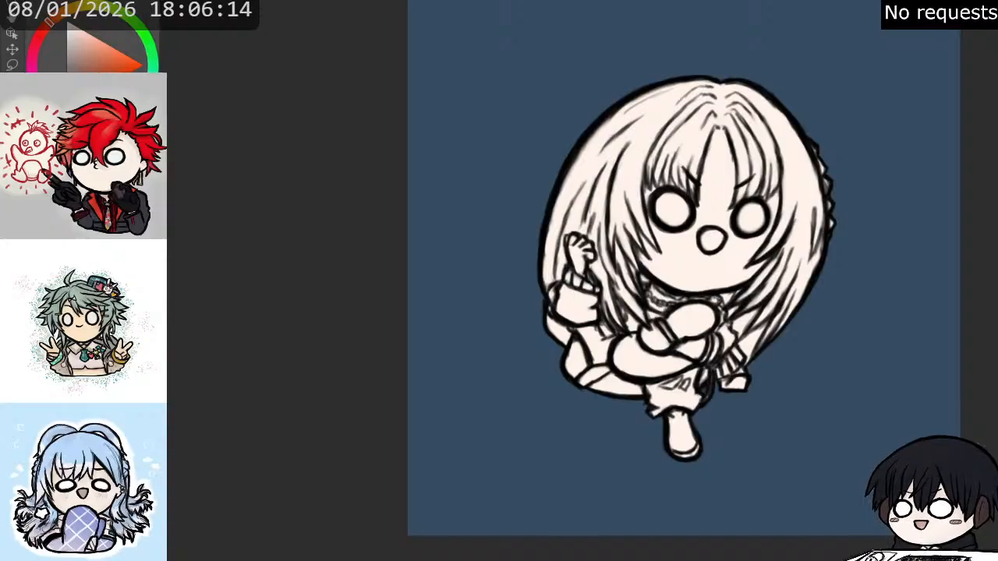
pyautogui.hotkey('ctrl', 'z')
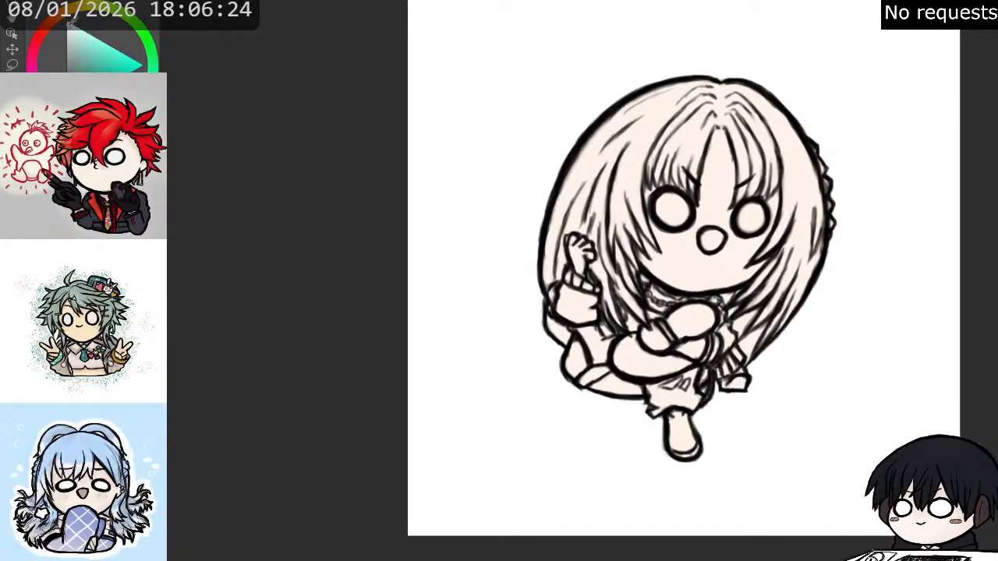
# - Fill the insides of both round eyes with a near-white tint, undoing the first, bluer fill
pyautogui.scroll(2, 841, 114)
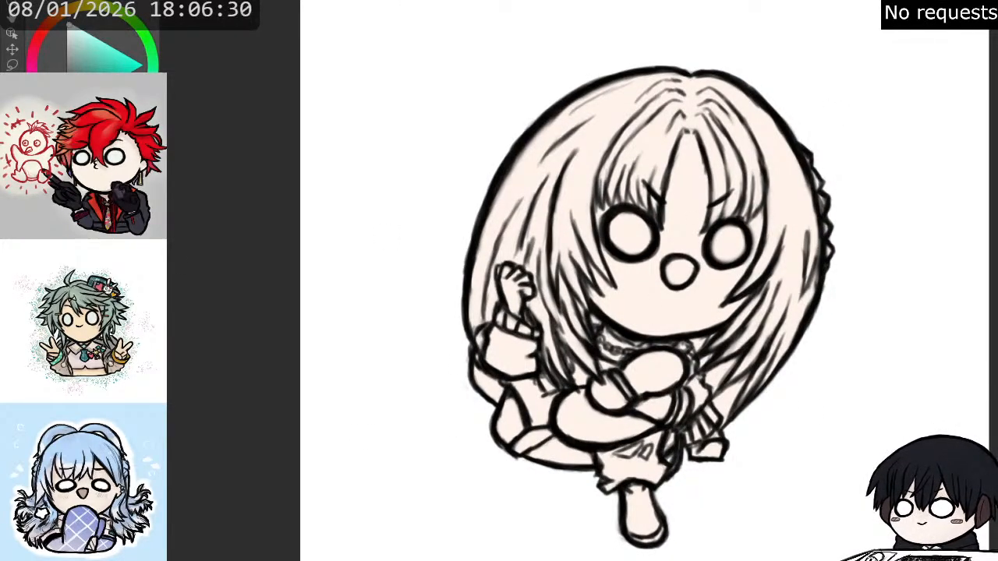
pyautogui.click(633, 245)
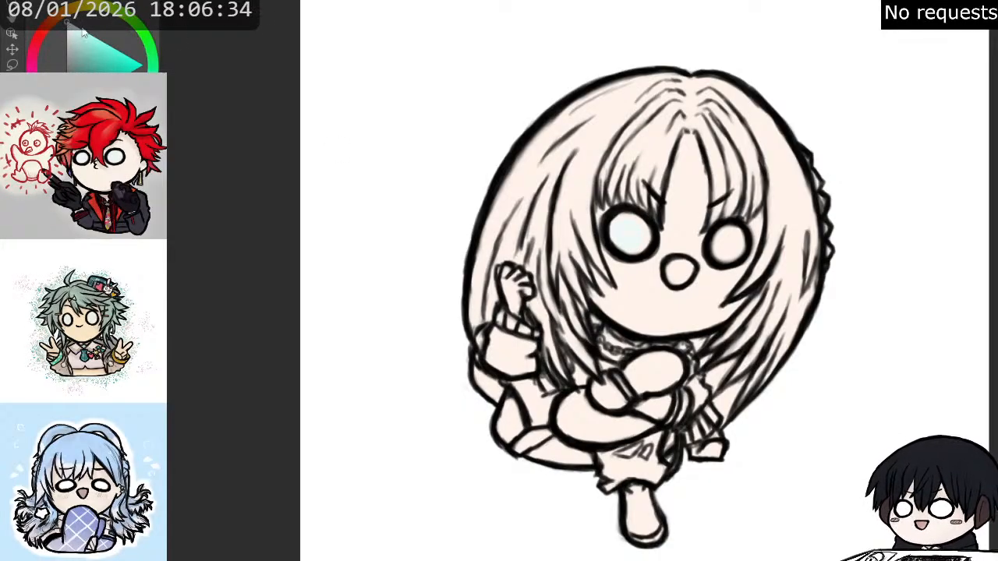
pyautogui.hotkey('ctrl', 'z')
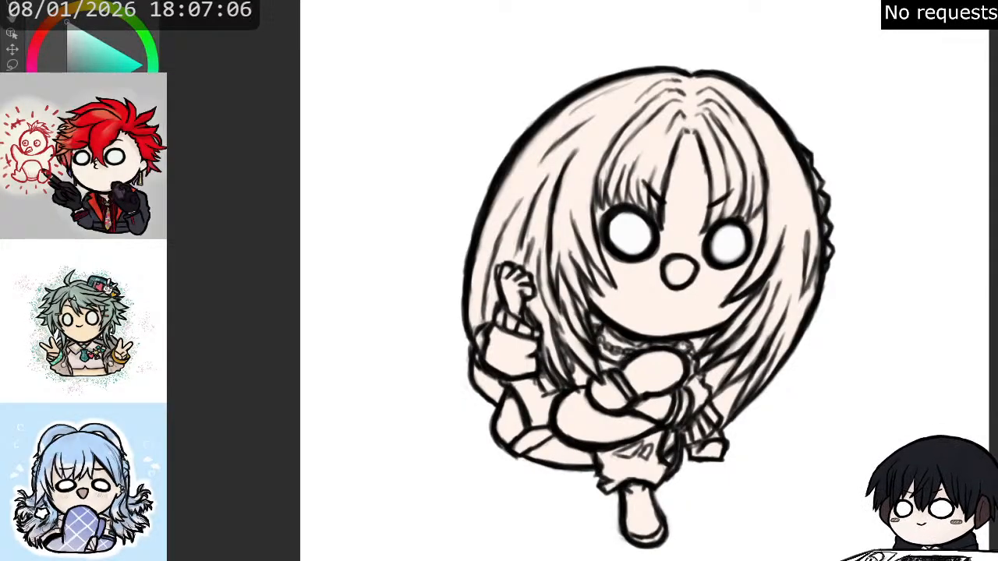
# - Colour all the hair pale blonde, undoing the fill that floods the canvas and leaving the face skin-toned
pyautogui.press('x')
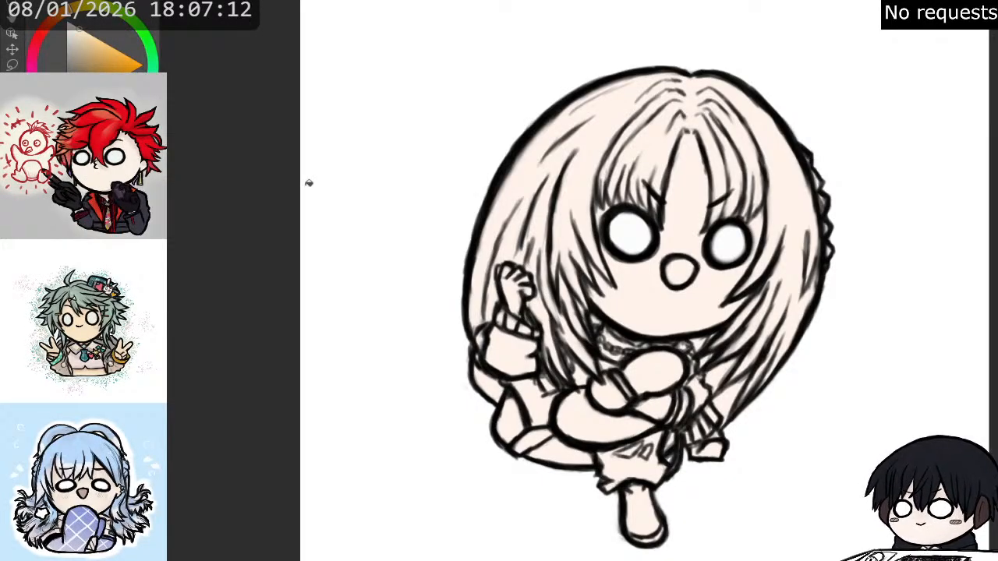
pyautogui.click(662, 138)
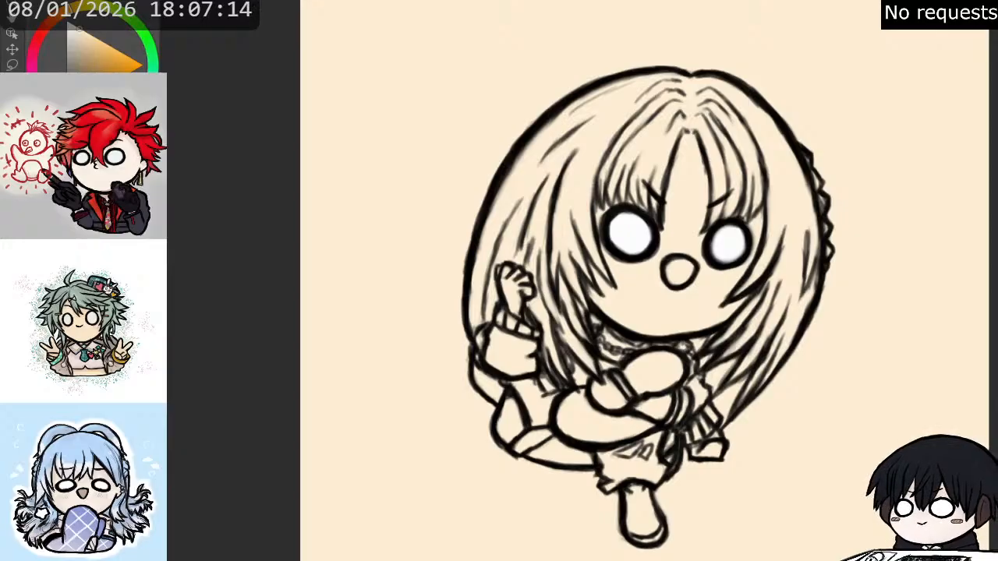
pyautogui.hotkey('ctrl', 'z')
pyautogui.click(628, 137)
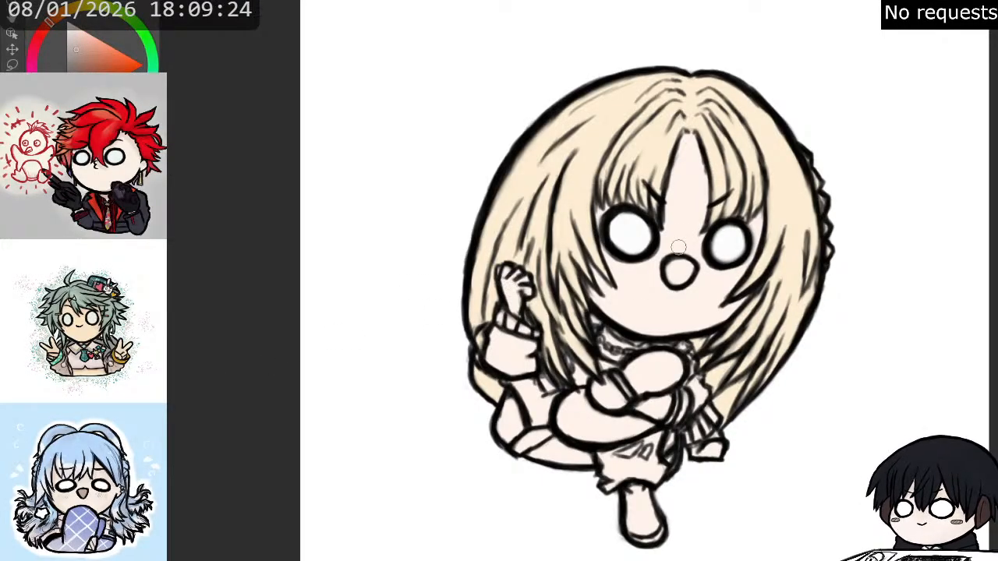
# - Colour the open mouth a muted pinkish brown and paint the collar area below the chin dark grey
pyautogui.moveTo(679, 268)
pyautogui.mouseDown()
pyautogui.moveTo(688, 271)
pyautogui.moveTo(672, 265)
pyautogui.moveTo(674, 282)
pyautogui.moveTo(694, 256)
pyautogui.mouseUp()
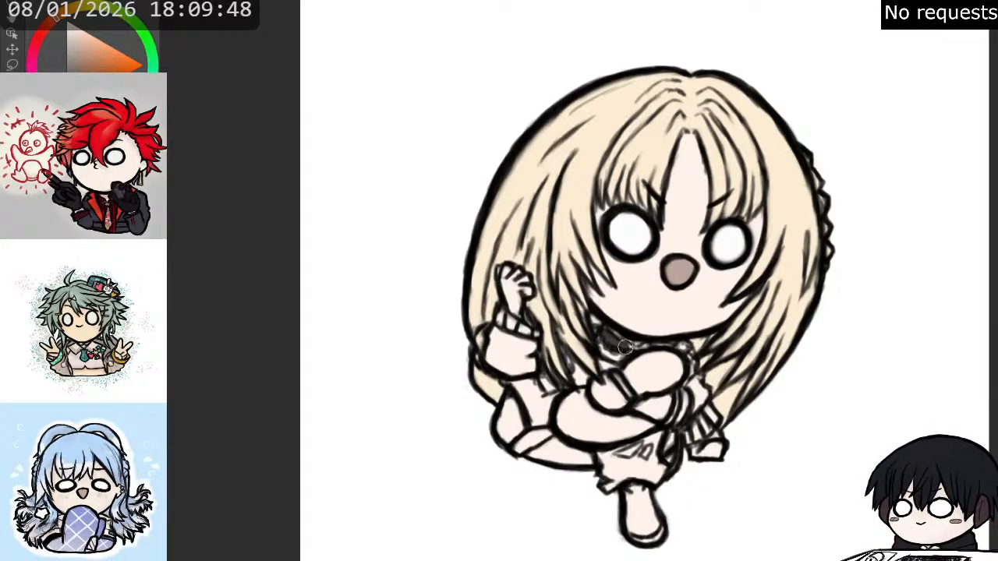
pyautogui.moveTo(623, 346); pyautogui.dragTo(608, 365)
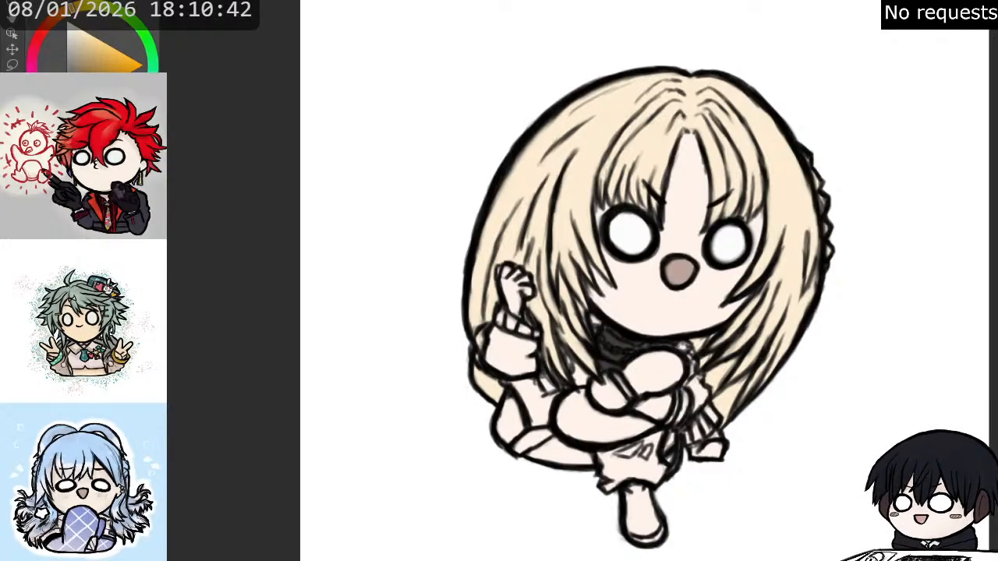
# - Paint the raised arm's puffy sleeve and the clothing sections below it dark grey within their outlines
pyautogui.scroll(1, 578, 321)
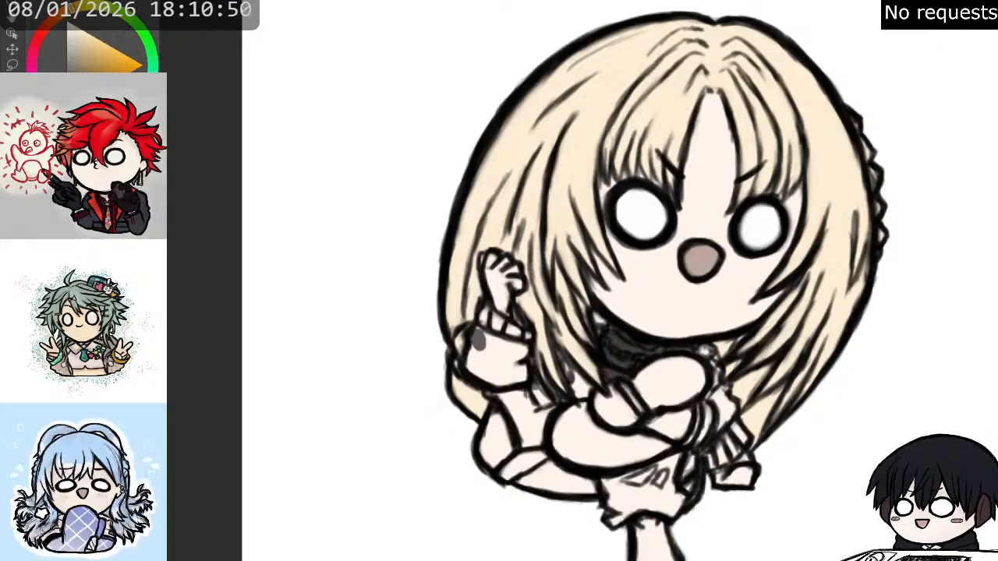
pyautogui.keyDown('alt'); pyautogui.click(739, 345); pyautogui.keyUp('alt')
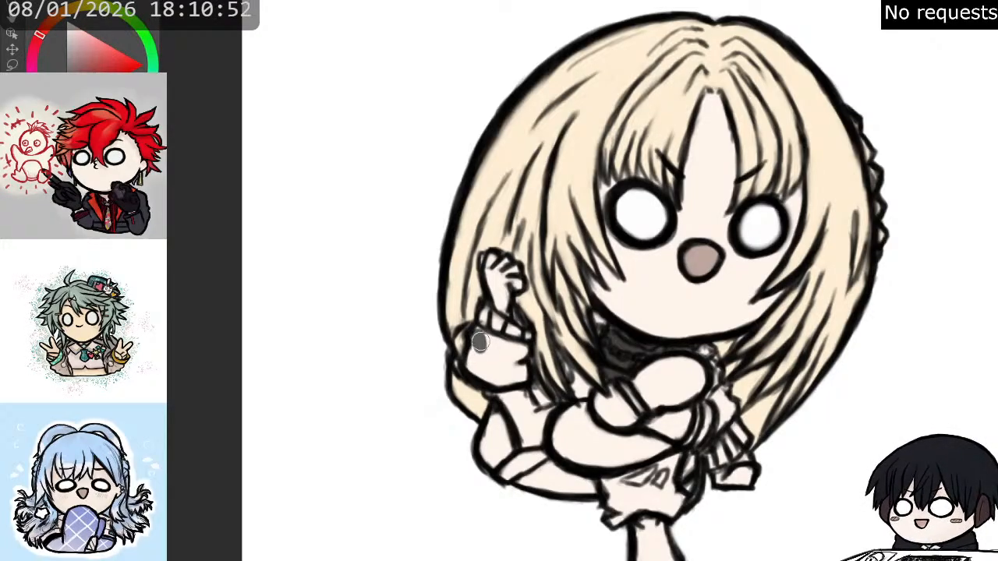
pyautogui.moveTo(478, 332)
pyautogui.mouseDown()
pyautogui.moveTo(521, 355)
pyautogui.moveTo(506, 368)
pyautogui.moveTo(475, 351)
pyautogui.moveTo(476, 366)
pyautogui.moveTo(472, 359)
pyautogui.moveTo(511, 376)
pyautogui.moveTo(521, 348)
pyautogui.moveTo(499, 364)
pyautogui.moveTo(514, 396)
pyautogui.moveTo(491, 390)
pyautogui.moveTo(533, 408)
pyautogui.moveTo(526, 398)
pyautogui.moveTo(538, 395)
pyautogui.moveTo(538, 433)
pyautogui.moveTo(503, 409)
pyautogui.moveTo(531, 436)
pyautogui.moveTo(545, 406)
pyautogui.moveTo(491, 436)
pyautogui.moveTo(484, 464)
pyautogui.moveTo(542, 437)
pyautogui.moveTo(575, 395)
pyautogui.moveTo(583, 354)
pyautogui.moveTo(567, 374)
pyautogui.moveTo(579, 390)
pyautogui.moveTo(574, 374)
pyautogui.mouseUp()
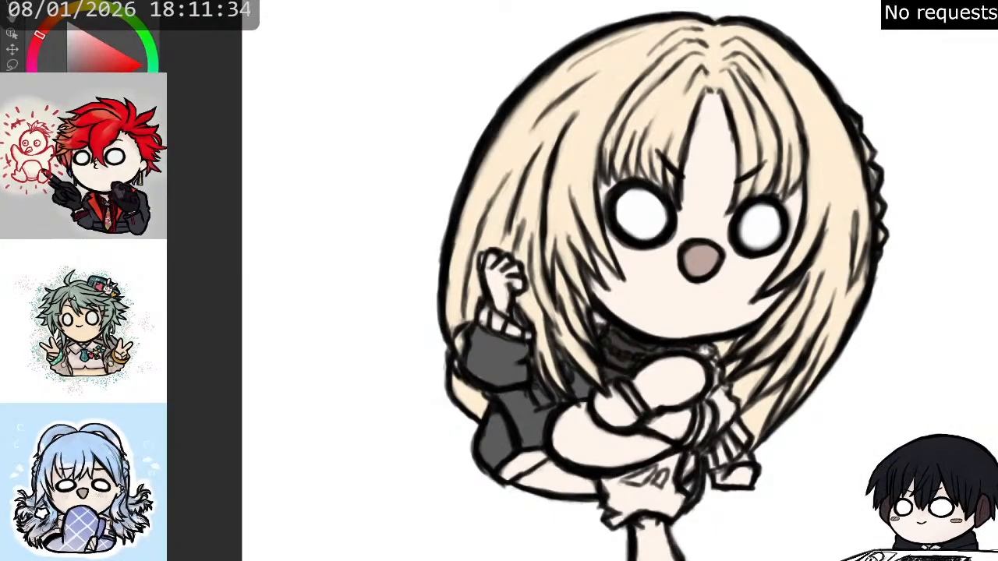
# - Paint the raised sleeve's ribbed cuff and the ribbed clothing piece above the right-hand shoe dark grey
pyautogui.moveTo(40, 34); pyautogui.dragTo(32, 56)
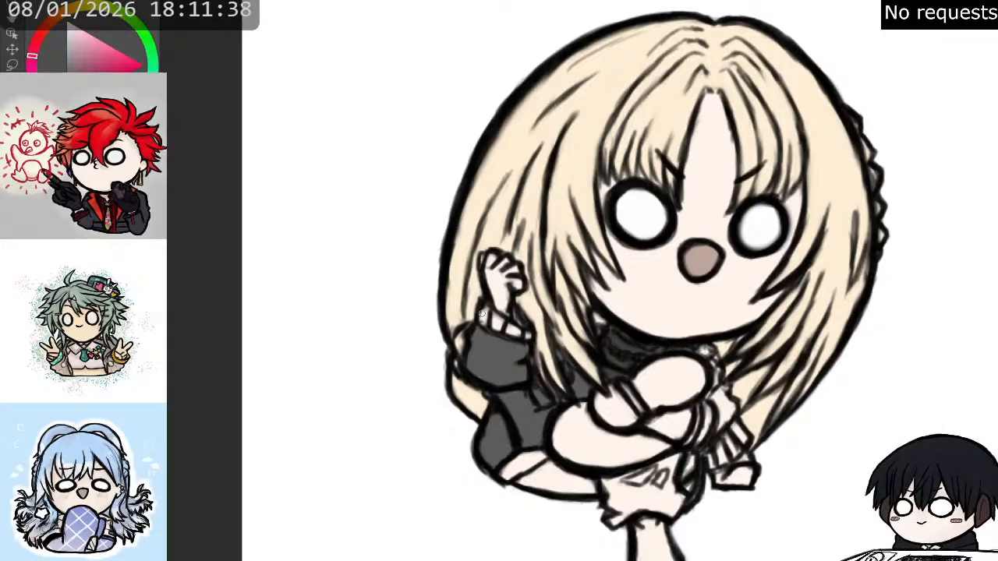
pyautogui.keyDown('alt'); pyautogui.click(489, 379); pyautogui.keyUp('alt')
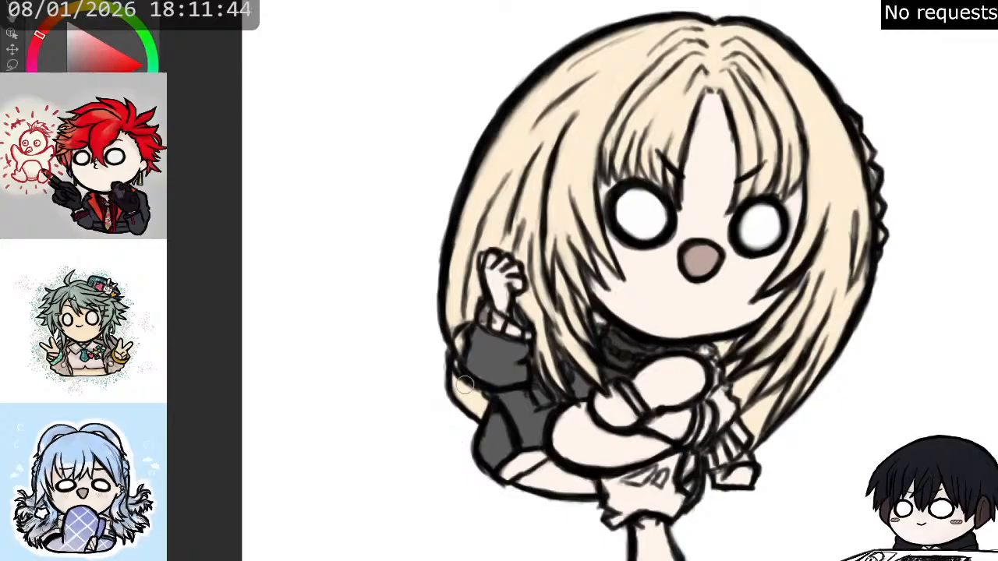
pyautogui.moveTo(484, 315)
pyautogui.mouseDown()
pyautogui.moveTo(523, 335)
pyautogui.moveTo(518, 320)
pyautogui.moveTo(494, 320)
pyautogui.moveTo(514, 332)
pyautogui.mouseUp()
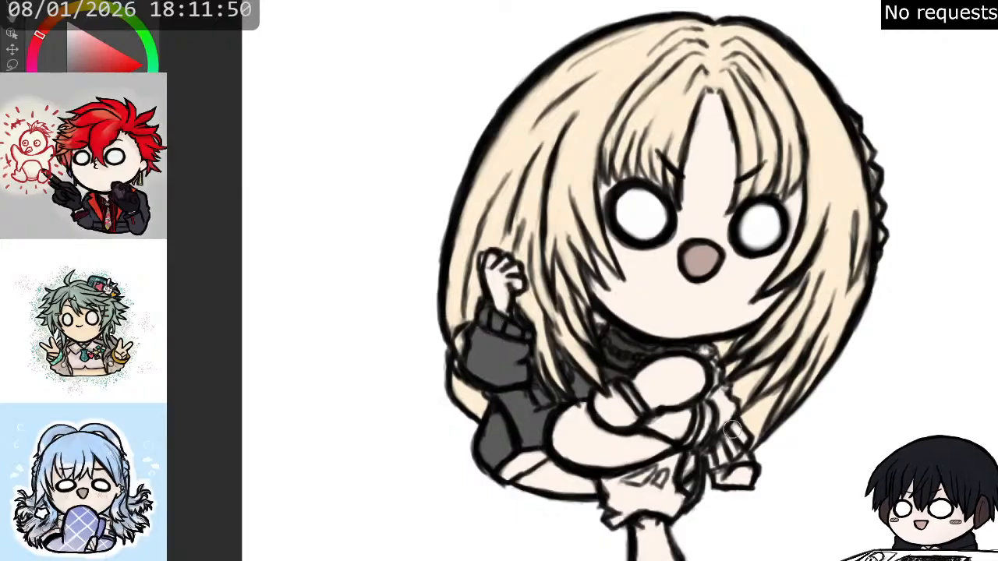
pyautogui.moveTo(721, 461)
pyautogui.mouseDown()
pyautogui.moveTo(736, 429)
pyautogui.moveTo(745, 446)
pyautogui.moveTo(729, 456)
pyautogui.moveTo(756, 429)
pyautogui.mouseUp()
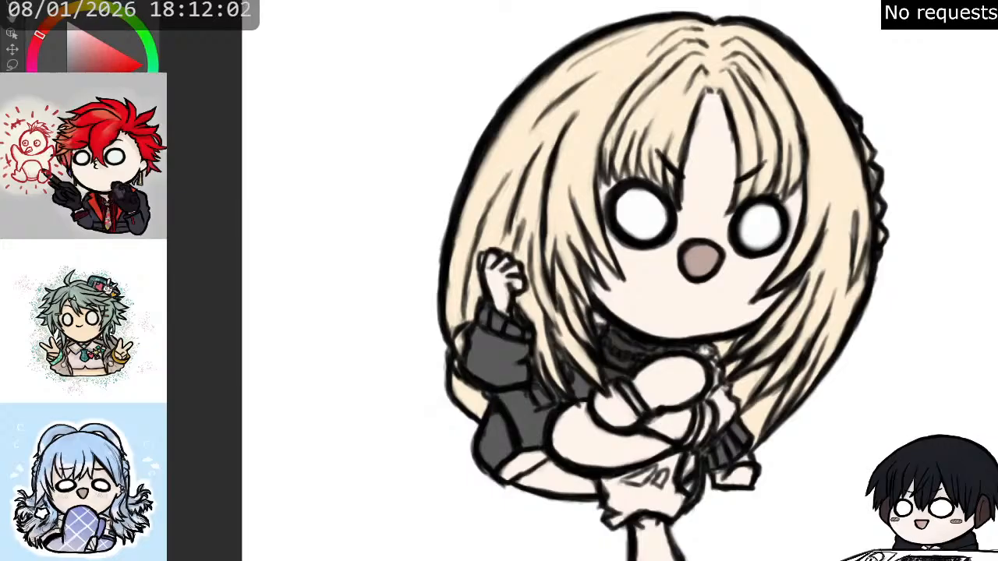
# - Colour the crossed leg and the lower trouser leg light grey, and paint the lower boot blue-grey
pyautogui.keyDown('alt'); pyautogui.click(672, 381); pyautogui.keyUp('alt')
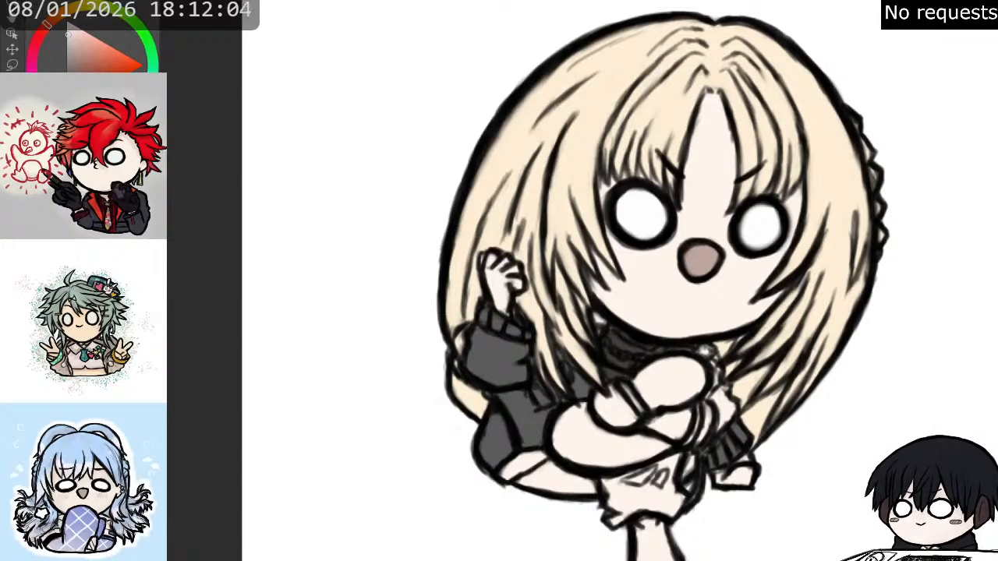
pyautogui.keyDown('alt'); pyautogui.click(706, 351); pyautogui.keyUp('alt')
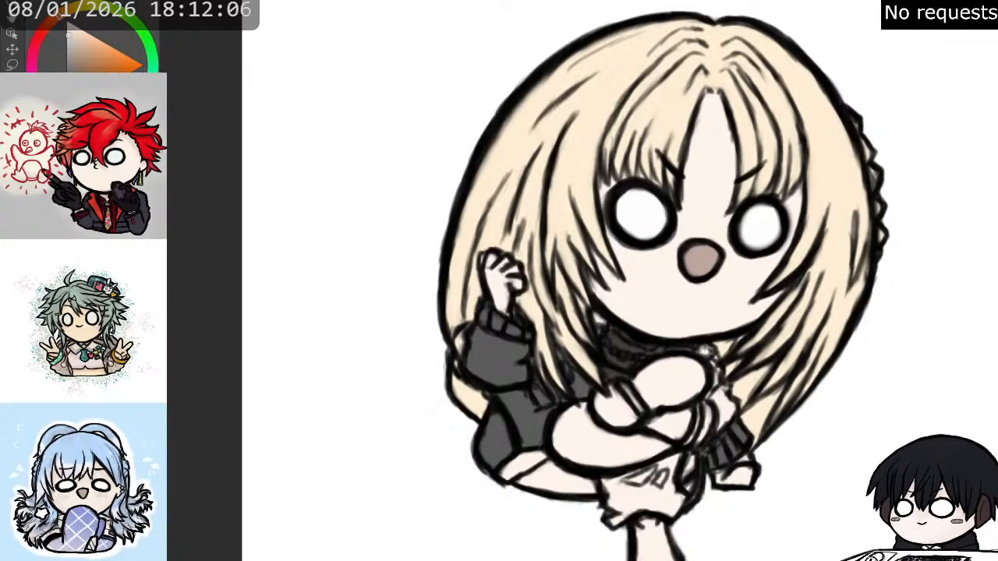
pyautogui.click(571, 435)
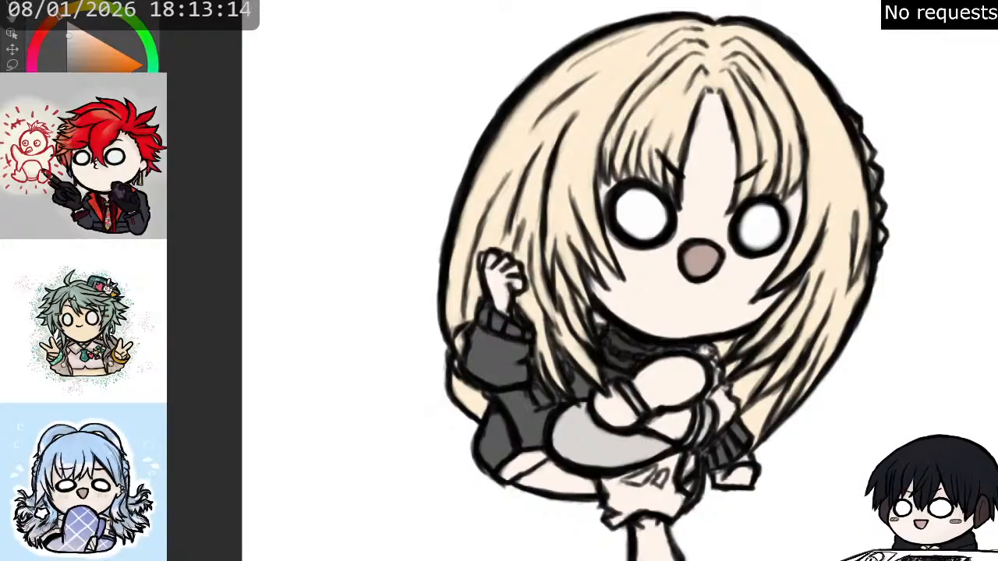
pyautogui.scroll(-1, 838, 352)
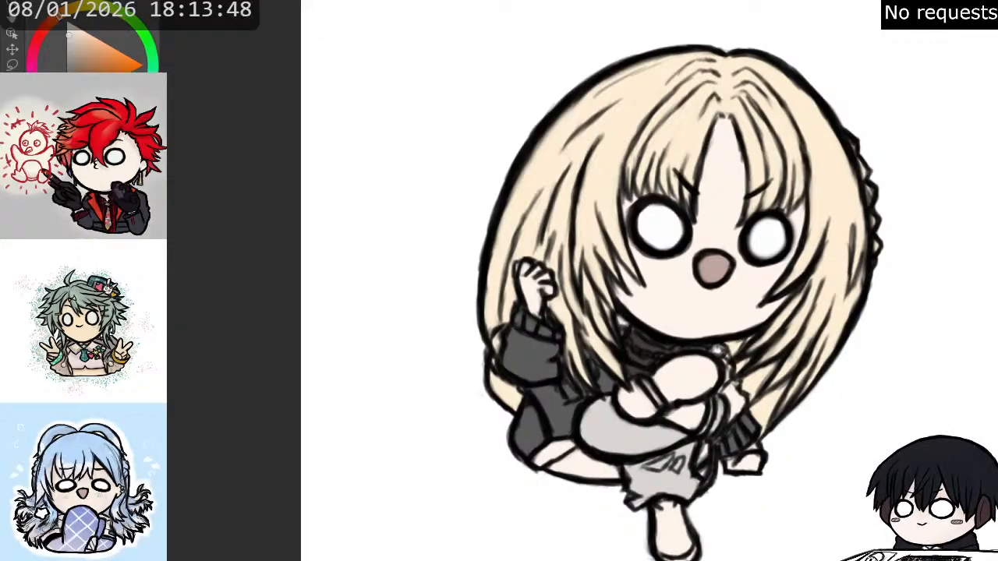
pyautogui.press('x')
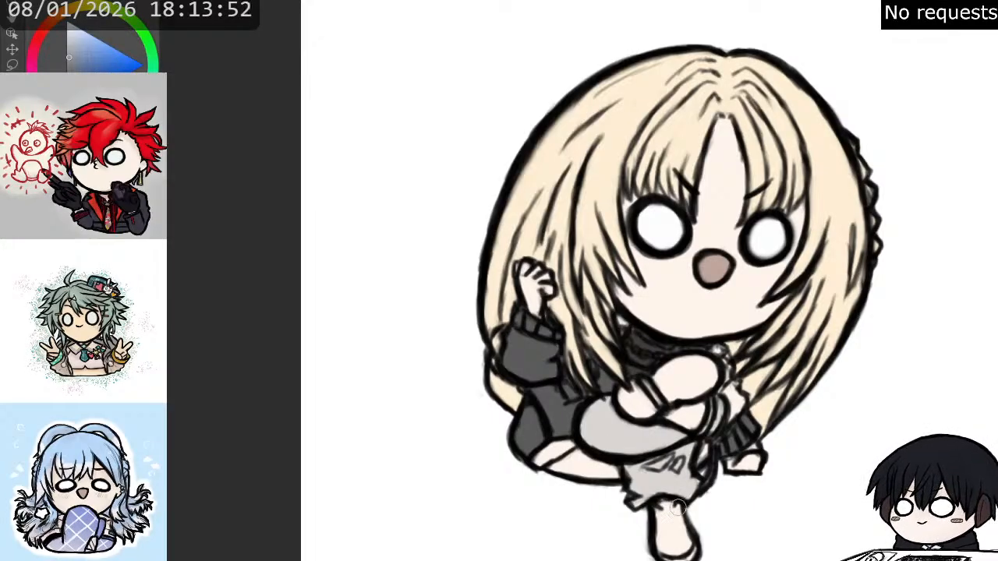
pyautogui.moveTo(660, 508)
pyautogui.mouseDown()
pyautogui.moveTo(675, 511)
pyautogui.moveTo(688, 549)
pyautogui.moveTo(669, 550)
pyautogui.moveTo(665, 525)
pyautogui.moveTo(666, 550)
pyautogui.moveTo(666, 507)
pyautogui.moveTo(667, 551)
pyautogui.moveTo(689, 552)
pyautogui.moveTo(671, 552)
pyautogui.mouseUp()
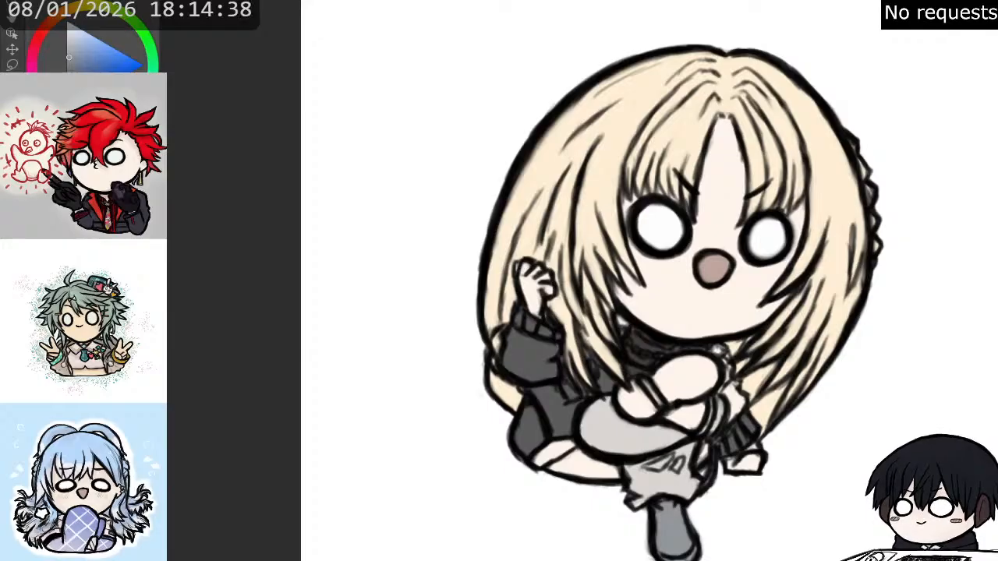
# - Paint the coat's lower band brownish grey and its lining orange, including the small patch beside the lower trouser leg
pyautogui.press('x')
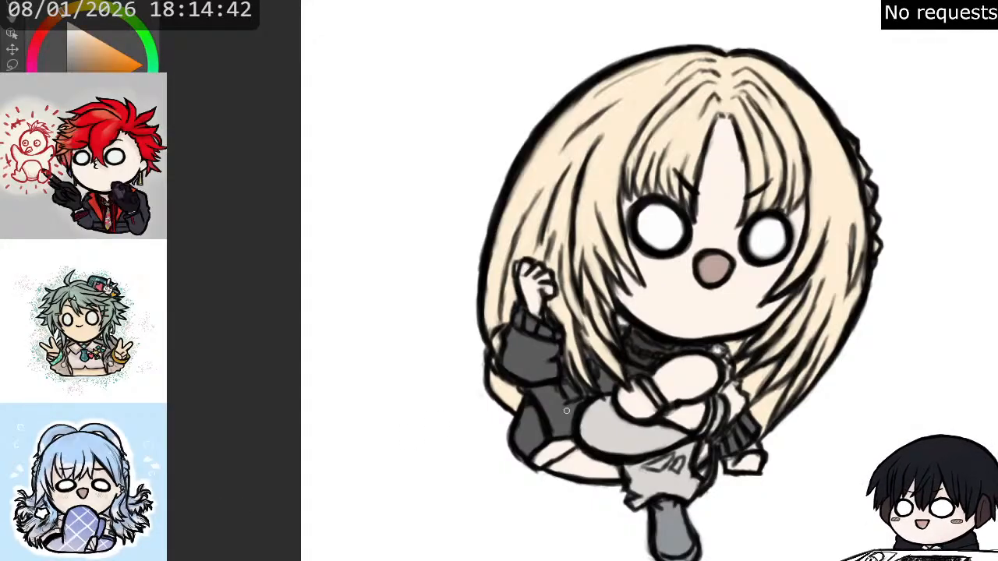
pyautogui.moveTo(546, 456)
pyautogui.mouseDown()
pyautogui.moveTo(574, 444)
pyautogui.moveTo(544, 462)
pyautogui.moveTo(552, 446)
pyautogui.mouseUp()
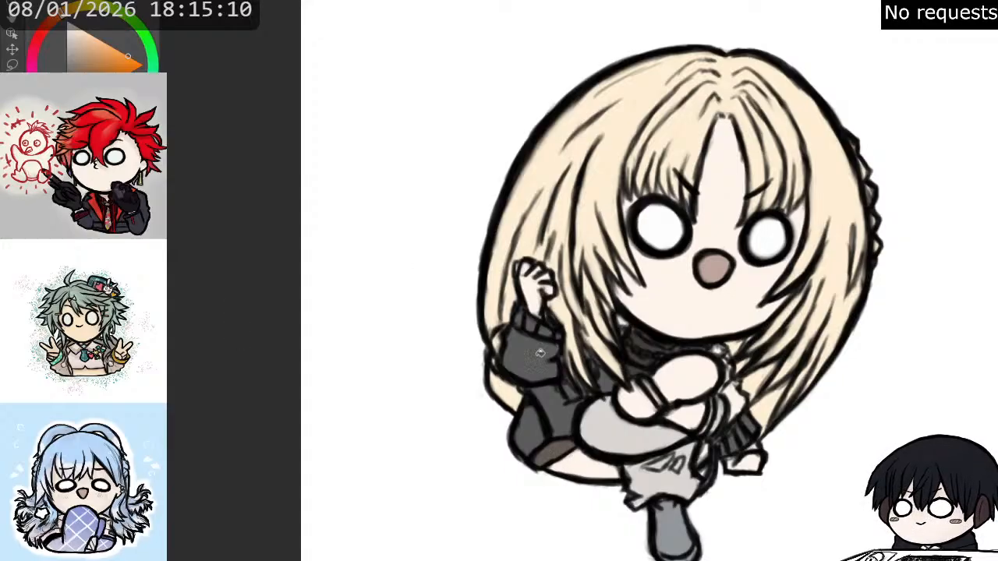
pyautogui.click(597, 462)
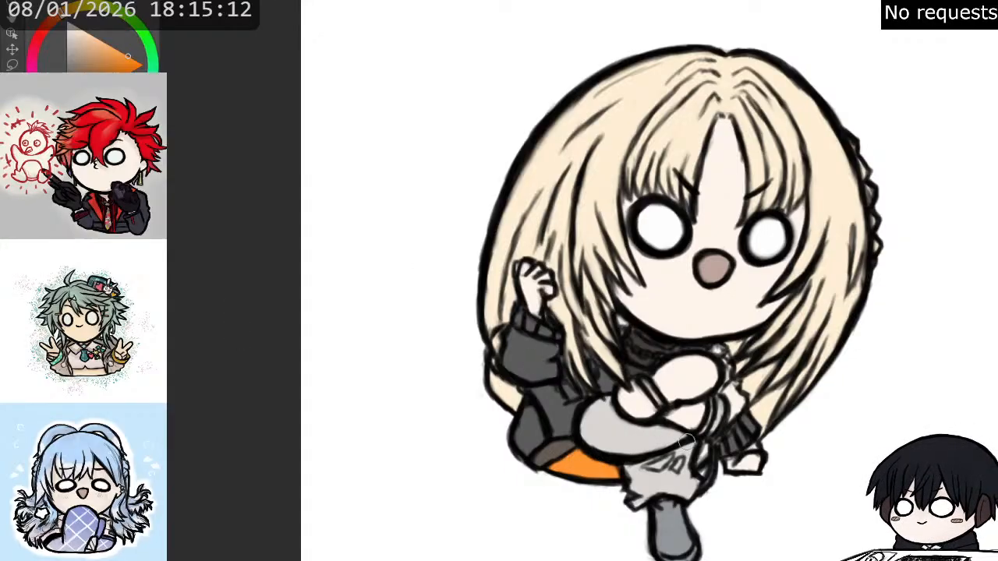
pyautogui.moveTo(701, 448)
pyautogui.mouseDown()
pyautogui.moveTo(704, 459)
pyautogui.moveTo(704, 450)
pyautogui.mouseUp()
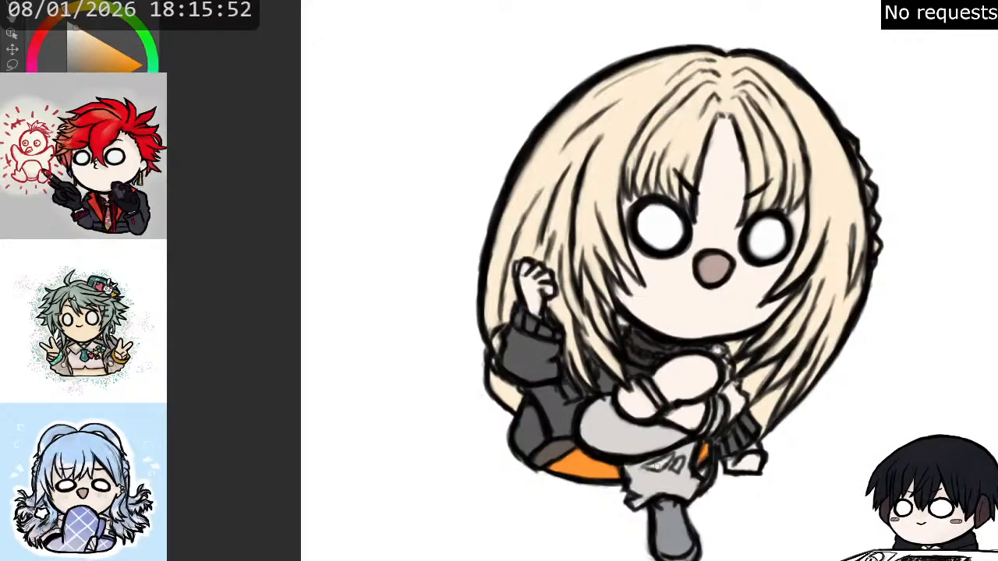
# - Tint the small angular marks on the lower trouser leg reddish grey and paint the raised shoe's upper in the boot's blue-grey
pyautogui.press('x')
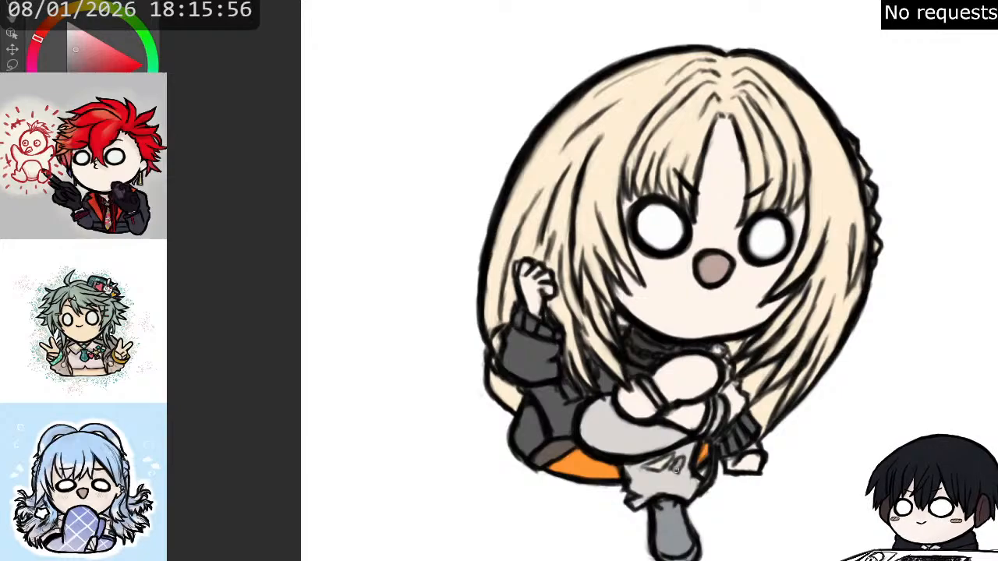
pyautogui.moveTo(677, 468)
pyautogui.mouseDown()
pyautogui.moveTo(655, 466)
pyautogui.moveTo(670, 458)
pyautogui.moveTo(653, 466)
pyautogui.mouseUp()
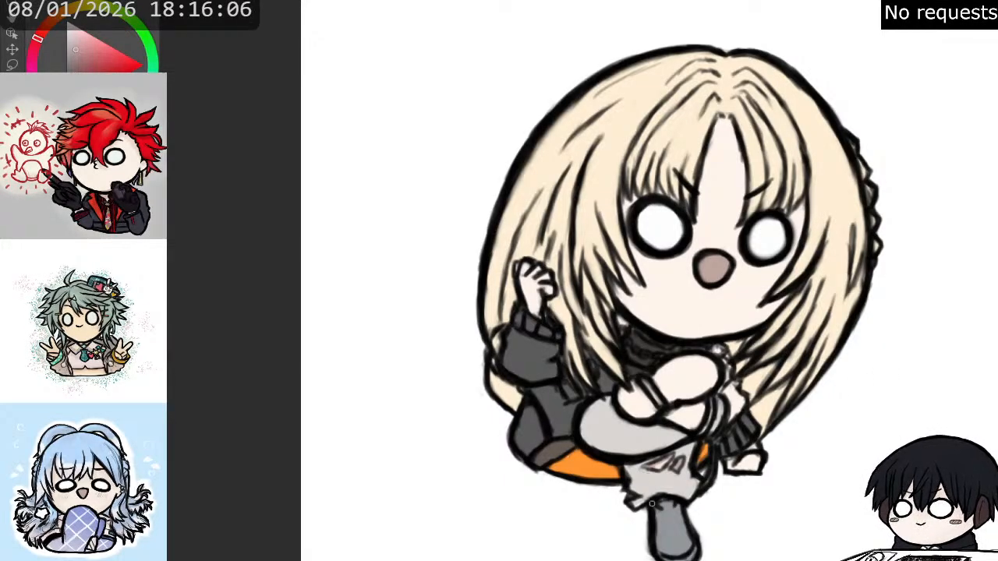
pyautogui.keyDown('alt'); pyautogui.click(677, 532); pyautogui.keyUp('alt')
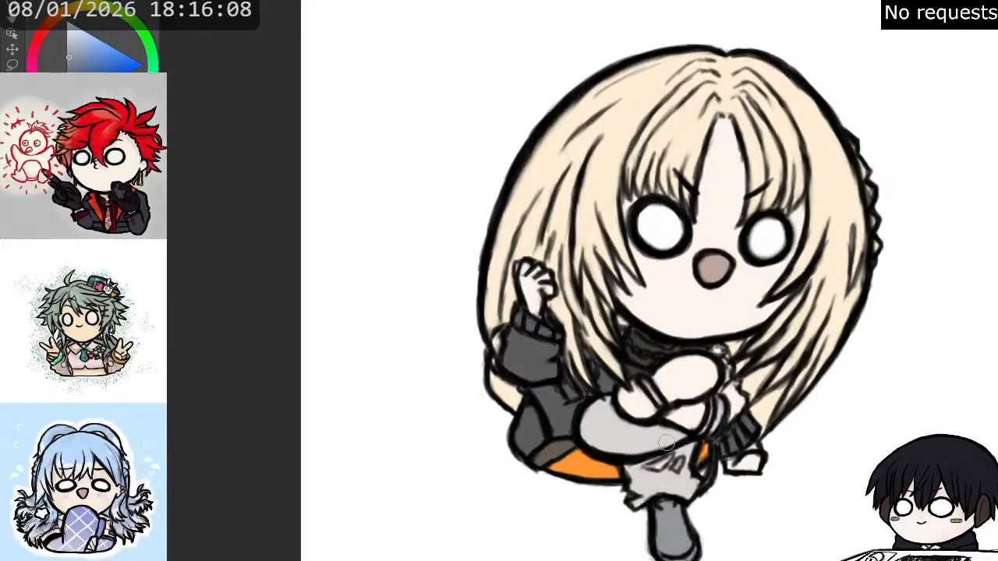
pyautogui.moveTo(656, 406)
pyautogui.mouseDown()
pyautogui.moveTo(696, 421)
pyautogui.moveTo(692, 414)
pyautogui.moveTo(683, 423)
pyautogui.moveTo(692, 416)
pyautogui.mouseUp()
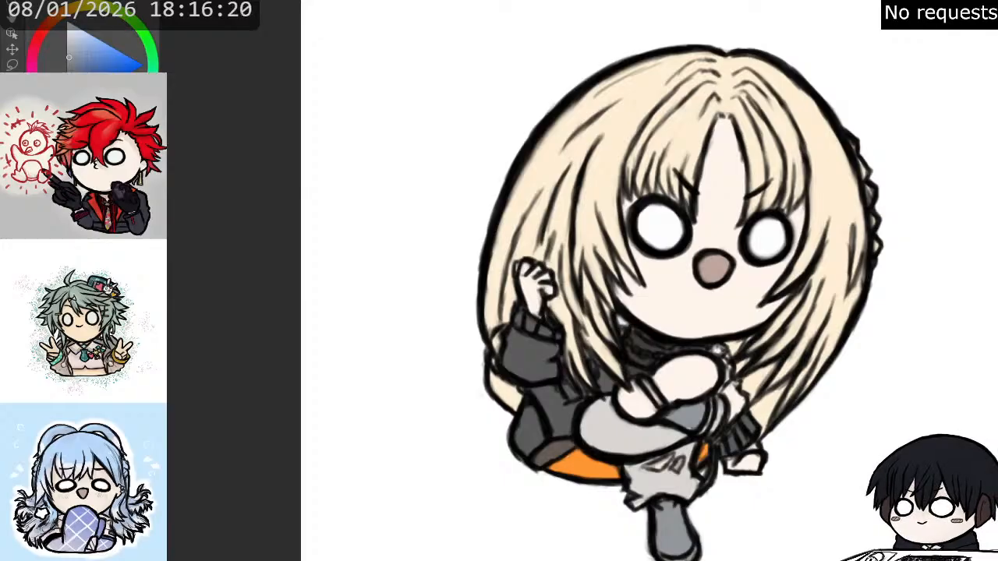
# - Paint the raised shoe's sole brown and draw a dark crosshatched tread pattern on it
pyautogui.press('x')
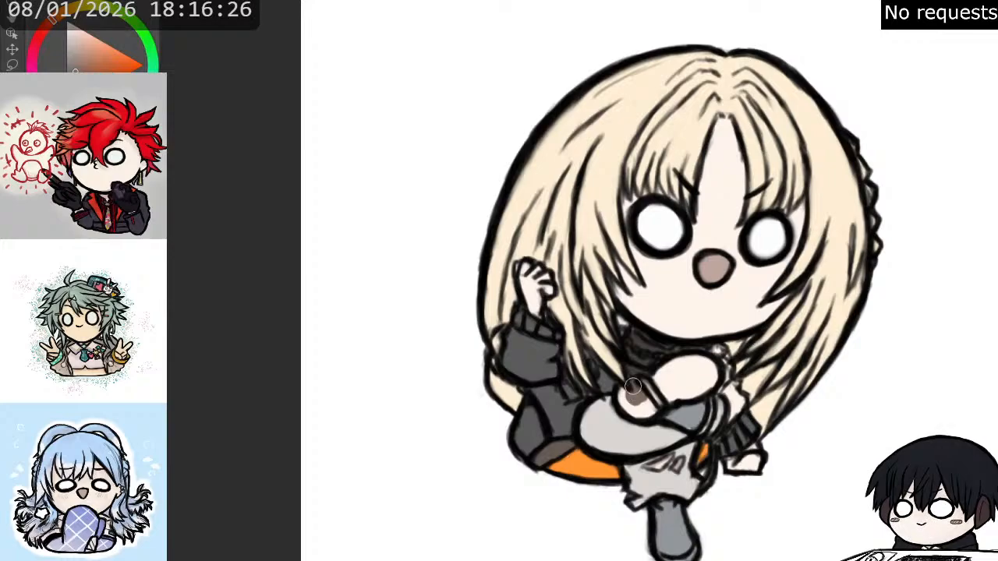
pyautogui.moveTo(630, 401)
pyautogui.mouseDown()
pyautogui.moveTo(648, 390)
pyautogui.moveTo(681, 364)
pyautogui.moveTo(716, 369)
pyautogui.moveTo(663, 401)
pyautogui.moveTo(673, 387)
pyautogui.moveTo(702, 381)
pyautogui.moveTo(685, 391)
pyautogui.moveTo(691, 397)
pyautogui.moveTo(692, 364)
pyautogui.moveTo(672, 368)
pyautogui.moveTo(643, 393)
pyautogui.moveTo(652, 406)
pyautogui.moveTo(639, 415)
pyautogui.moveTo(639, 400)
pyautogui.moveTo(677, 378)
pyautogui.mouseUp()
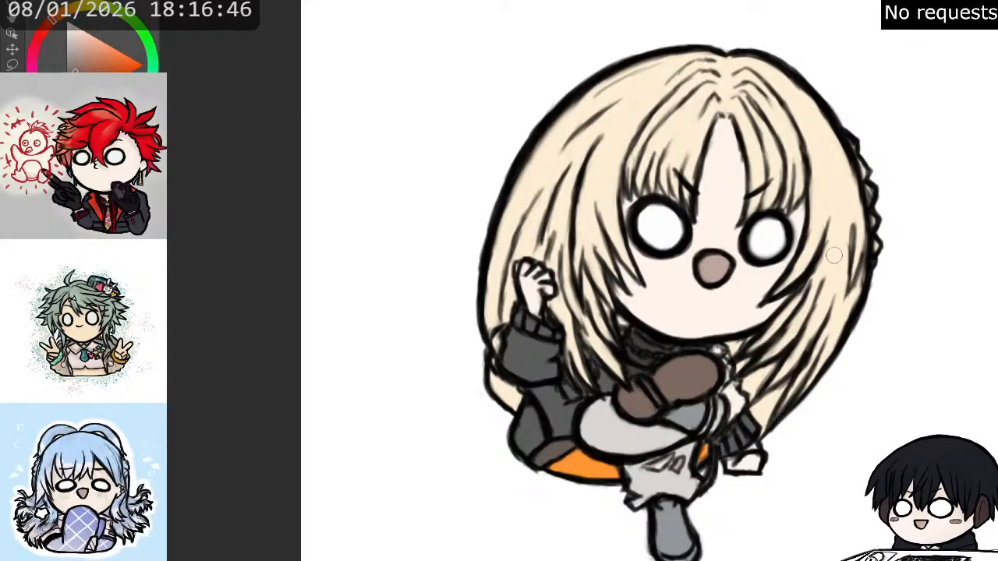
pyautogui.scroll(-2, 847, 251)
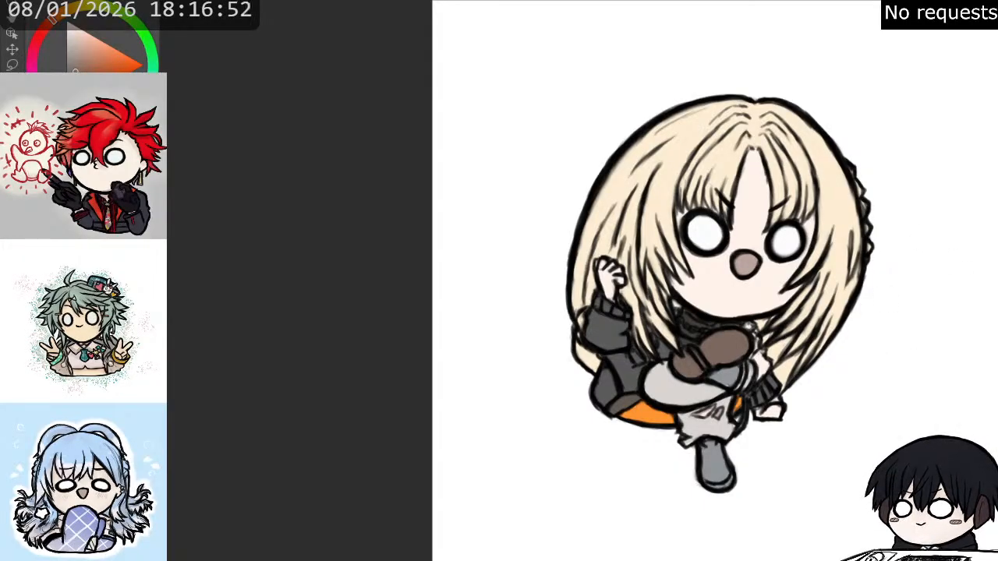
pyautogui.scroll(2, 796, 398)
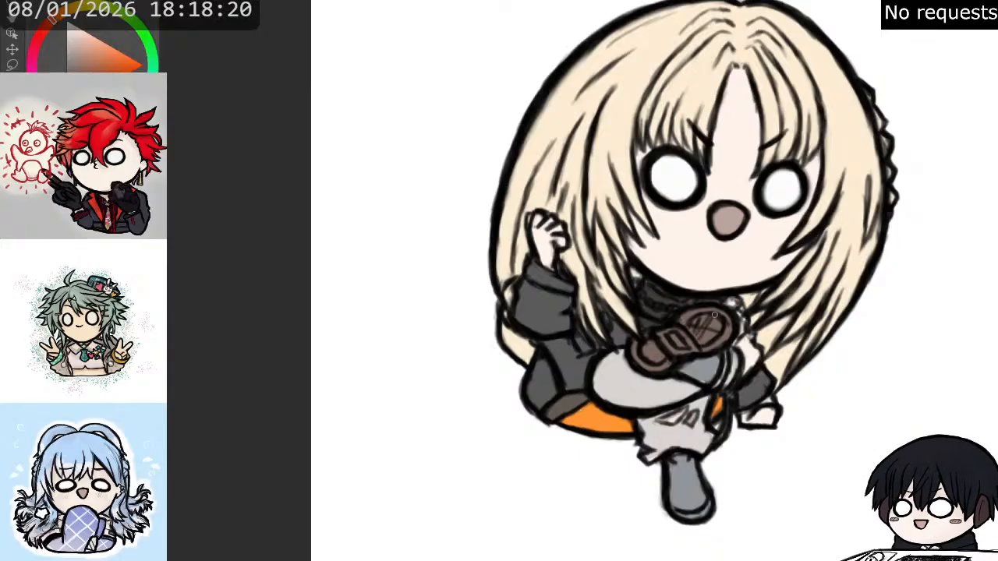
pyautogui.moveTo(697, 319)
pyautogui.mouseDown()
pyautogui.moveTo(716, 325)
pyautogui.moveTo(702, 336)
pyautogui.moveTo(712, 344)
pyautogui.moveTo(719, 322)
pyautogui.mouseUp()
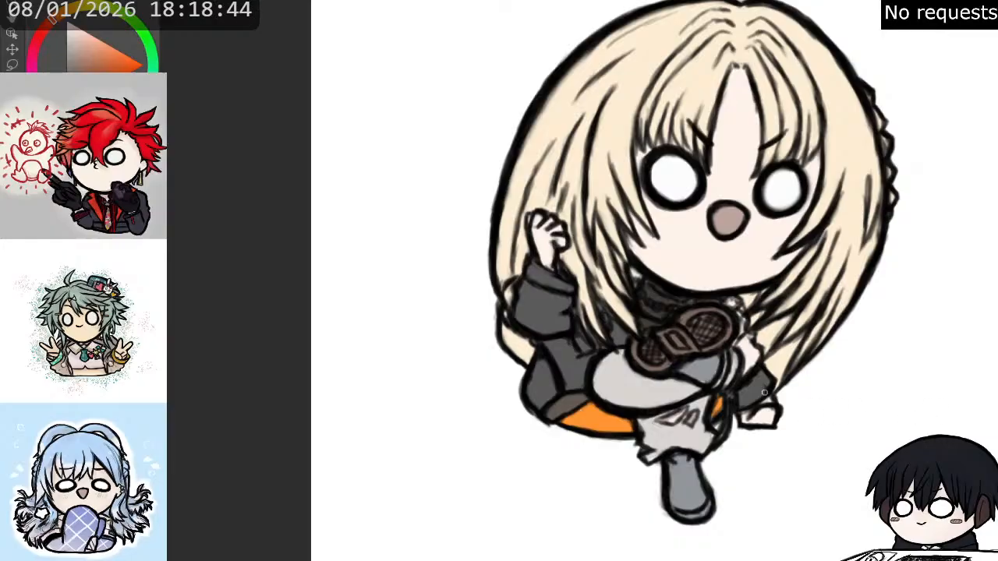
# - Touch up the raised shoe's blue-grey upper and paint the sleeve of the lowered arm dark grey
pyautogui.keyDown('alt'); pyautogui.click(708, 380); pyautogui.keyUp('alt')
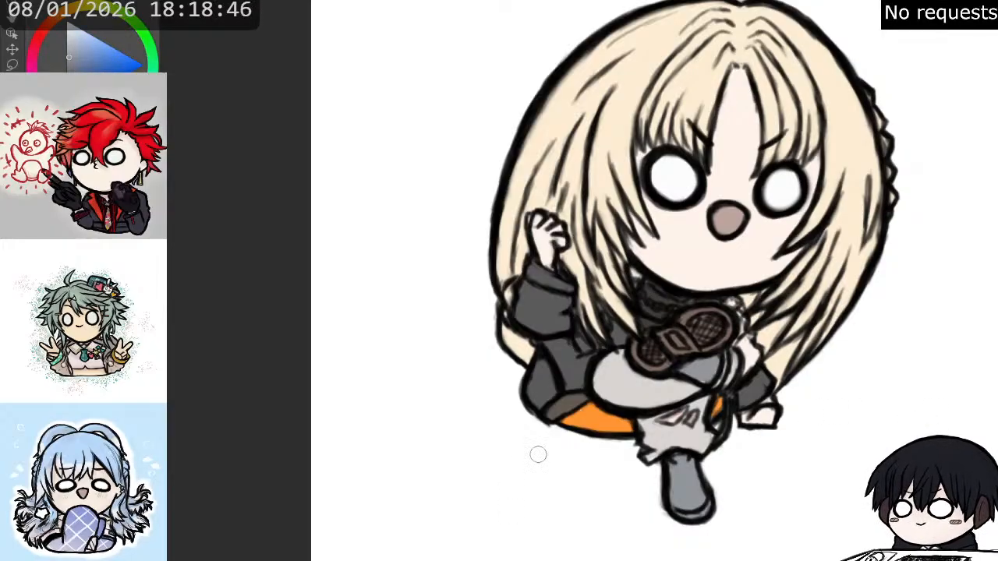
pyautogui.moveTo(716, 368); pyautogui.dragTo(715, 368)
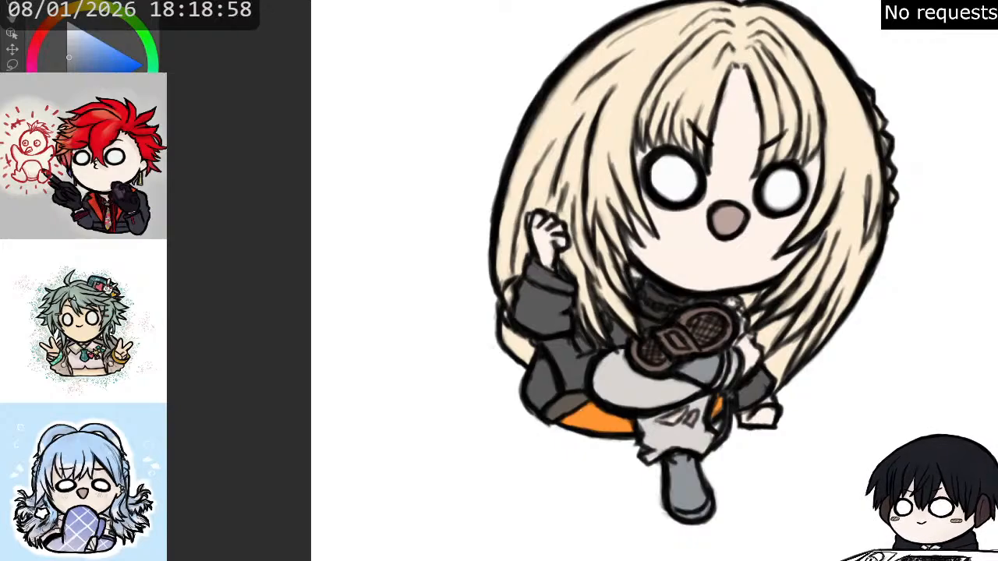
pyautogui.keyDown('alt'); pyautogui.click(755, 392); pyautogui.keyUp('alt')
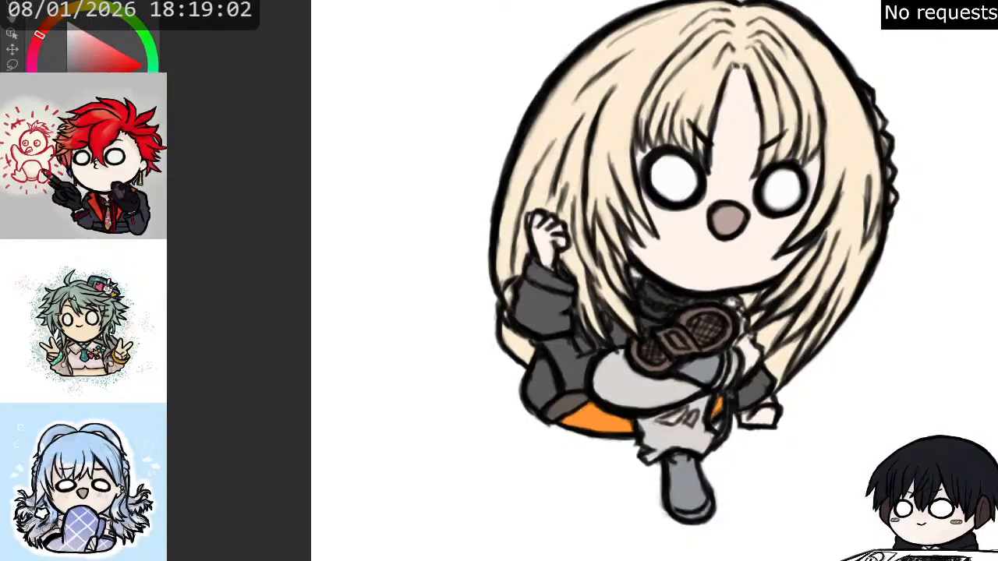
pyautogui.moveTo(751, 352)
pyautogui.mouseDown()
pyautogui.moveTo(745, 376)
pyautogui.moveTo(755, 347)
pyautogui.moveTo(741, 339)
pyautogui.mouseUp()
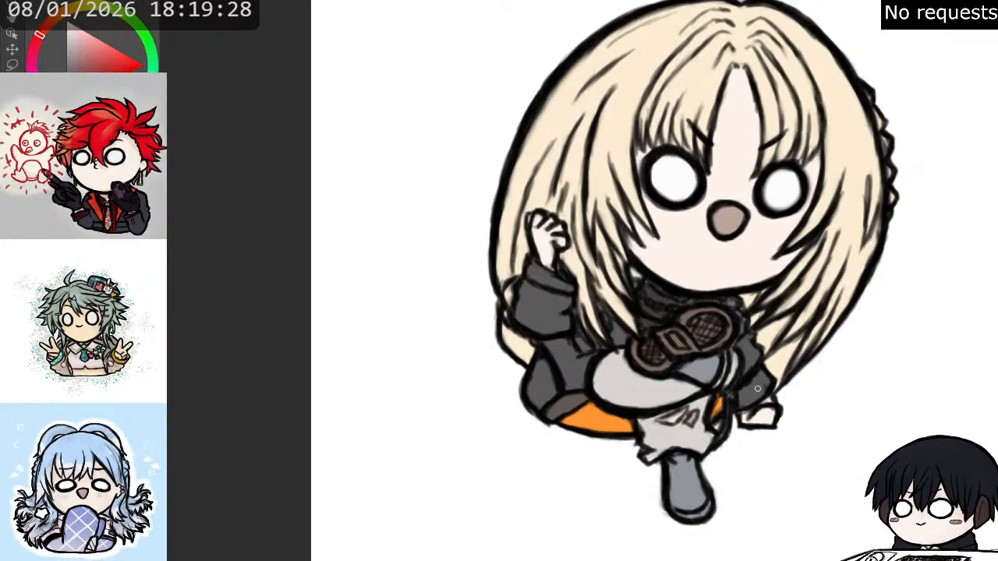
# - Refine the lower trouser leg's marks and hem, and darken the outline where the lowered arm's cuff meets the hand
pyautogui.keyDown('alt'); pyautogui.click(669, 439); pyautogui.keyUp('alt')
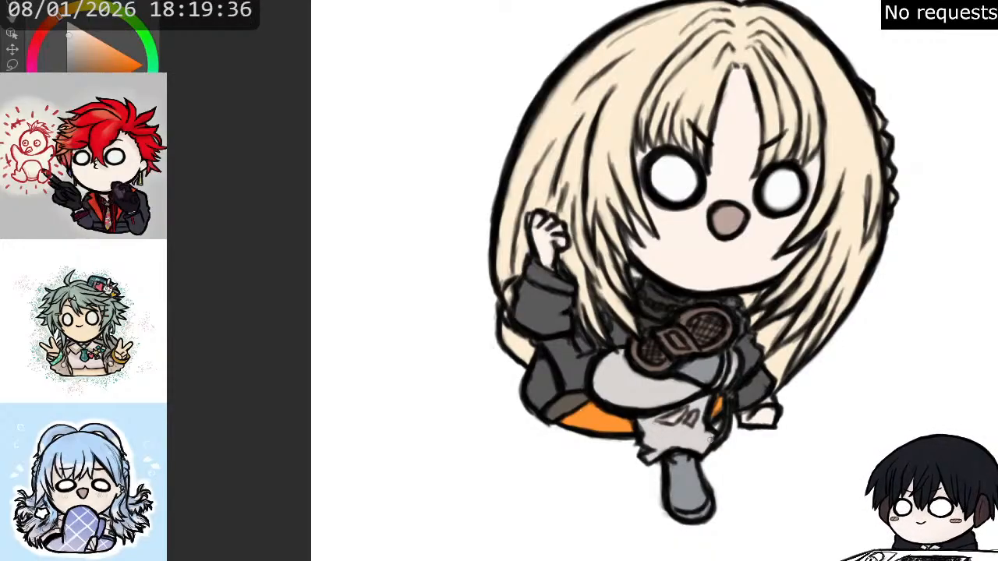
pyautogui.moveTo(678, 413); pyautogui.dragTo(624, 458)
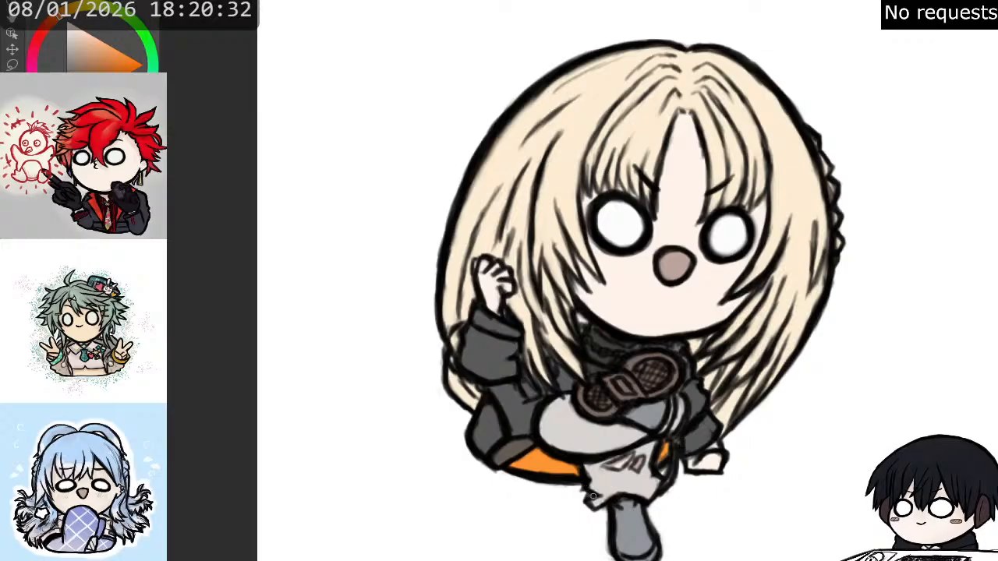
pyautogui.moveTo(587, 505); pyautogui.dragTo(652, 499)
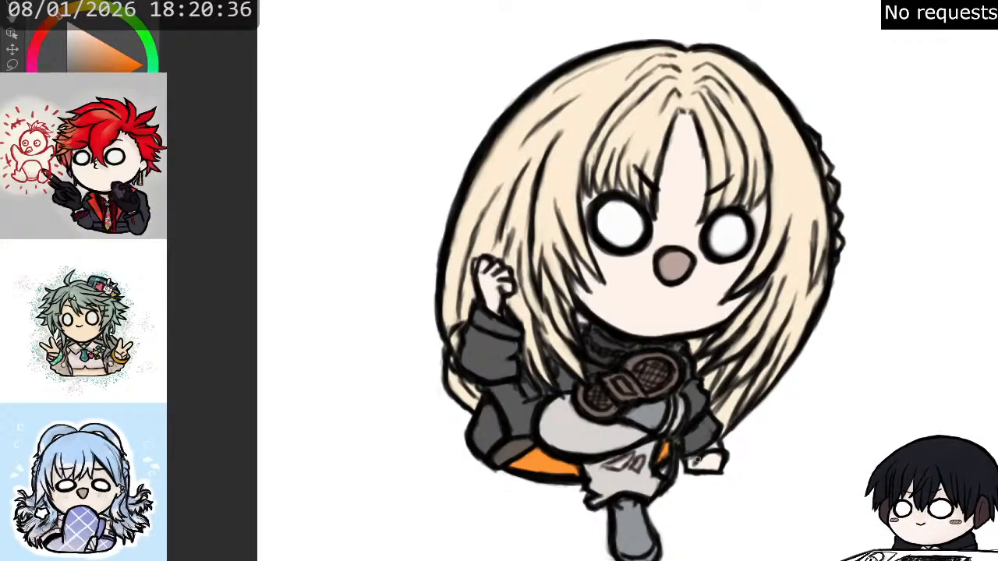
pyautogui.moveTo(685, 460)
pyautogui.mouseDown()
pyautogui.moveTo(723, 471)
pyautogui.moveTo(725, 453)
pyautogui.mouseUp()
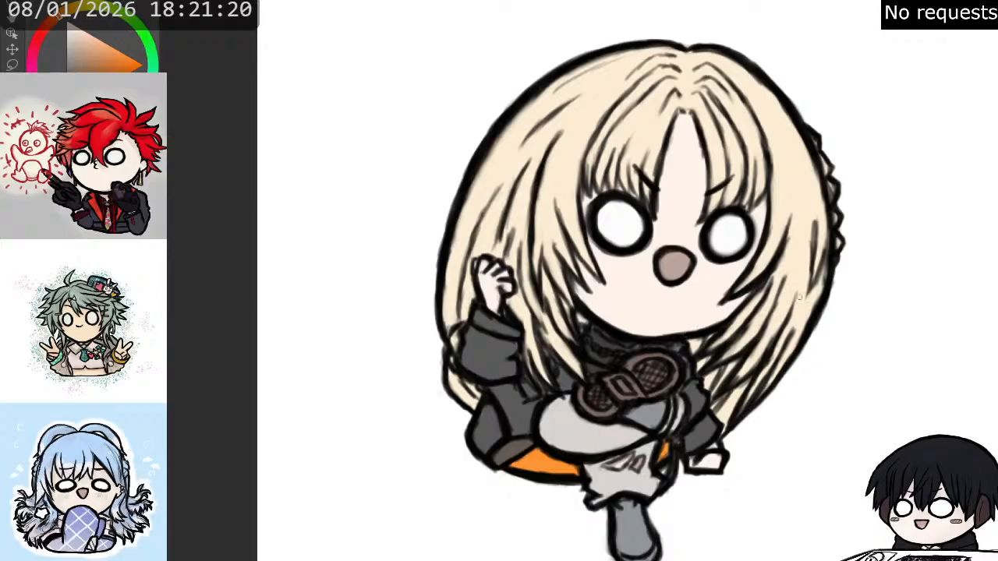
# - Detail the lower boot with a brownish sole edge, light grey laces and a dark navy toe
pyautogui.moveTo(878, 109); pyautogui.dragTo(875, 189)
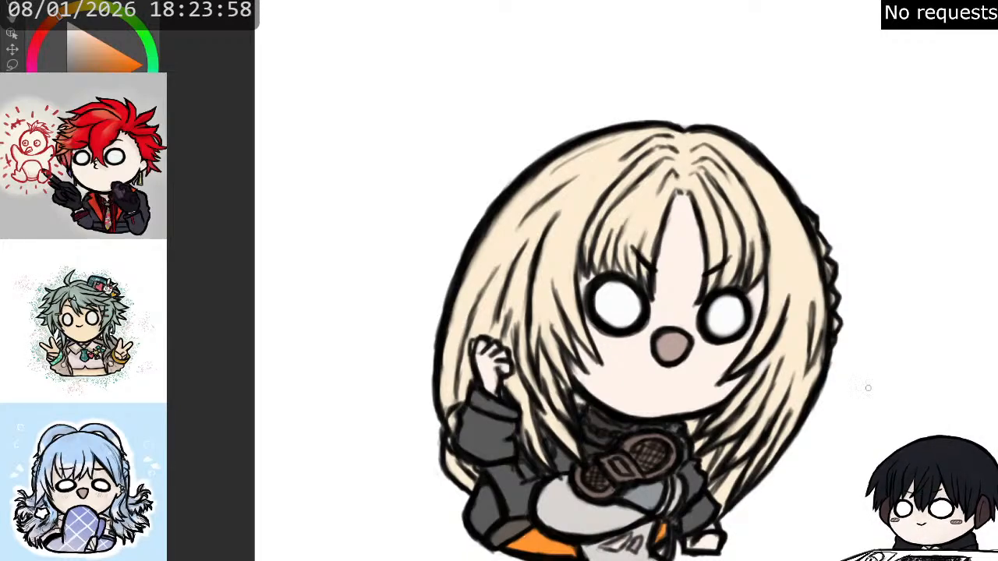
pyautogui.moveTo(691, 498); pyautogui.dragTo(703, 391)
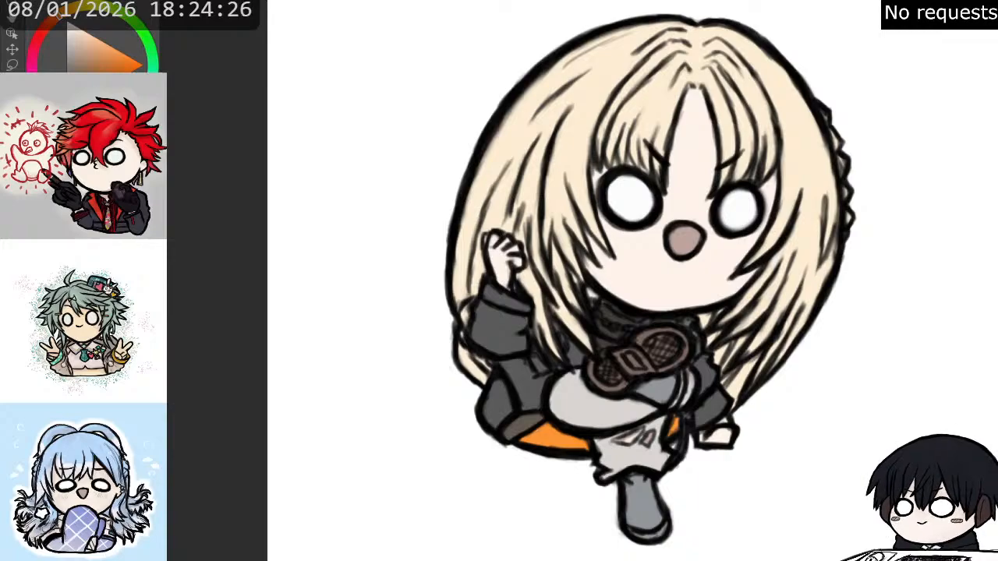
pyautogui.click(50, 21)
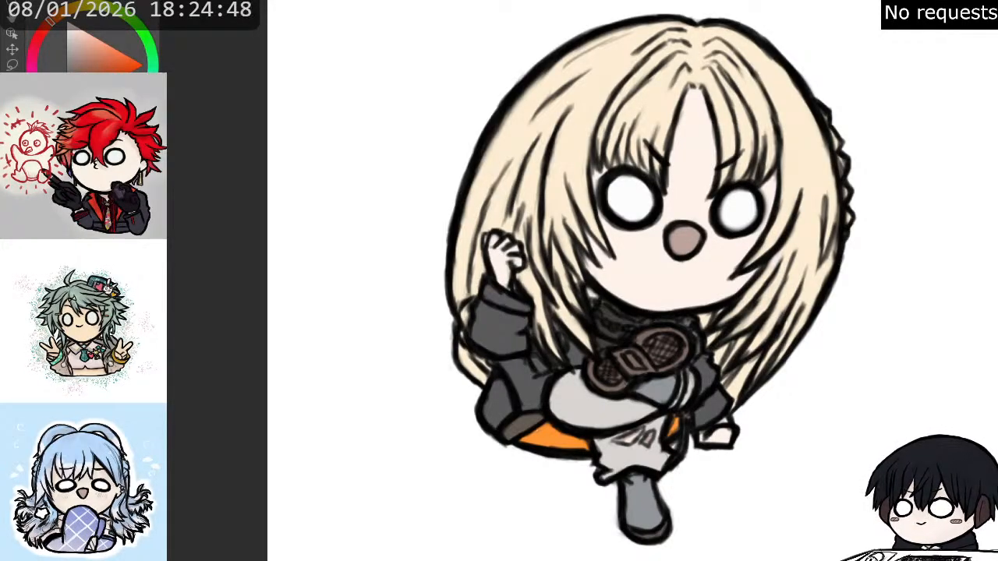
pyautogui.keyDown('alt'); pyautogui.click(586, 400); pyautogui.keyUp('alt')
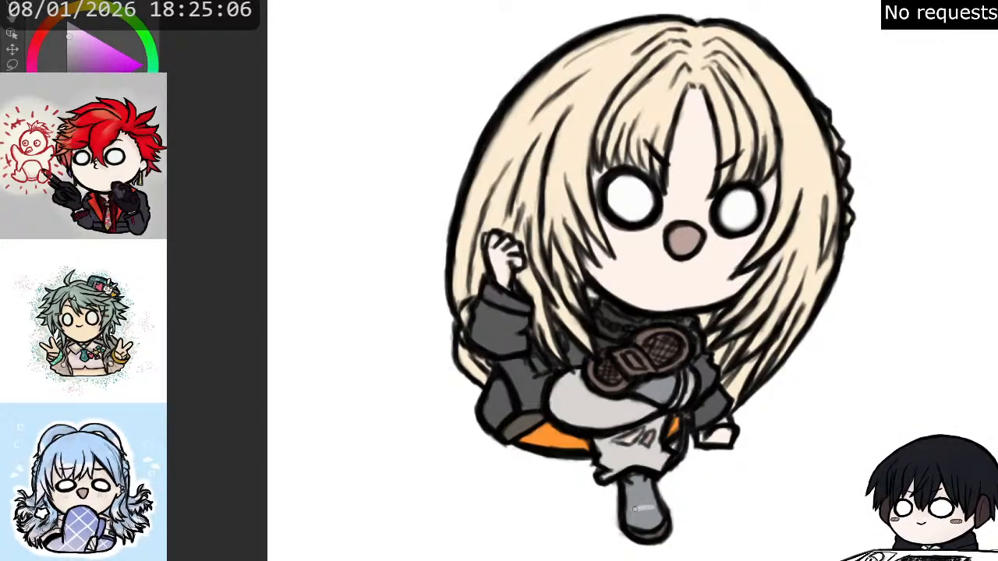
pyautogui.moveTo(638, 501)
pyautogui.mouseDown()
pyautogui.moveTo(654, 506)
pyautogui.moveTo(647, 479)
pyautogui.mouseUp()
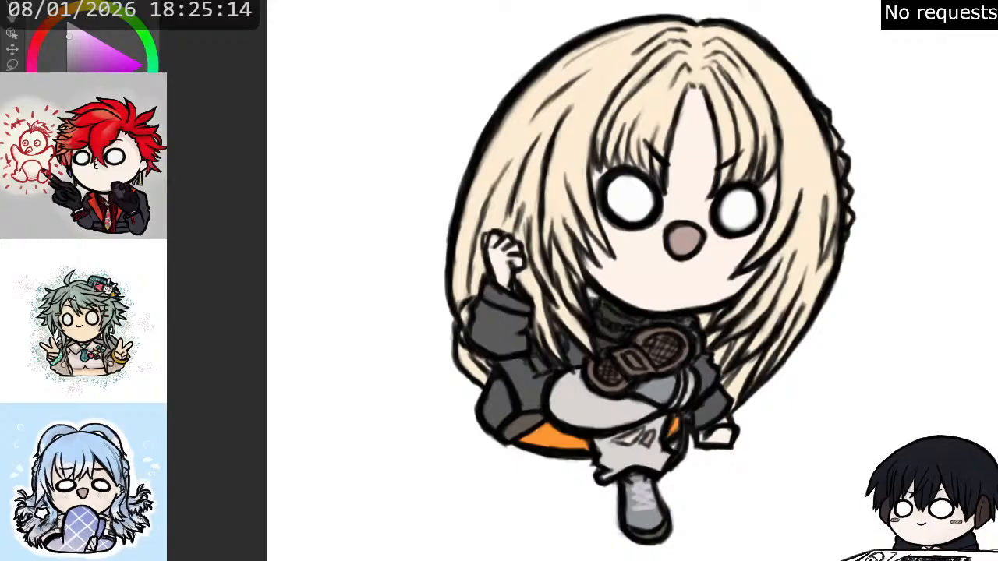
pyautogui.press('x')
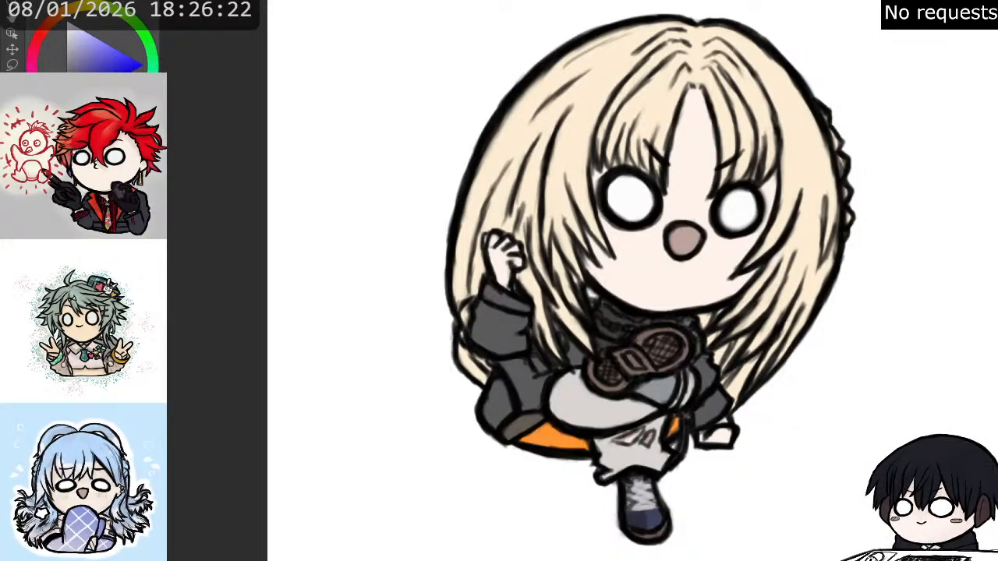
# - Redraw the two small angular marks on the lower trouser leg with clean dark outlines and a greyish fill
pyautogui.click(119, 119)
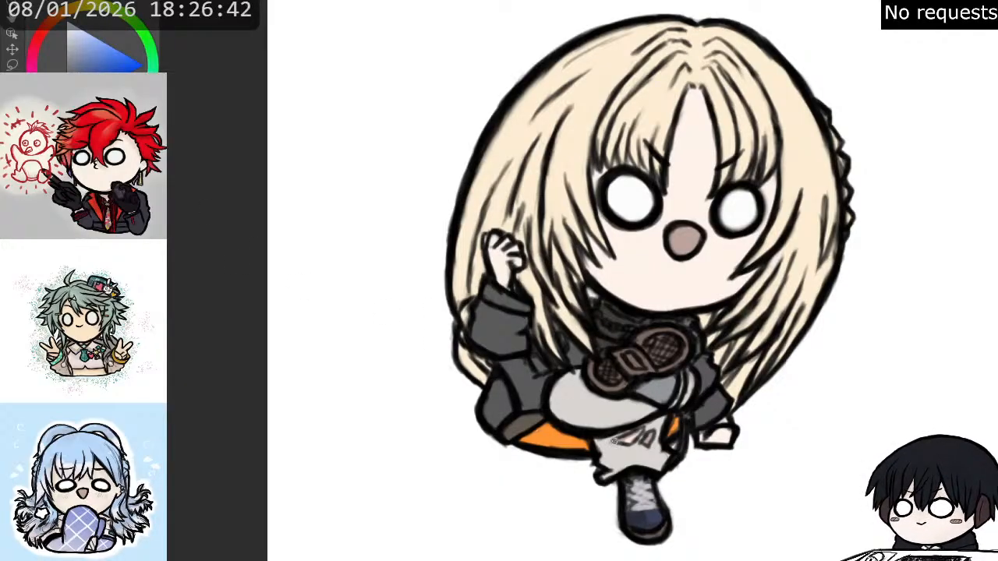
pyautogui.moveTo(616, 442)
pyautogui.mouseDown()
pyautogui.moveTo(629, 446)
pyautogui.moveTo(641, 430)
pyautogui.moveTo(631, 445)
pyautogui.moveTo(653, 433)
pyautogui.moveTo(644, 447)
pyautogui.mouseUp()
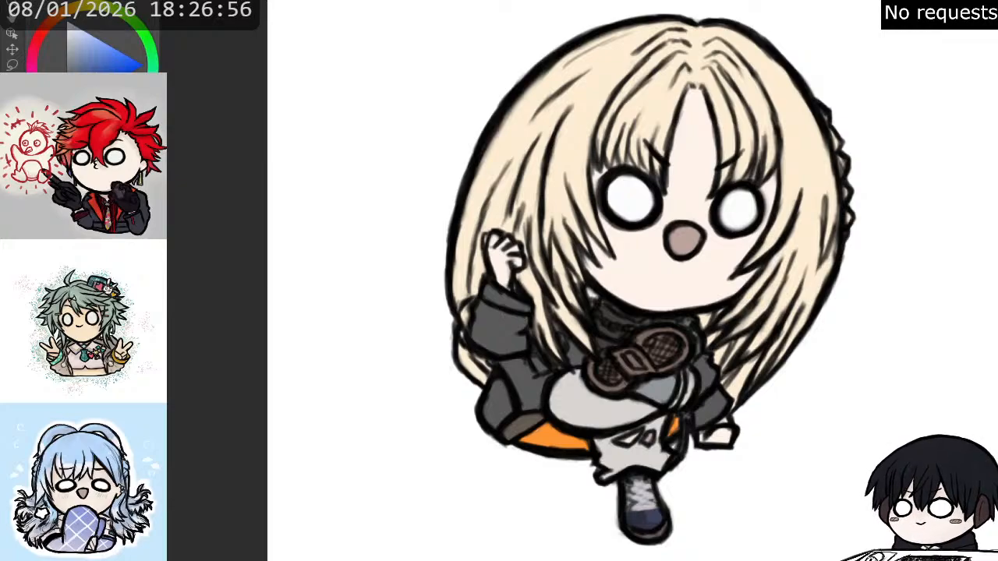
pyautogui.scroll(2, 644, 438)
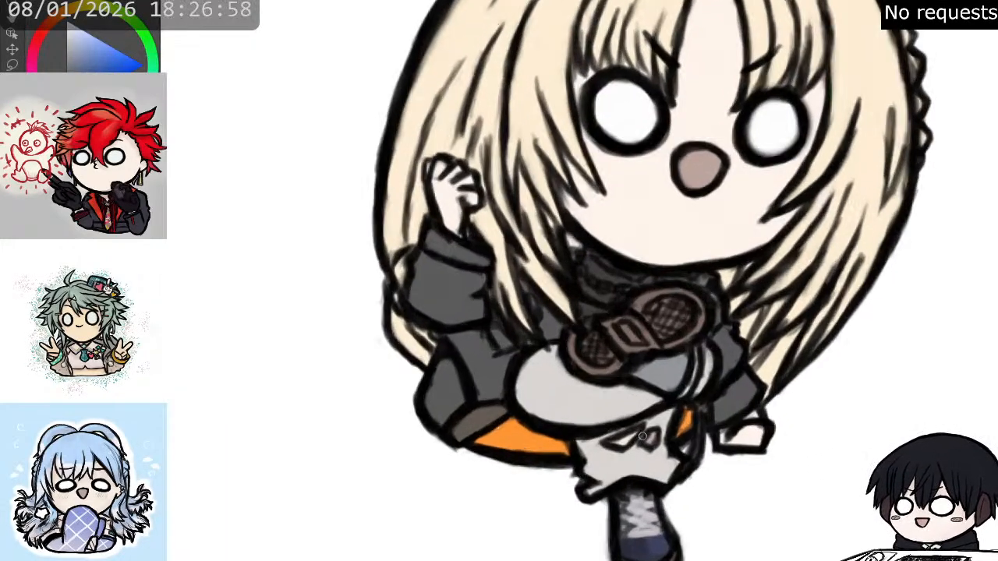
pyautogui.keyDown('alt'); pyautogui.click(654, 438); pyautogui.keyUp('alt')
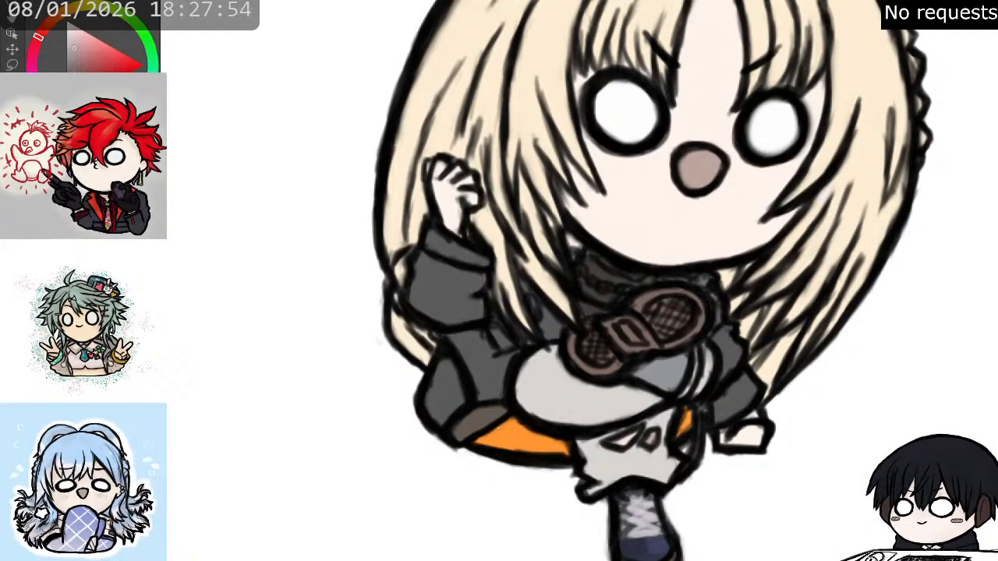
# - Paint short light grey highlight streaks on the dark grey clothing section below the raised sleeve
pyautogui.press('x')
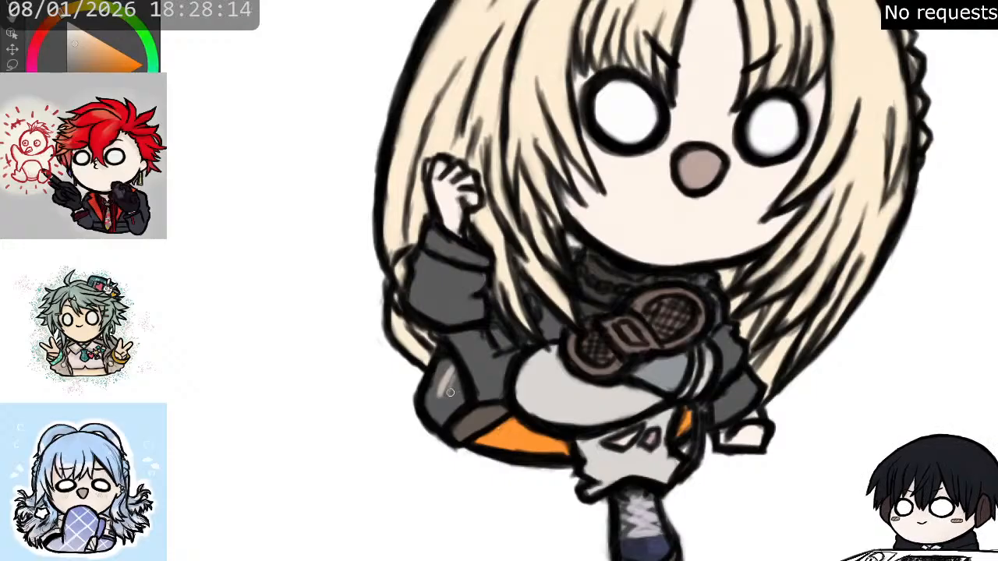
pyautogui.moveTo(449, 393); pyautogui.dragTo(456, 373)
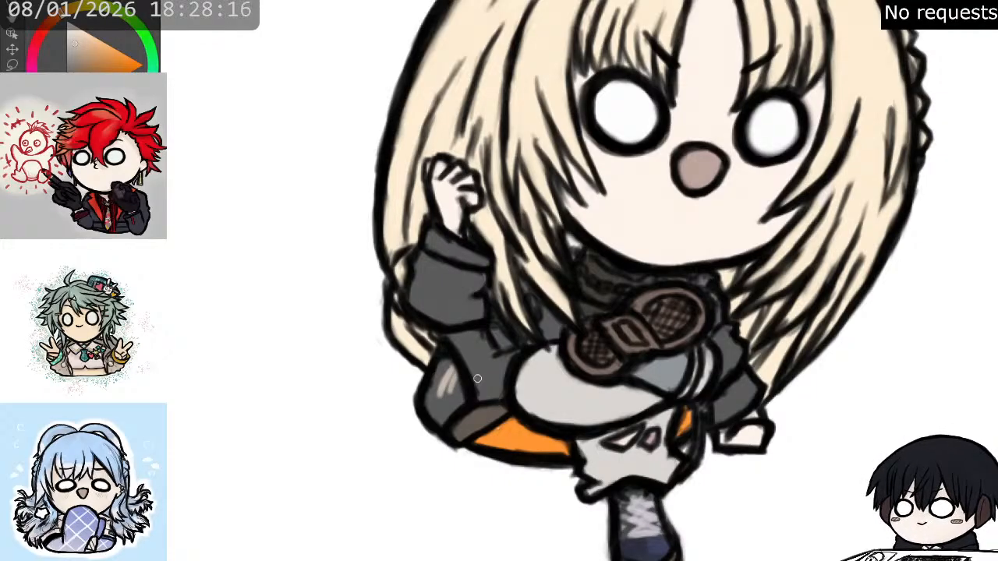
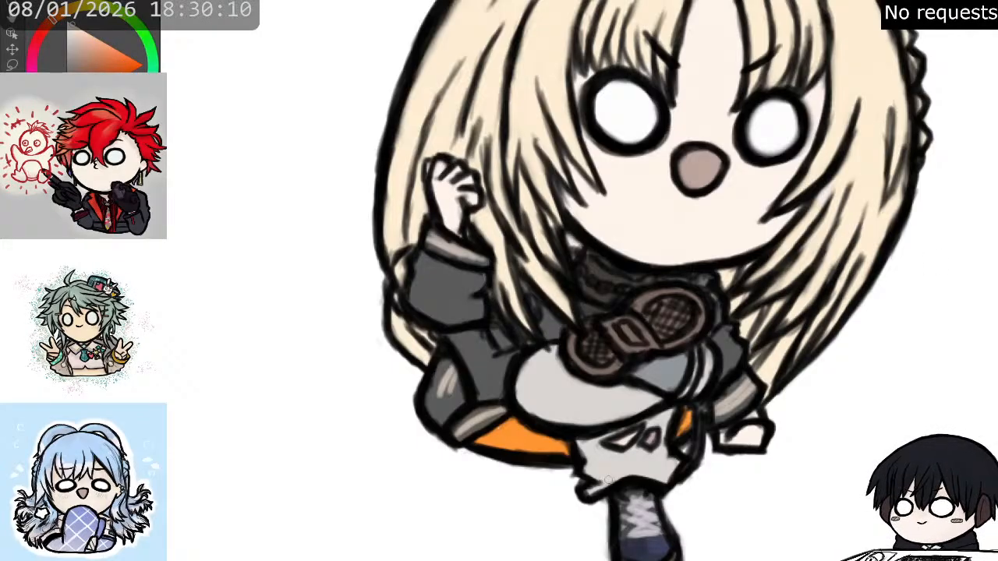
# - Paint small orange accents at both ends of the dark collar and tidy their edges with a dark colour
pyautogui.keyDown('alt'); pyautogui.click(506, 444); pyautogui.keyUp('alt')
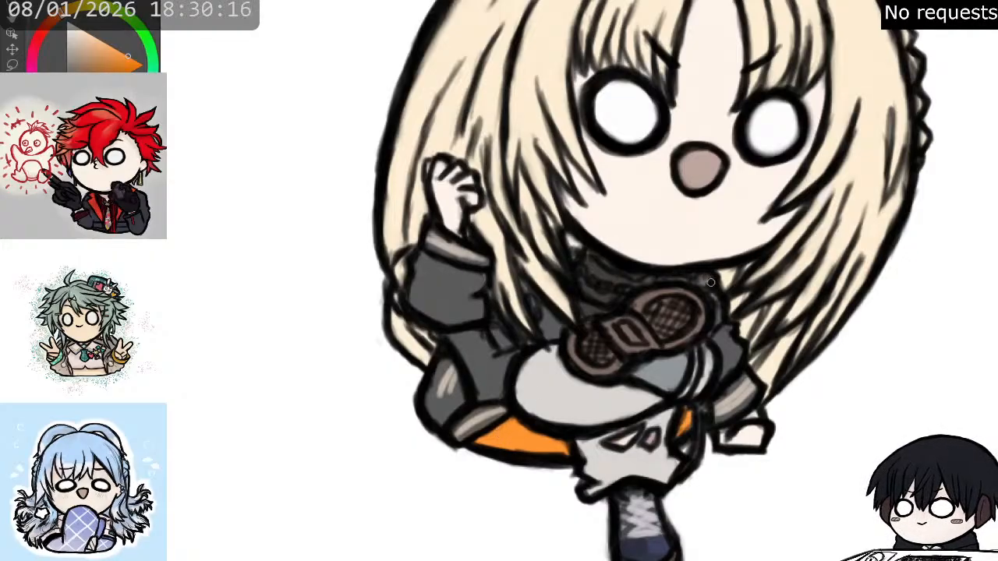
pyautogui.moveTo(707, 276); pyautogui.dragTo(702, 286)
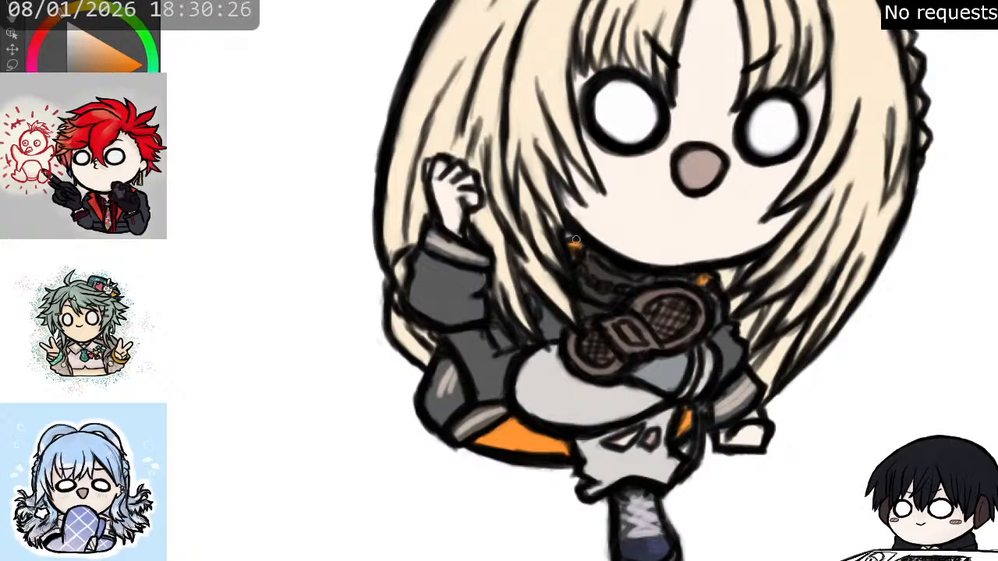
pyautogui.keyDown('alt'); pyautogui.click(722, 294); pyautogui.keyUp('alt')
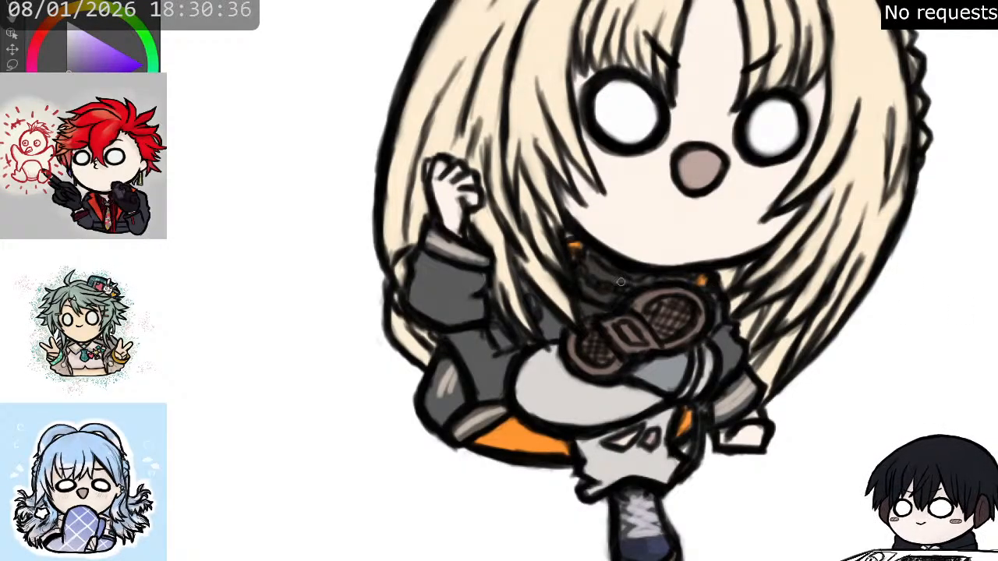
pyautogui.keyDown('alt'); pyautogui.click(722, 312); pyautogui.keyUp('alt')
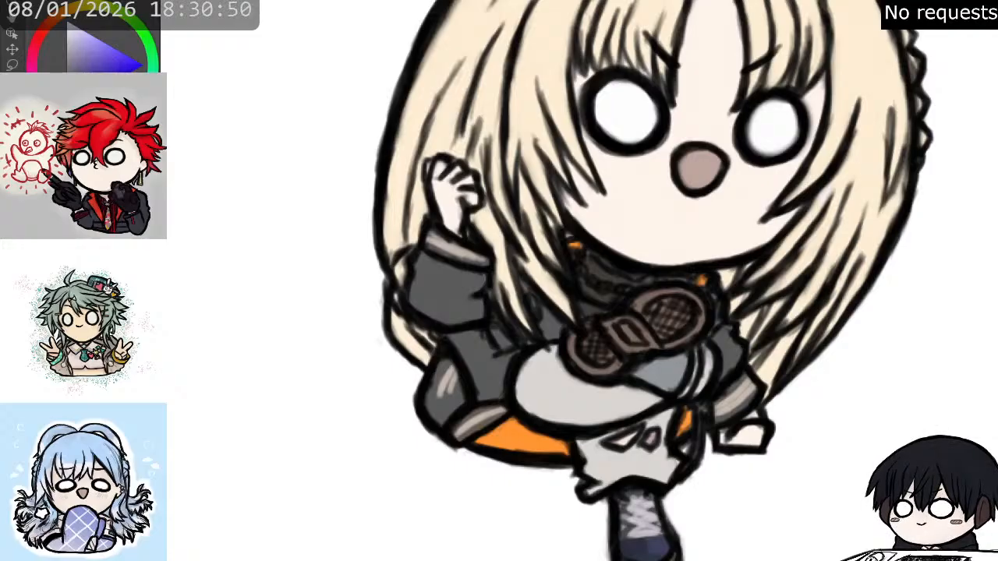
# - Paint pale bluish highlight streaks on the grey-blue upper of the raised boot, just below its sole
pyautogui.press('x')
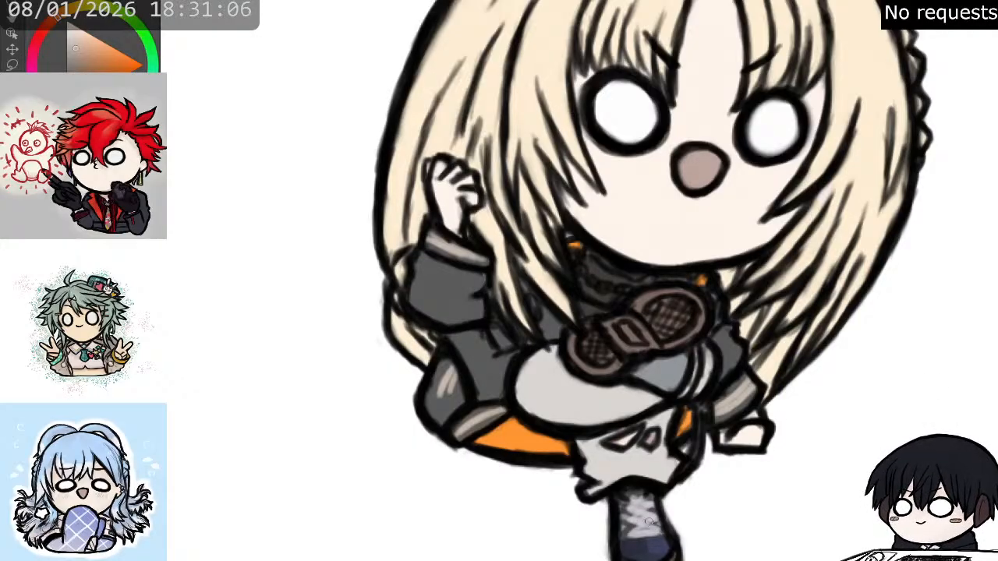
pyautogui.keyDown('alt'); pyautogui.click(750, 521); pyautogui.keyUp('alt')
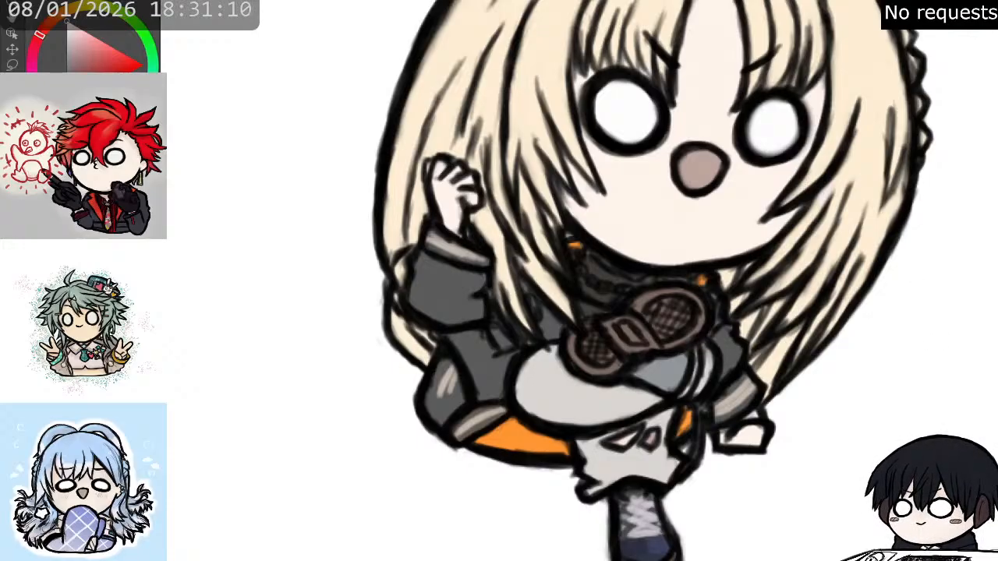
pyautogui.press('x')
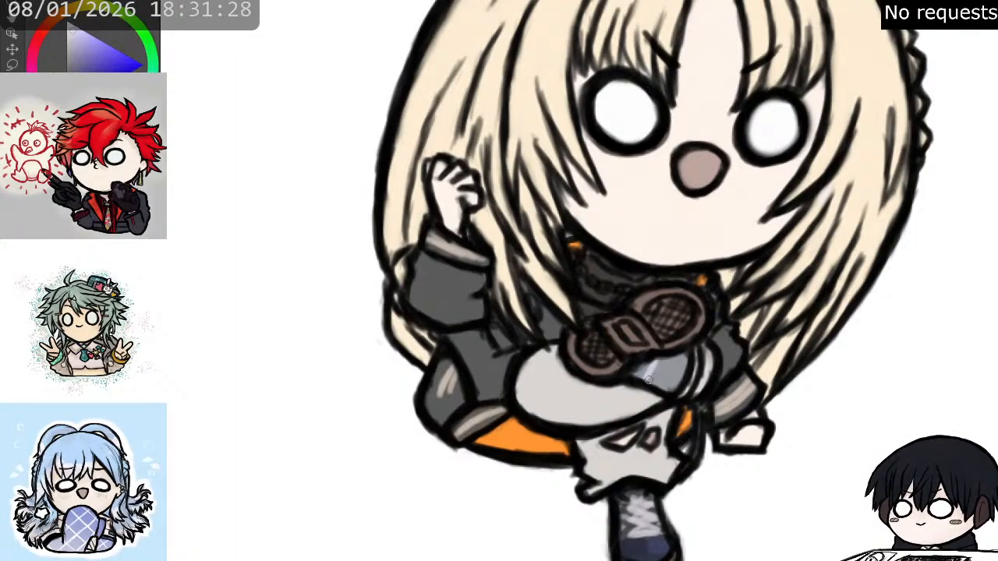
pyautogui.moveTo(658, 363)
pyautogui.mouseDown()
pyautogui.moveTo(667, 380)
pyautogui.moveTo(675, 357)
pyautogui.mouseUp()
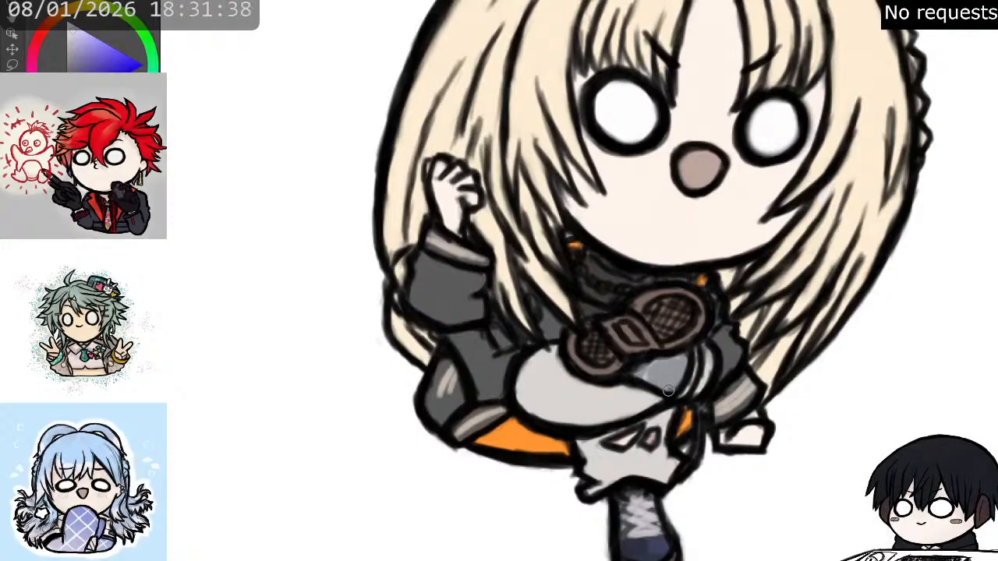
pyautogui.moveTo(646, 374); pyautogui.dragTo(658, 358)
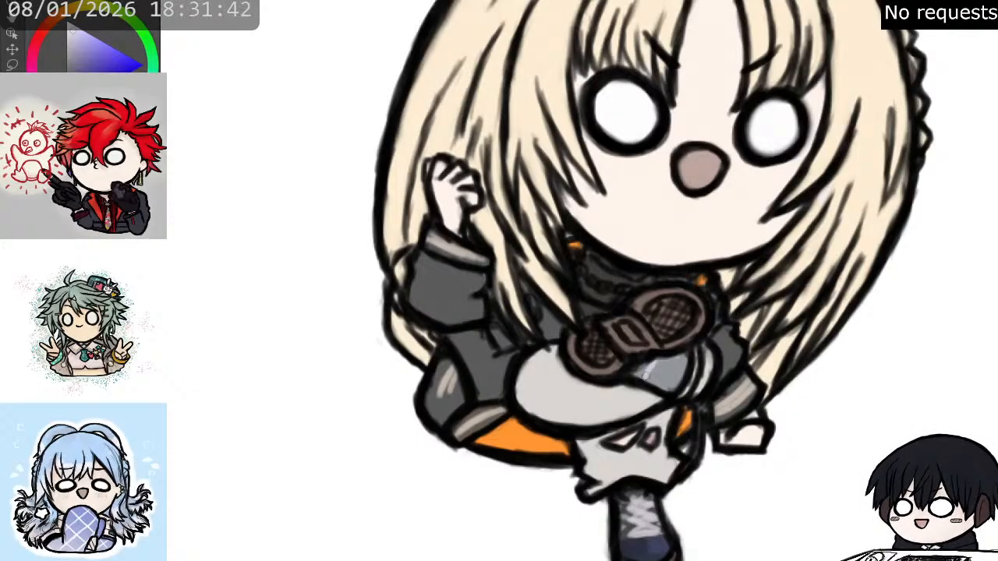
pyautogui.moveTo(650, 375)
pyautogui.mouseDown()
pyautogui.moveTo(664, 361)
pyautogui.moveTo(663, 388)
pyautogui.moveTo(677, 360)
pyautogui.moveTo(678, 372)
pyautogui.mouseUp()
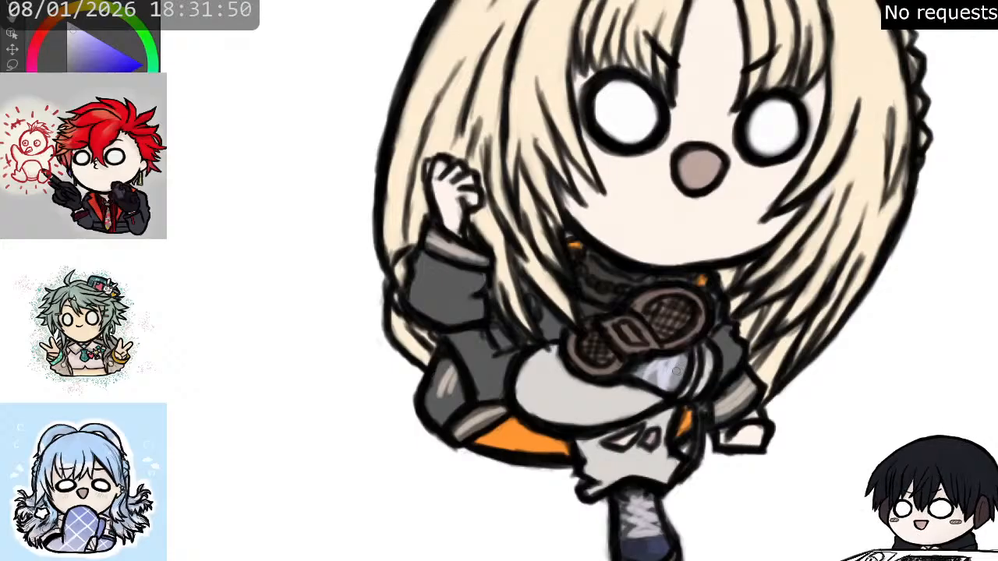
pyautogui.moveTo(666, 385)
pyautogui.mouseDown()
pyautogui.moveTo(678, 361)
pyautogui.moveTo(679, 380)
pyautogui.moveTo(667, 373)
pyautogui.mouseUp()
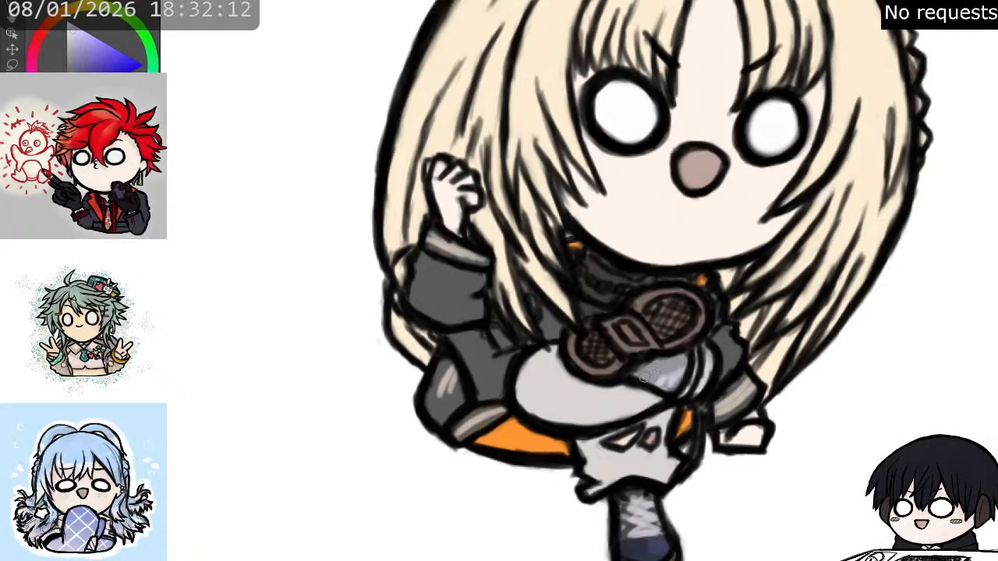
pyautogui.moveTo(670, 358)
pyautogui.mouseDown()
pyautogui.moveTo(674, 386)
pyautogui.moveTo(695, 372)
pyautogui.mouseUp()
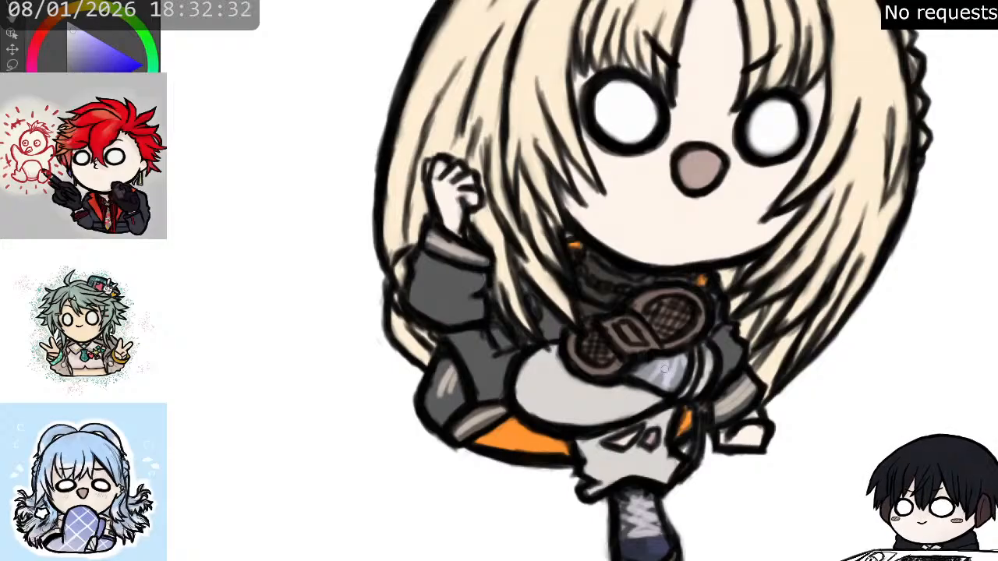
pyautogui.moveTo(685, 368)
pyautogui.mouseDown()
pyautogui.moveTo(677, 381)
pyautogui.moveTo(682, 361)
pyautogui.mouseUp()
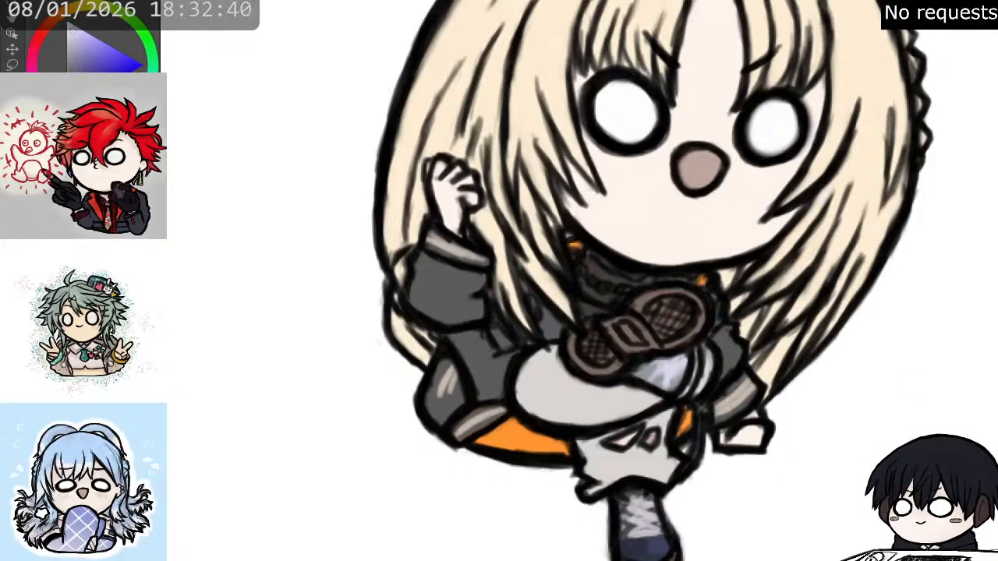
# - Paint dark brown roots at the hair parting, tapering into the strands on both sides of the crown
pyautogui.scroll(-3, 834, 429)
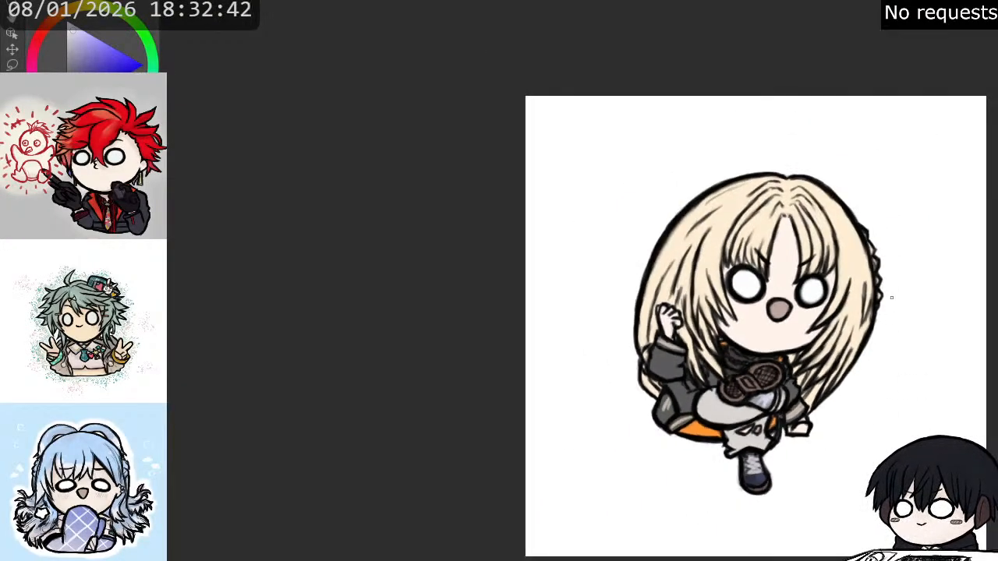
pyautogui.scroll(1, 882, 291)
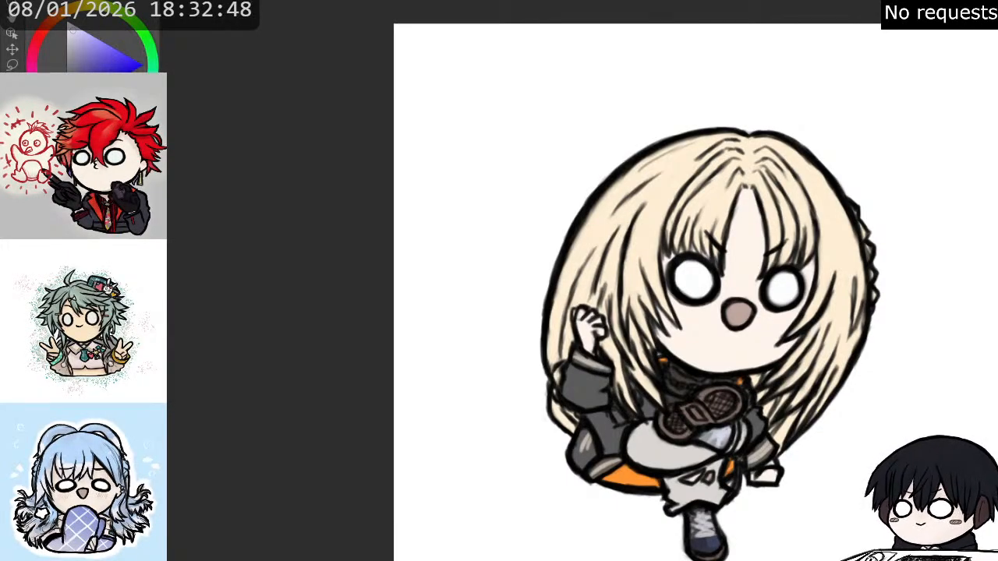
pyautogui.press('x')
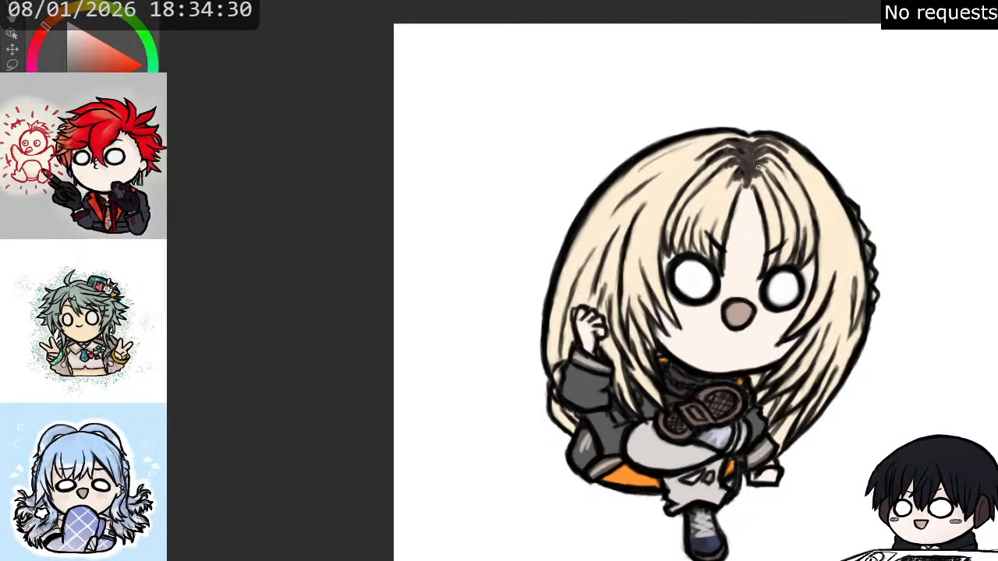
pyautogui.moveTo(756, 167); pyautogui.dragTo(766, 162)
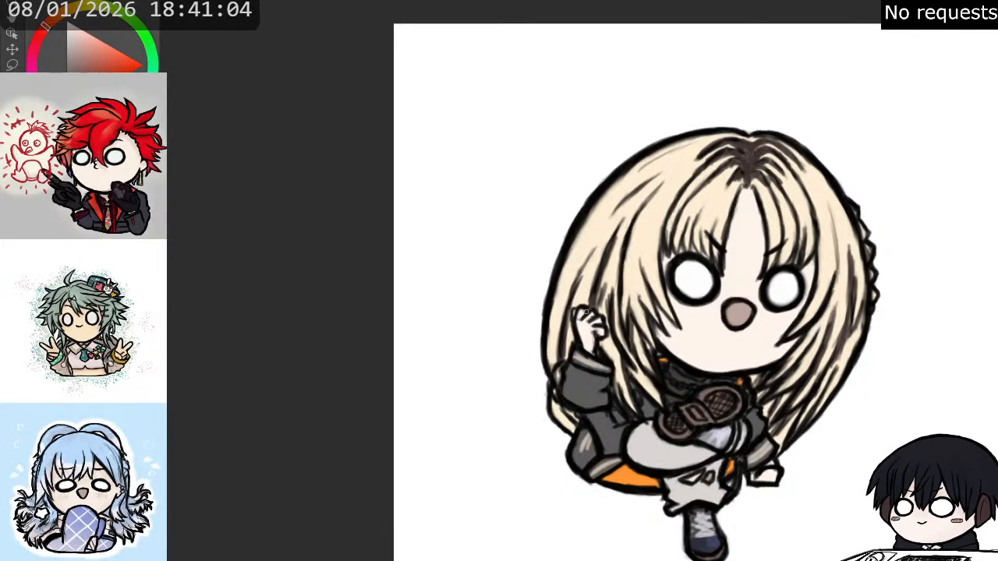
# - Add dark brown strands to the long hair around and above the raised hand
pyautogui.moveTo(571, 323); pyautogui.dragTo(563, 353)
pyautogui.moveTo(571, 305); pyautogui.dragTo(567, 328)
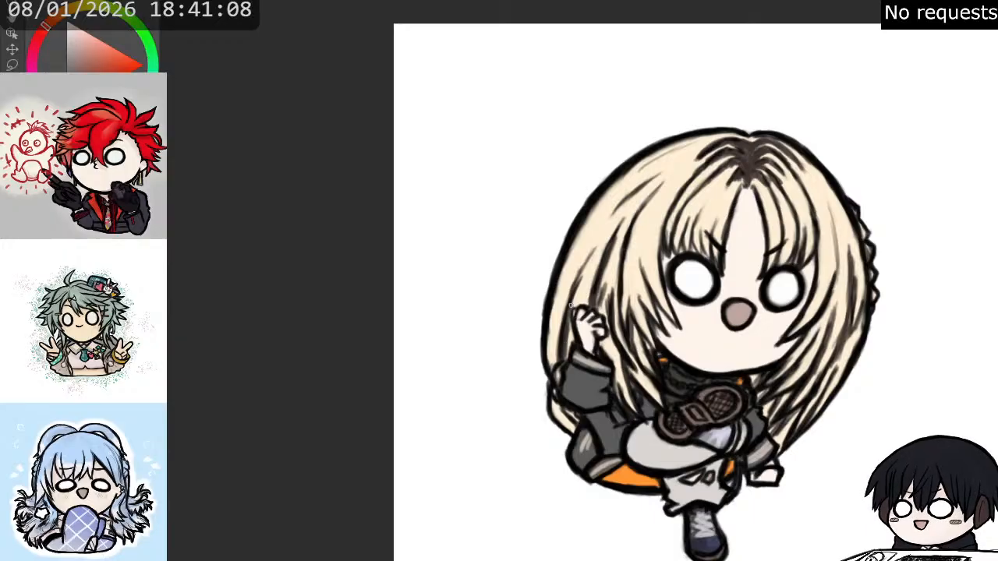
pyautogui.moveTo(584, 271)
pyautogui.mouseDown()
pyautogui.moveTo(573, 305)
pyautogui.moveTo(584, 268)
pyautogui.moveTo(574, 301)
pyautogui.moveTo(587, 292)
pyautogui.moveTo(591, 305)
pyautogui.mouseUp()
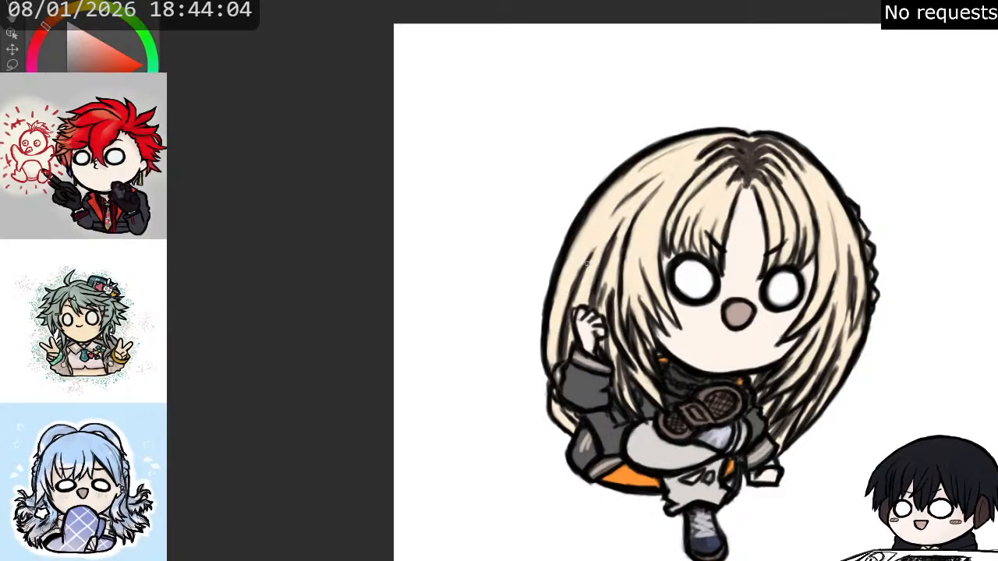
# - Rework the highlight streaks on the raised boot's upper in a pale pinkish tone
pyautogui.scroll(2, 666, 226)
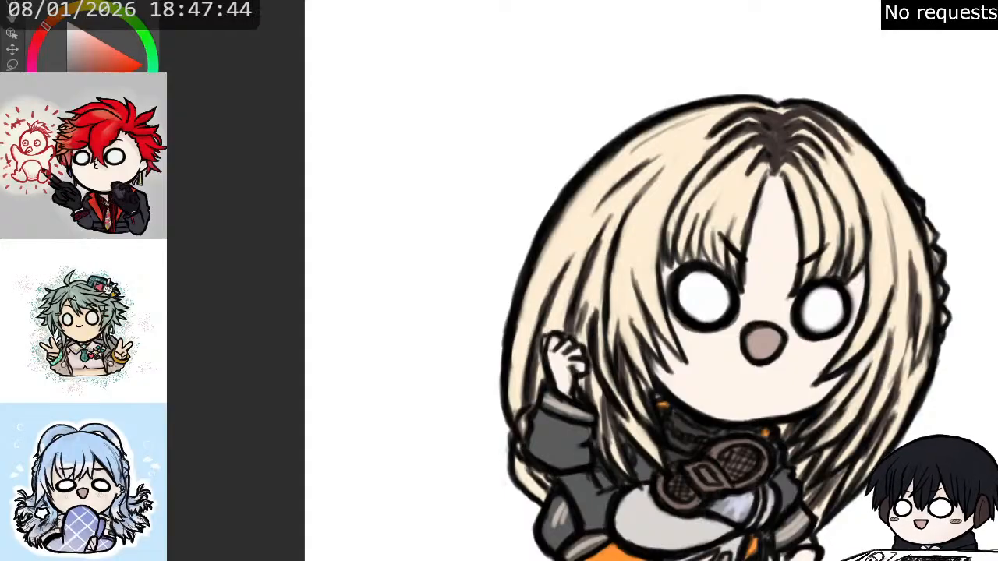
pyautogui.moveTo(749, 499); pyautogui.dragTo(788, 275)
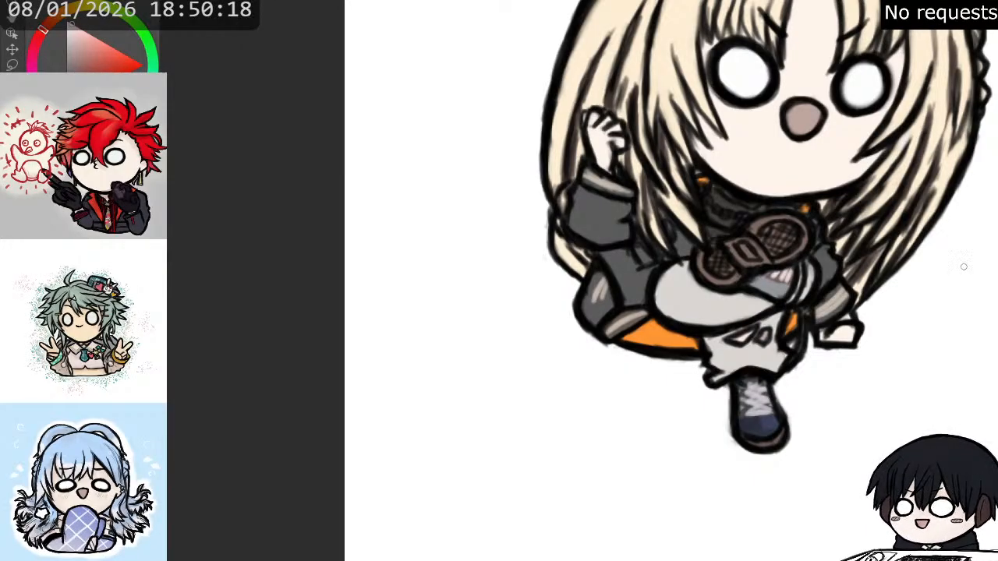
pyautogui.scroll(3, 764, 257)
pyautogui.scroll(2, 765, 280)
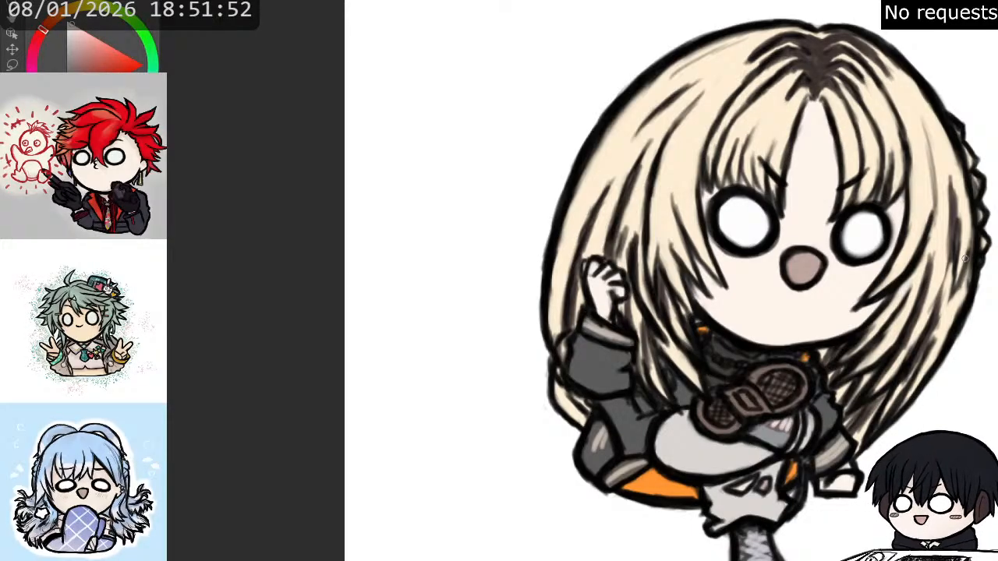
pyautogui.moveTo(671, 312)
pyautogui.mouseDown()
pyautogui.moveTo(632, 272)
pyautogui.moveTo(639, 269)
pyautogui.mouseUp()
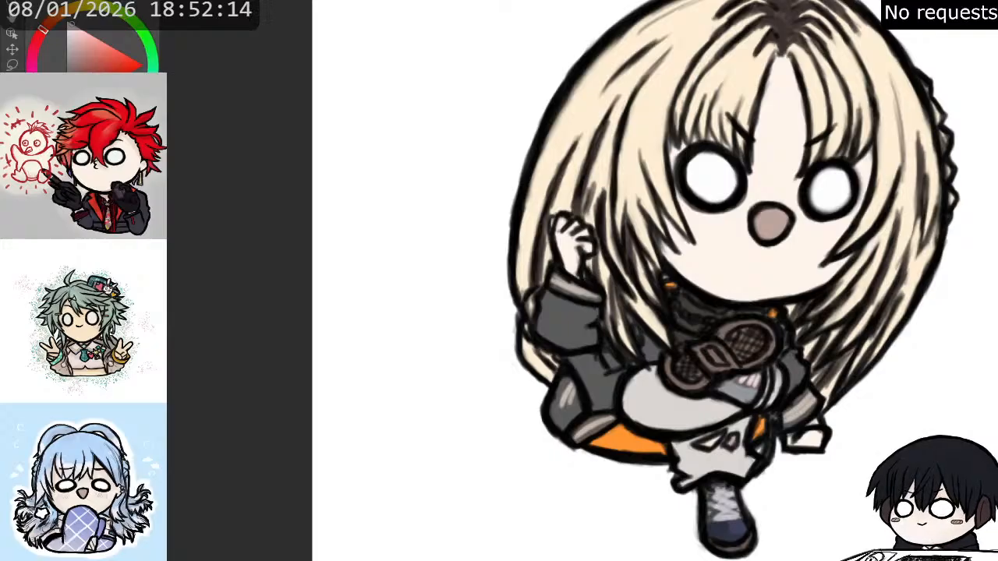
# - Examine the whole figure and its details at different magnifications, including the hair strands and the area beside the lowered hand
pyautogui.scroll(-2, 872, 332)
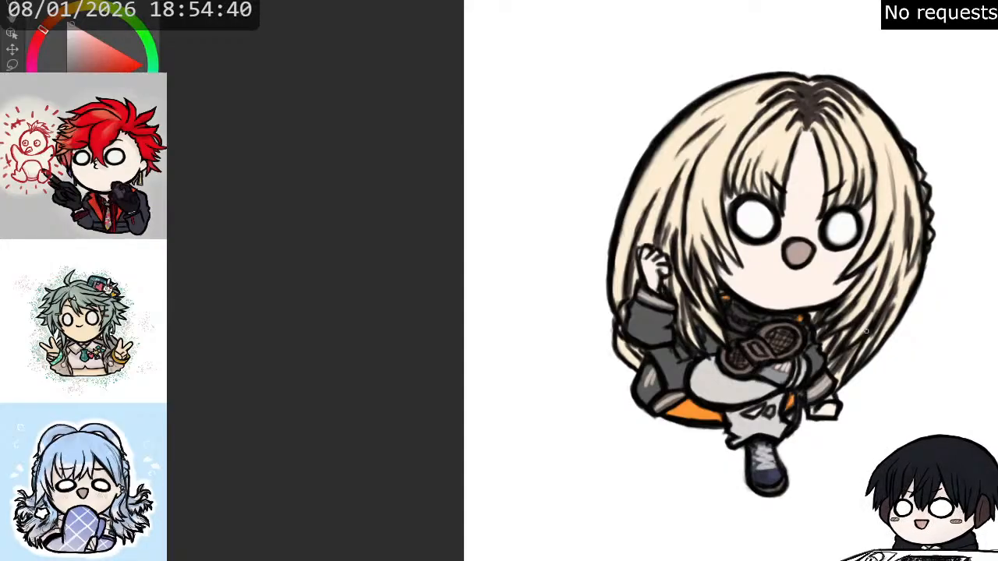
pyautogui.scroll(-4, 771, 323)
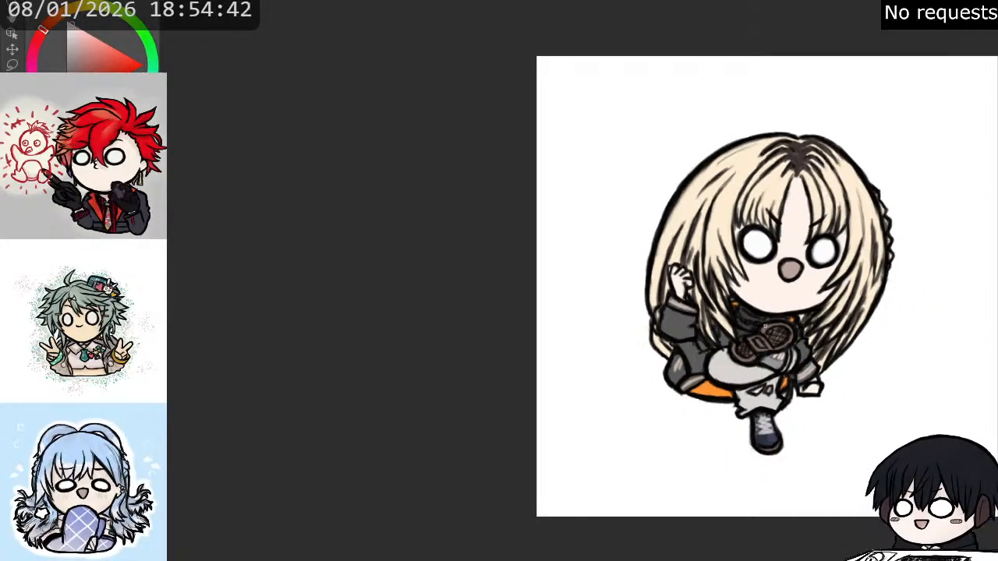
pyautogui.scroll(2, 836, 272)
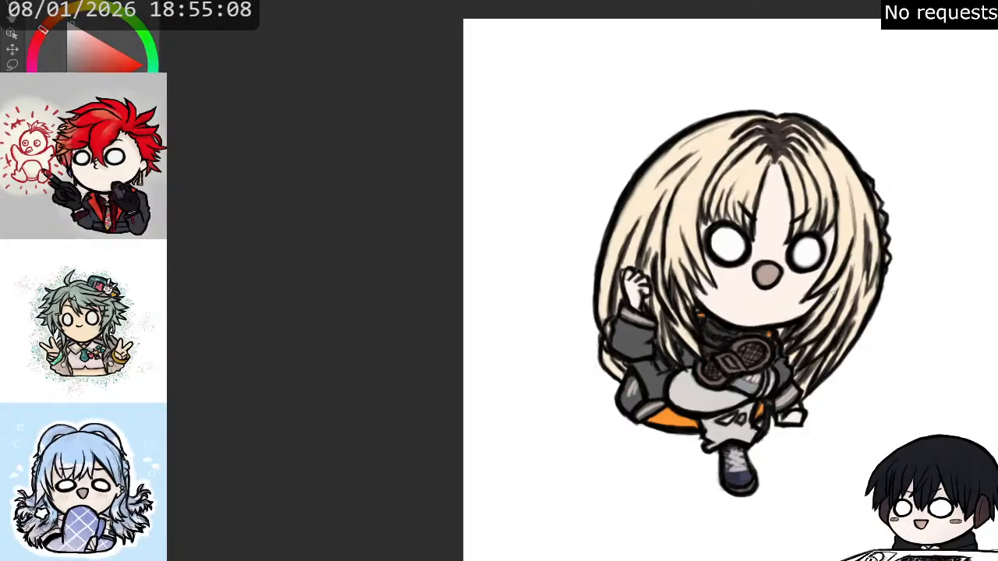
pyautogui.scroll(-1, 862, 280)
pyautogui.scroll(3, 863, 280)
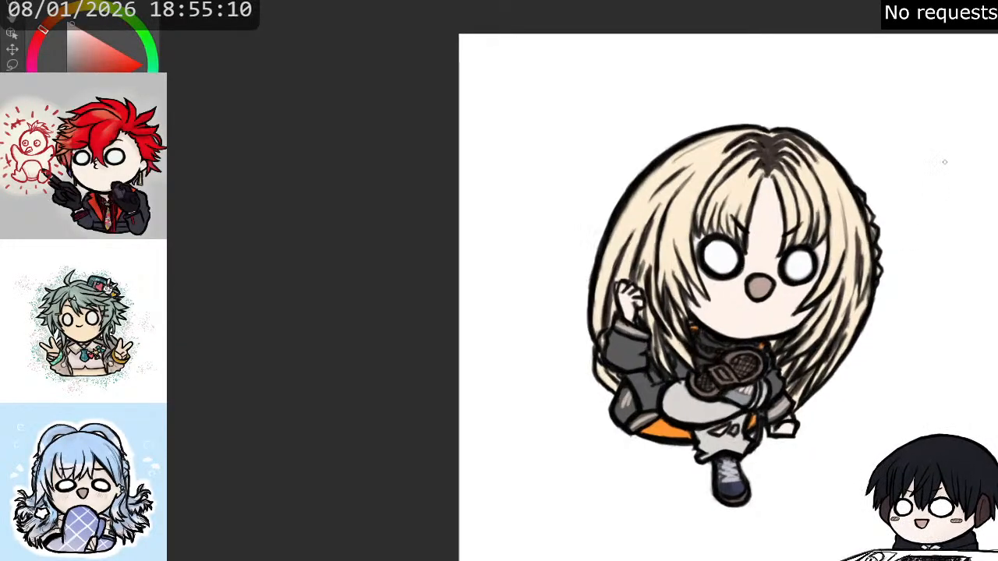
pyautogui.scroll(-1, 887, 195)
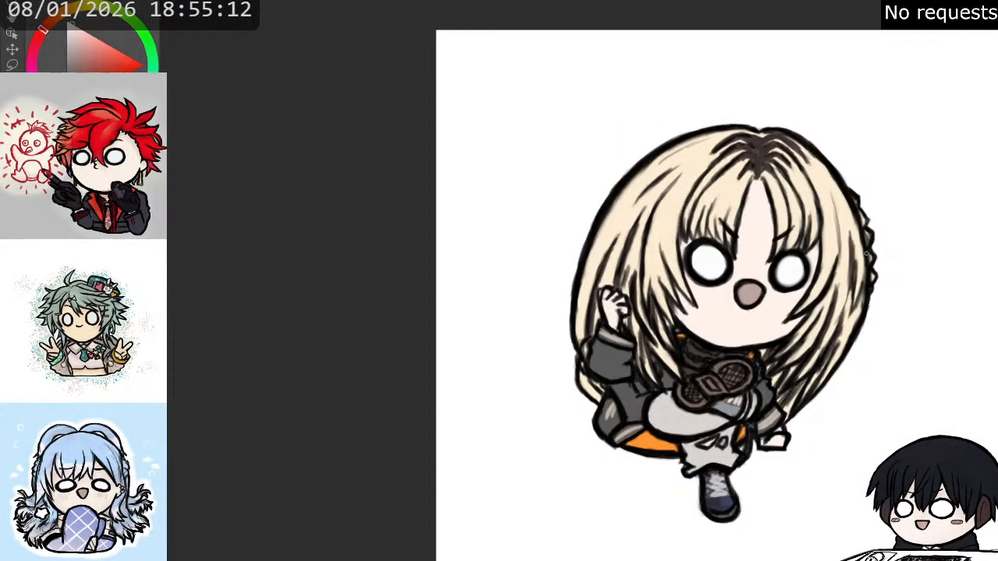
pyautogui.scroll(2, 887, 195)
pyautogui.scroll(-2, 887, 195)
pyautogui.scroll(2, 740, 431)
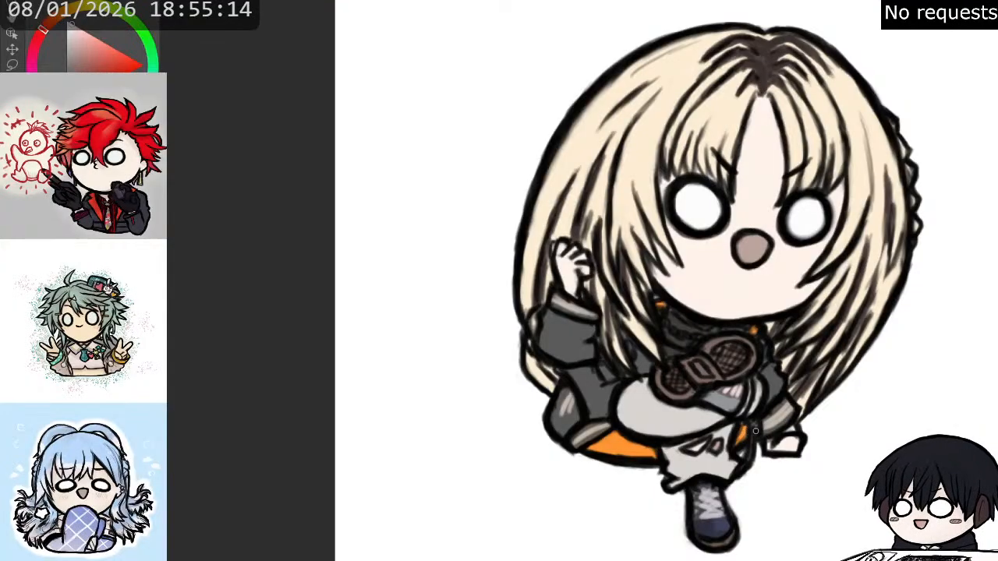
pyautogui.scroll(1, 755, 431)
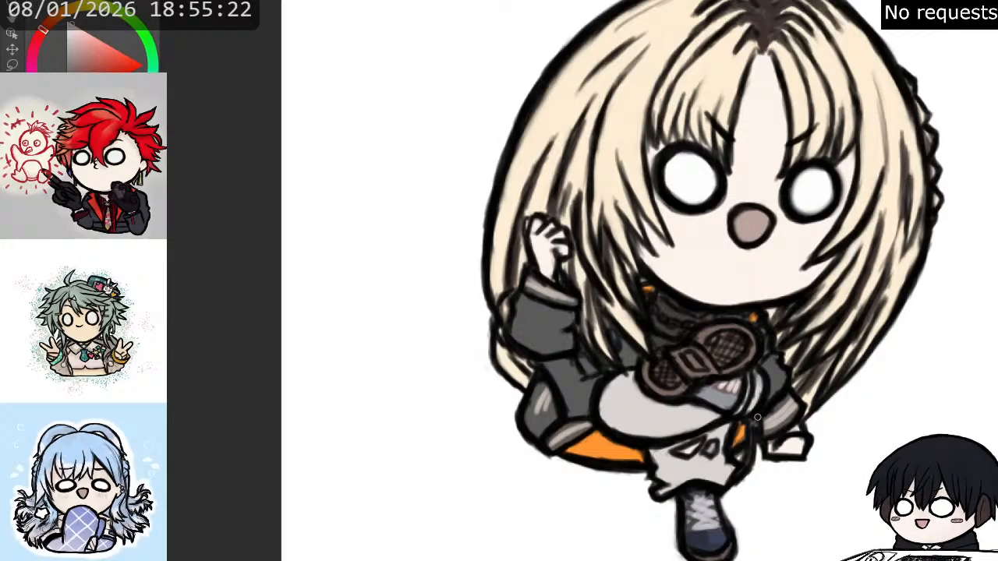
pyautogui.scroll(-1, 757, 418)
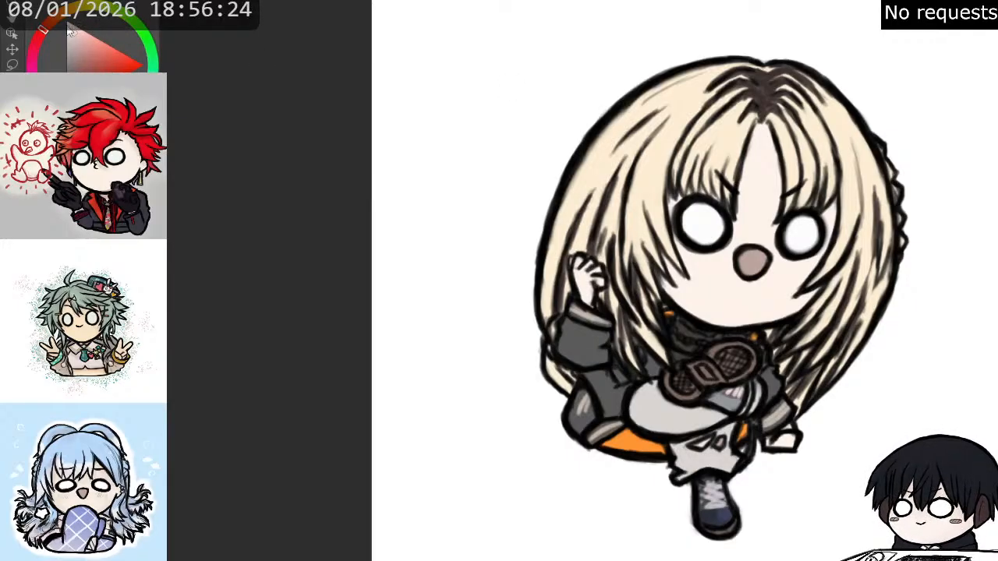
# - Shift the painting colour to a muted, more orange hue for work on the upper part of the figure
pyautogui.moveTo(45, 28); pyautogui.dragTo(51, 22)
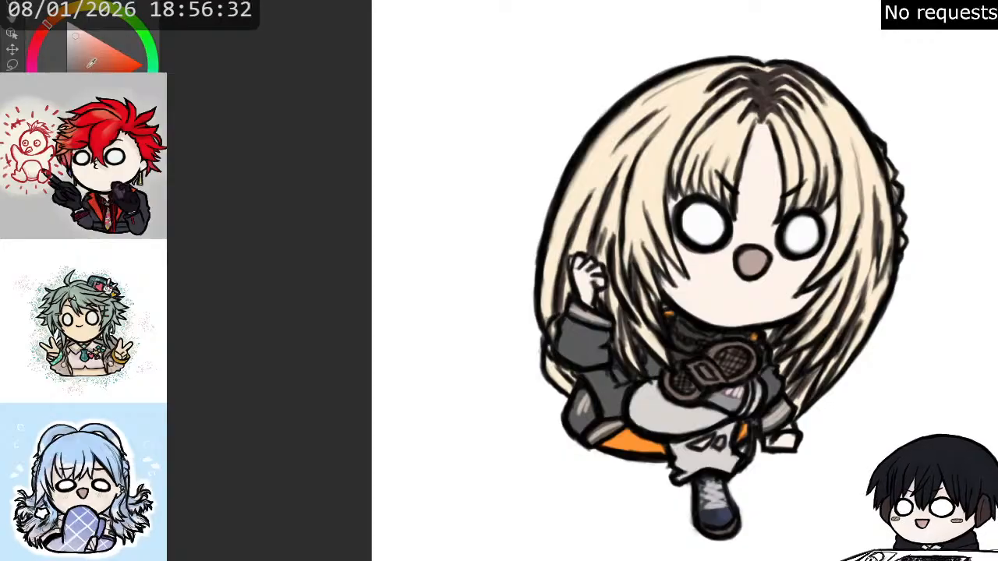
pyautogui.scroll(-2, 214, 169)
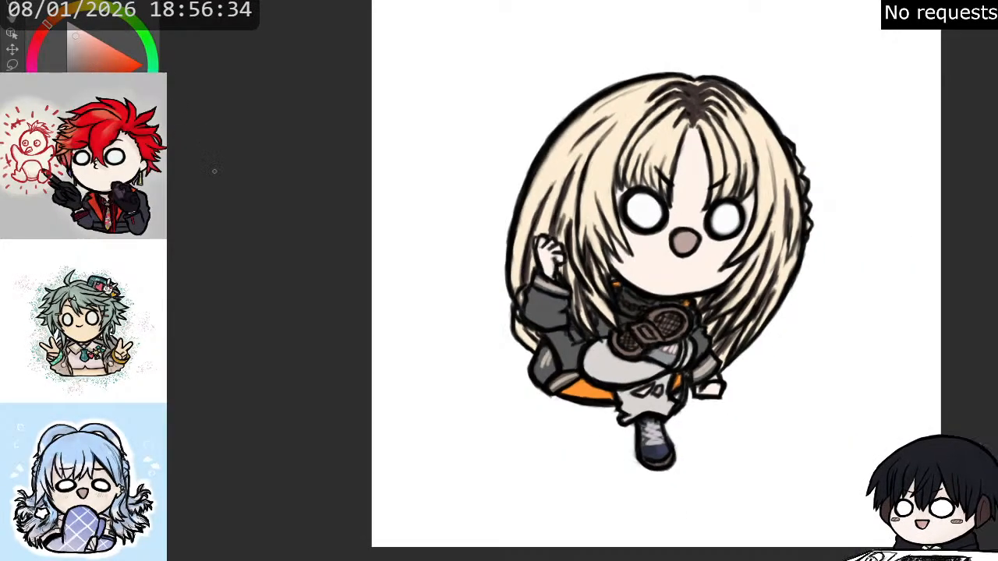
pyautogui.scroll(3, 462, 29)
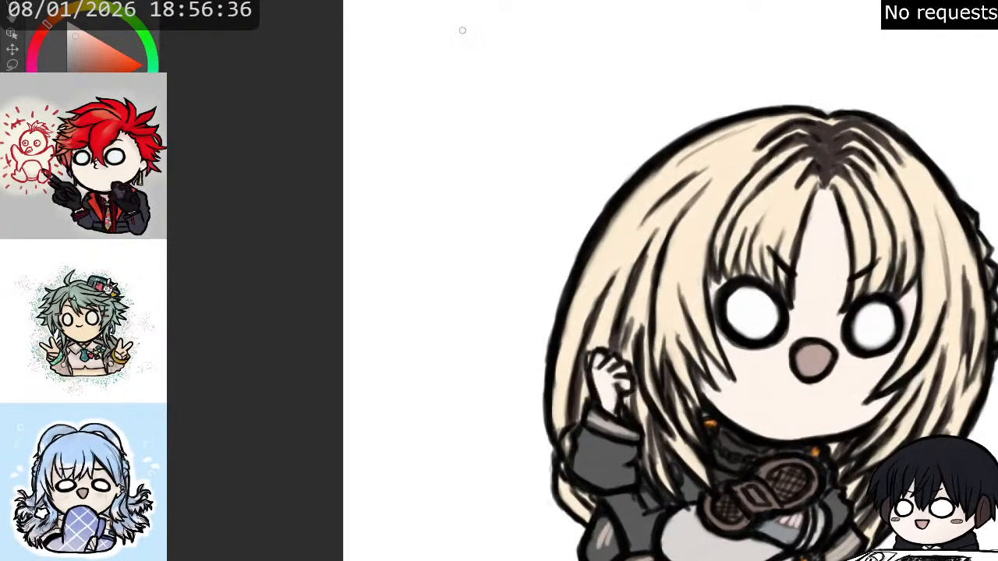
pyautogui.moveTo(780, 257); pyautogui.dragTo(604, 211)
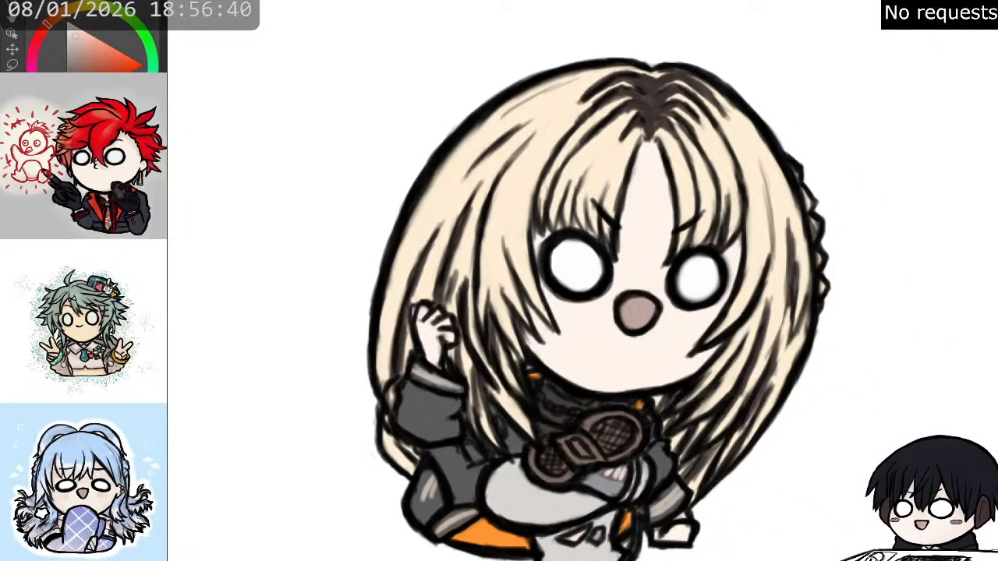
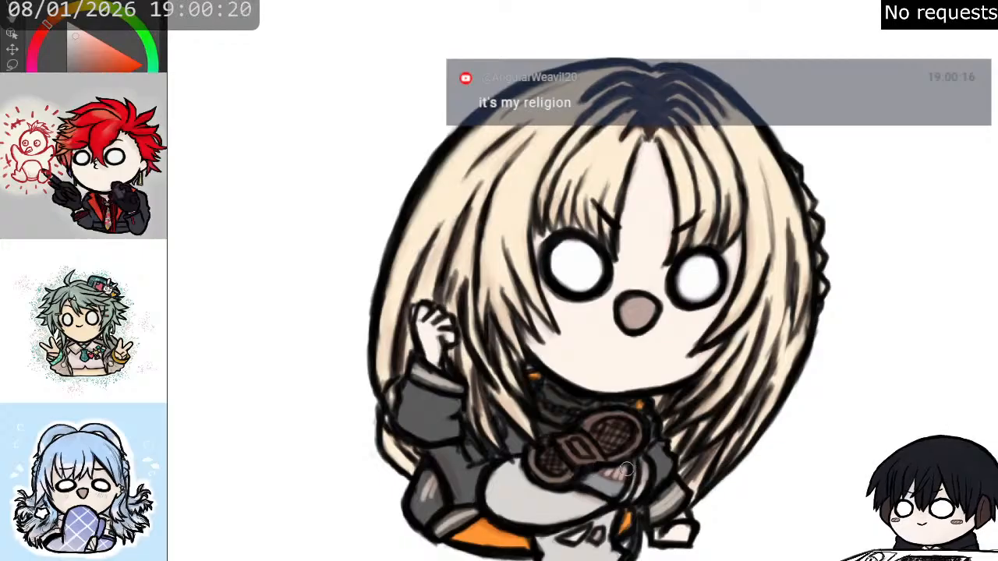
# - Examine the whole figure from the dark hair roots down to the lower boot at different magnifications
pyautogui.moveTo(836, 372); pyautogui.dragTo(889, 246)
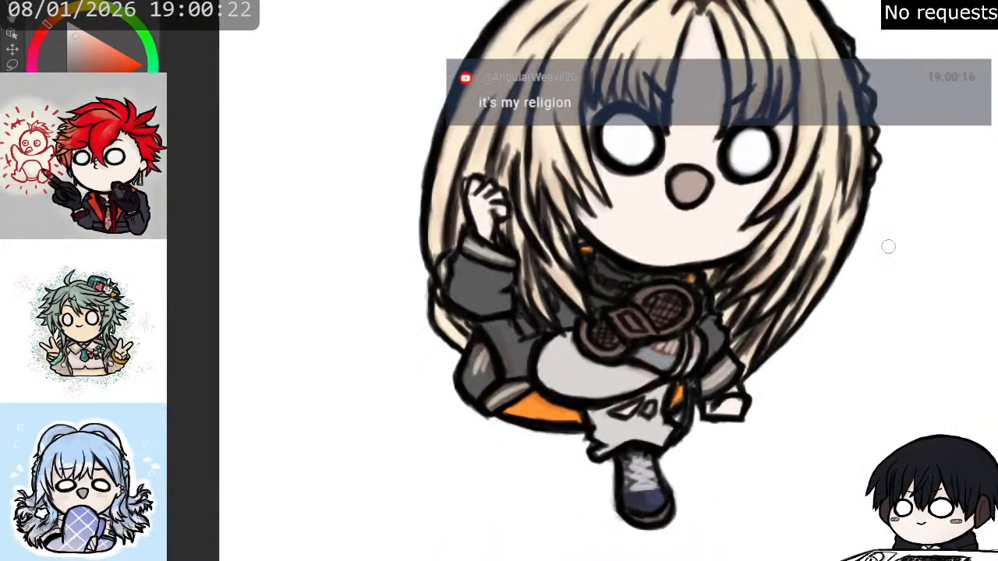
pyautogui.moveTo(641, 407)
pyautogui.mouseDown()
pyautogui.moveTo(645, 396)
pyautogui.moveTo(593, 418)
pyautogui.moveTo(660, 403)
pyautogui.moveTo(652, 405)
pyautogui.moveTo(667, 382)
pyautogui.moveTo(648, 405)
pyautogui.mouseUp()
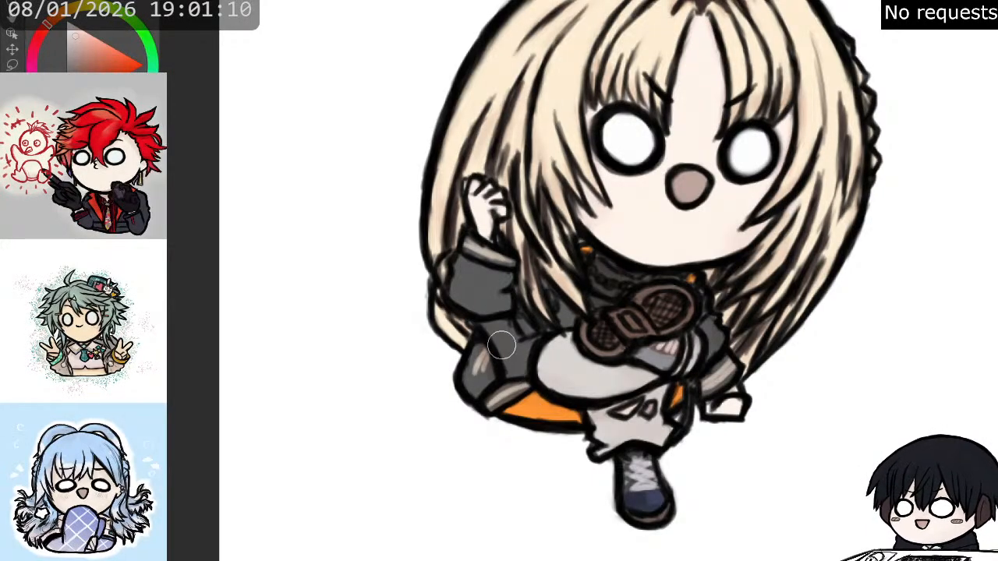
pyautogui.moveTo(947, 154); pyautogui.dragTo(862, 269)
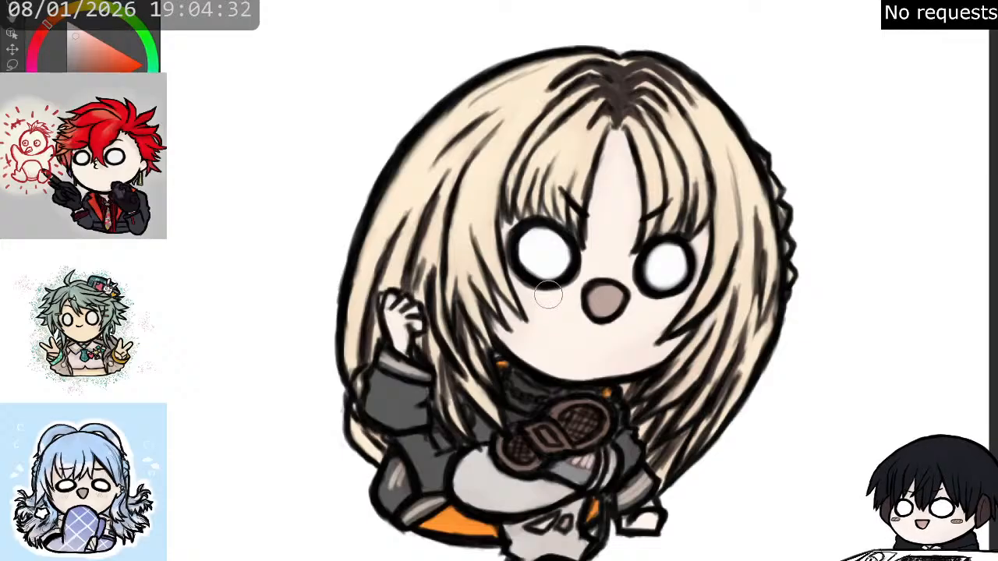
pyautogui.moveTo(668, 315); pyautogui.dragTo(703, 165)
pyautogui.scroll(-5, 811, 367)
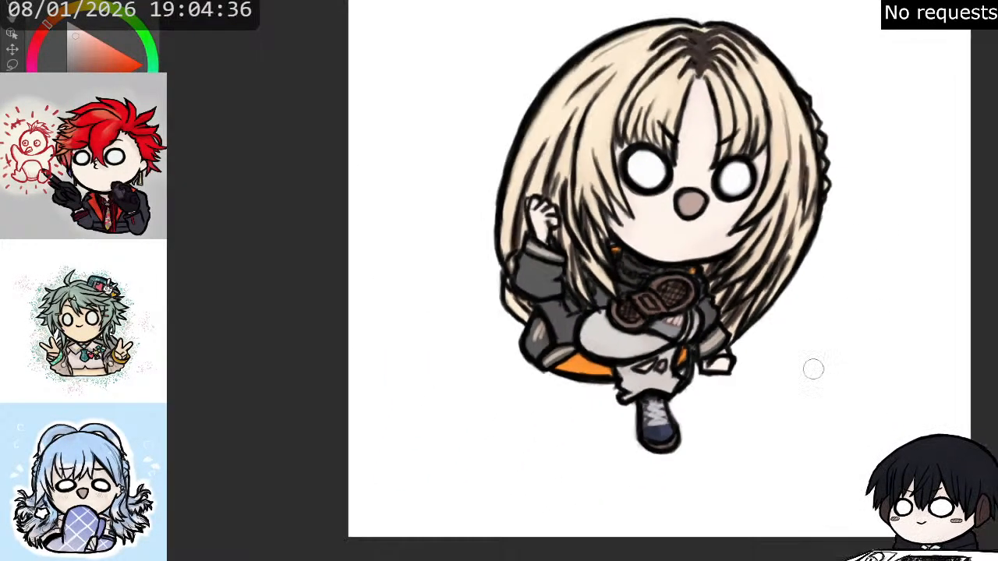
pyautogui.scroll(2, 864, 151)
pyautogui.scroll(1, 856, 135)
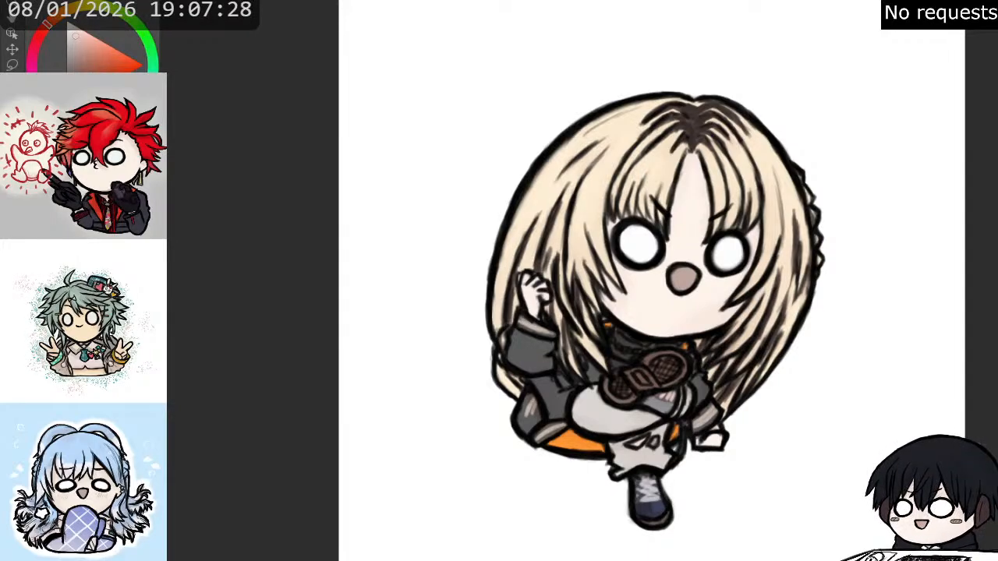
# - Scatter turquoise speckles on the white background along both sides of the hair and above the head
pyautogui.press('x')
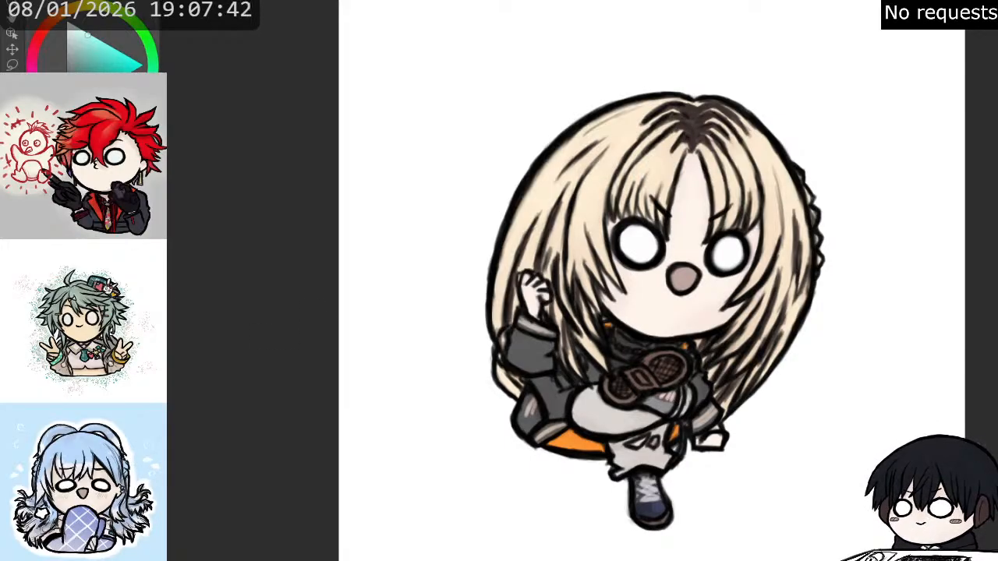
pyautogui.moveTo(783, 380)
pyautogui.mouseDown()
pyautogui.moveTo(806, 343)
pyautogui.moveTo(838, 251)
pyautogui.moveTo(866, 209)
pyautogui.mouseUp()
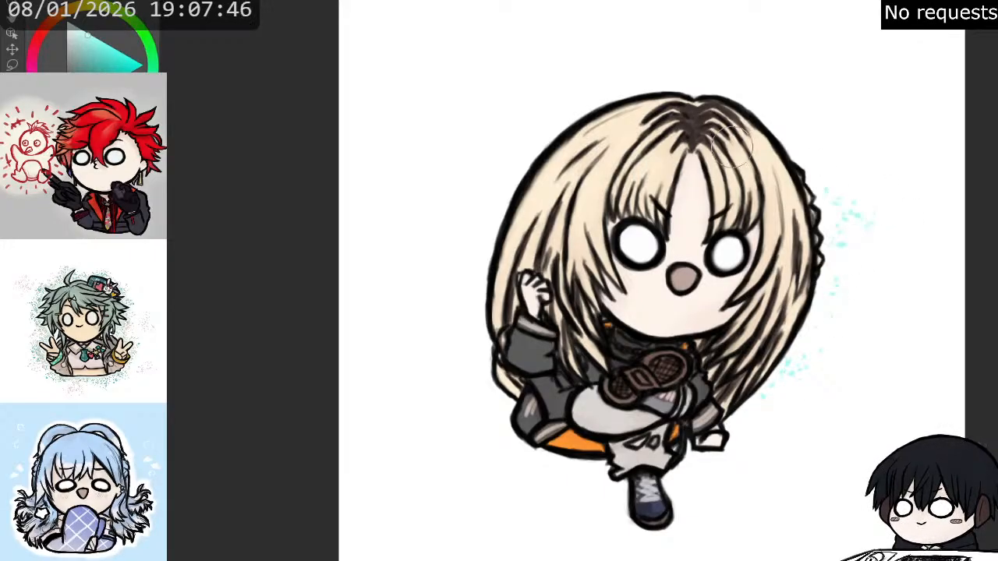
pyautogui.moveTo(501, 196)
pyautogui.mouseDown()
pyautogui.moveTo(475, 197)
pyautogui.moveTo(497, 233)
pyautogui.moveTo(476, 232)
pyautogui.moveTo(462, 287)
pyautogui.moveTo(454, 271)
pyautogui.moveTo(451, 309)
pyautogui.moveTo(504, 331)
pyautogui.moveTo(444, 343)
pyautogui.moveTo(499, 348)
pyautogui.moveTo(495, 375)
pyautogui.moveTo(436, 377)
pyautogui.moveTo(498, 385)
pyautogui.moveTo(500, 409)
pyautogui.mouseUp()
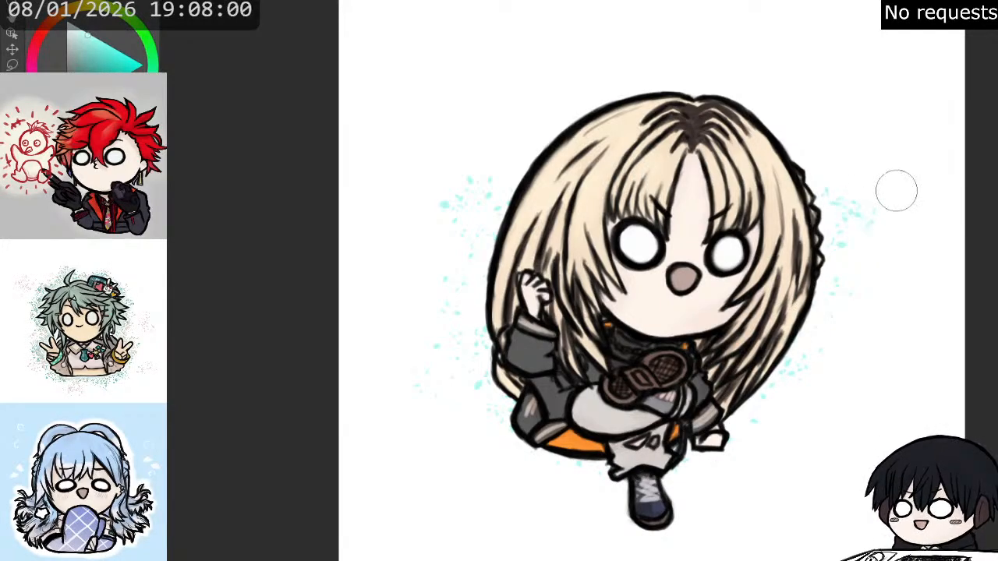
pyautogui.moveTo(858, 203)
pyautogui.mouseDown()
pyautogui.moveTo(802, 168)
pyautogui.moveTo(786, 133)
pyautogui.mouseUp()
pyautogui.moveTo(745, 102)
pyautogui.mouseDown()
pyautogui.moveTo(625, 99)
pyautogui.moveTo(558, 135)
pyautogui.moveTo(550, 151)
pyautogui.moveTo(488, 170)
pyautogui.moveTo(599, 120)
pyautogui.moveTo(579, 108)
pyautogui.moveTo(511, 102)
pyautogui.moveTo(625, 87)
pyautogui.moveTo(678, 65)
pyautogui.moveTo(673, 53)
pyautogui.moveTo(688, 53)
pyautogui.moveTo(686, 100)
pyautogui.moveTo(751, 83)
pyautogui.moveTo(699, 55)
pyautogui.moveTo(713, 81)
pyautogui.moveTo(770, 99)
pyautogui.moveTo(660, 77)
pyautogui.moveTo(624, 85)
pyautogui.moveTo(744, 89)
pyautogui.moveTo(758, 152)
pyautogui.moveTo(795, 145)
pyautogui.moveTo(797, 163)
pyautogui.moveTo(838, 207)
pyautogui.moveTo(813, 159)
pyautogui.mouseUp()
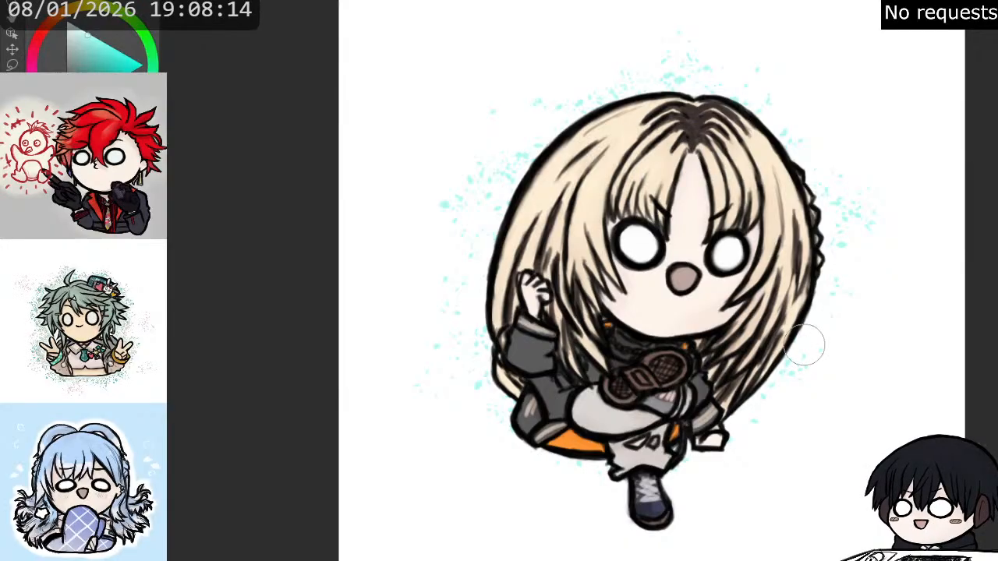
pyautogui.moveTo(444, 347)
pyautogui.mouseDown()
pyautogui.moveTo(410, 332)
pyautogui.moveTo(434, 310)
pyautogui.mouseUp()
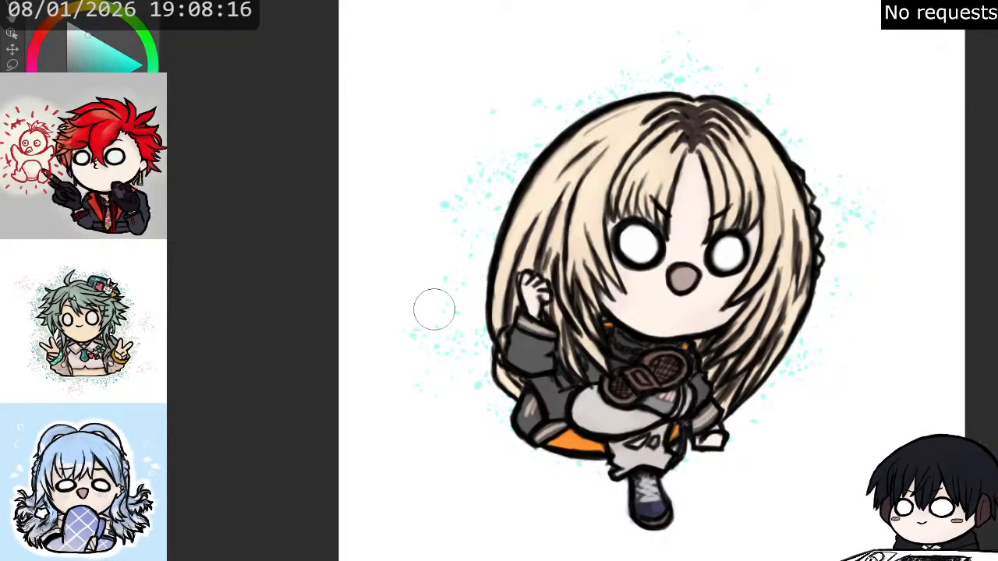
# - Spread the turquoise speckles farther out above both sides of the head and beside the lower hair
pyautogui.moveTo(479, 149)
pyautogui.mouseDown()
pyautogui.moveTo(434, 145)
pyautogui.moveTo(438, 110)
pyautogui.moveTo(469, 115)
pyautogui.moveTo(469, 138)
pyautogui.moveTo(438, 147)
pyautogui.moveTo(401, 132)
pyautogui.moveTo(411, 95)
pyautogui.moveTo(440, 81)
pyautogui.mouseUp()
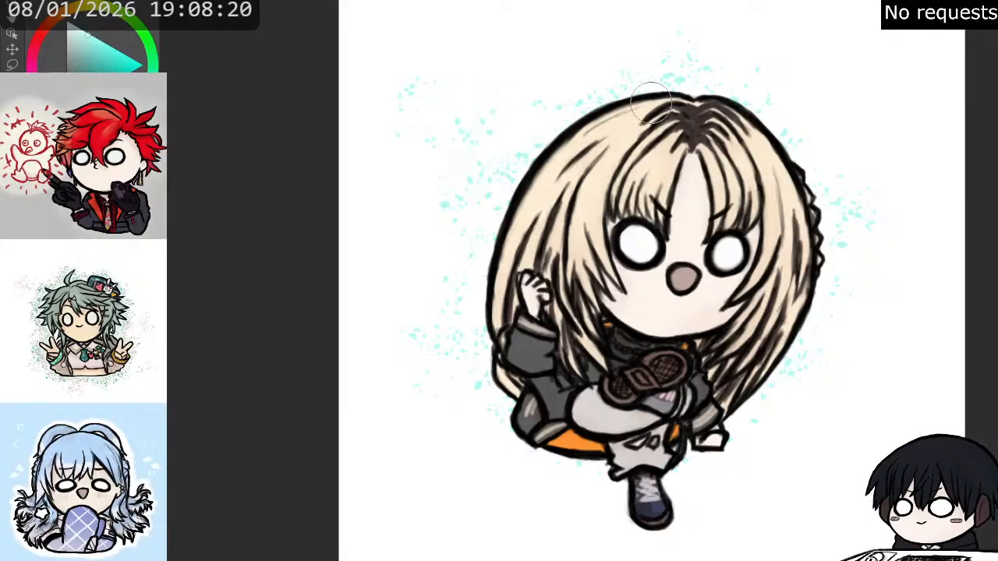
pyautogui.moveTo(919, 129)
pyautogui.mouseDown()
pyautogui.moveTo(900, 98)
pyautogui.moveTo(875, 139)
pyautogui.moveTo(922, 128)
pyautogui.moveTo(872, 98)
pyautogui.moveTo(920, 133)
pyautogui.mouseUp()
pyautogui.moveTo(671, 265); pyautogui.dragTo(623, 306)
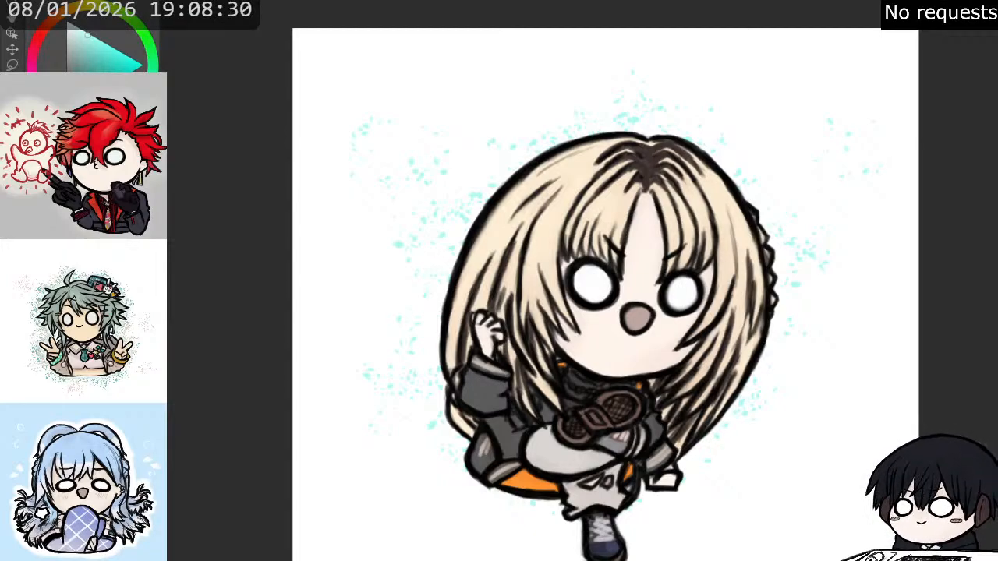
pyautogui.moveTo(842, 110)
pyautogui.mouseDown()
pyautogui.moveTo(871, 159)
pyautogui.moveTo(840, 168)
pyautogui.moveTo(768, 151)
pyautogui.moveTo(790, 142)
pyautogui.moveTo(740, 142)
pyautogui.mouseUp()
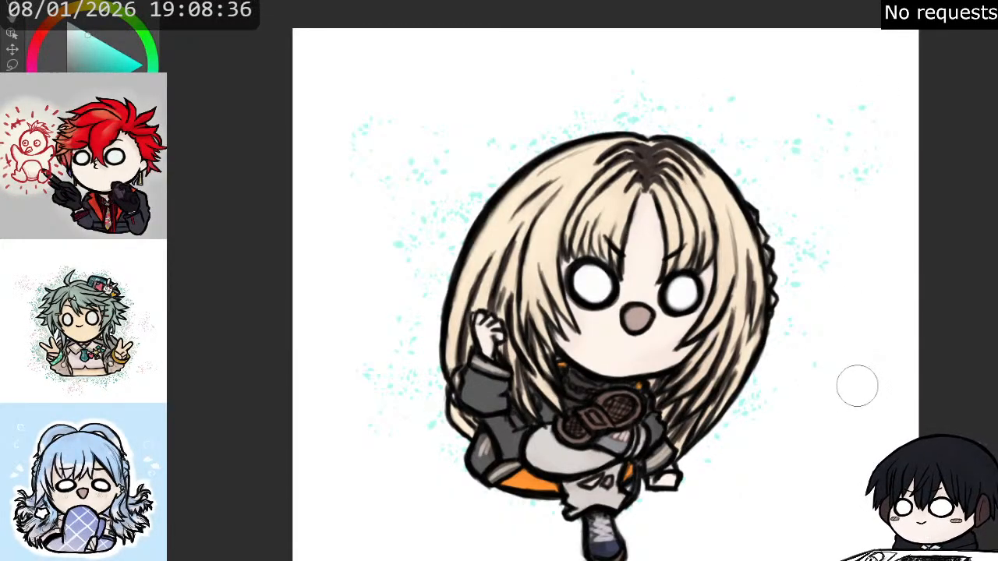
pyautogui.moveTo(858, 385)
pyautogui.mouseDown()
pyautogui.moveTo(878, 346)
pyautogui.moveTo(854, 316)
pyautogui.mouseUp()
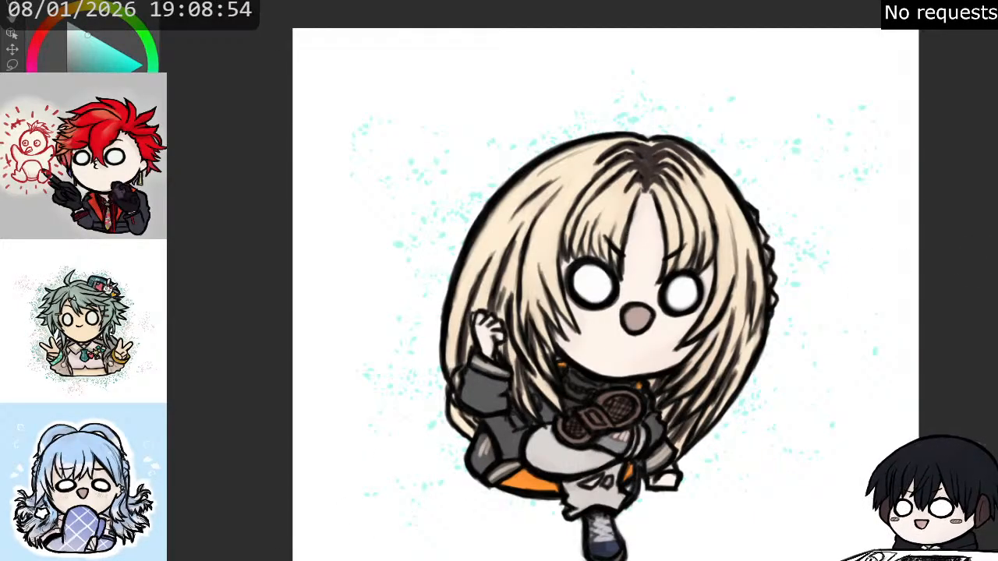
# - Switch to a muted brown and scatter sparse speckles among the turquoise ones on both sides of the figure
pyautogui.press('x')
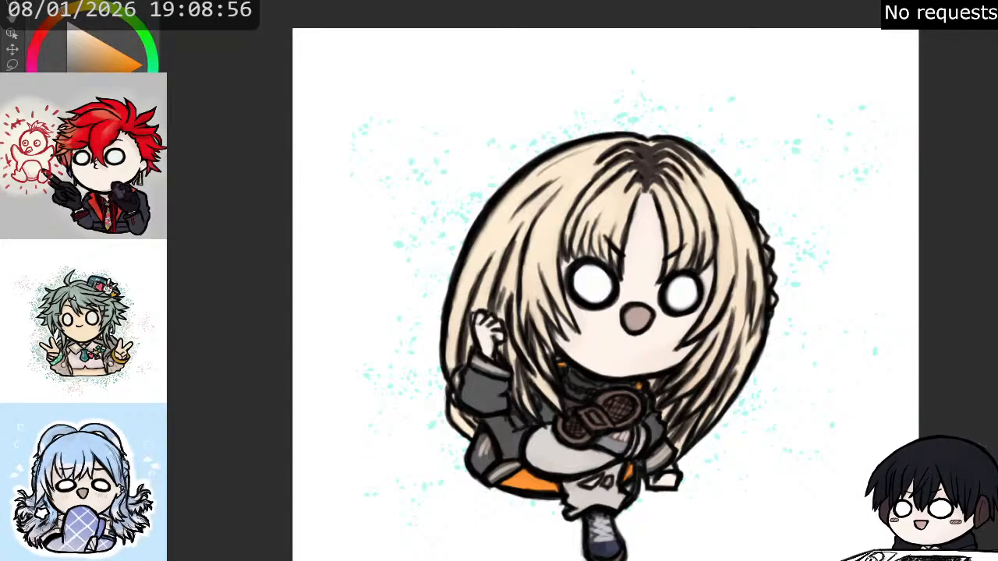
pyautogui.click(88, 5)
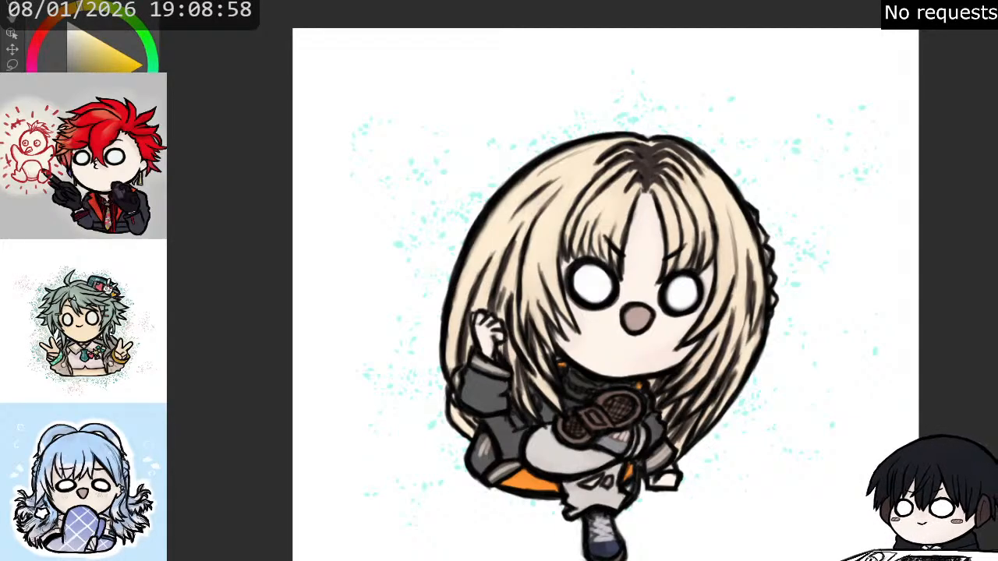
pyautogui.press('x')
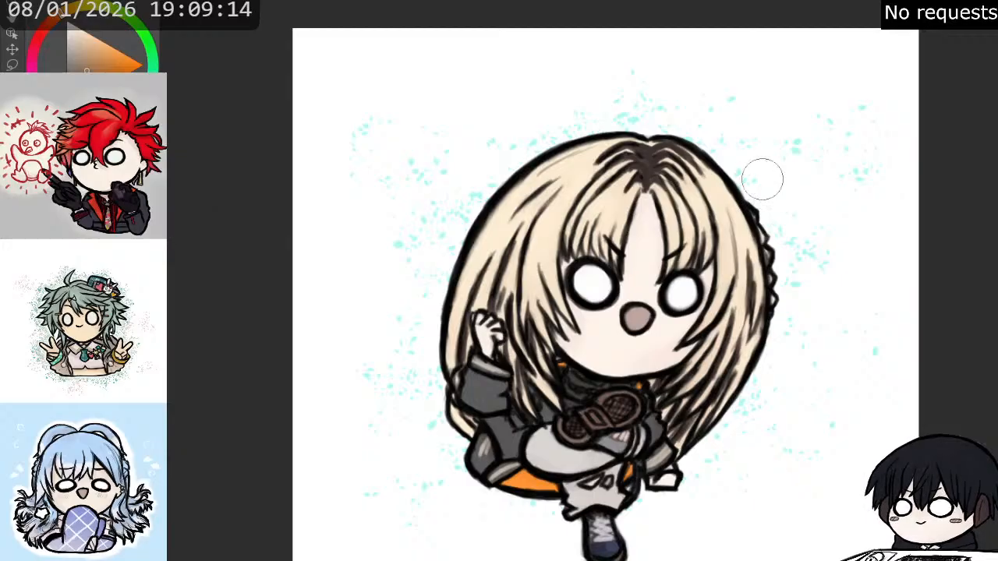
pyautogui.moveTo(813, 194)
pyautogui.mouseDown()
pyautogui.moveTo(787, 160)
pyautogui.moveTo(776, 165)
pyautogui.moveTo(790, 199)
pyautogui.moveTo(841, 184)
pyautogui.moveTo(862, 146)
pyautogui.moveTo(850, 128)
pyautogui.moveTo(803, 125)
pyautogui.mouseUp()
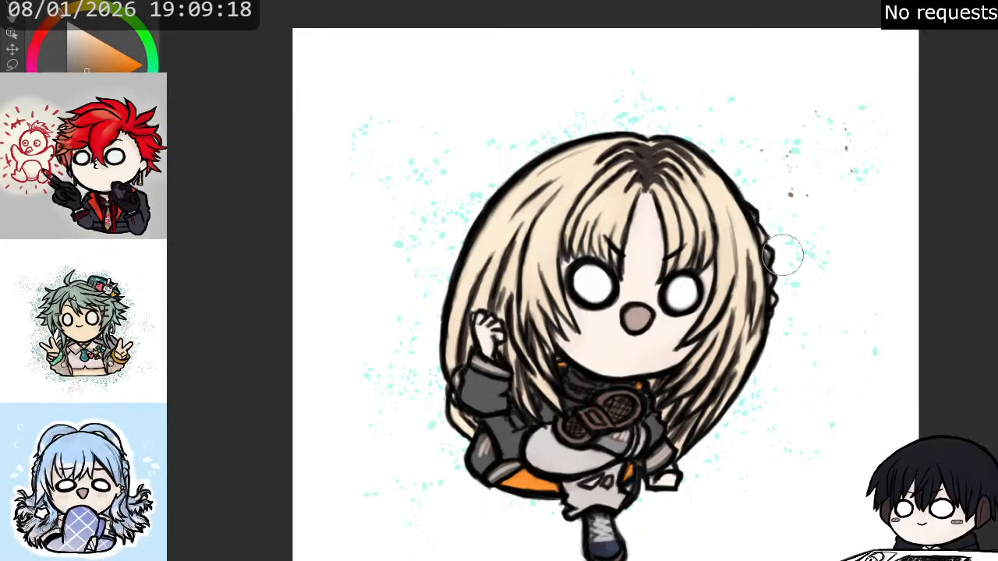
pyautogui.moveTo(796, 312)
pyautogui.mouseDown()
pyautogui.moveTo(815, 310)
pyautogui.moveTo(827, 334)
pyautogui.moveTo(867, 316)
pyautogui.moveTo(866, 278)
pyautogui.moveTo(867, 299)
pyautogui.mouseUp()
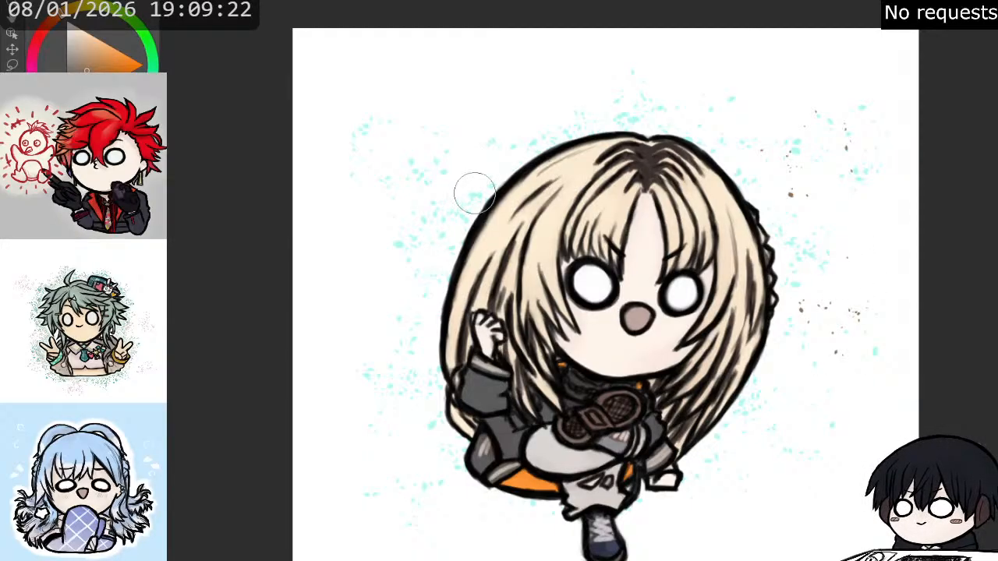
pyautogui.moveTo(424, 155)
pyautogui.mouseDown()
pyautogui.moveTo(449, 141)
pyautogui.moveTo(472, 152)
pyautogui.moveTo(448, 166)
pyautogui.moveTo(443, 192)
pyautogui.moveTo(499, 167)
pyautogui.mouseUp()
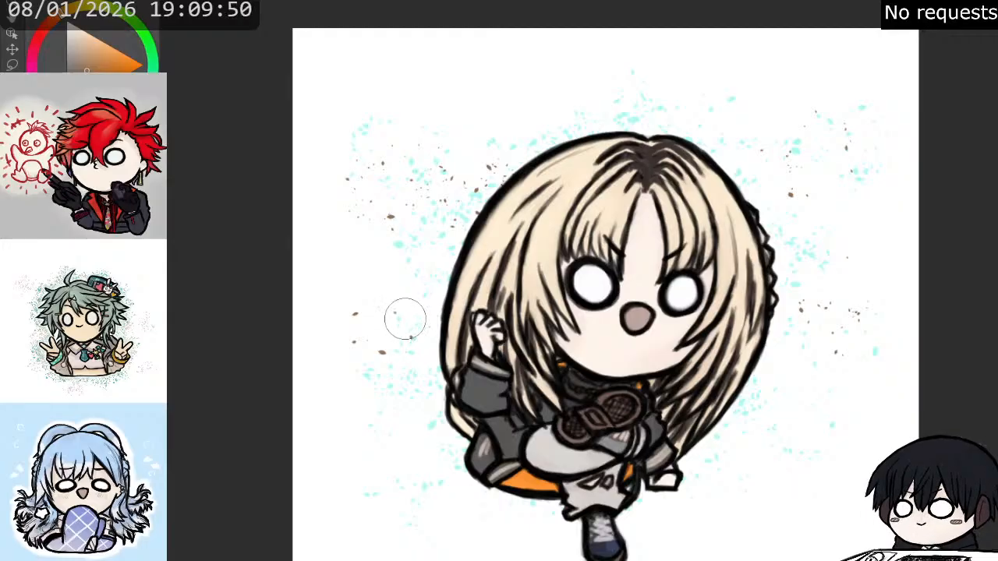
pyautogui.moveTo(350, 351)
pyautogui.mouseDown()
pyautogui.moveTo(357, 322)
pyautogui.moveTo(399, 296)
pyautogui.mouseUp()
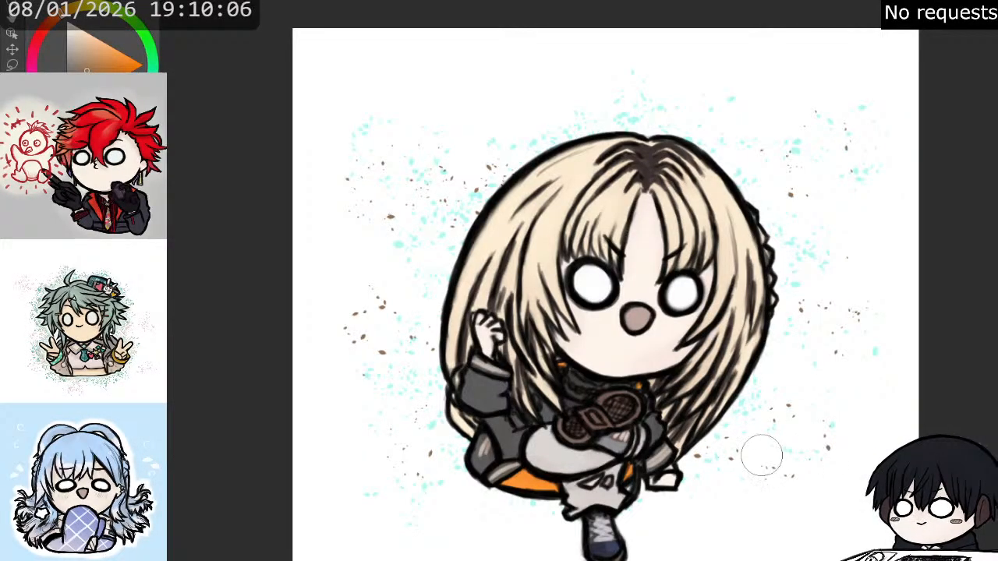
# - Add more brown speckles beside the lower hair and above the top of the head
pyautogui.click(852, 398)
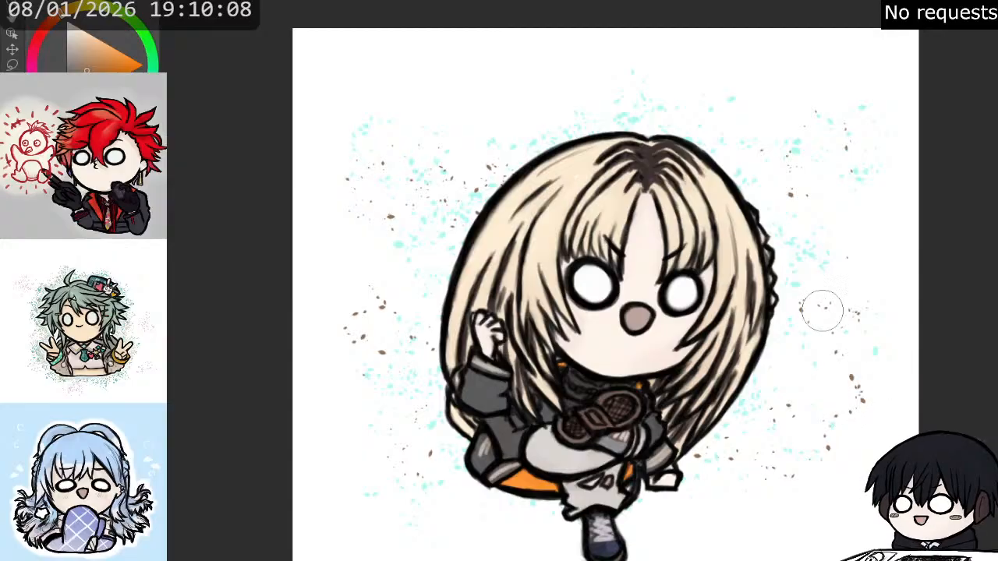
pyautogui.click(690, 114)
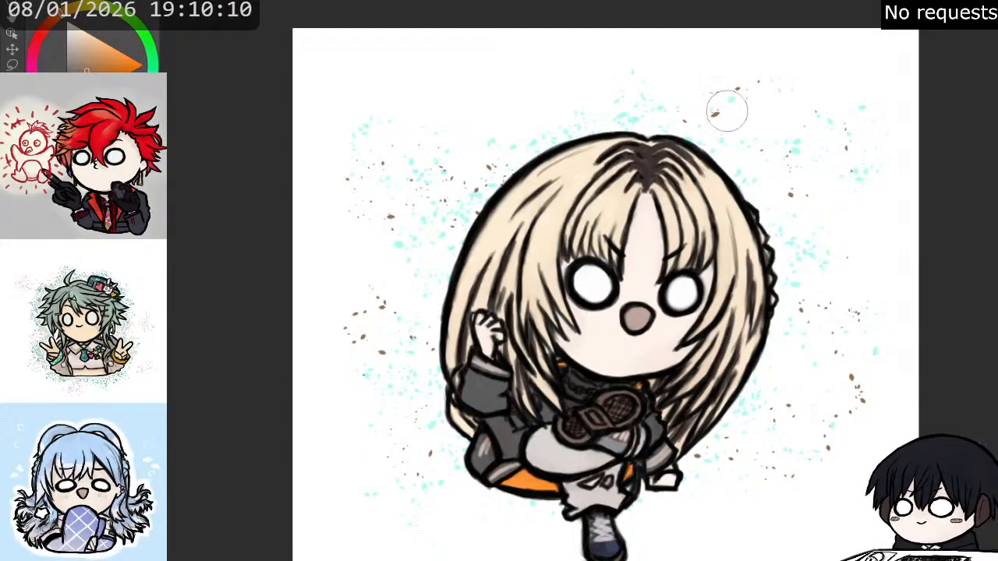
pyautogui.moveTo(728, 109); pyautogui.dragTo(766, 90)
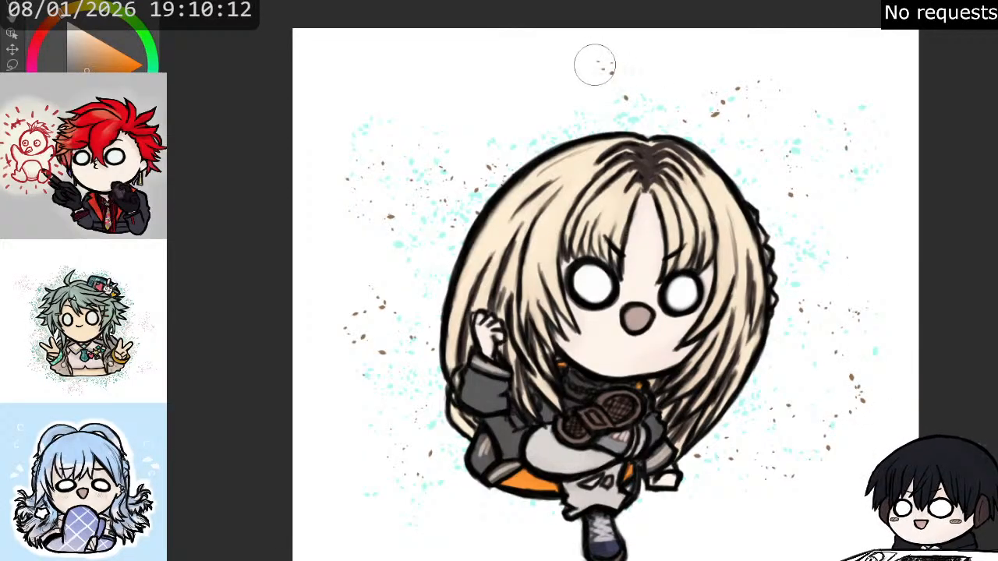
pyautogui.moveTo(595, 65); pyautogui.dragTo(614, 91)
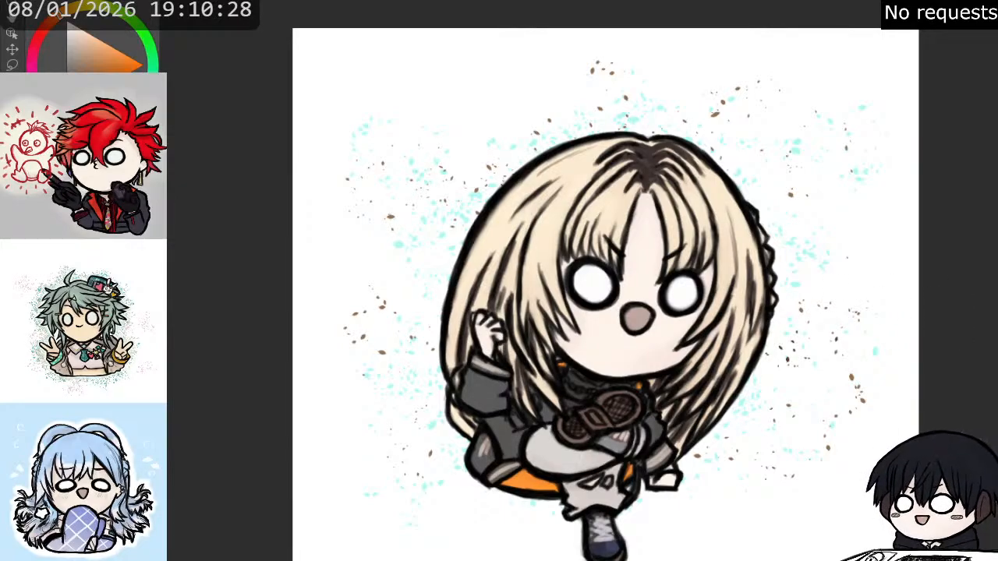
# - Add a few dull mauve speckles beside the hair, and clear all the speckles around the figure
pyautogui.press('x')
pyautogui.moveTo(795, 214)
pyautogui.mouseDown()
pyautogui.moveTo(757, 148)
pyautogui.moveTo(804, 253)
pyautogui.moveTo(788, 353)
pyautogui.moveTo(765, 376)
pyautogui.mouseUp()
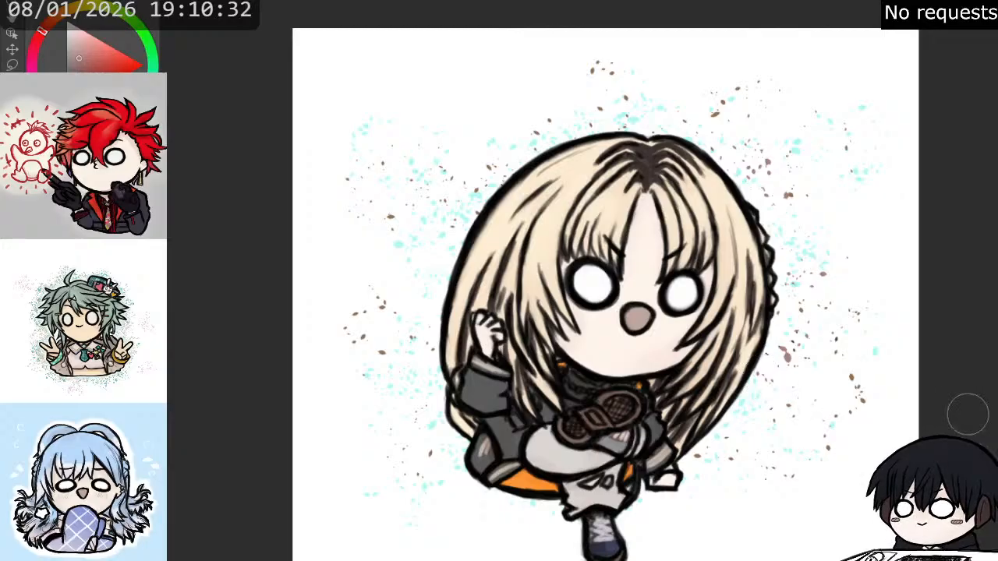
pyautogui.press('Delete')
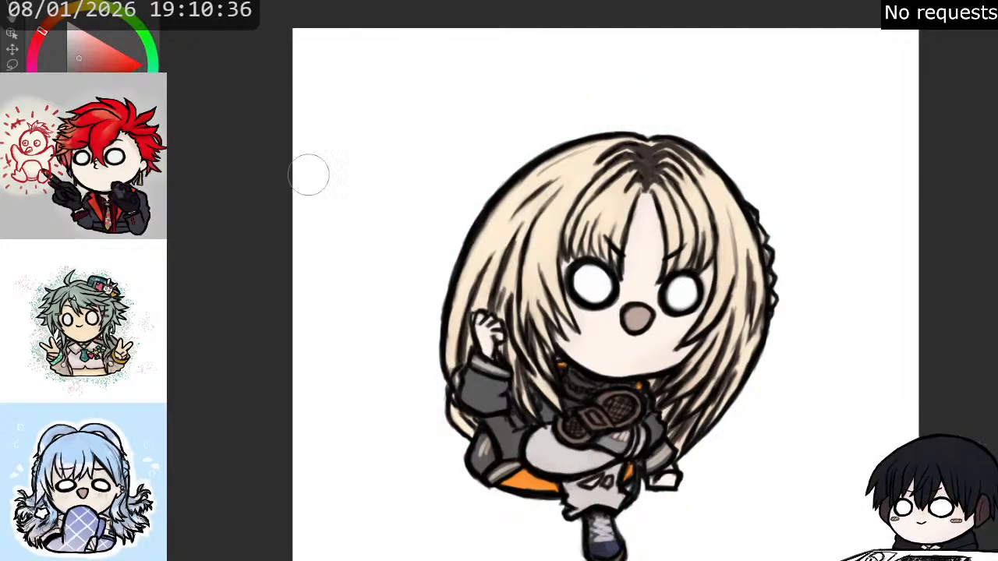
# - Paint a soft, wide ground shadow in pale greyish blue beneath the standing boot, extending to both sides
pyautogui.click(127, 116)
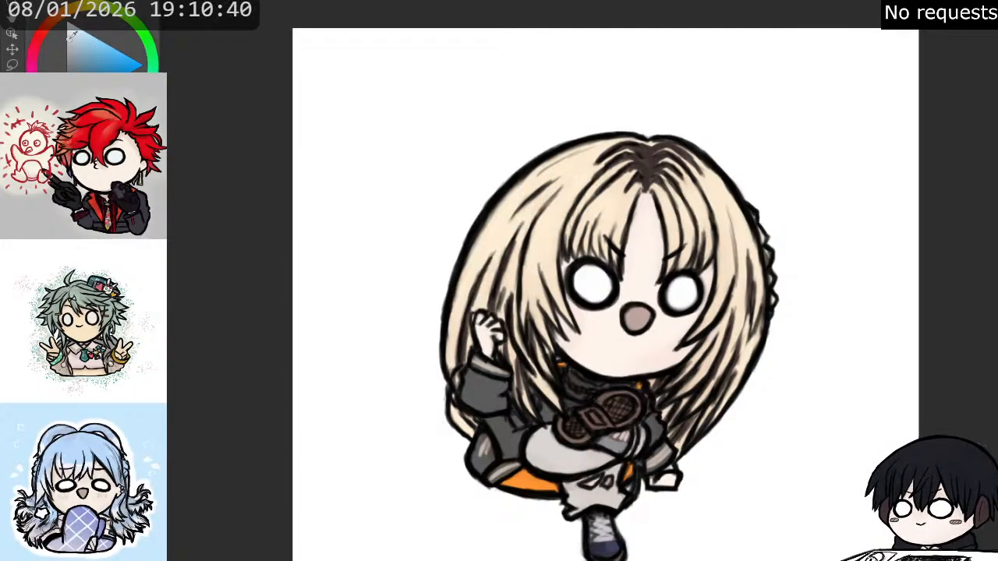
pyautogui.scroll(-1, 658, 237)
pyautogui.scroll(1, 648, 327)
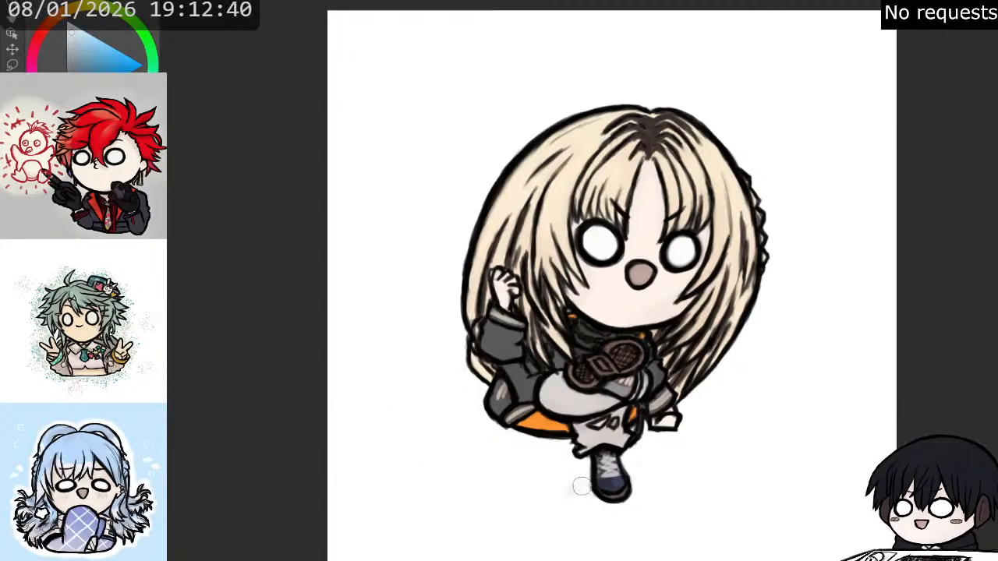
pyautogui.moveTo(583, 498)
pyautogui.mouseDown()
pyautogui.moveTo(645, 499)
pyautogui.moveTo(723, 477)
pyautogui.moveTo(664, 494)
pyautogui.mouseUp()
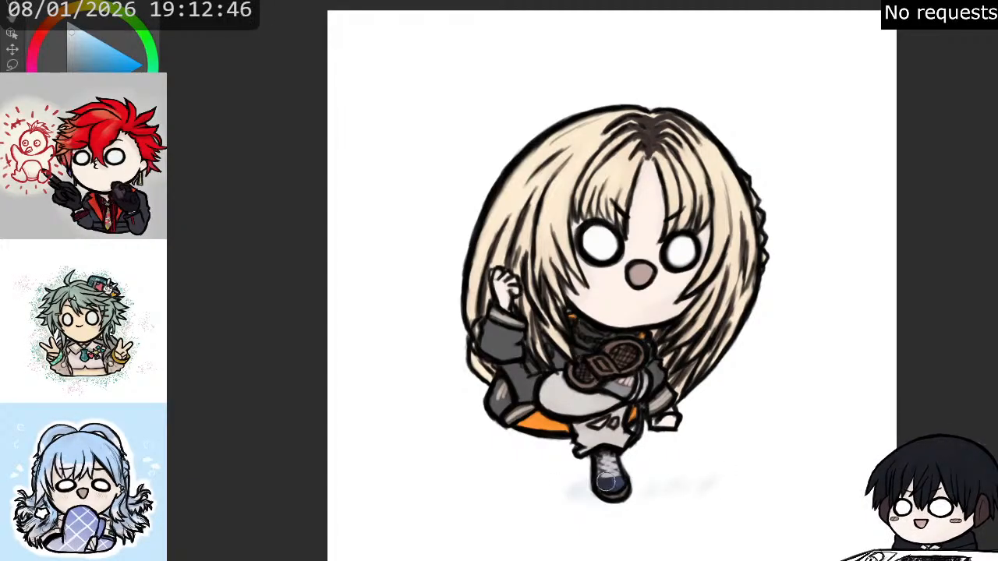
pyautogui.moveTo(561, 487)
pyautogui.mouseDown()
pyautogui.moveTo(493, 467)
pyautogui.moveTo(490, 492)
pyautogui.moveTo(552, 466)
pyautogui.moveTo(561, 470)
pyautogui.moveTo(540, 488)
pyautogui.moveTo(546, 507)
pyautogui.moveTo(585, 503)
pyautogui.mouseUp()
pyautogui.moveTo(656, 470)
pyautogui.mouseDown()
pyautogui.moveTo(725, 470)
pyautogui.moveTo(641, 474)
pyautogui.moveTo(630, 485)
pyautogui.moveTo(723, 479)
pyautogui.moveTo(730, 489)
pyautogui.moveTo(688, 485)
pyautogui.moveTo(625, 503)
pyautogui.moveTo(630, 498)
pyautogui.moveTo(593, 502)
pyautogui.moveTo(560, 491)
pyautogui.moveTo(497, 492)
pyautogui.mouseUp()
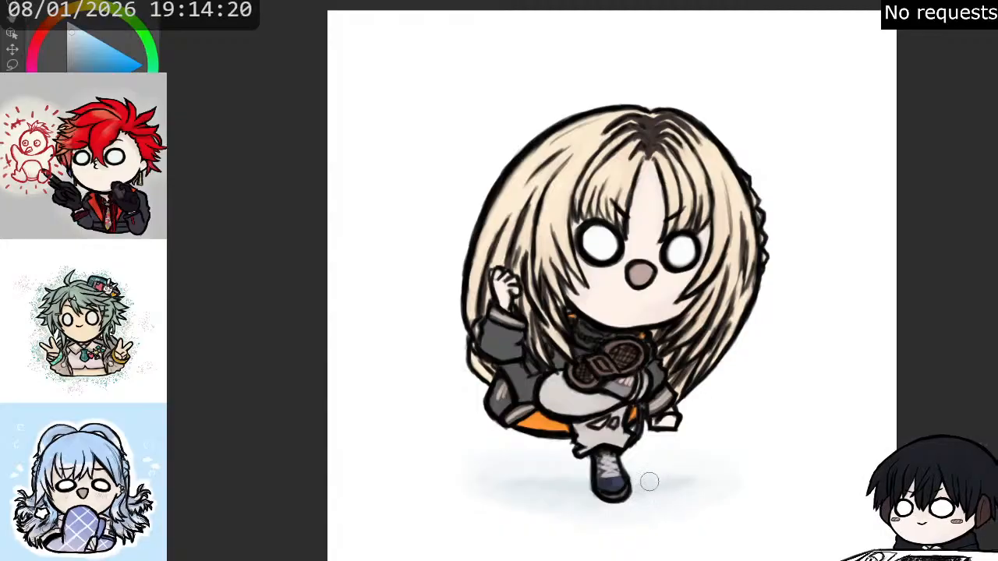
pyautogui.moveTo(663, 487)
pyautogui.mouseDown()
pyautogui.moveTo(662, 495)
pyautogui.moveTo(684, 475)
pyautogui.moveTo(706, 484)
pyautogui.mouseUp()
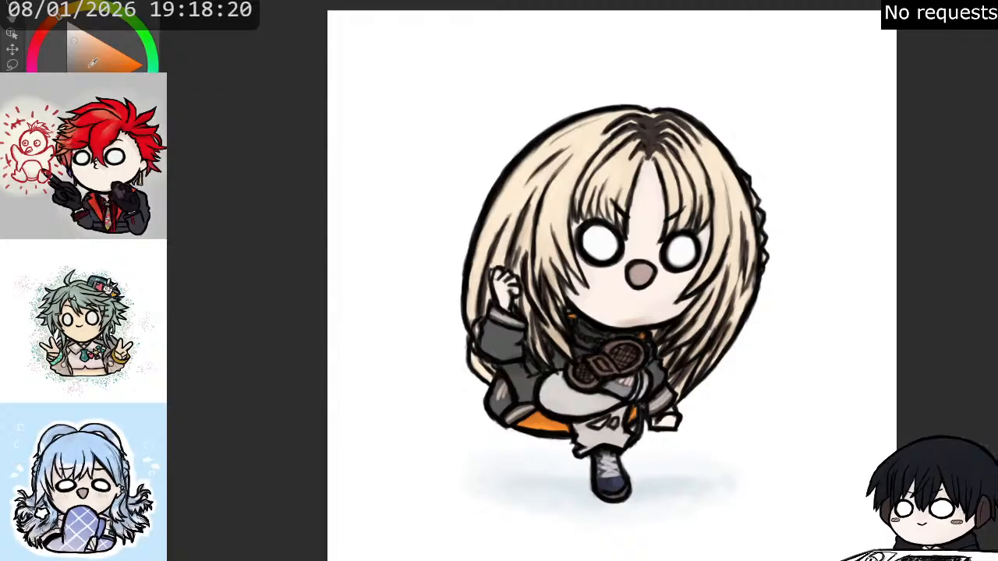
# - Switch to a dark brown and scatter fine speckles on both sides of the figure and above the head
pyautogui.click(128, 114)
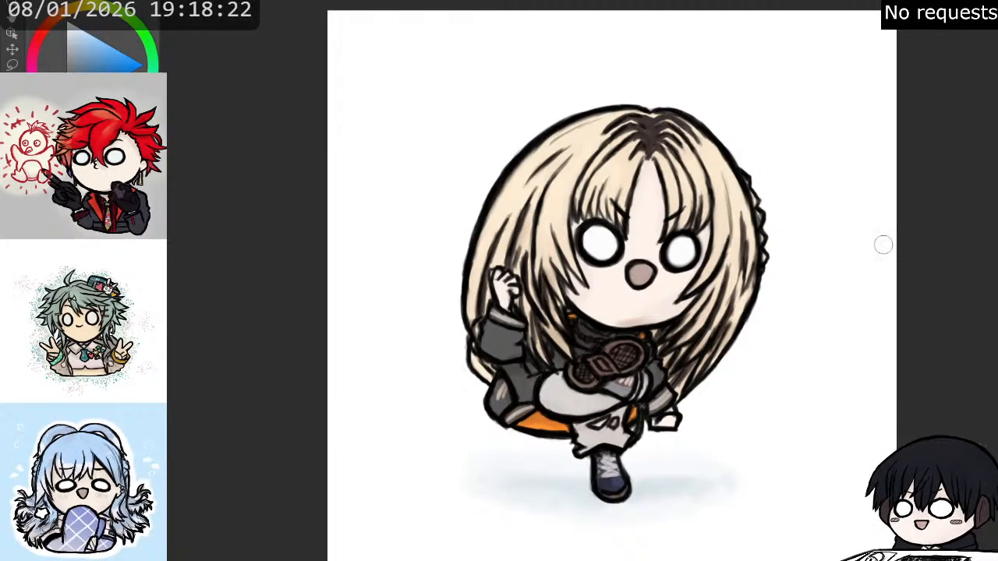
pyautogui.press('x')
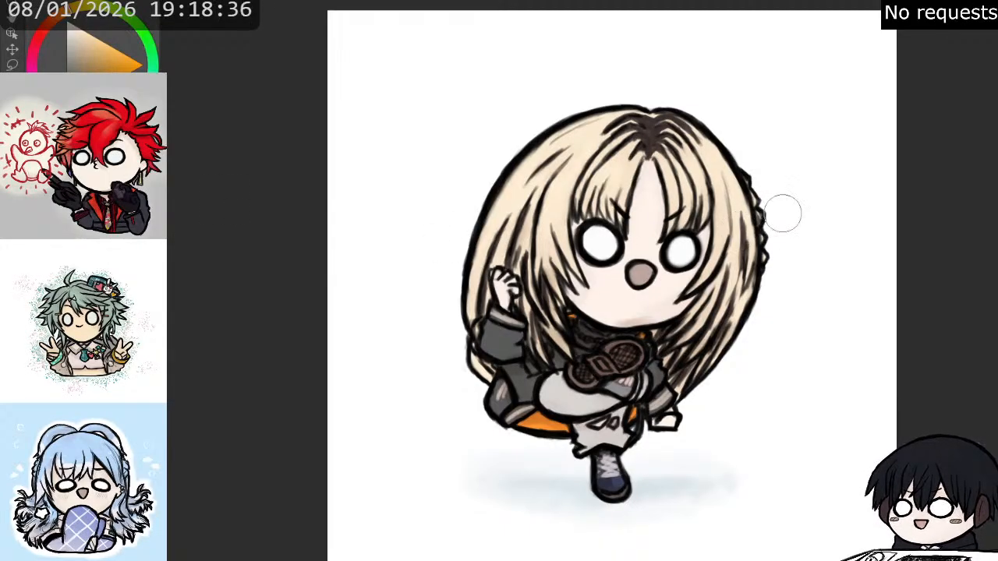
pyautogui.moveTo(776, 207); pyautogui.dragTo(770, 221)
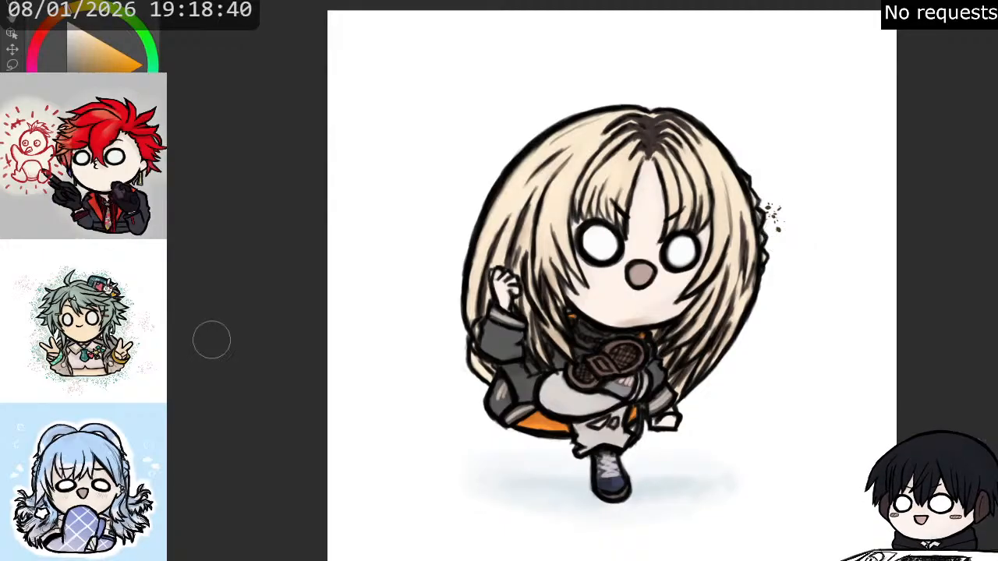
pyautogui.moveTo(779, 195); pyautogui.dragTo(747, 305)
pyautogui.moveTo(530, 234); pyautogui.dragTo(499, 224)
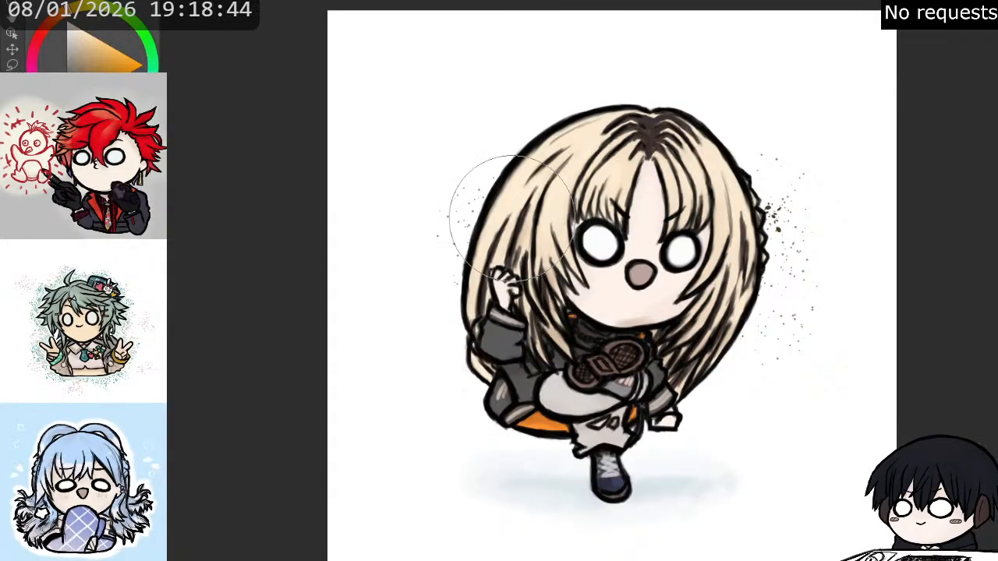
pyautogui.moveTo(556, 163)
pyautogui.mouseDown()
pyautogui.moveTo(426, 254)
pyautogui.moveTo(463, 272)
pyautogui.moveTo(459, 301)
pyautogui.moveTo(502, 352)
pyautogui.moveTo(496, 400)
pyautogui.moveTo(567, 423)
pyautogui.moveTo(582, 445)
pyautogui.moveTo(621, 445)
pyautogui.moveTo(763, 326)
pyautogui.moveTo(754, 237)
pyautogui.moveTo(711, 124)
pyautogui.moveTo(698, 137)
pyautogui.moveTo(726, 160)
pyautogui.moveTo(708, 136)
pyautogui.mouseUp()
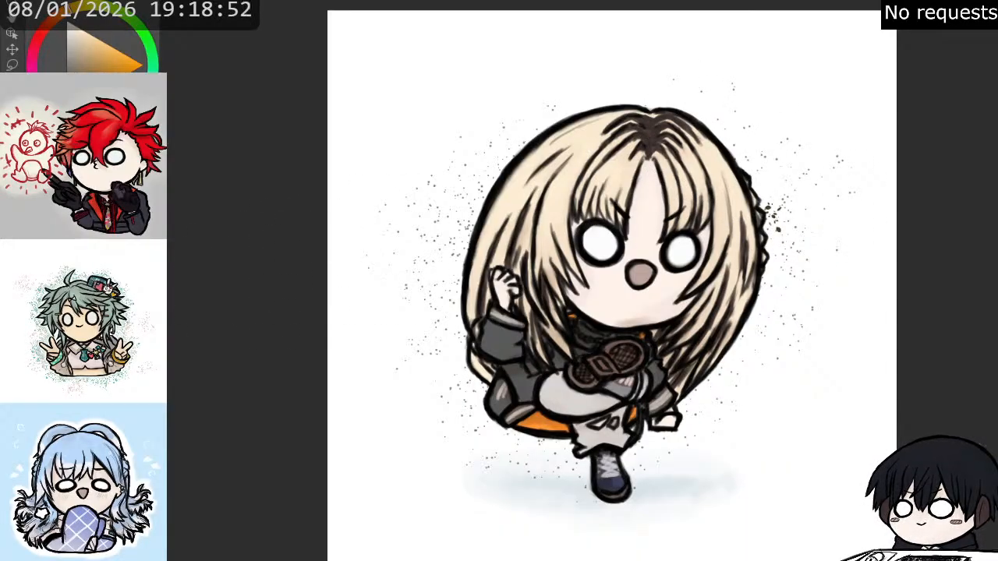
# - Add coarser dark brown speckles beside the upper hair on both sides of the head
pyautogui.moveTo(788, 184)
pyautogui.mouseDown()
pyautogui.moveTo(828, 218)
pyautogui.moveTo(796, 211)
pyautogui.moveTo(758, 141)
pyautogui.moveTo(756, 193)
pyautogui.moveTo(776, 177)
pyautogui.mouseUp()
pyautogui.moveTo(462, 207)
pyautogui.mouseDown()
pyautogui.moveTo(416, 225)
pyautogui.moveTo(414, 238)
pyautogui.moveTo(468, 265)
pyautogui.mouseUp()
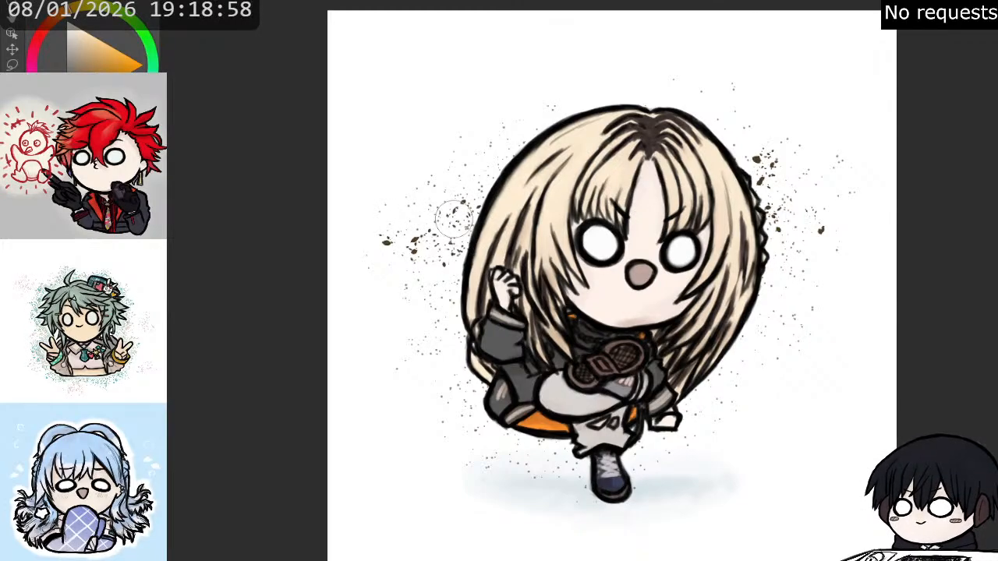
pyautogui.moveTo(454, 226); pyautogui.dragTo(448, 201)
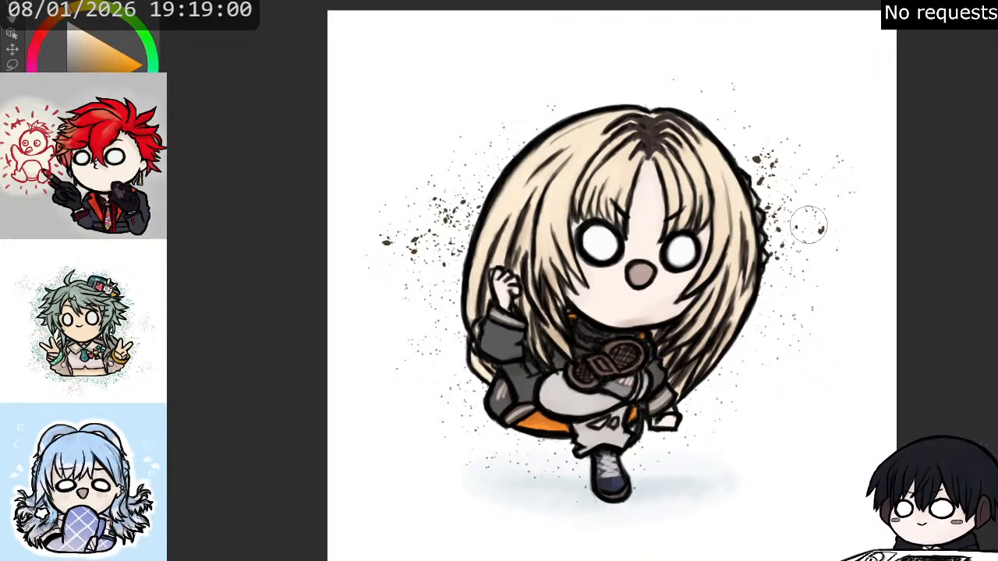
pyautogui.moveTo(853, 232); pyautogui.dragTo(854, 237)
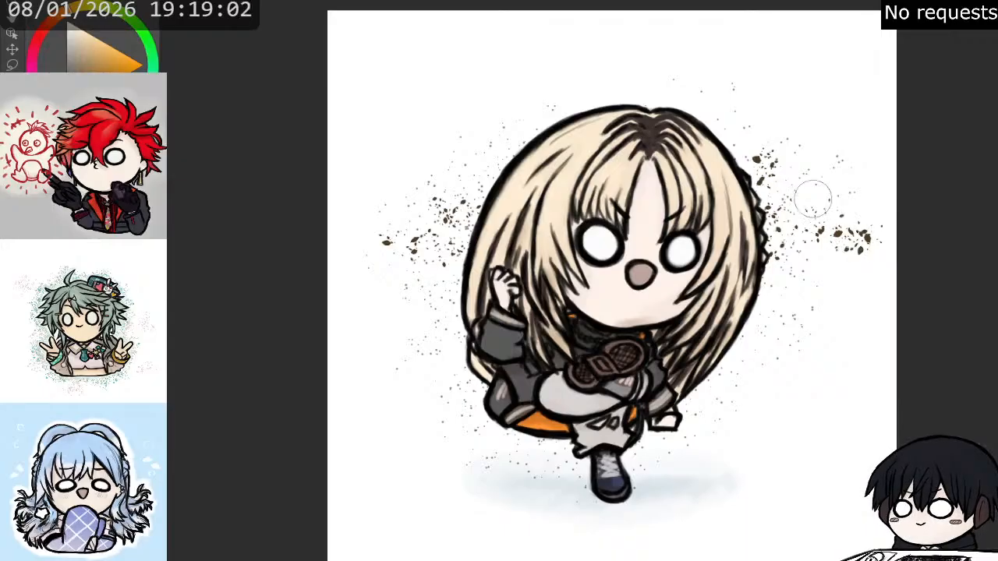
# - Switch to greyish blue, try soft strokes behind the speckles beside the raised fist's side of the hair, and undo them
pyautogui.press('x')
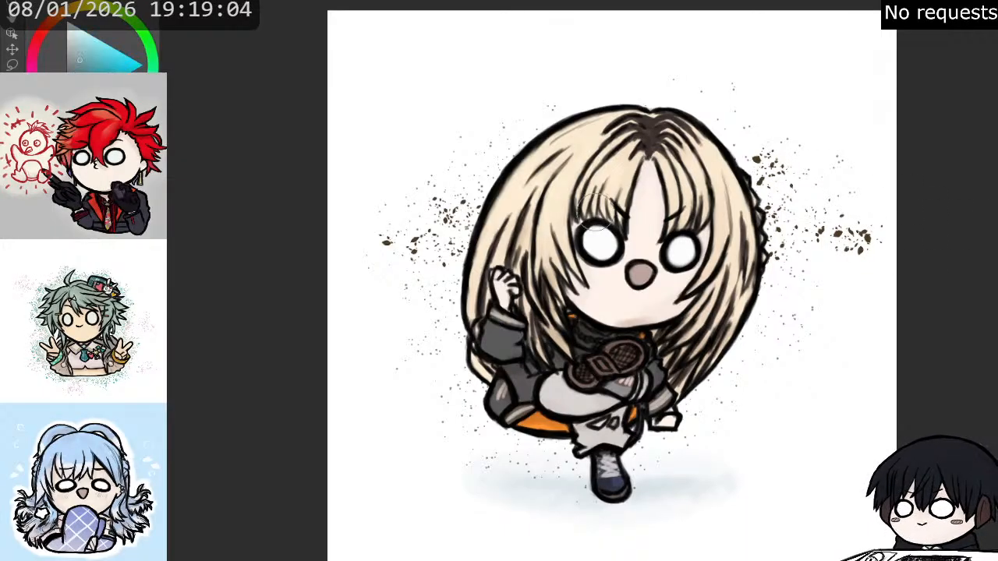
pyautogui.moveTo(453, 279); pyautogui.dragTo(442, 259)
pyautogui.hotkey('ctrl', 'z')
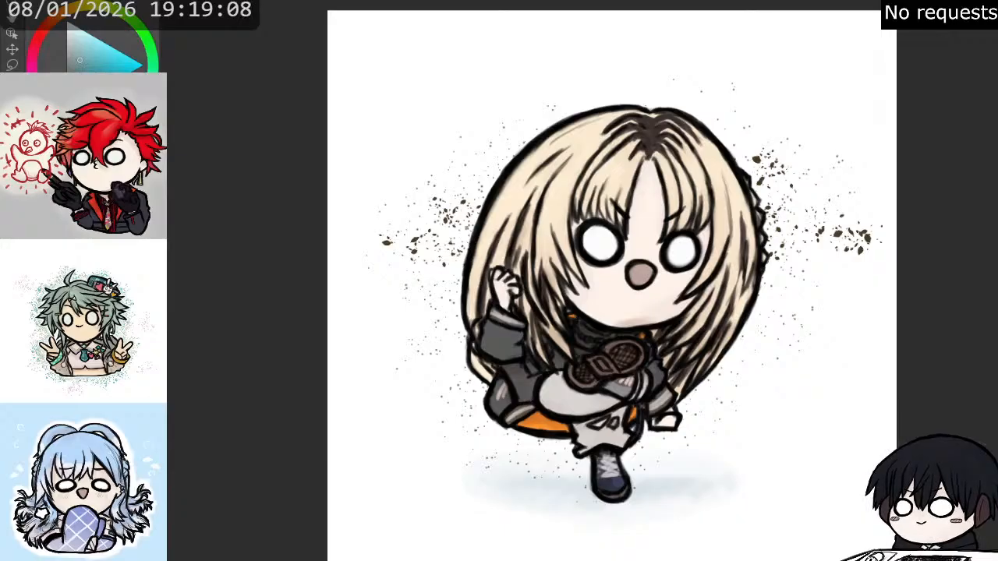
pyautogui.moveTo(438, 262); pyautogui.dragTo(456, 251)
pyautogui.moveTo(441, 204); pyautogui.dragTo(478, 198)
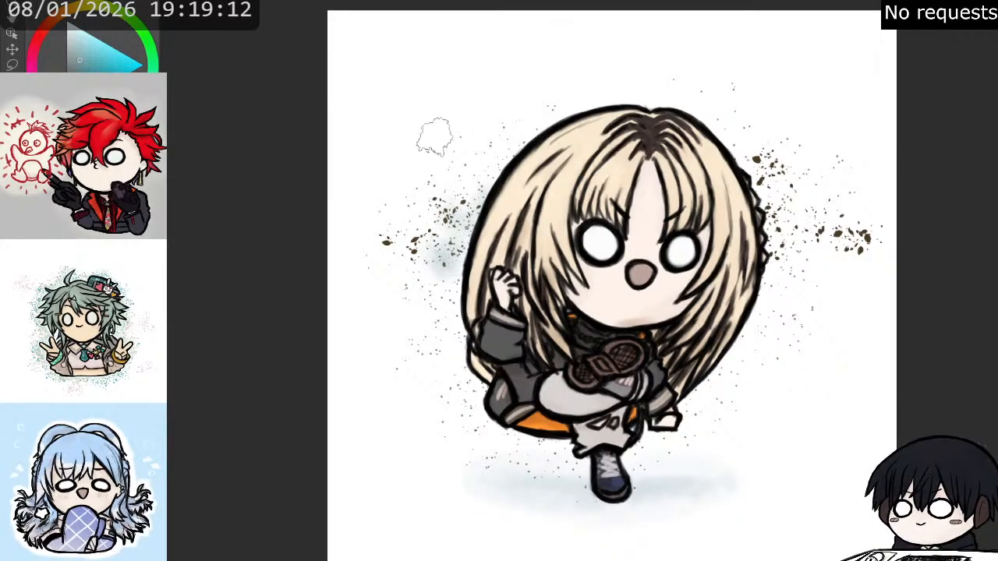
pyautogui.hotkey('ctrl', 'z')
pyautogui.hotkey('ctrl', 'z')
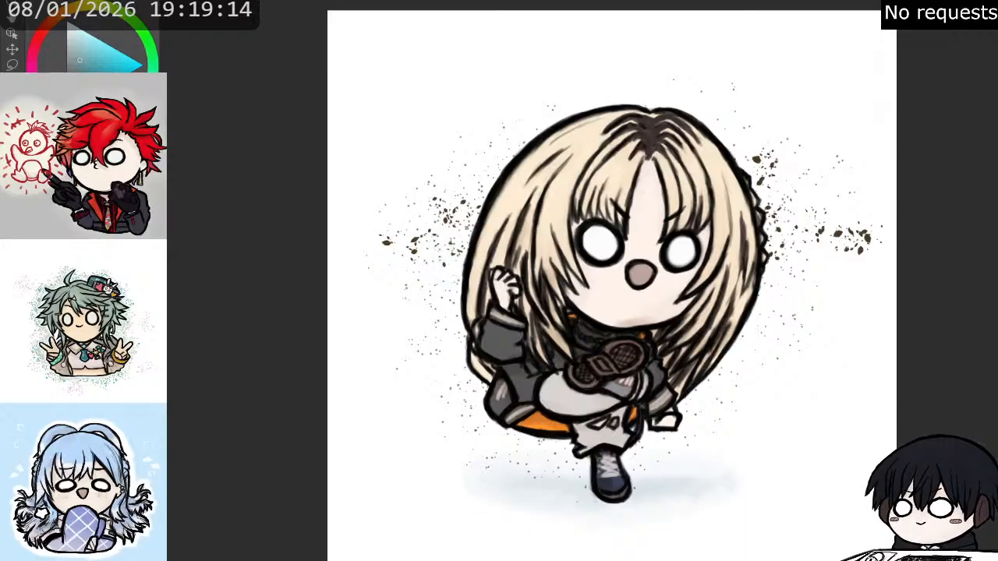
# - Undo the most recent coarse brown speckles on both sides of the hair
pyautogui.hotkey('ctrl', 'z')
pyautogui.hotkey('ctrl', 'z')
pyautogui.hotkey('ctrl', 'z')
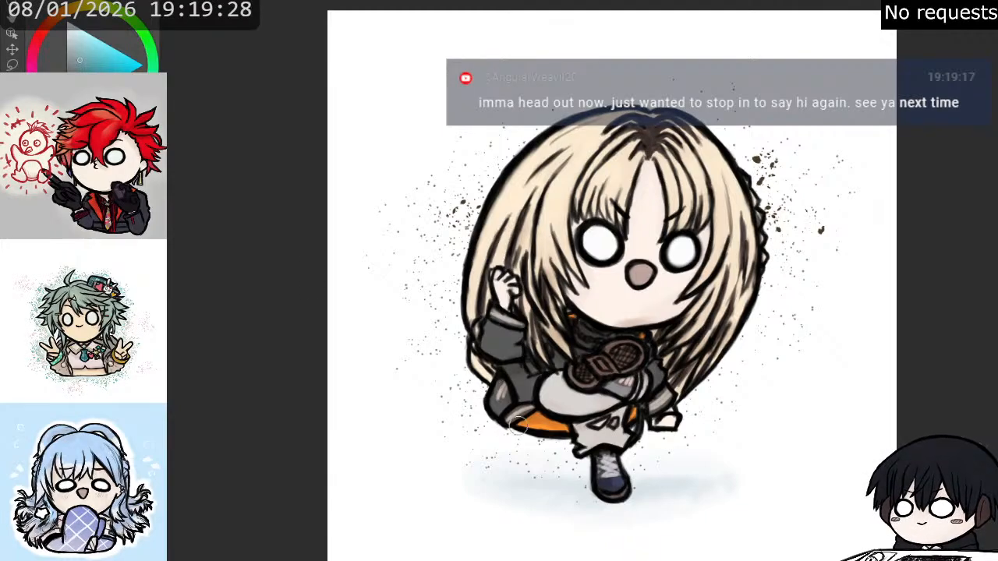
# - Try short greyish-blue strokes next to the upper hair on each side, and undo them
pyautogui.moveTo(519, 426)
pyautogui.mouseDown()
pyautogui.moveTo(544, 432)
pyautogui.moveTo(531, 429)
pyautogui.mouseUp()
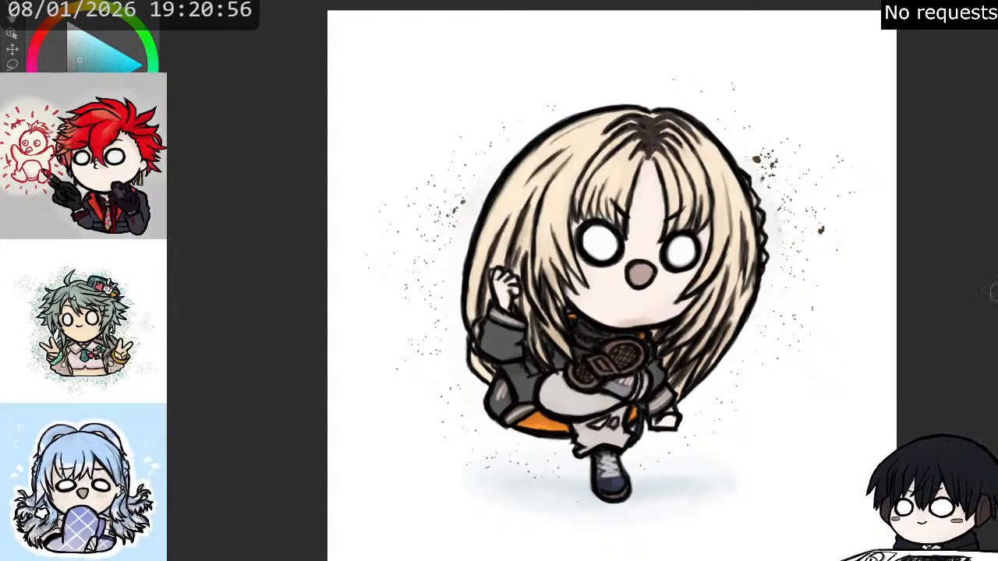
pyautogui.moveTo(451, 171); pyautogui.dragTo(463, 174)
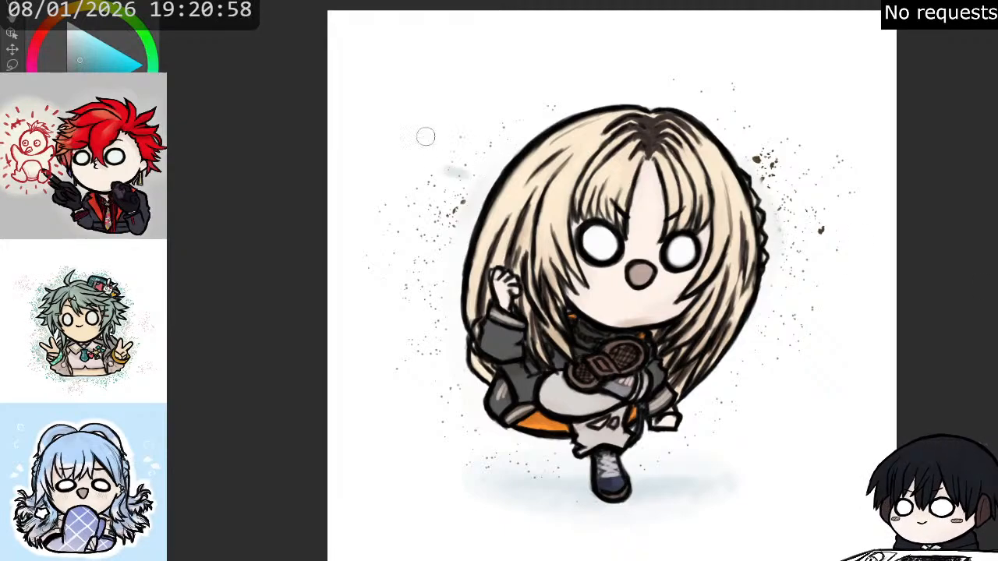
pyautogui.hotkey('ctrl', 'z')
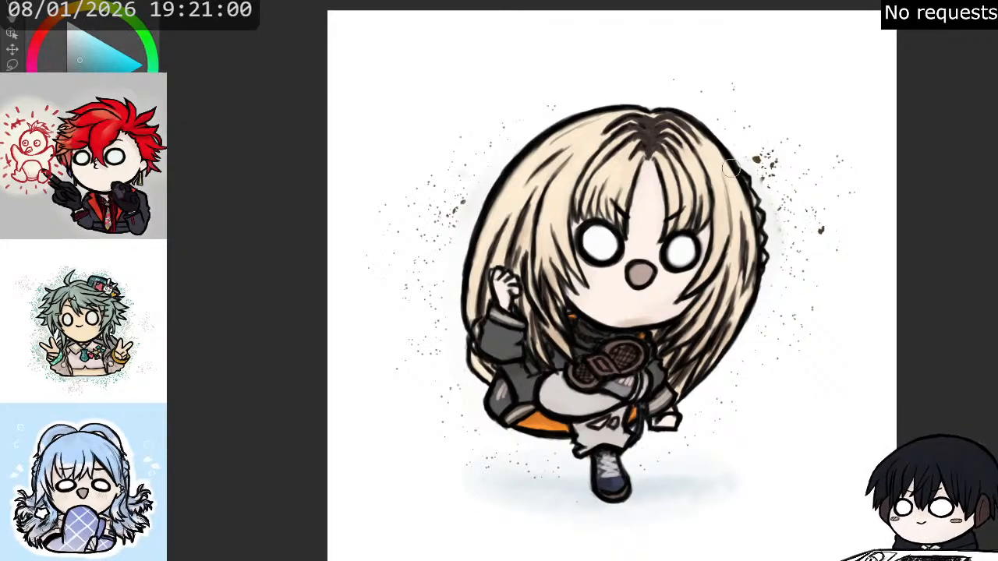
pyautogui.moveTo(764, 118); pyautogui.dragTo(753, 114)
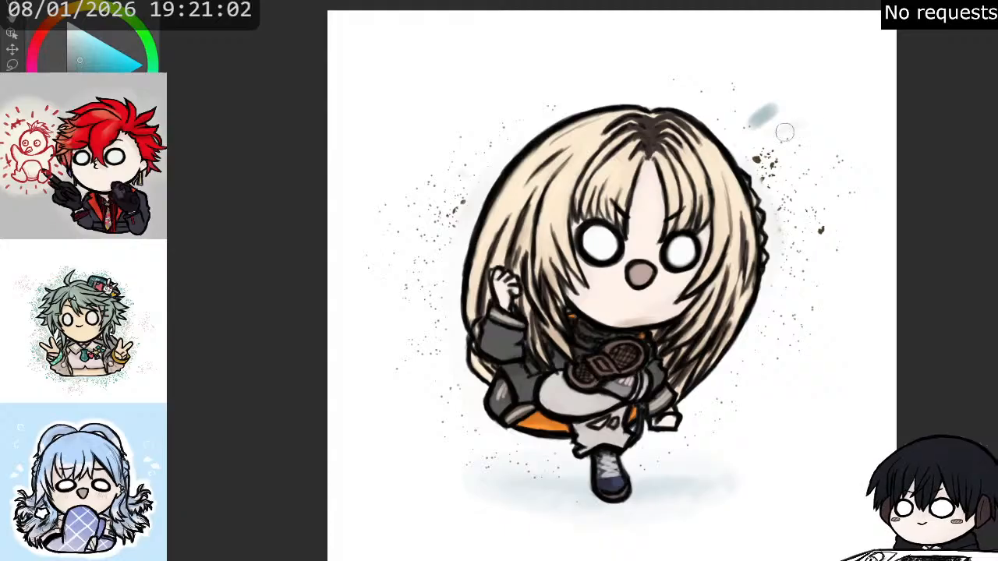
pyautogui.hotkey('ctrl', 'z')
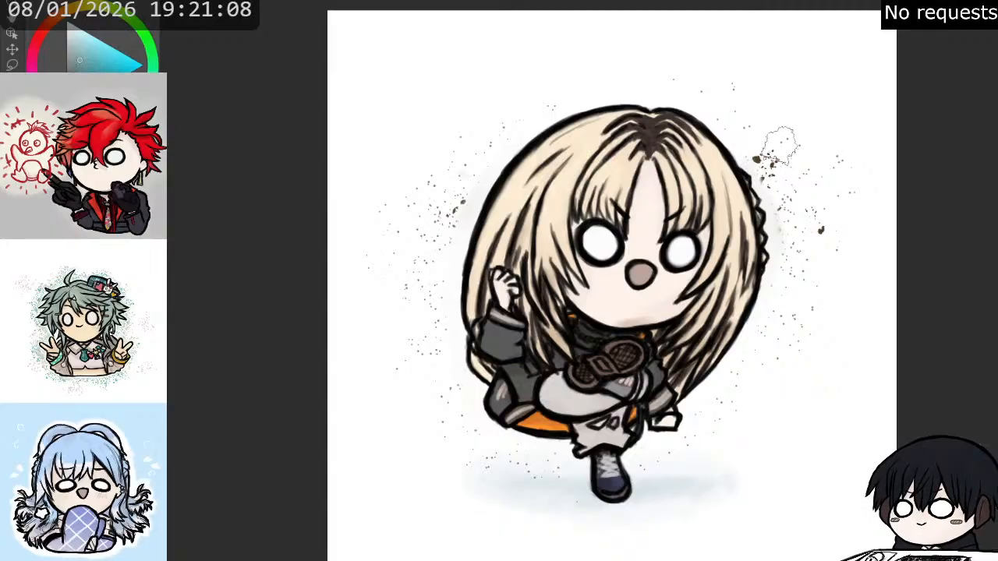
# - Try a mottled greyish-blue haze around the upper hair, undo it, and clear all remaining speckles around the figure
pyautogui.moveTo(779, 146)
pyautogui.mouseDown()
pyautogui.moveTo(794, 138)
pyautogui.moveTo(772, 95)
pyautogui.mouseUp()
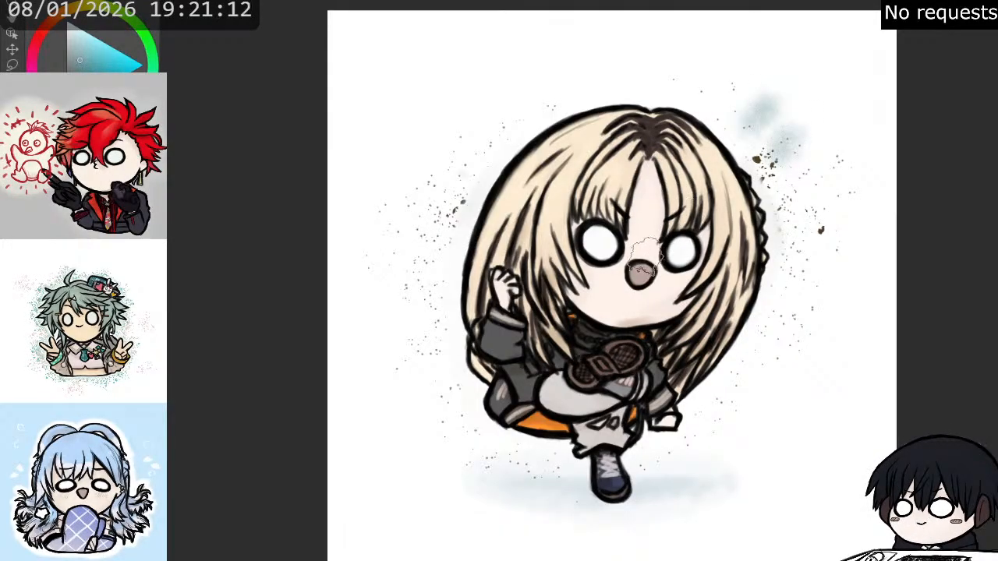
pyautogui.moveTo(797, 165)
pyautogui.mouseDown()
pyautogui.moveTo(840, 156)
pyautogui.moveTo(838, 143)
pyautogui.moveTo(825, 162)
pyautogui.mouseUp()
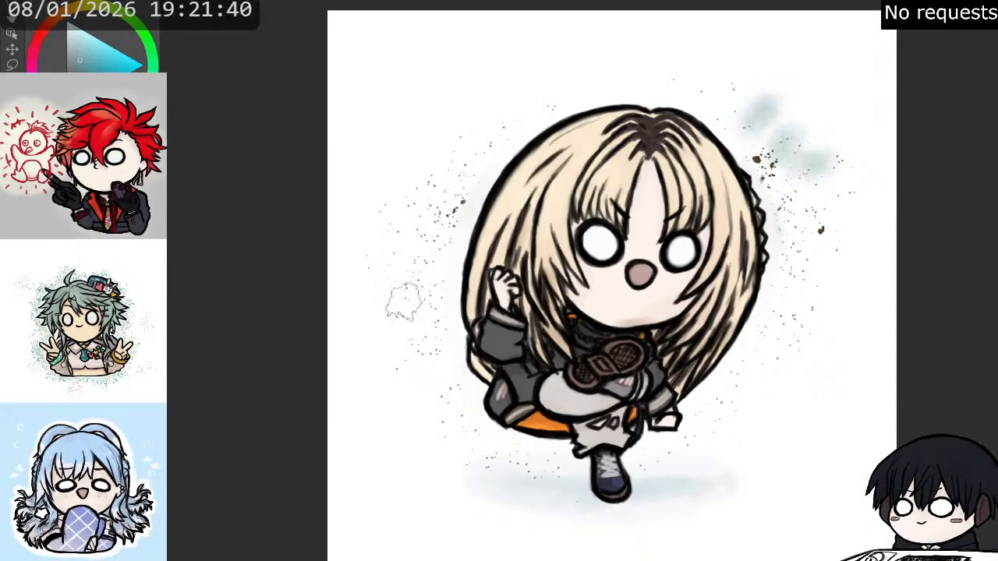
pyautogui.moveTo(769, 234)
pyautogui.mouseDown()
pyautogui.moveTo(765, 207)
pyautogui.moveTo(782, 244)
pyautogui.moveTo(776, 211)
pyautogui.moveTo(783, 240)
pyautogui.moveTo(796, 235)
pyautogui.moveTo(771, 157)
pyautogui.moveTo(793, 197)
pyautogui.mouseUp()
pyautogui.moveTo(719, 143)
pyautogui.mouseDown()
pyautogui.moveTo(678, 121)
pyautogui.moveTo(584, 117)
pyautogui.moveTo(470, 170)
pyautogui.moveTo(444, 199)
pyautogui.moveTo(449, 182)
pyautogui.moveTo(425, 186)
pyautogui.mouseUp()
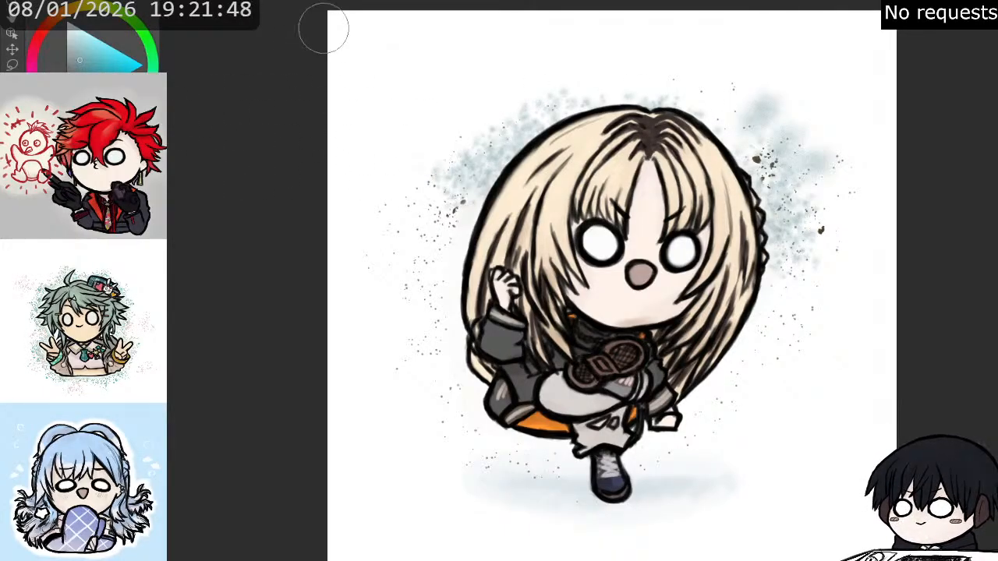
pyautogui.moveTo(433, 183)
pyautogui.mouseDown()
pyautogui.moveTo(569, 100)
pyautogui.moveTo(694, 113)
pyautogui.mouseUp()
pyautogui.hotkey('ctrl', 'z')
pyautogui.hotkey('ctrl', 'z')
pyautogui.hotkey('ctrl', 'z')
pyautogui.hotkey('ctrl', 'z')
pyautogui.hotkey('ctrl', 'z')
pyautogui.hotkey('ctrl', 'z')
pyautogui.hotkey('ctrl', 'z')
pyautogui.hotkey('ctrl', 'z')
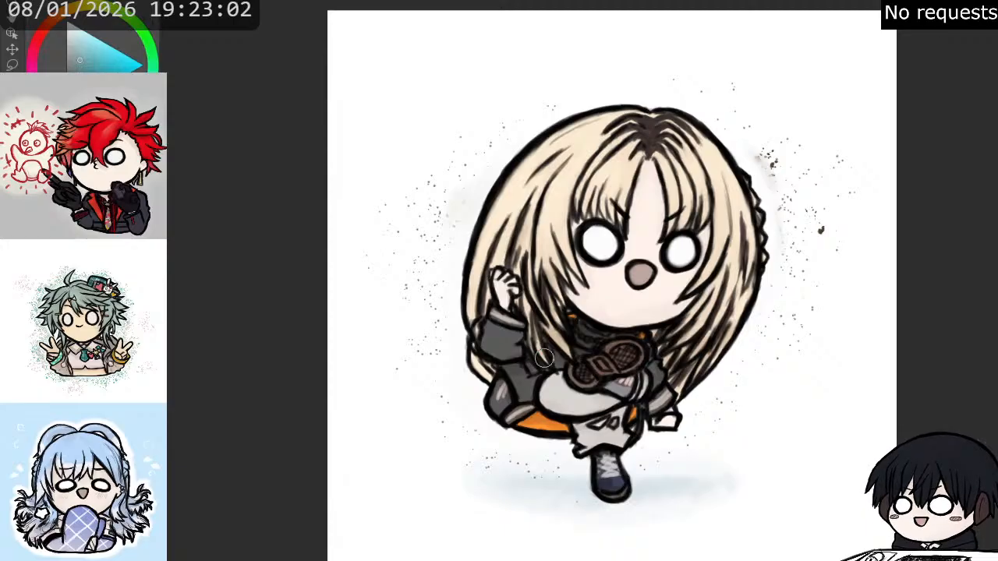
pyautogui.press('Delete')
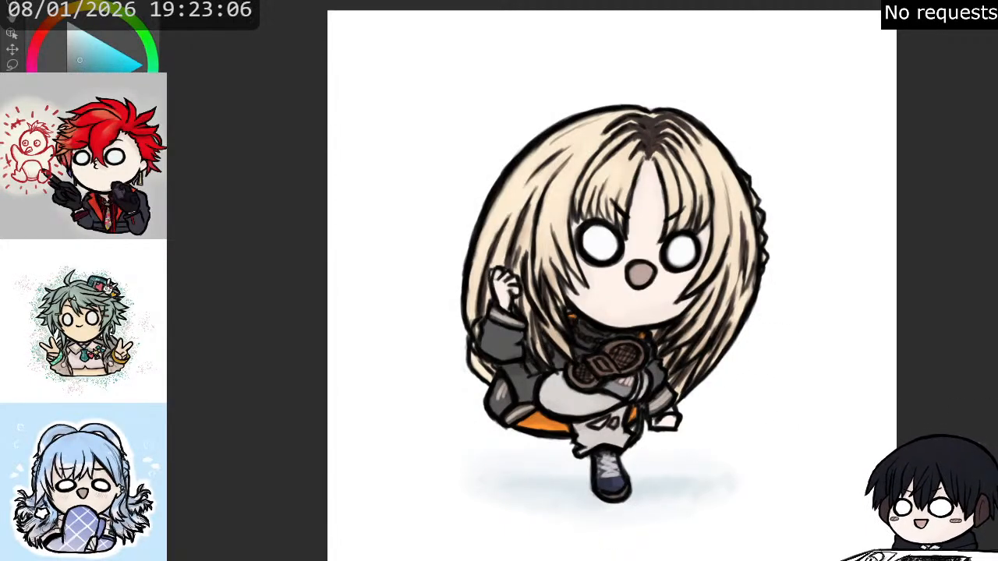
# - Switch to a pale yellow and paint two small four-pointed sparkles beside the upper hair on the braid side
pyautogui.click(83, 7)
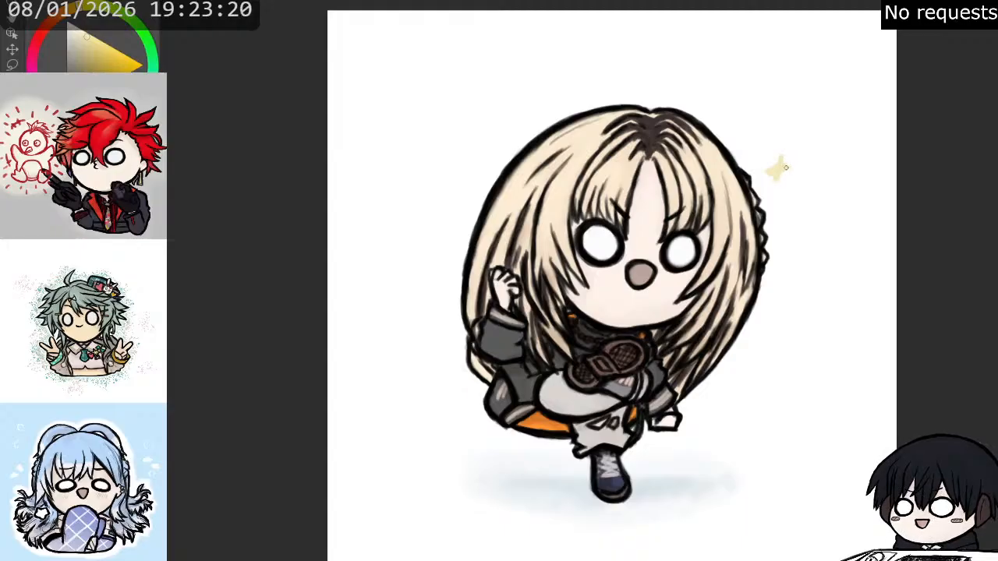
pyautogui.moveTo(792, 184); pyautogui.dragTo(802, 173)
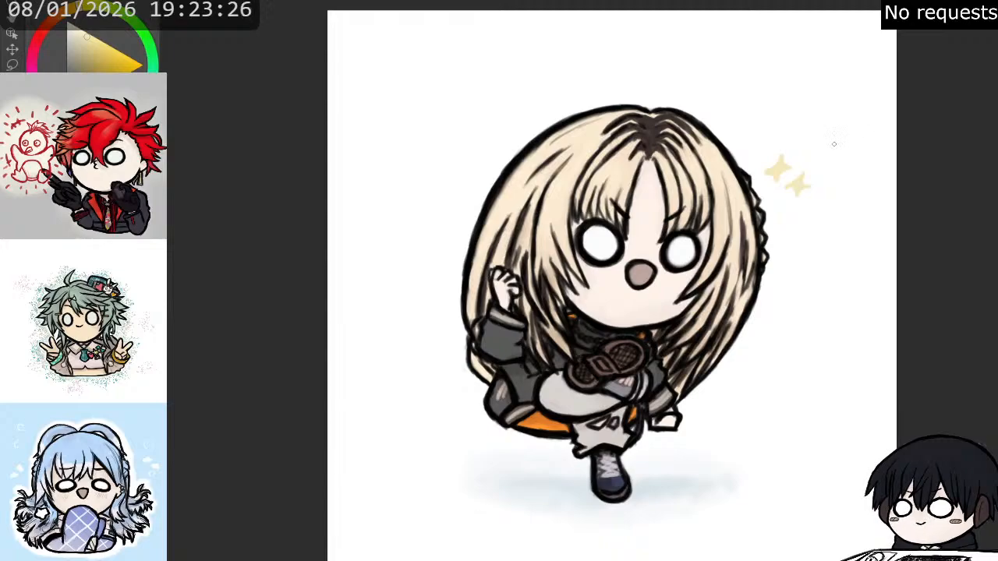
pyautogui.scroll(2, 812, 134)
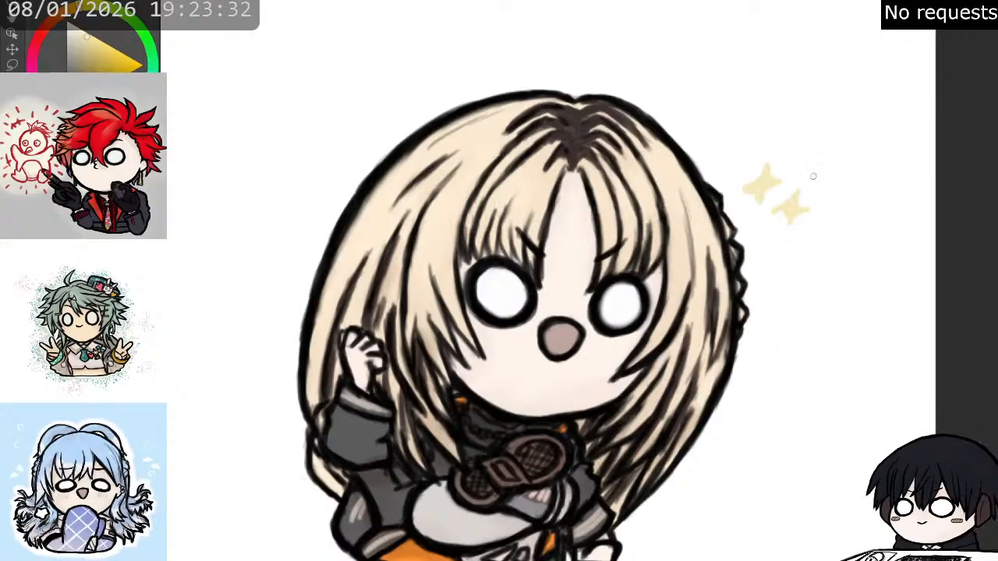
pyautogui.scroll(-1, 812, 180)
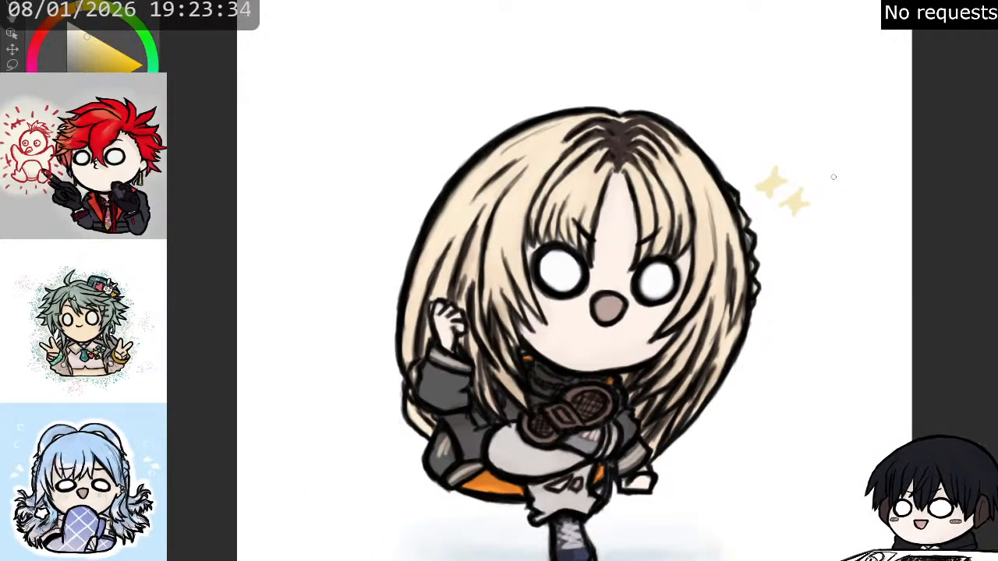